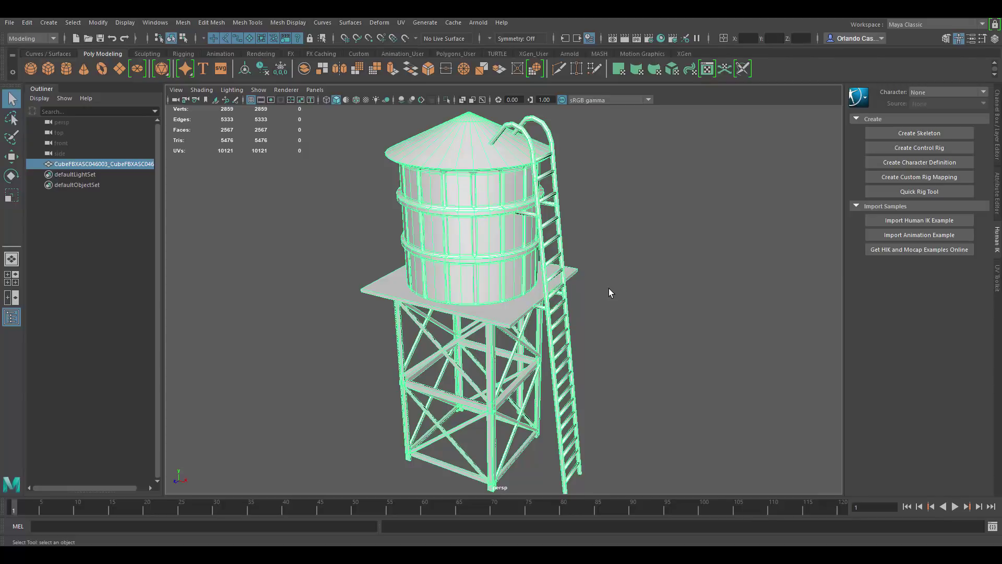
# - Inspect the water tower model and its existing UV layout in the UV Editor
pyautogui.keyDown('alt'); pyautogui.moveTo(616, 265); pyautogui.dragTo(599, 291); pyautogui.keyUp('alt')
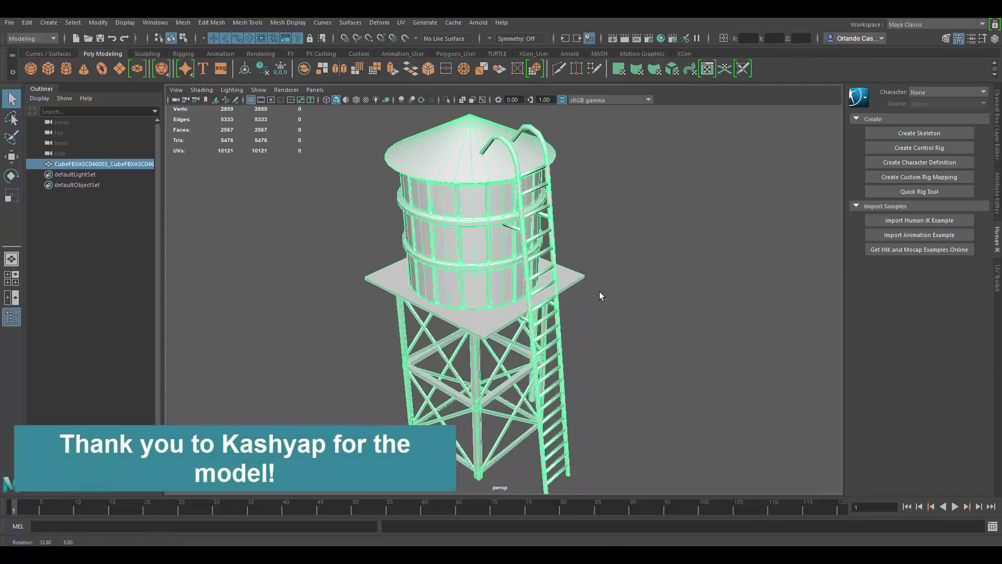
pyautogui.keyDown('alt'); pyautogui.moveTo(596, 292); pyautogui.dragTo(628, 280, button='middle'); pyautogui.keyUp('alt')
pyautogui.keyDown('alt'); pyautogui.moveTo(629, 280); pyautogui.dragTo(622, 278, button='right'); pyautogui.keyUp('alt')
pyautogui.keyDown('alt'); pyautogui.moveTo(622, 278); pyautogui.dragTo(597, 294, button='middle'); pyautogui.keyUp('alt')
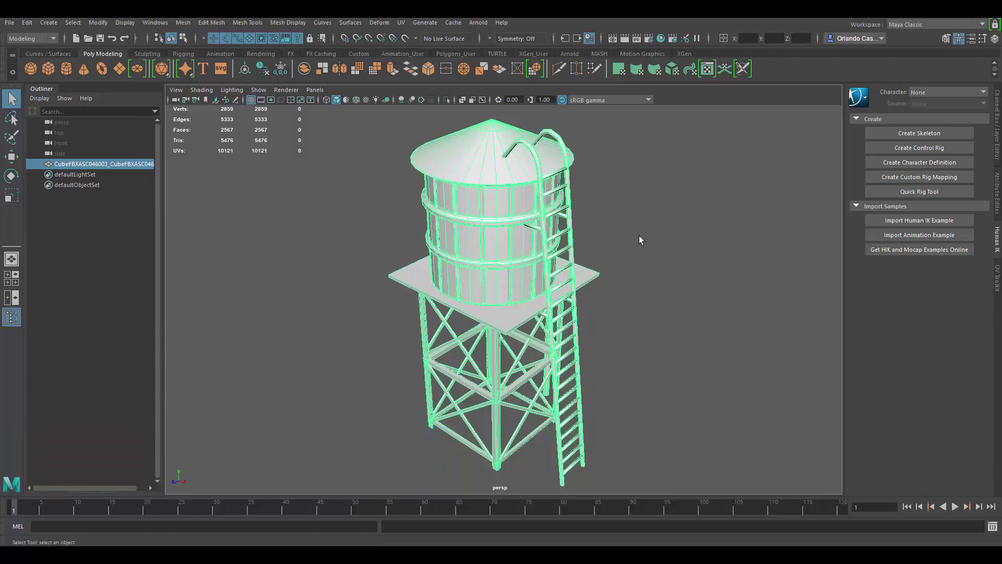
pyautogui.click(706, 69)
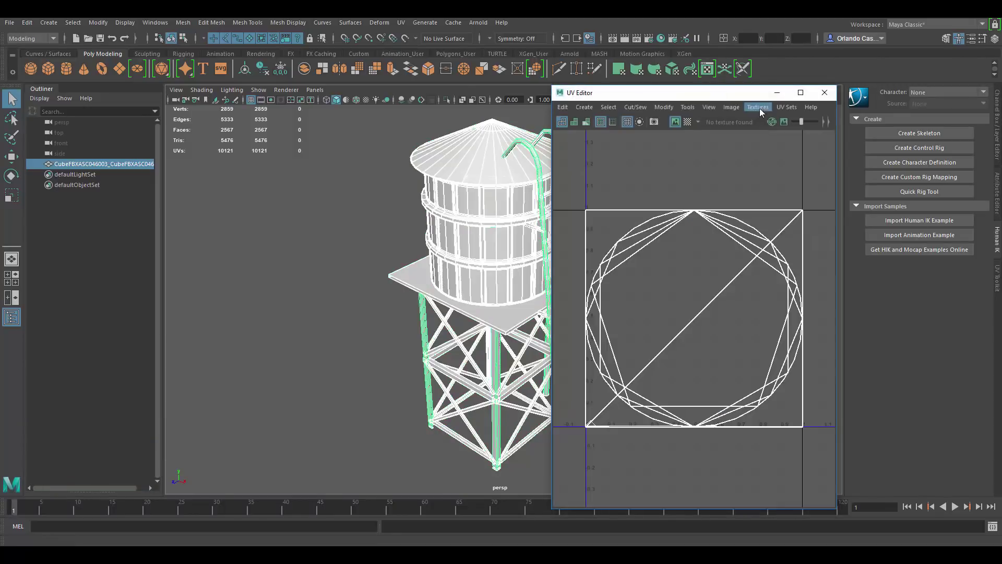
pyautogui.moveTo(700, 100); pyautogui.dragTo(738, 93)
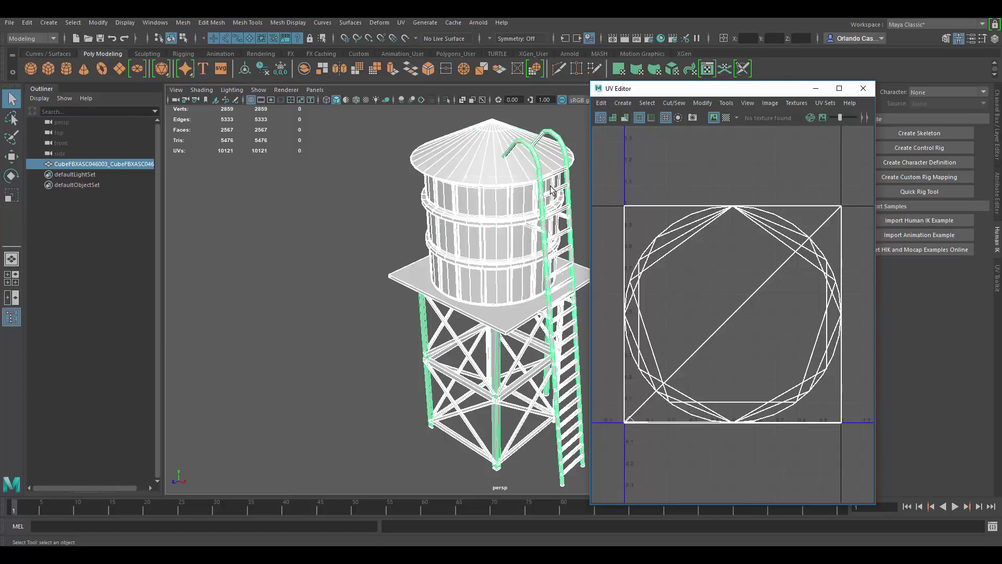
pyautogui.keyDown('alt'); pyautogui.moveTo(544, 197); pyautogui.dragTo(504, 202, button='middle'); pyautogui.keyUp('alt')
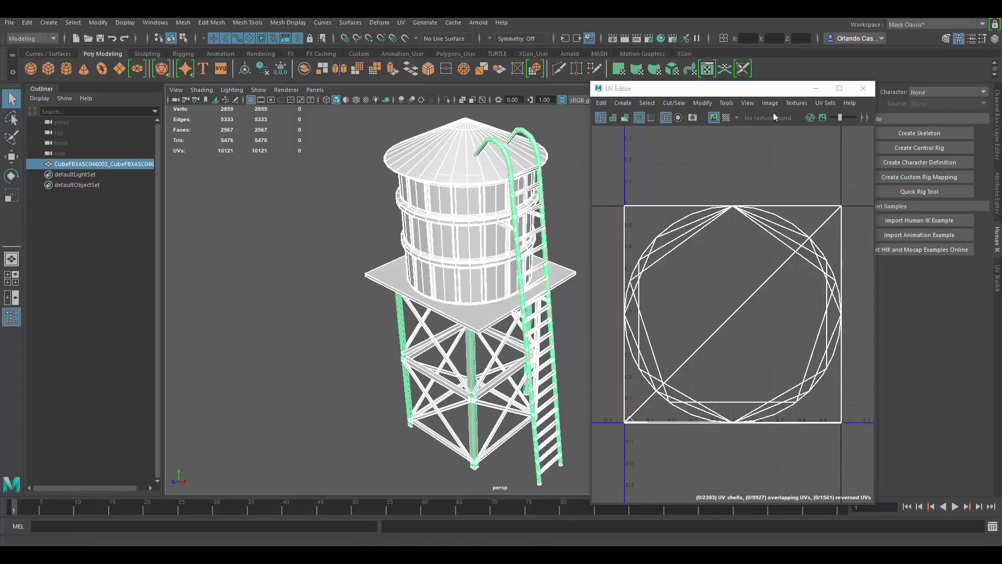
pyautogui.click(862, 88)
# - Check which connected faces form the tank and a leg brace, and return to object selection
pyautogui.scroll(5, 604, 195)
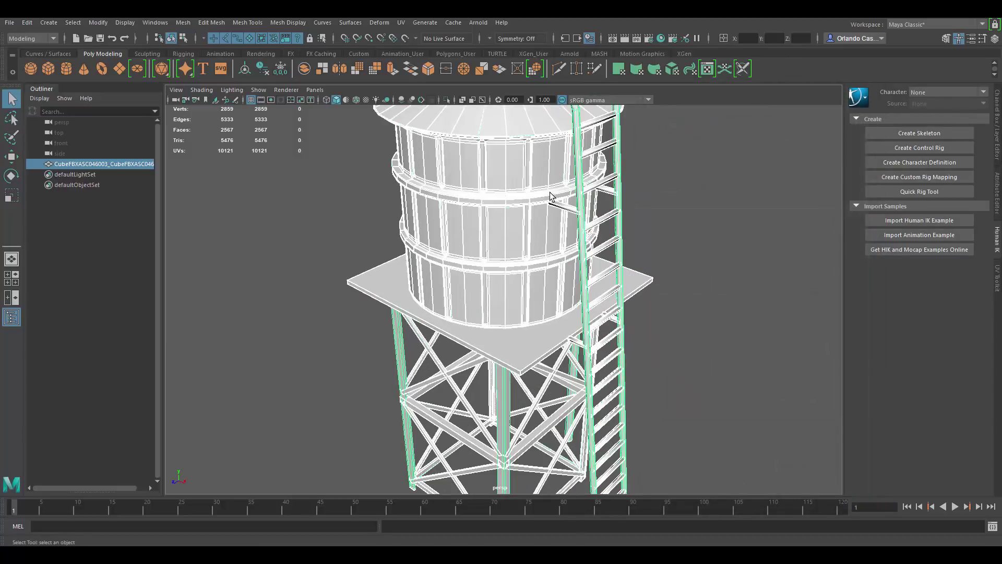
pyautogui.moveTo(550, 196); pyautogui.dragTo(535, 200, button='right')
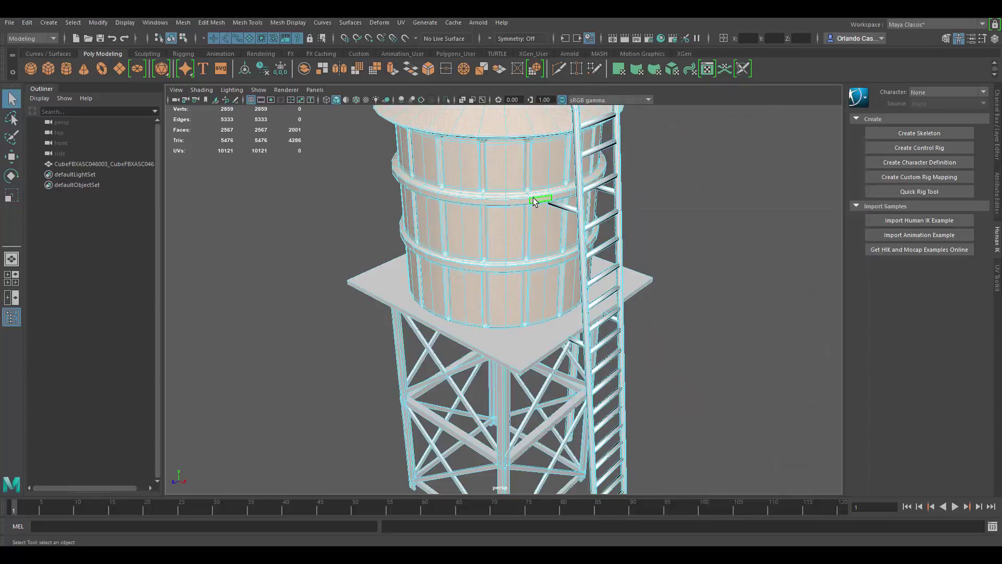
pyautogui.keyDown('alt'); pyautogui.moveTo(535, 325); pyautogui.dragTo(527, 205, button='middle'); pyautogui.keyUp('alt')
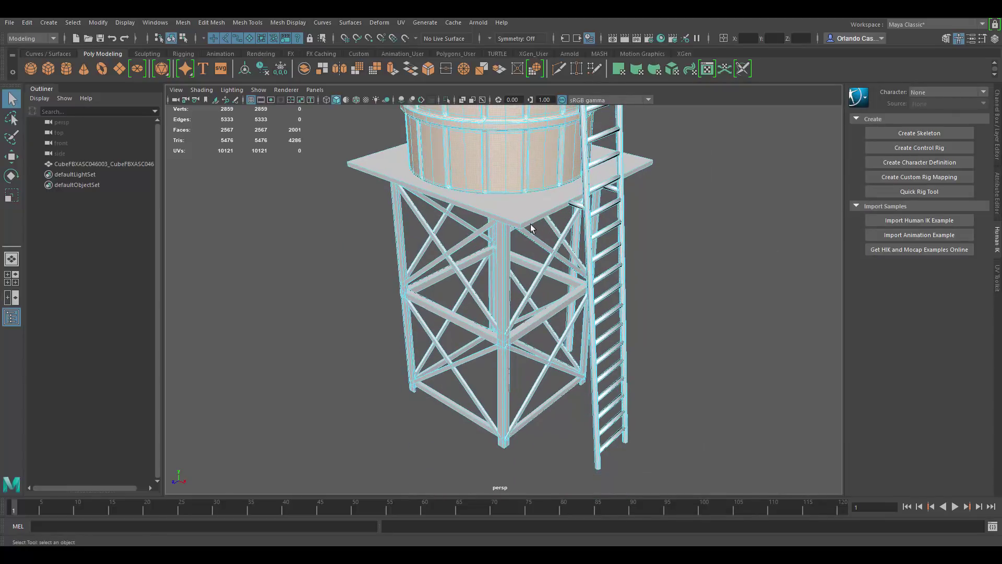
pyautogui.click(508, 258)
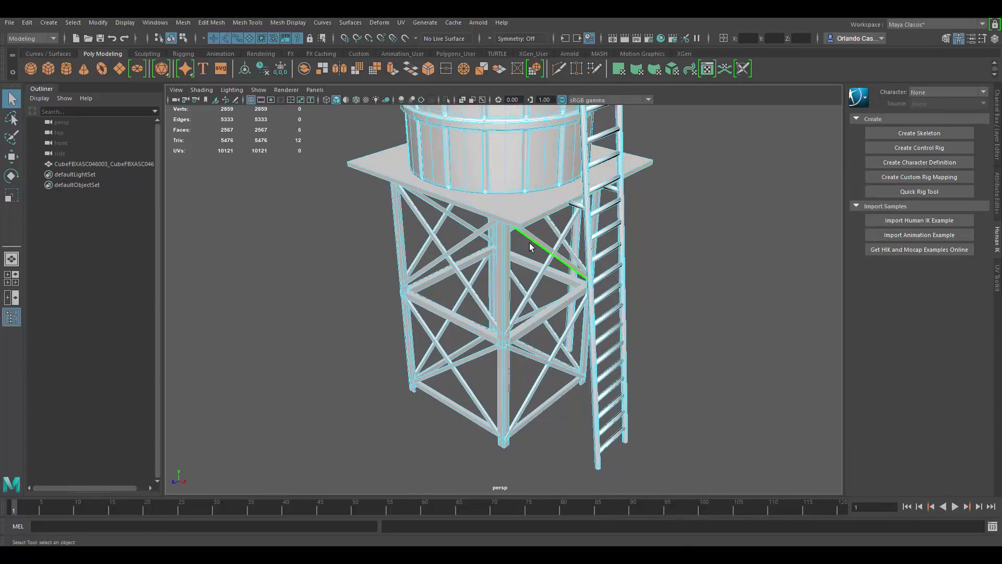
pyautogui.keyDown('alt'); pyautogui.moveTo(540, 110); pyautogui.dragTo(545, 211, button='middle'); pyautogui.keyUp('alt')
pyautogui.moveTo(545, 211); pyautogui.dragTo(661, 145, button='right')
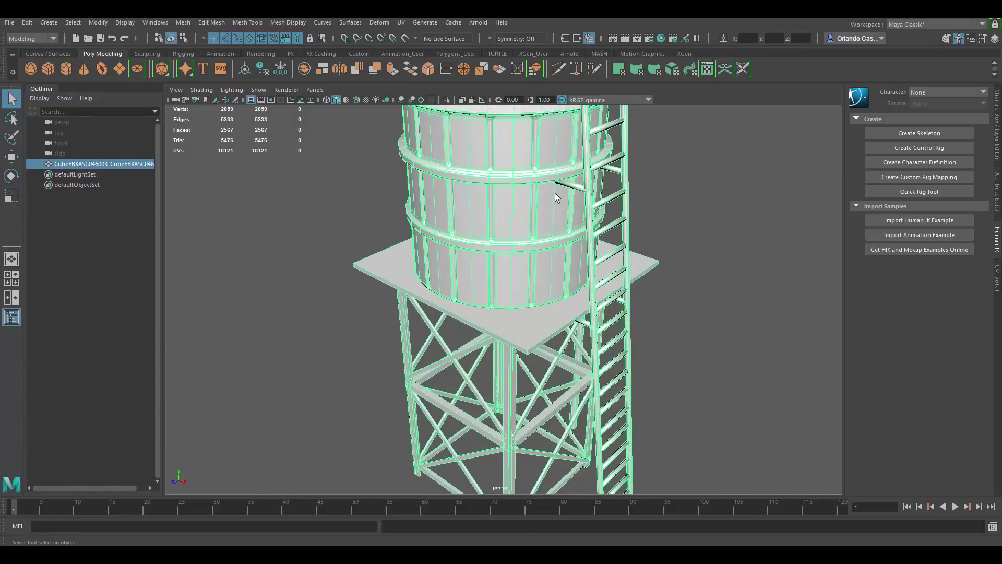
# - Separate the water tower mesh into its individual pieces, and select and frame the tank
pyautogui.press('space')
pyautogui.click(434, 220)
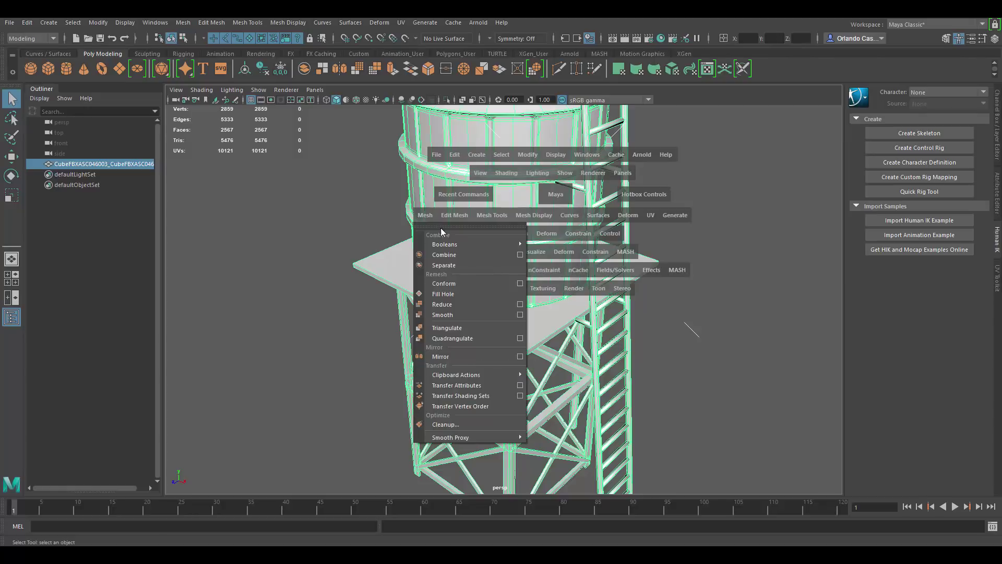
pyautogui.click(471, 265)
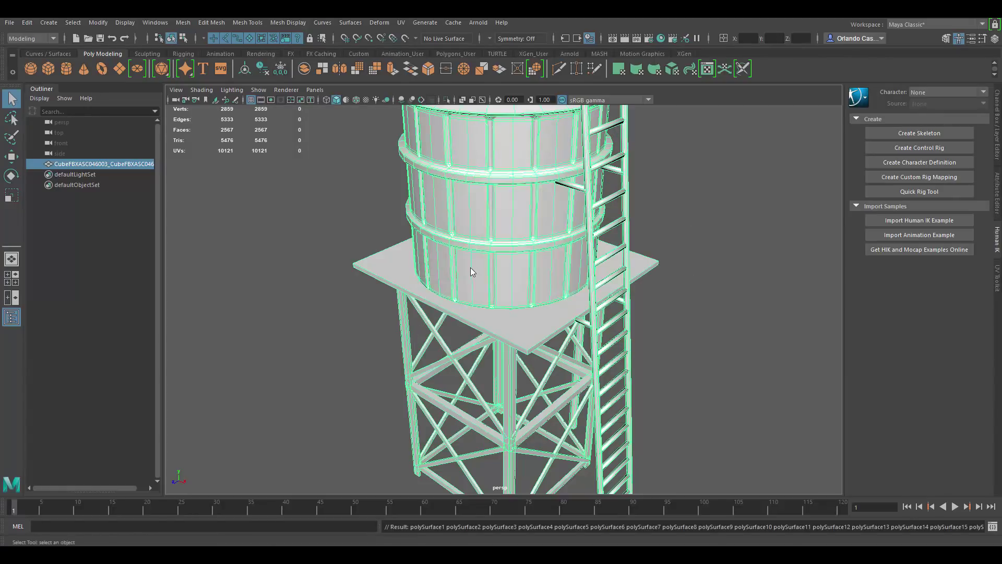
pyautogui.click(519, 205)
pyautogui.press('f')
pyautogui.keyDown('alt'); pyautogui.moveTo(557, 260); pyautogui.dragTo(555, 257, button='middle'); pyautogui.keyUp('alt')
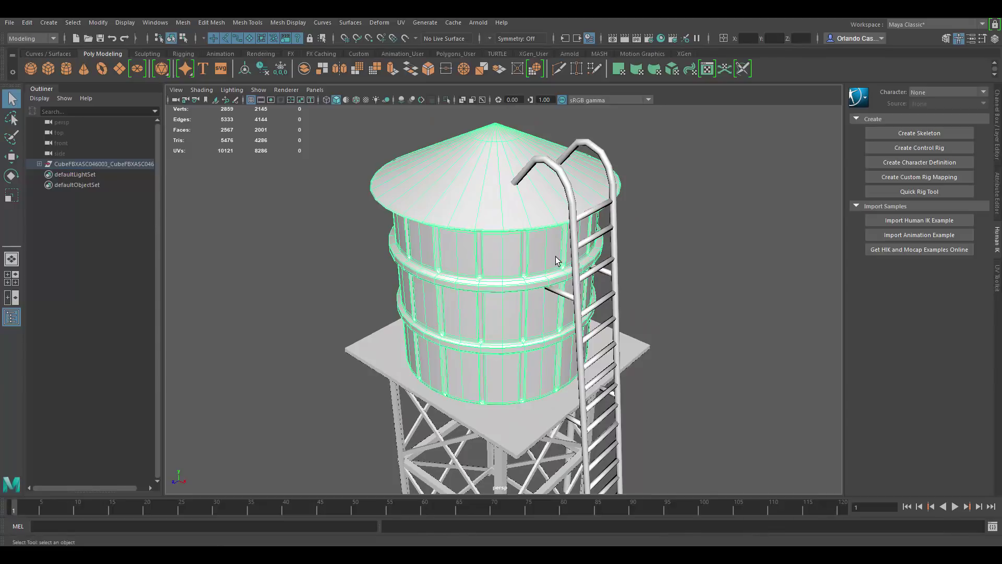
pyautogui.keyDown('alt'); pyautogui.moveTo(558, 255); pyautogui.dragTo(551, 241, button='middle'); pyautogui.keyUp('alt')
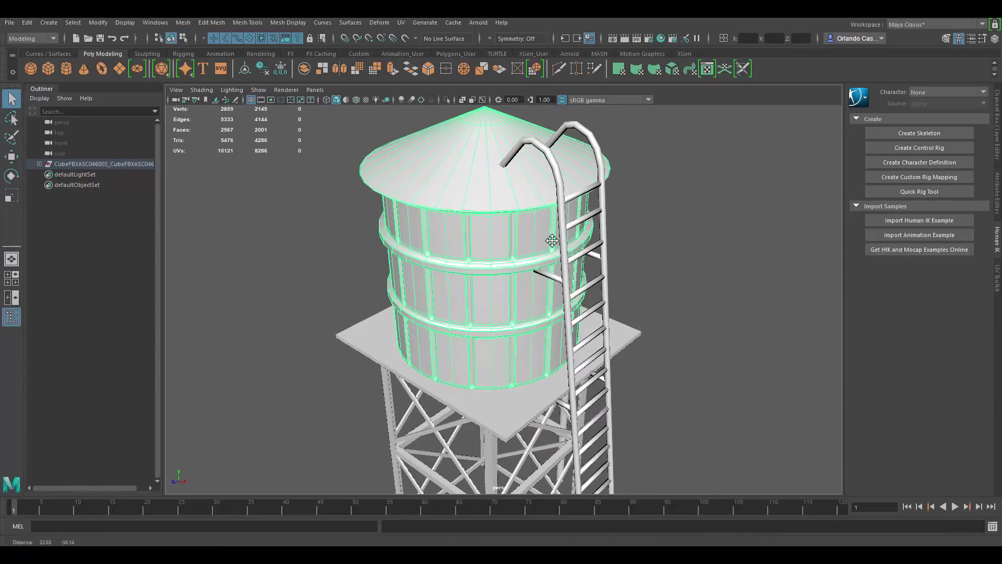
# - Show the tank's UVs in the UV Editor and the UV Toolkit alongside the model
pyautogui.click(706, 70)
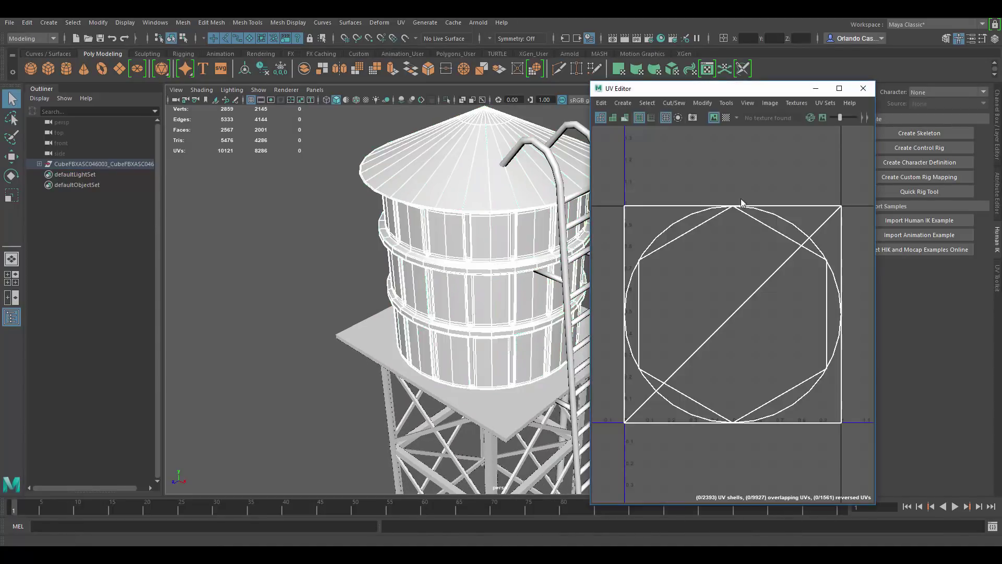
pyautogui.click(996, 286)
pyautogui.moveTo(765, 88); pyautogui.dragTo(734, 89)
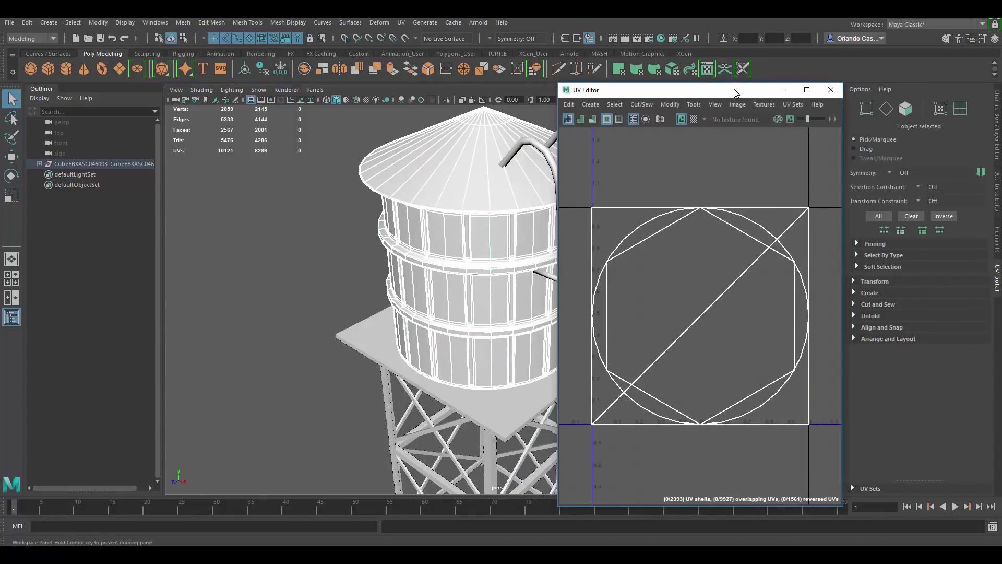
pyautogui.keyDown('alt'); pyautogui.moveTo(526, 199); pyautogui.dragTo(442, 201, button='middle'); pyautogui.keyUp('alt')
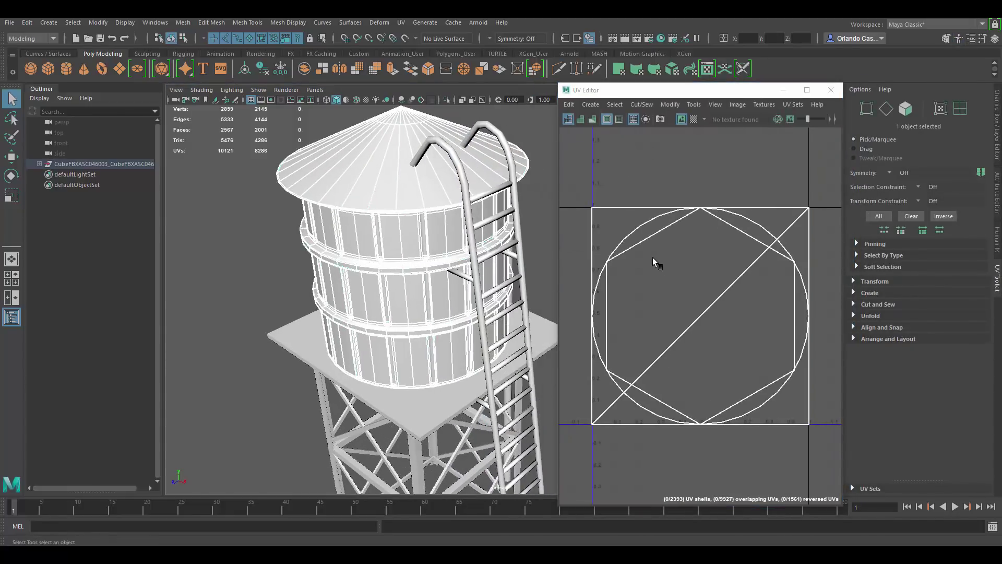
# - Select the square platform and turn on shaded display for its UV shells
pyautogui.keyDown('alt'); pyautogui.moveTo(469, 314); pyautogui.dragTo(438, 258, button='middle'); pyautogui.keyUp('alt')
pyautogui.click(403, 334)
pyautogui.scroll(-3, 684, 308)
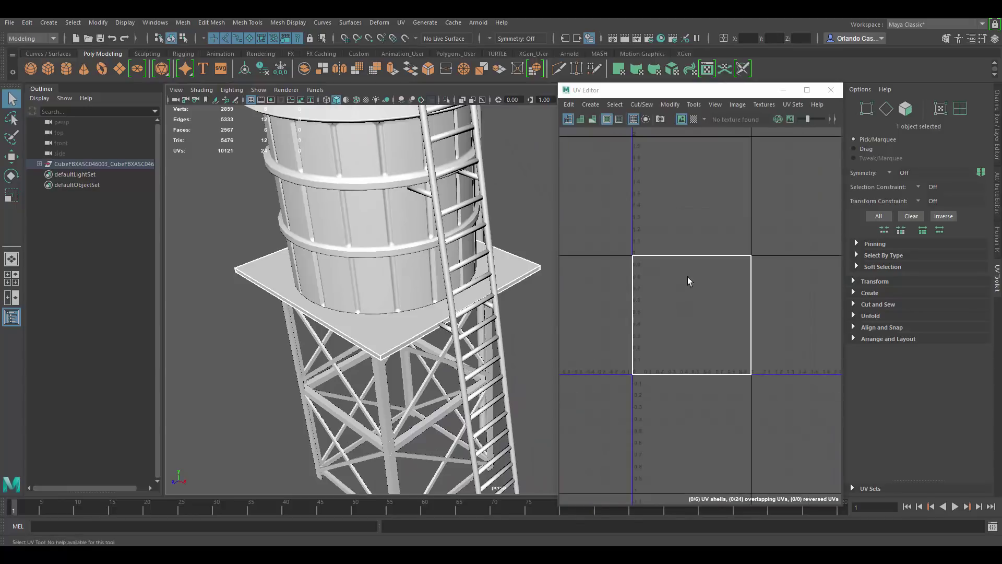
pyautogui.scroll(1, 687, 282)
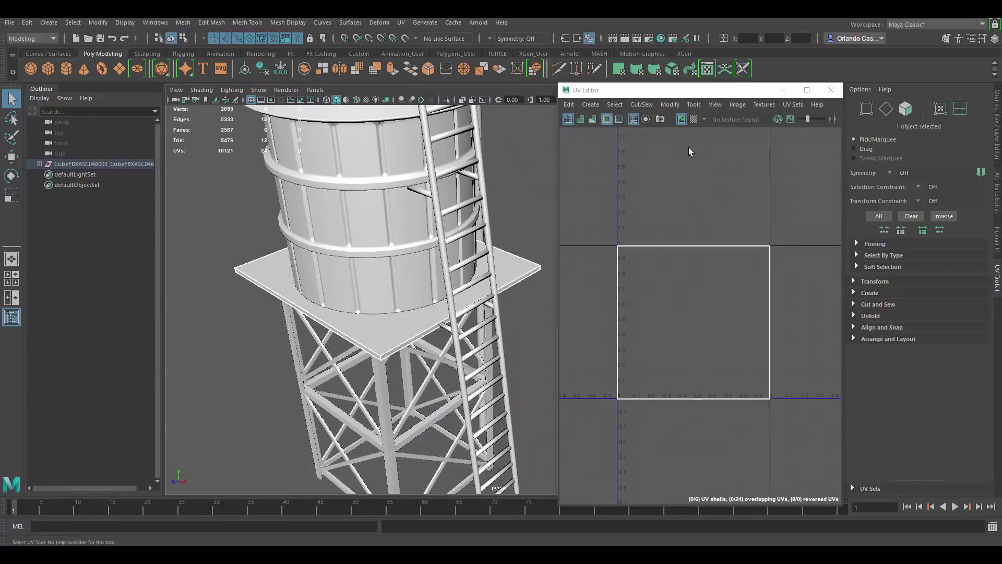
pyautogui.click(580, 120)
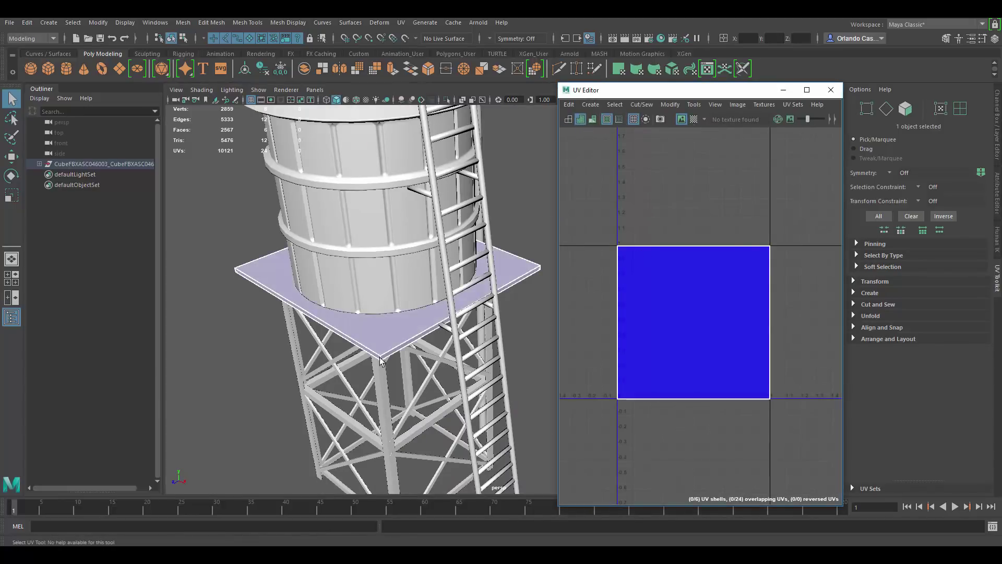
# - Check the shaded UVs of the front corner leg and restore the selection to the tank
pyautogui.keyDown('alt'); pyautogui.moveTo(380, 356); pyautogui.dragTo(419, 251, button='middle'); pyautogui.keyUp('alt')
pyautogui.scroll(3, 423, 250)
pyautogui.click(365, 240)
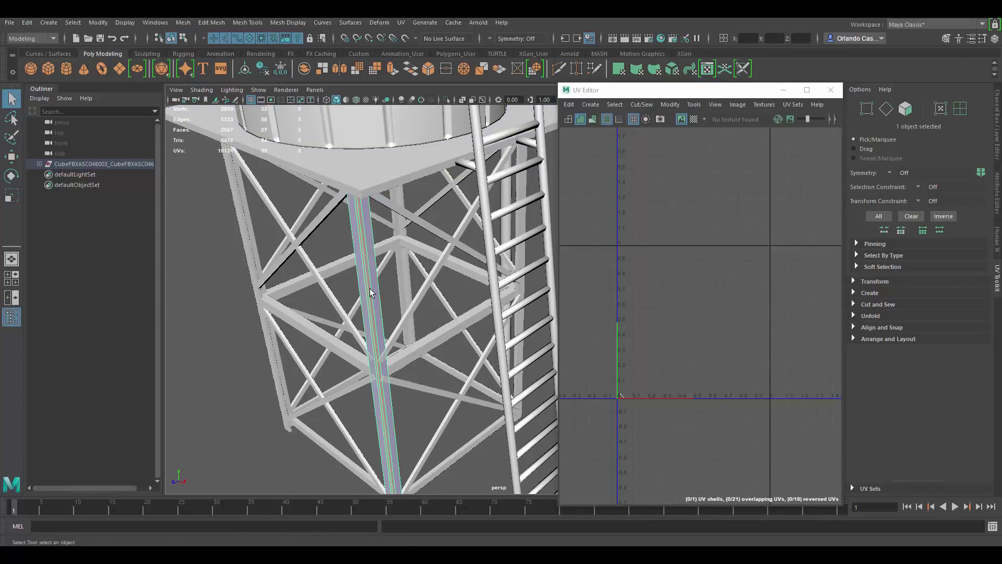
pyautogui.hotkey('ctrl', 'z')
pyautogui.hotkey('shift', 'z')
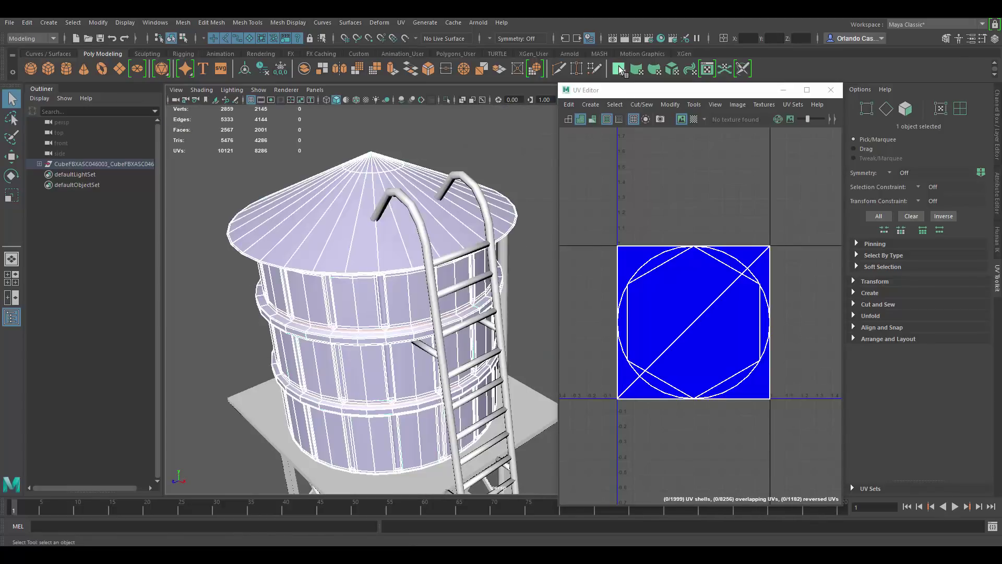
# - Apply a planar UV projection to the tank from the side and return to object selection
pyautogui.click(619, 67)
pyautogui.click(637, 254)
pyautogui.keyDown('alt'); pyautogui.moveTo(478, 264); pyautogui.dragTo(481, 234, button='middle'); pyautogui.keyUp('alt')
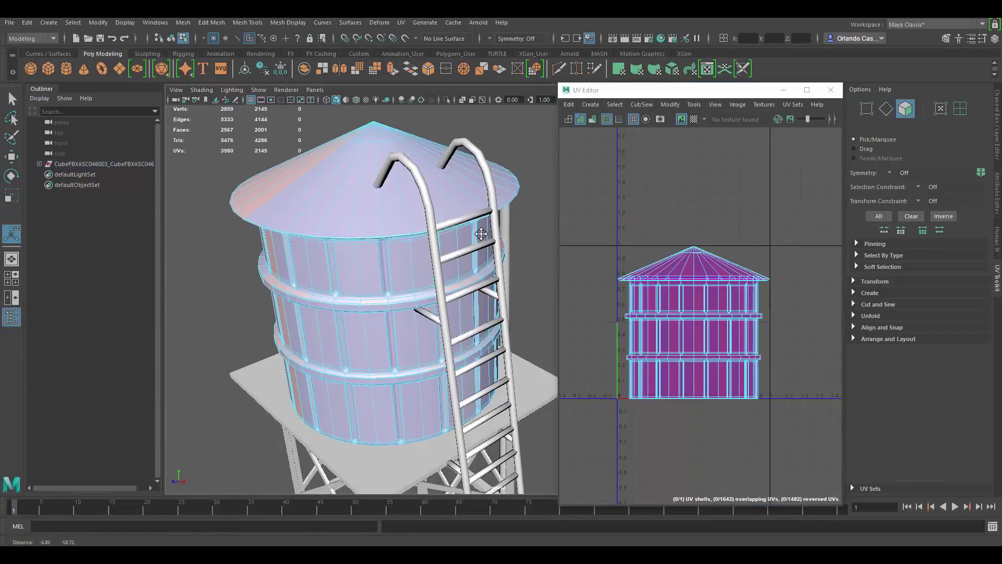
pyautogui.keyDown('alt'); pyautogui.moveTo(481, 234); pyautogui.dragTo(433, 202); pyautogui.keyUp('alt')
pyautogui.moveTo(389, 185); pyautogui.dragTo(441, 169, button='right')
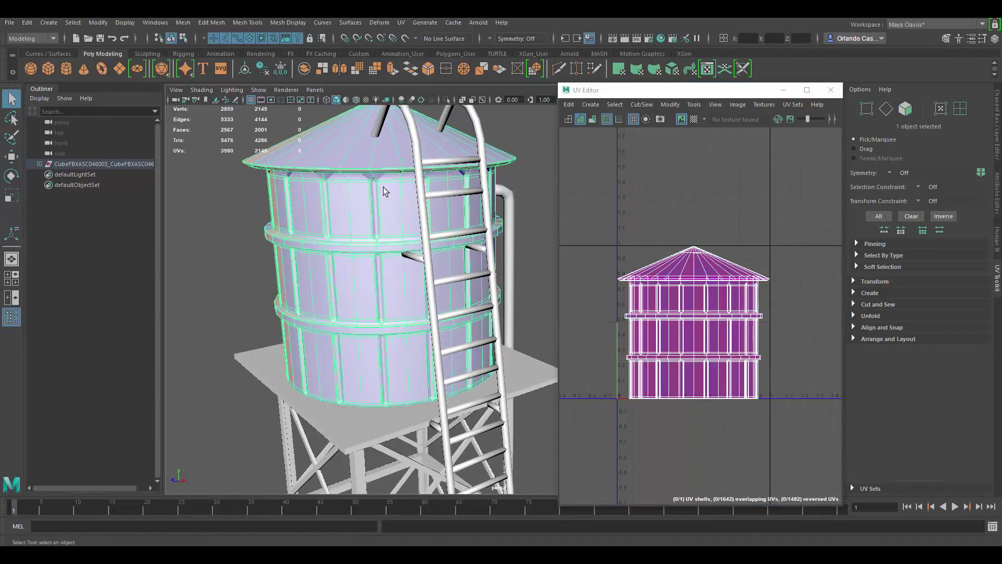
# - Isolate the tank and its roof in the viewport
pyautogui.keyDown('alt'); pyautogui.moveTo(384, 192); pyautogui.dragTo(403, 233, button='middle'); pyautogui.keyUp('alt')
pyautogui.hotkey('ctrl', '1')
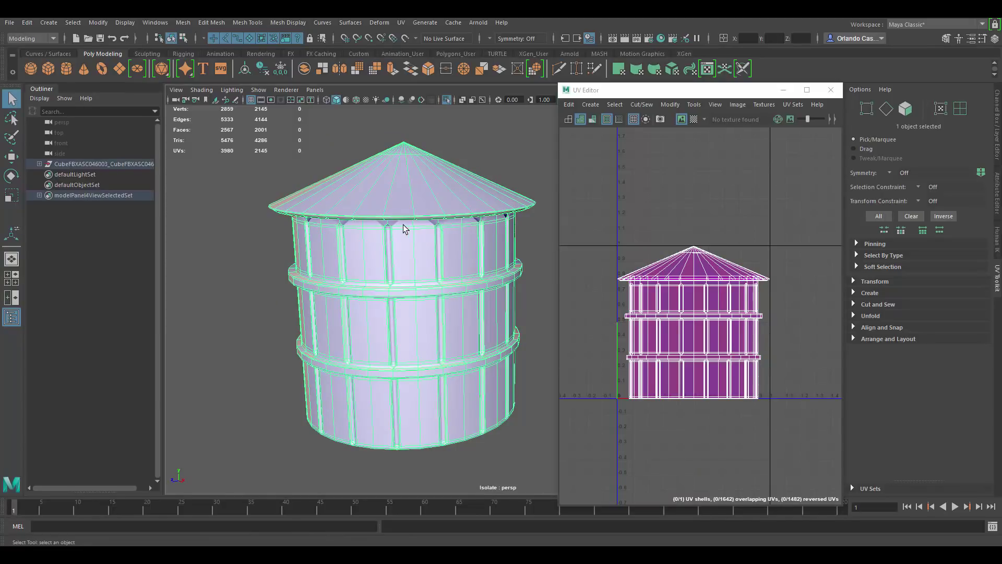
pyautogui.keyDown('alt'); pyautogui.moveTo(403, 230); pyautogui.dragTo(454, 259, button='right'); pyautogui.keyUp('alt')
pyautogui.keyDown('alt'); pyautogui.moveTo(455, 272); pyautogui.dragTo(459, 259, button='middle'); pyautogui.keyUp('alt')
pyautogui.keyDown('alt'); pyautogui.moveTo(459, 258); pyautogui.dragTo(463, 285, button='right'); pyautogui.keyUp('alt')
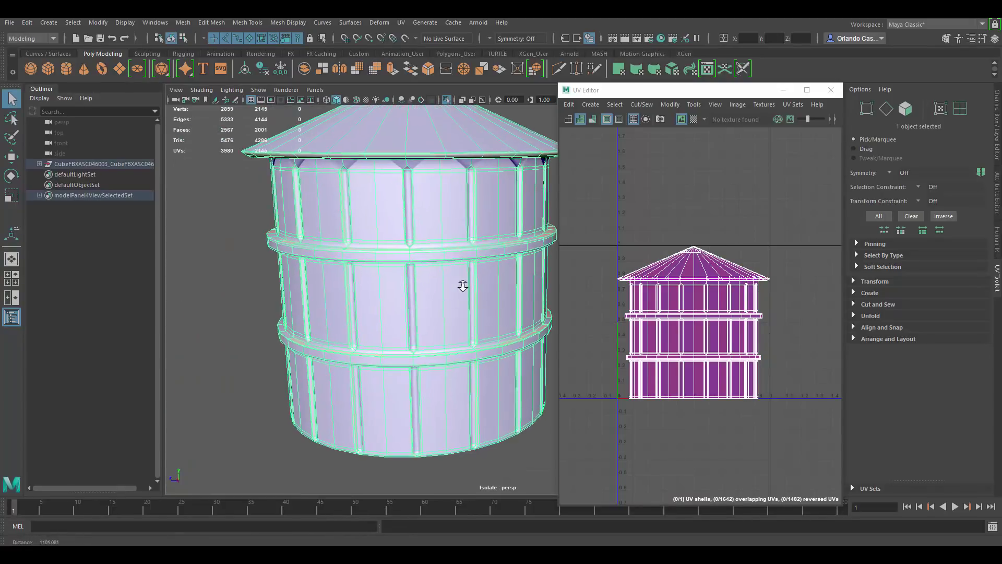
pyautogui.keyDown('alt'); pyautogui.moveTo(463, 286); pyautogui.dragTo(459, 270); pyautogui.keyUp('alt')
pyautogui.keyDown('alt'); pyautogui.moveTo(459, 270); pyautogui.dragTo(459, 284, button='middle'); pyautogui.keyUp('alt')
pyautogui.keyDown('alt'); pyautogui.moveTo(459, 284); pyautogui.dragTo(434, 262, button='right'); pyautogui.keyUp('alt')
pyautogui.keyDown('alt'); pyautogui.moveTo(433, 262); pyautogui.dragTo(454, 292); pyautogui.keyUp('alt')
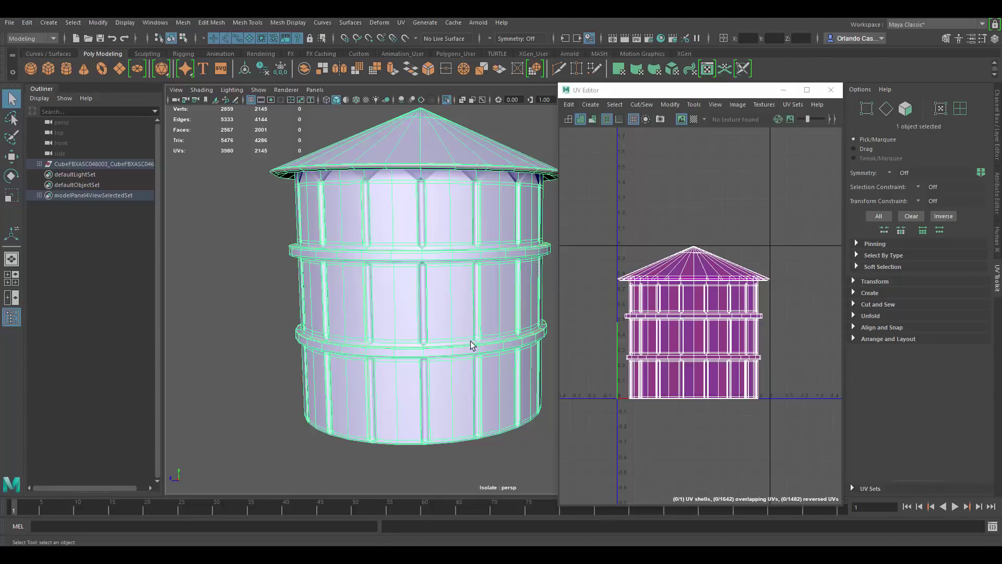
# - Examine the tank's faces with more than four sides beneath the roof rim and at its base
pyautogui.keyDown('alt'); pyautogui.moveTo(471, 344); pyautogui.dragTo(494, 327); pyautogui.keyUp('alt')
pyautogui.keyDown('alt'); pyautogui.moveTo(494, 327); pyautogui.dragTo(598, 334, button='right'); pyautogui.keyUp('alt')
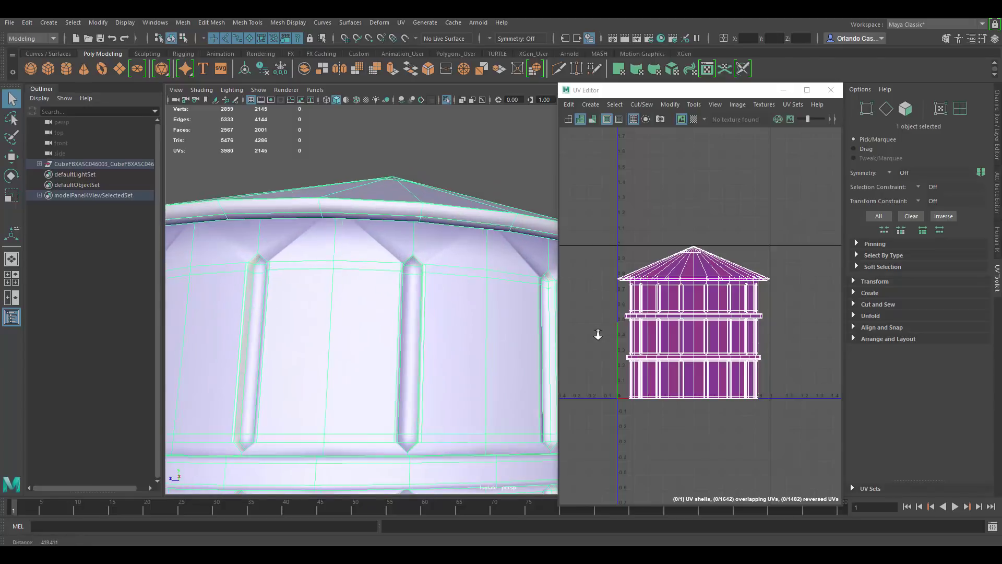
pyautogui.keyDown('alt'); pyautogui.moveTo(420, 284); pyautogui.dragTo(425, 259); pyautogui.keyUp('alt')
pyautogui.moveTo(427, 264)
pyautogui.keyDown('alt'); pyautogui.mouseDown(button='right')
pyautogui.moveTo(401, 284)
pyautogui.moveTo(437, 282)
pyautogui.mouseUp(button='right'); pyautogui.keyUp('alt')
pyautogui.keyDown('alt'); pyautogui.moveTo(436, 282); pyautogui.dragTo(407, 246); pyautogui.keyUp('alt')
pyautogui.moveTo(404, 226); pyautogui.dragTo(403, 249, button='right')
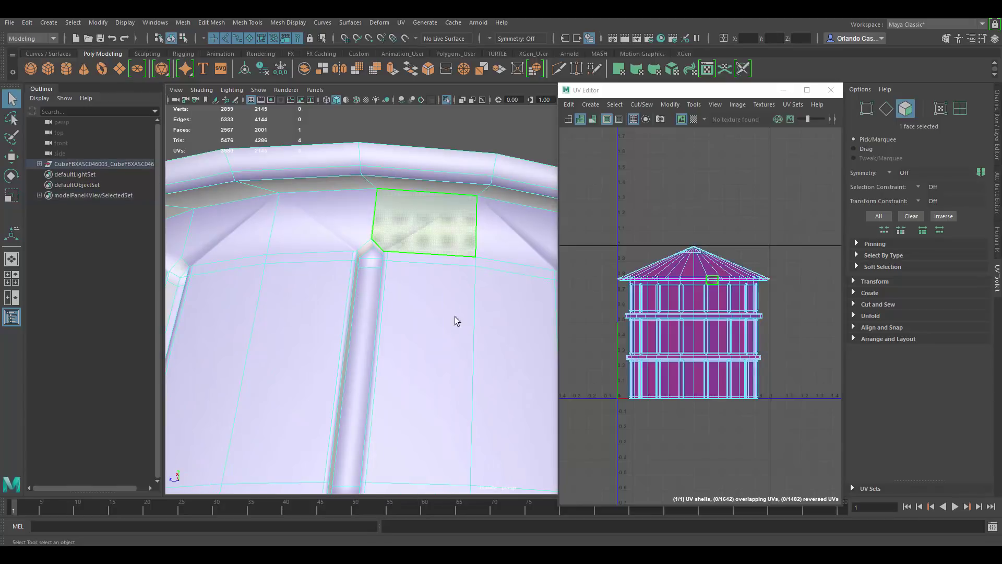
pyautogui.keyDown('alt'); pyautogui.moveTo(459, 320); pyautogui.dragTo(380, 239); pyautogui.keyUp('alt')
pyautogui.click(291, 270)
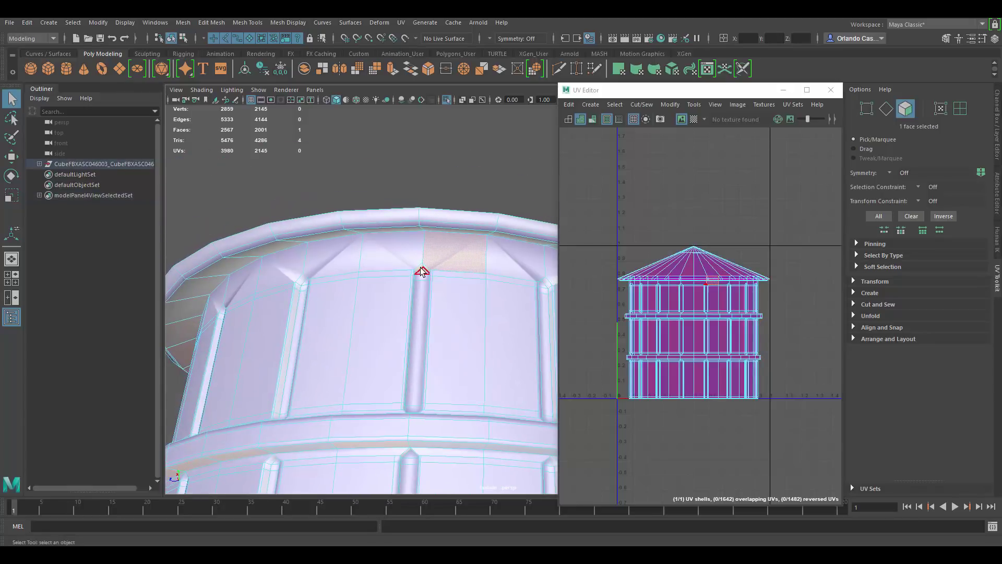
pyautogui.keyDown('alt'); pyautogui.moveTo(423, 271); pyautogui.dragTo(437, 316); pyautogui.keyUp('alt')
pyautogui.keyDown('alt'); pyautogui.moveTo(437, 316); pyautogui.dragTo(437, 387, button='right'); pyautogui.keyUp('alt')
pyautogui.keyDown('alt'); pyautogui.moveTo(437, 387); pyautogui.dragTo(463, 306); pyautogui.keyUp('alt')
pyautogui.click(454, 275)
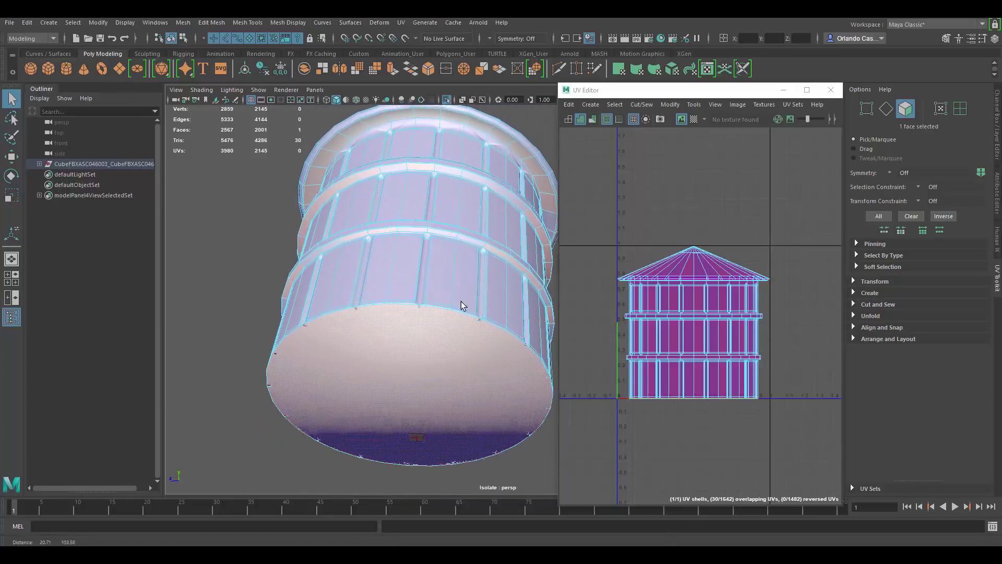
# - Return to object selection and apply mesh Cleanup to the tank using Cleanup matching polygons, limited to selected objects with construction history kept
pyautogui.moveTo(459, 208); pyautogui.dragTo(517, 130, button='right')
pyautogui.click(517, 131)
pyautogui.click(467, 221)
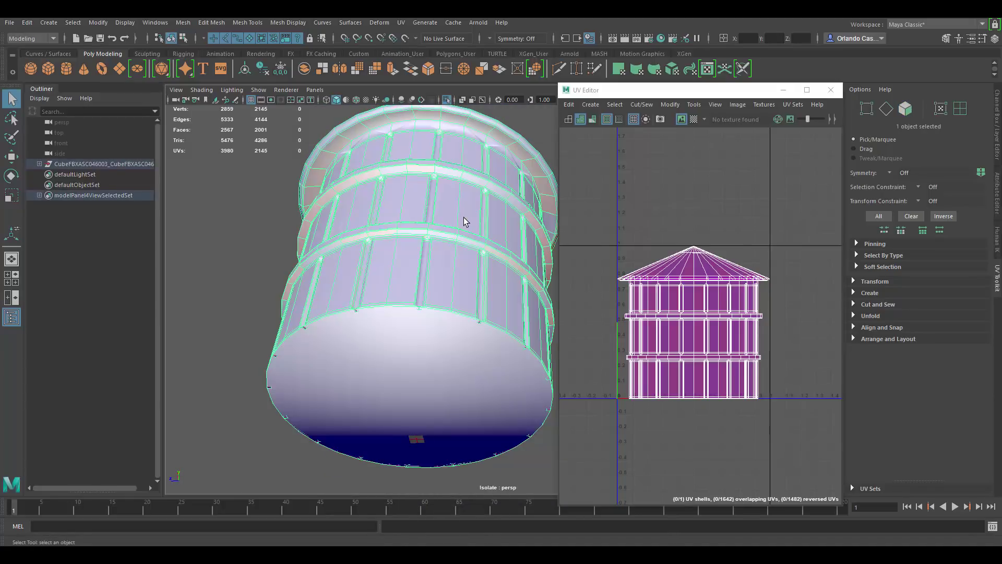
pyautogui.press('space')
pyautogui.click(337, 247)
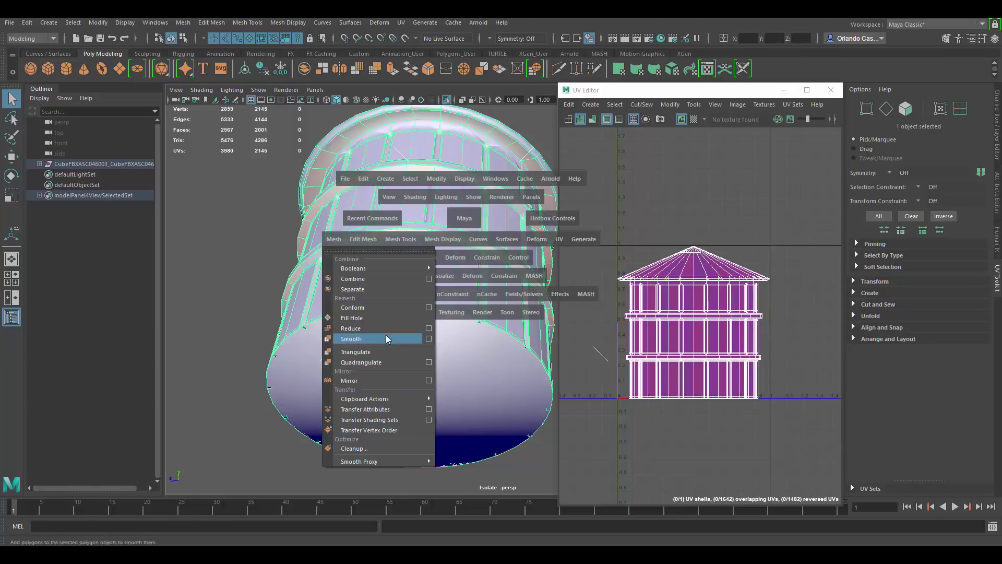
pyautogui.click(376, 448)
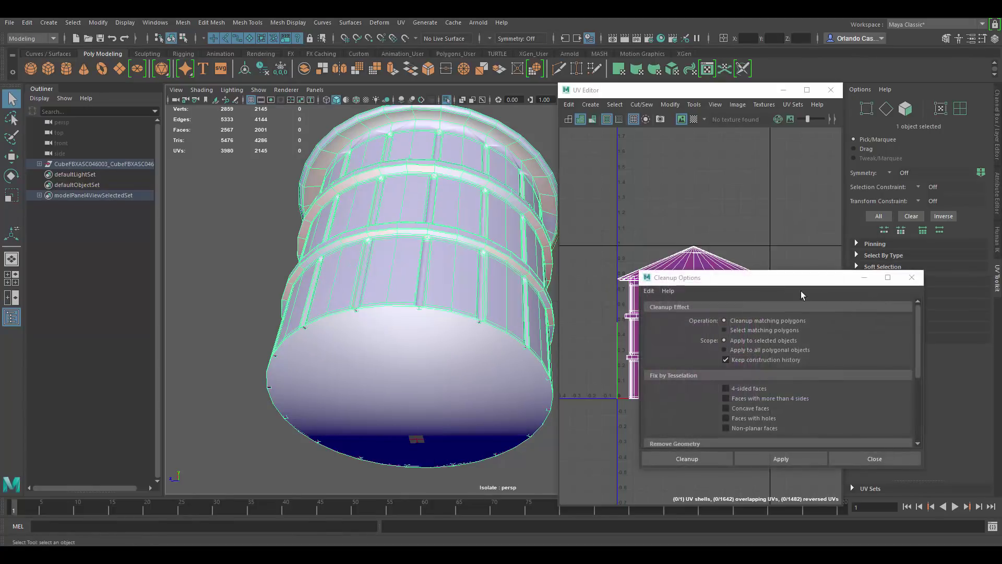
pyautogui.click(778, 462)
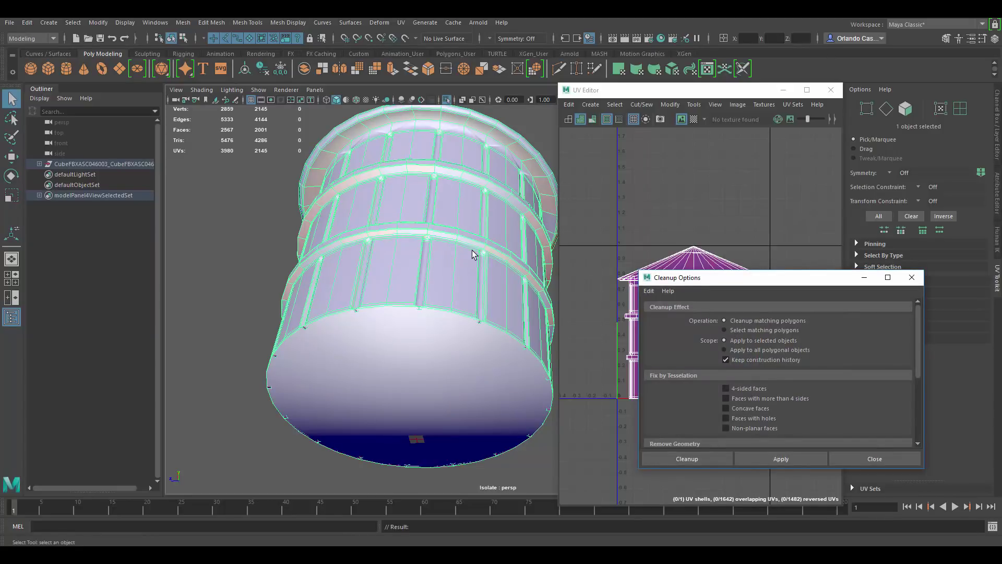
# - Include faces with more than 4 sides in the Cleanup tessellation and apply it to the tank
pyautogui.keyDown('alt'); pyautogui.moveTo(472, 254); pyautogui.dragTo(481, 313); pyautogui.keyUp('alt')
pyautogui.scroll(-2, 736, 337)
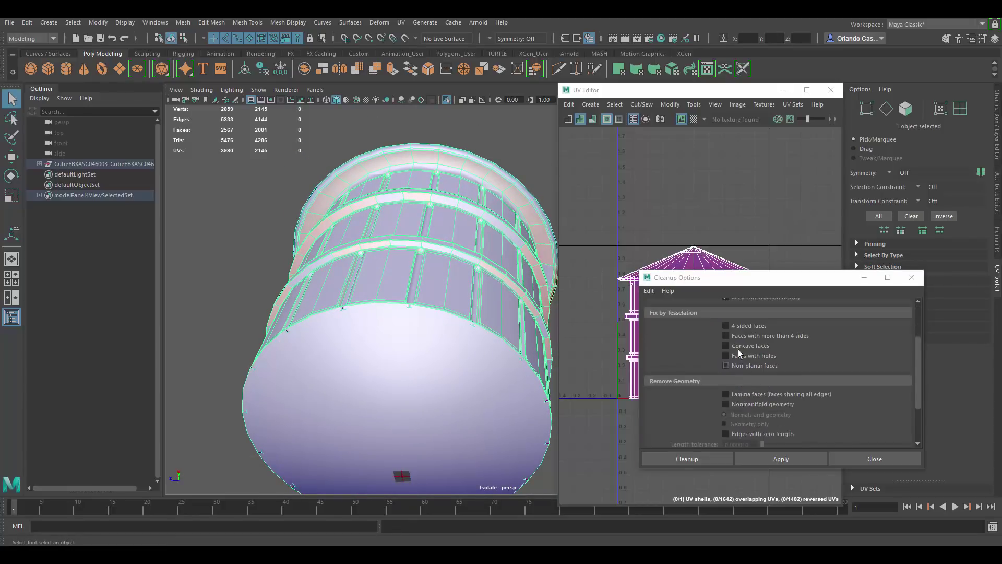
pyautogui.click(726, 335)
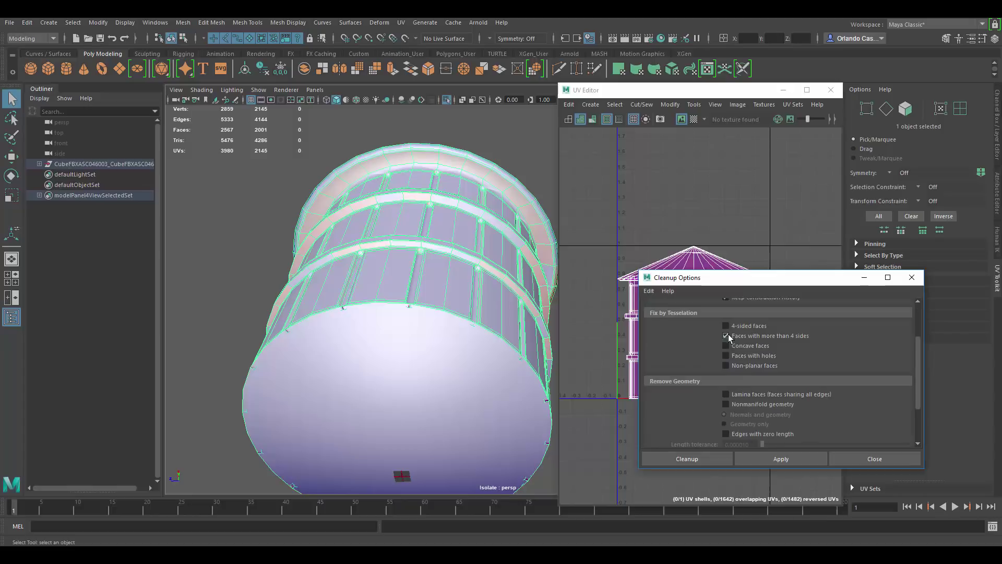
pyautogui.click(781, 458)
pyautogui.keyDown('alt'); pyautogui.moveTo(468, 300); pyautogui.dragTo(469, 303); pyautogui.keyUp('alt')
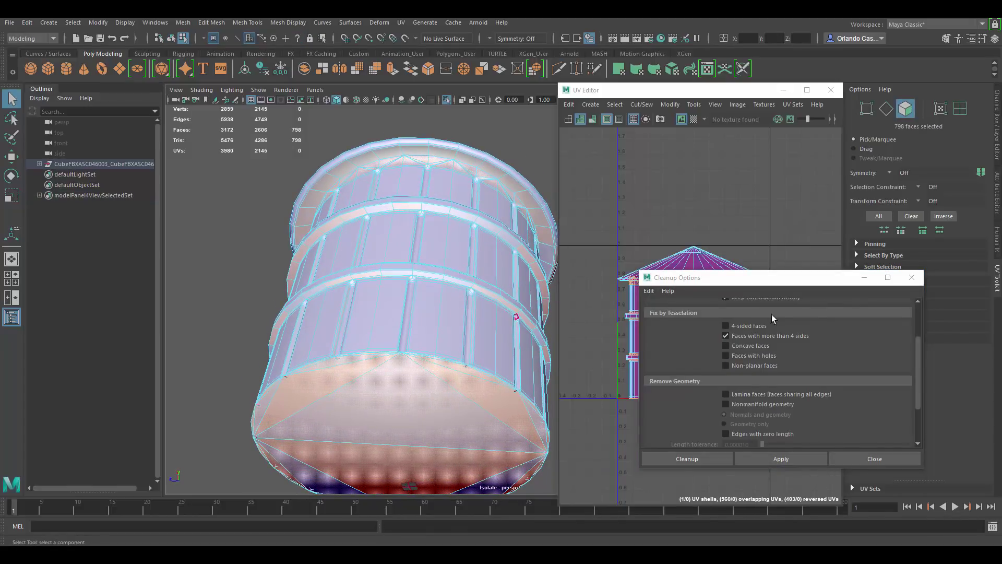
pyautogui.click(912, 277)
# - Inspect the tessellated faces beneath the roof rim and clear the face selection
pyautogui.keyDown('alt'); pyautogui.moveTo(405, 284); pyautogui.dragTo(446, 283); pyautogui.keyUp('alt')
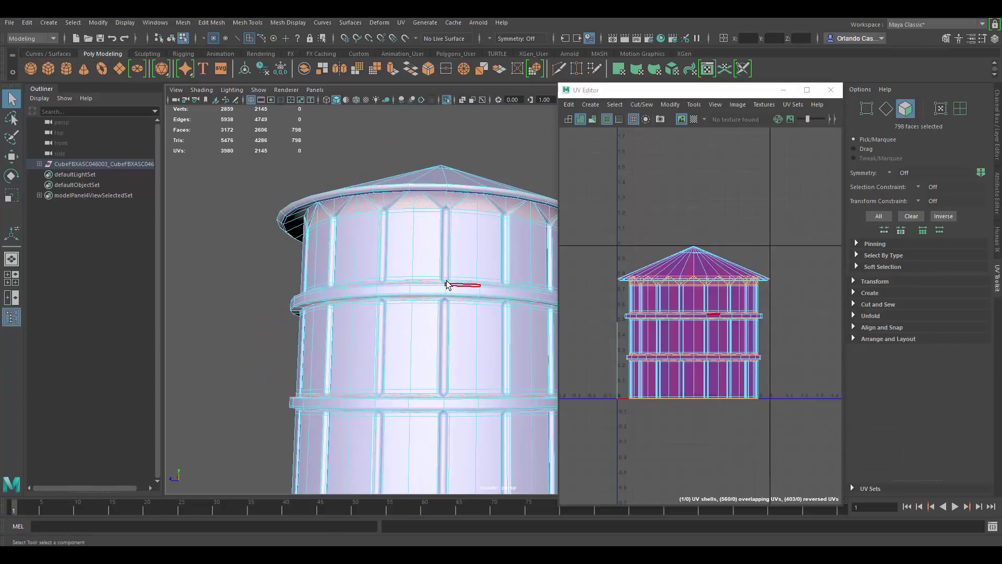
pyautogui.scroll(2, 448, 233)
pyautogui.keyDown('alt'); pyautogui.moveTo(458, 179); pyautogui.dragTo(463, 268, button='middle'); pyautogui.keyUp('alt')
pyautogui.scroll(1, 463, 268)
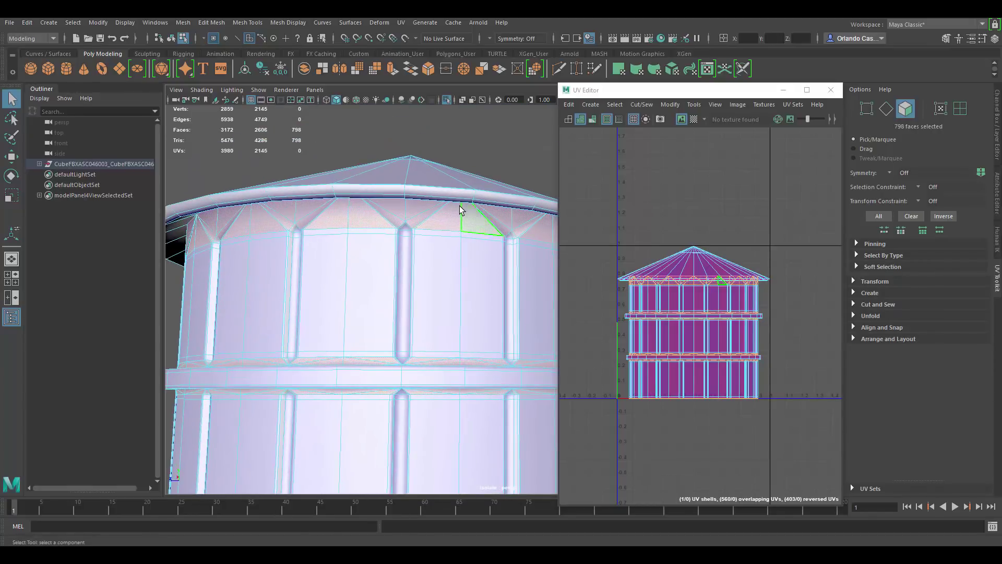
pyautogui.click(452, 217)
pyautogui.keyDown('ctrl'); pyautogui.click(448, 217); pyautogui.keyUp('ctrl')
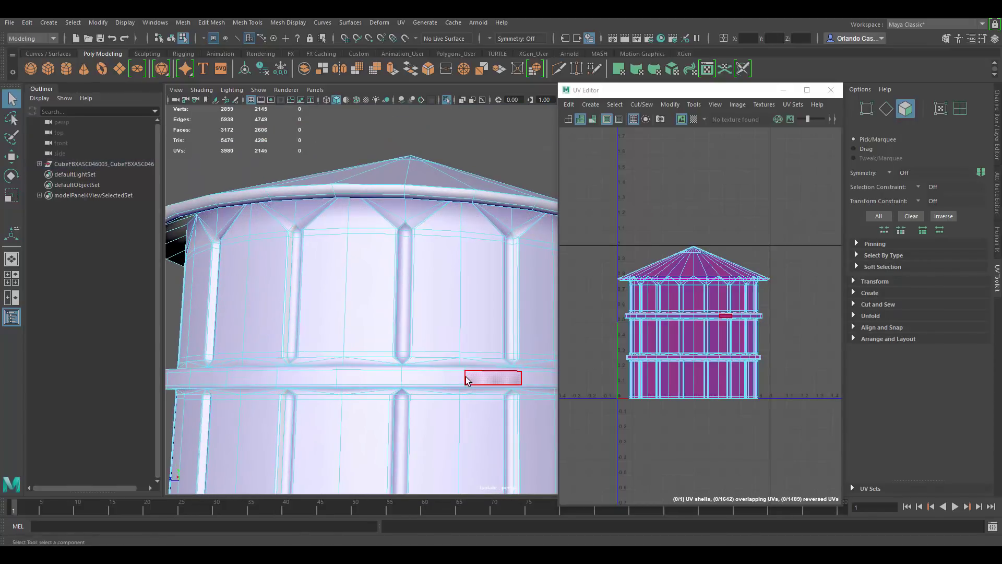
# - Select the ring of wall faces between the tank's two hoops and grow the selection over the whole wall
pyautogui.keyDown('alt'); pyautogui.moveTo(467, 379); pyautogui.dragTo(264, 265, button='right'); pyautogui.keyUp('alt')
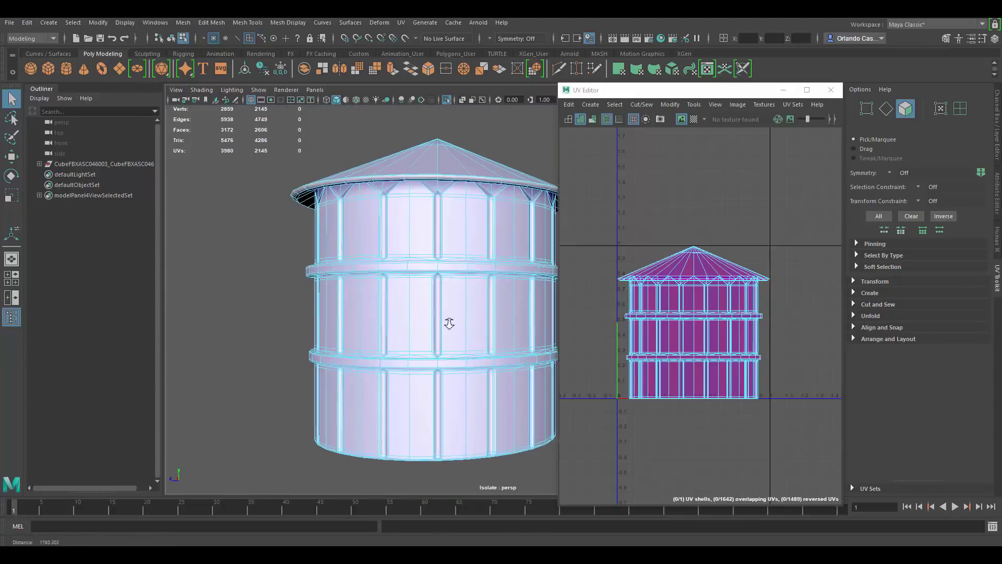
pyautogui.keyDown('alt'); pyautogui.moveTo(449, 324); pyautogui.dragTo(495, 318, button='right'); pyautogui.keyUp('alt')
pyautogui.keyDown('alt'); pyautogui.moveTo(494, 318); pyautogui.dragTo(512, 331); pyautogui.keyUp('alt')
pyautogui.keyDown('alt'); pyautogui.moveTo(512, 330); pyautogui.dragTo(552, 367, button='right'); pyautogui.keyUp('alt')
pyautogui.keyDown('alt'); pyautogui.moveTo(552, 367); pyautogui.dragTo(440, 300); pyautogui.keyUp('alt')
pyautogui.scroll(-7, 407, 302)
pyautogui.moveTo(591, 303); pyautogui.dragTo(590, 302)
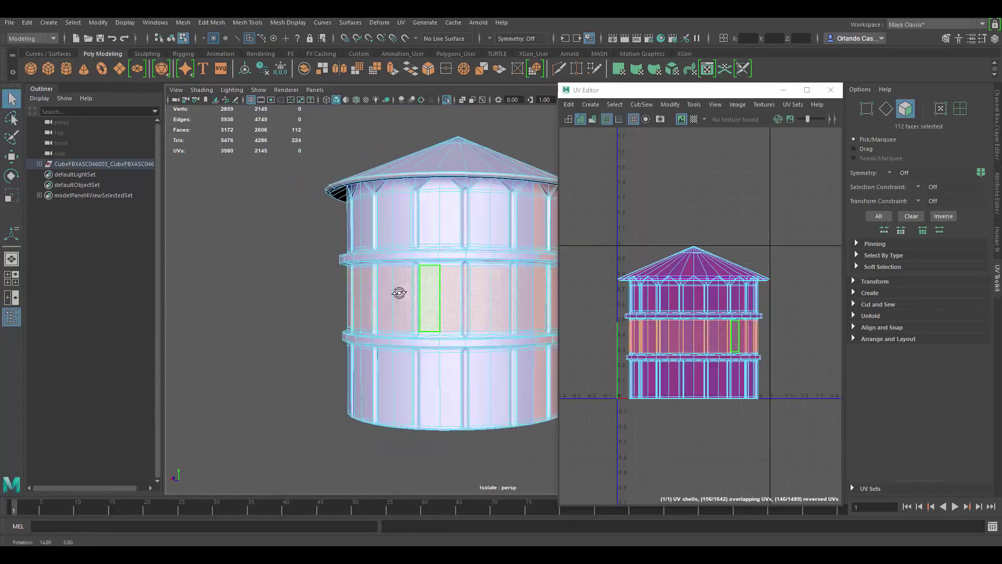
pyautogui.keyDown('alt'); pyautogui.moveTo(398, 290); pyautogui.dragTo(478, 289); pyautogui.keyUp('alt')
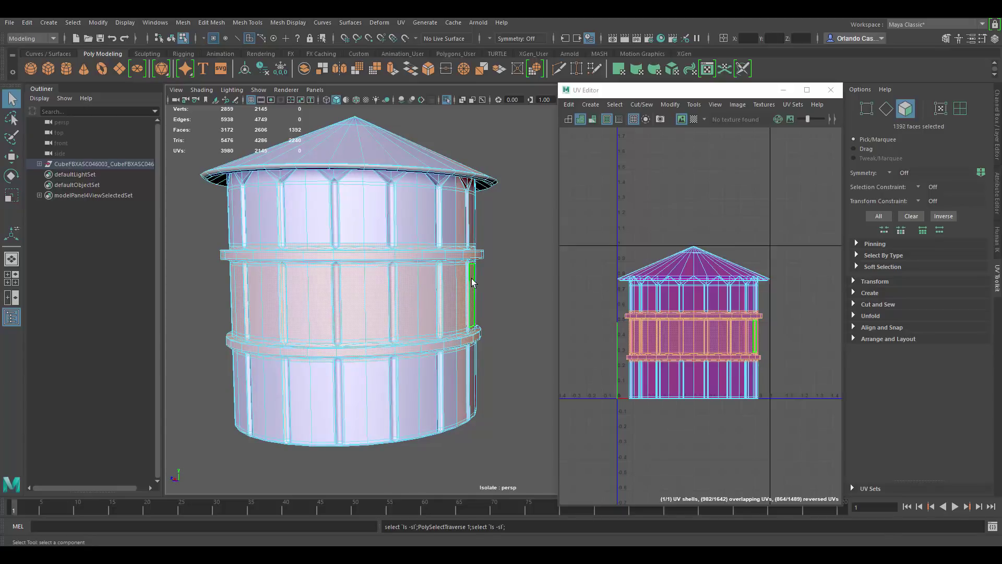
pyautogui.hotkey('shift', '.')
pyautogui.keyDown('alt'); pyautogui.moveTo(450, 319); pyautogui.dragTo(448, 340); pyautogui.keyUp('alt')
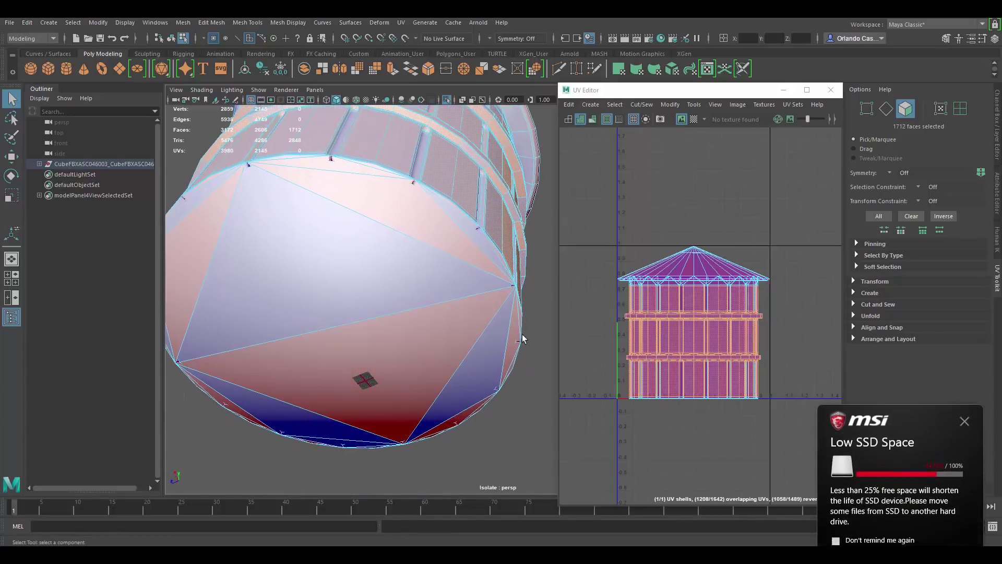
pyautogui.click(967, 381)
pyautogui.keyDown('alt'); pyautogui.moveTo(390, 316); pyautogui.dragTo(427, 312, button='middle'); pyautogui.keyUp('alt')
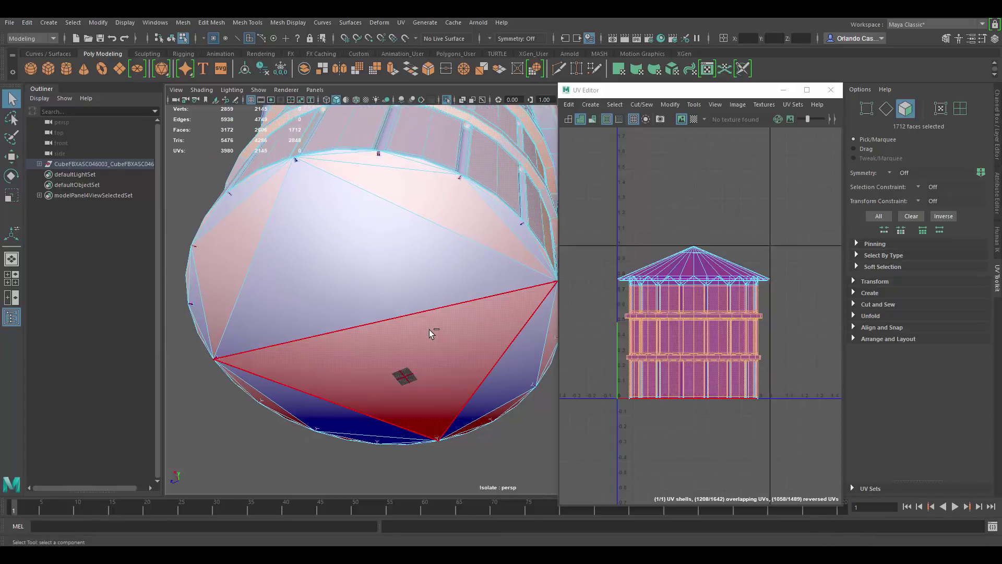
pyautogui.keyDown('alt'); pyautogui.moveTo(432, 309); pyautogui.dragTo(444, 279); pyautogui.keyUp('alt')
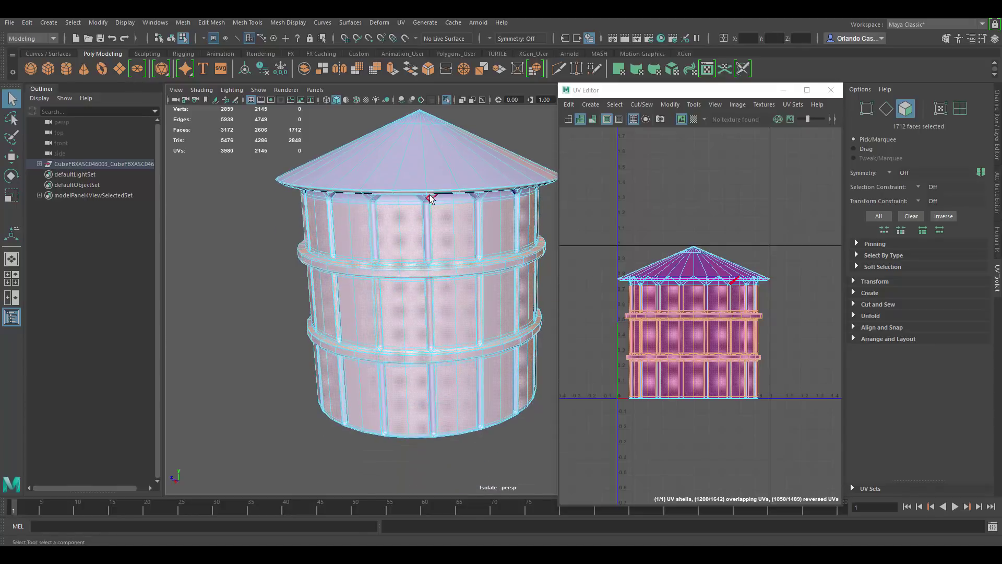
# - Return to object selection with the tank selected and display its UV shells as wireframe without shading
pyautogui.moveTo(431, 195); pyautogui.dragTo(525, 129, button='right')
pyautogui.click(524, 128)
pyautogui.moveTo(457, 257)
pyautogui.keyDown('alt'); pyautogui.mouseDown()
pyautogui.moveTo(472, 220)
pyautogui.moveTo(421, 255)
pyautogui.mouseUp(); pyautogui.keyUp('alt')
pyautogui.click(473, 221)
pyautogui.keyDown('alt'); pyautogui.moveTo(421, 256); pyautogui.dragTo(561, 271, button='right'); pyautogui.keyUp('alt')
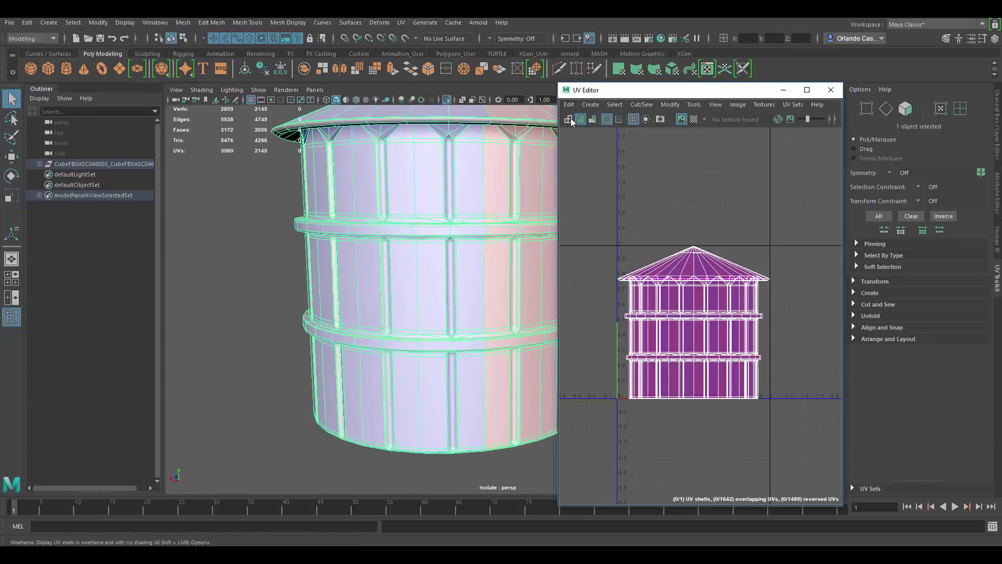
pyautogui.click(579, 121)
pyautogui.keyDown('alt'); pyautogui.moveTo(411, 299); pyautogui.dragTo(420, 206); pyautogui.keyUp('alt')
# - Select the ring of faces between the two hoops and grow the selection over the tank's wall, base and roof underside
pyautogui.moveTo(430, 217); pyautogui.dragTo(430, 245, button='right')
pyautogui.keyDown('alt'); pyautogui.moveTo(431, 246); pyautogui.dragTo(304, 267); pyautogui.keyUp('alt')
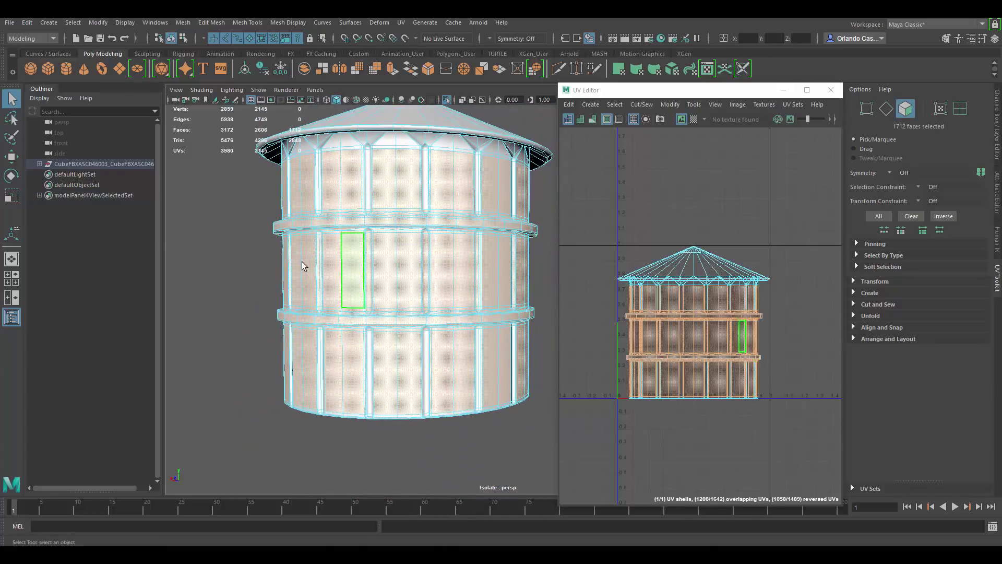
pyautogui.moveTo(475, 274); pyautogui.dragTo(579, 276)
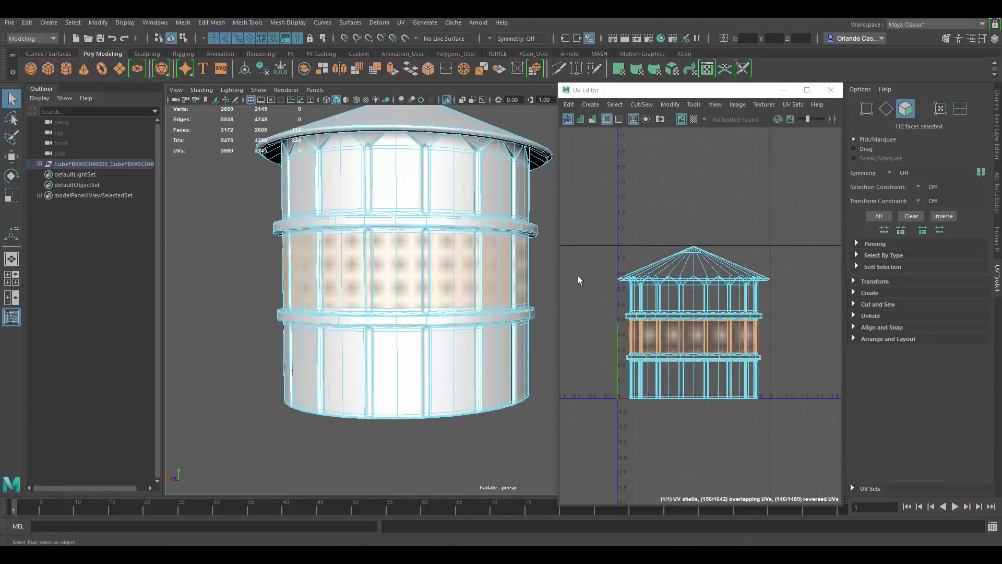
pyautogui.hotkey('shift', '.')
pyautogui.hotkey('shift', '.')
pyautogui.hotkey('shift', '.')
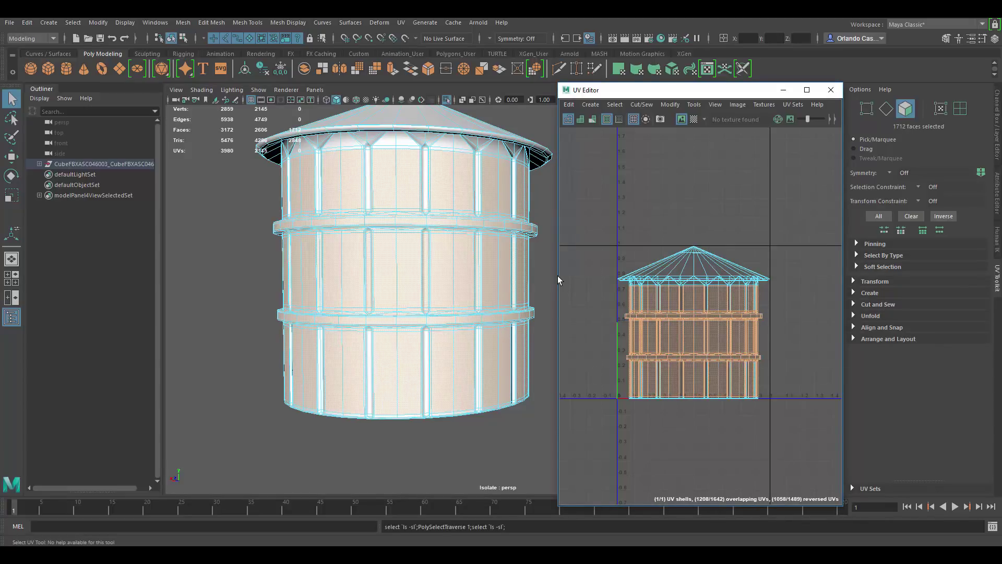
pyautogui.hotkey('shift', '.')
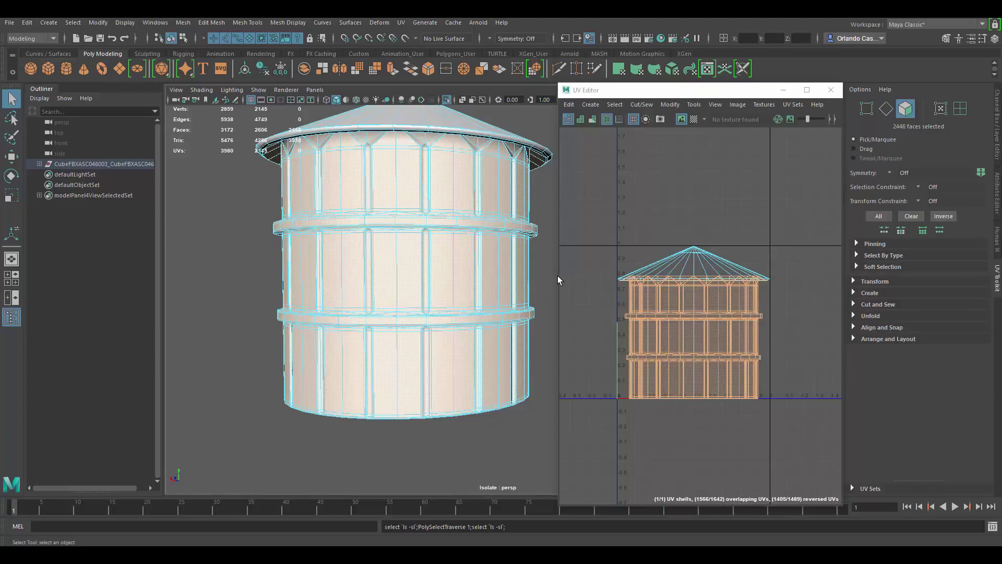
# - Deselect the ring of faces on the underside of the roof overhang
pyautogui.keyDown('alt'); pyautogui.moveTo(543, 275); pyautogui.dragTo(509, 219); pyautogui.keyUp('alt')
pyautogui.keyDown('alt'); pyautogui.moveTo(509, 219); pyautogui.dragTo(508, 289, button='middle'); pyautogui.keyUp('alt')
pyautogui.keyDown('alt'); pyautogui.moveTo(508, 289); pyautogui.dragTo(532, 225); pyautogui.keyUp('alt')
pyautogui.scroll(4, 540, 221)
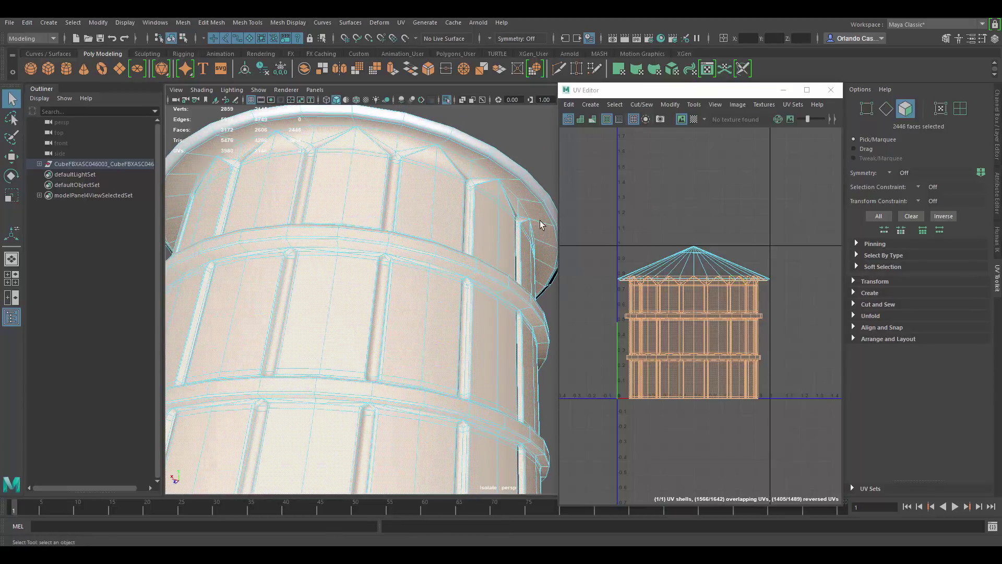
pyautogui.keyDown('ctrl'); pyautogui.doubleClick(500, 173); pyautogui.keyUp('ctrl')
# - Remove the large central triangles of the tank's flat base from the face selection
pyautogui.scroll(-5, 479, 354)
pyautogui.keyDown('alt'); pyautogui.moveTo(478, 353); pyautogui.dragTo(438, 251, button='middle'); pyautogui.keyUp('alt')
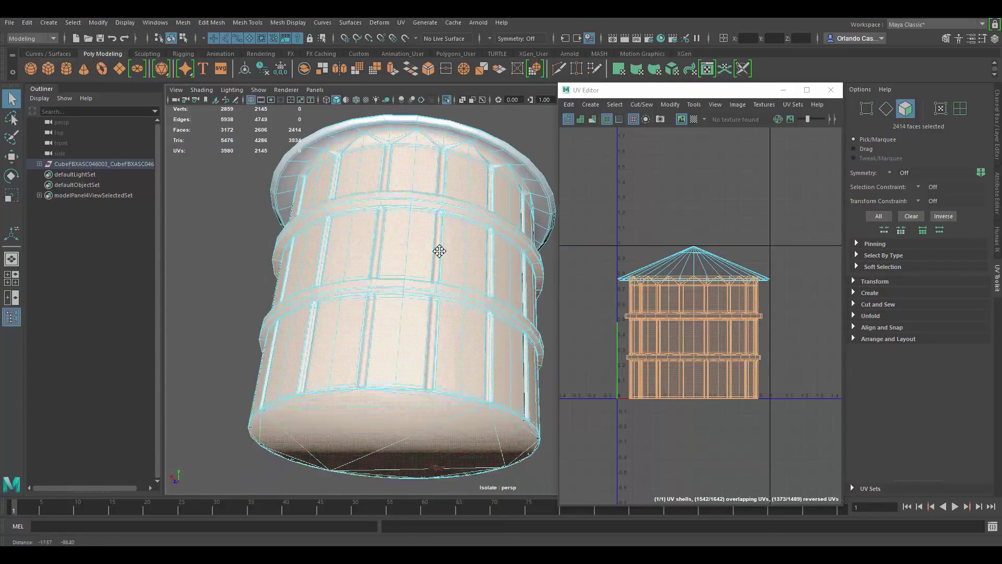
pyautogui.keyDown('alt'); pyautogui.moveTo(433, 391); pyautogui.dragTo(419, 299); pyautogui.keyUp('alt')
pyautogui.scroll(2, 419, 298)
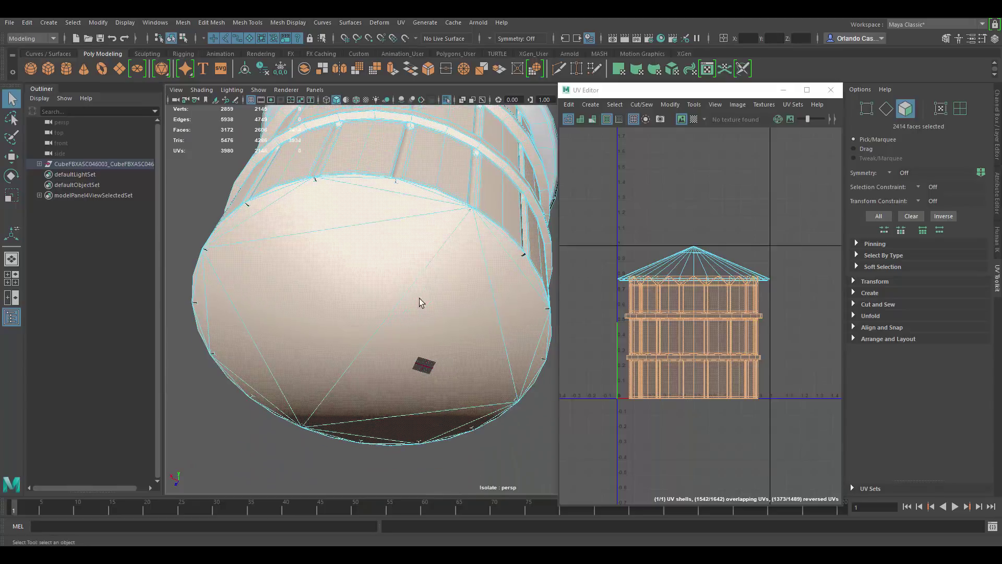
pyautogui.keyDown('ctrl'); pyautogui.click(446, 265); pyautogui.keyUp('ctrl')
pyautogui.keyDown('ctrl'); pyautogui.click(421, 231); pyautogui.keyUp('ctrl')
pyautogui.keyDown('ctrl'); pyautogui.click(418, 210); pyautogui.keyUp('ctrl')
# - Deselect the remaining triangles around the edge of the tank's base, including the thin slivers between the ribs
pyautogui.scroll(2, 481, 267)
pyautogui.keyDown('alt'); pyautogui.moveTo(482, 267); pyautogui.dragTo(469, 328); pyautogui.keyUp('alt')
pyautogui.keyDown('alt'); pyautogui.moveTo(470, 329); pyautogui.dragTo(452, 251, button='middle'); pyautogui.keyUp('alt')
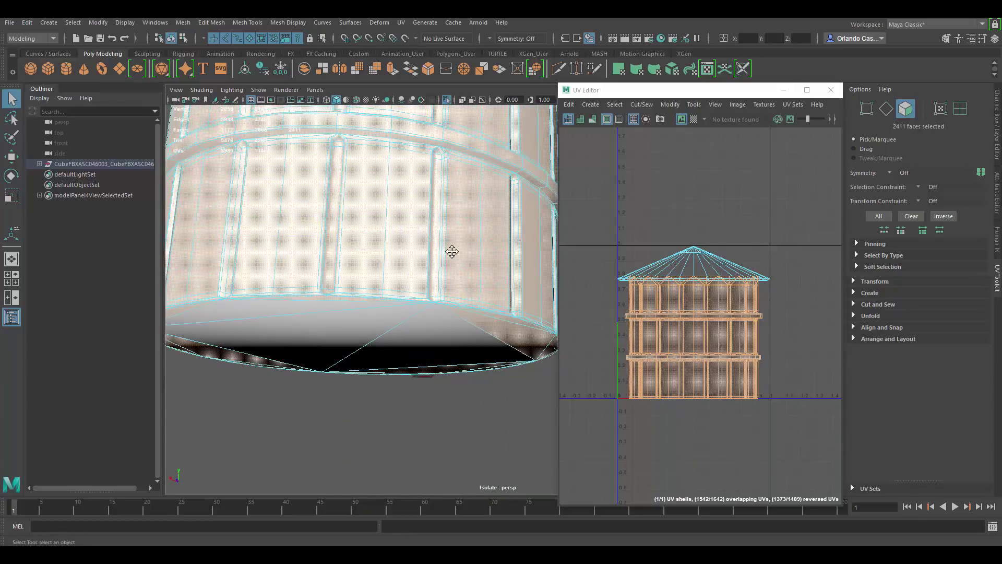
pyautogui.moveTo(452, 252)
pyautogui.keyDown('alt'); pyautogui.mouseDown()
pyautogui.moveTo(510, 353)
pyautogui.moveTo(463, 286)
pyautogui.moveTo(461, 253)
pyautogui.mouseUp(); pyautogui.keyUp('alt')
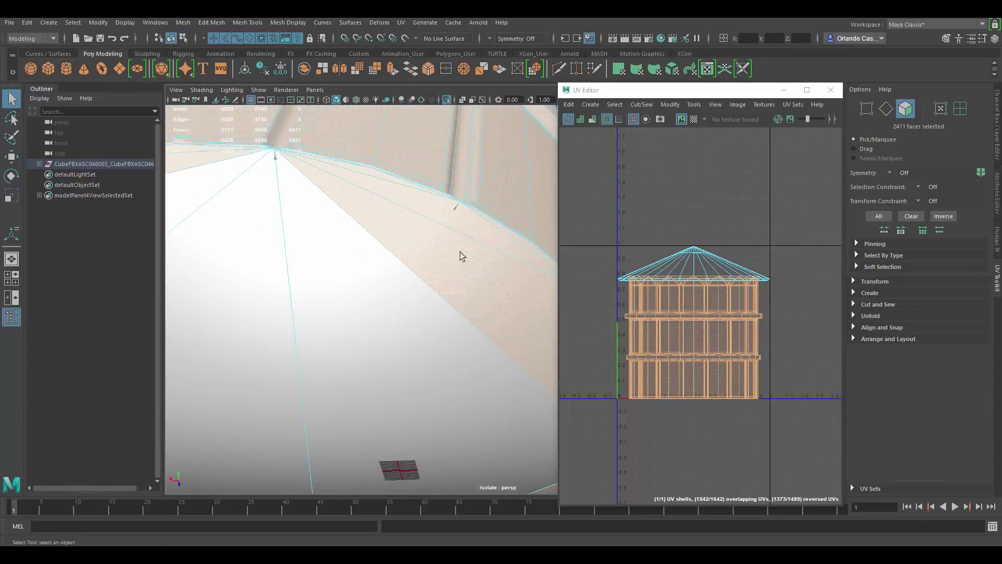
pyautogui.keyDown('ctrl'); pyautogui.click(437, 225); pyautogui.keyUp('ctrl')
pyautogui.keyDown('ctrl'); pyautogui.click(382, 180); pyautogui.keyUp('ctrl')
pyautogui.keyDown('alt'); pyautogui.moveTo(382, 180); pyautogui.dragTo(429, 248); pyautogui.keyUp('alt')
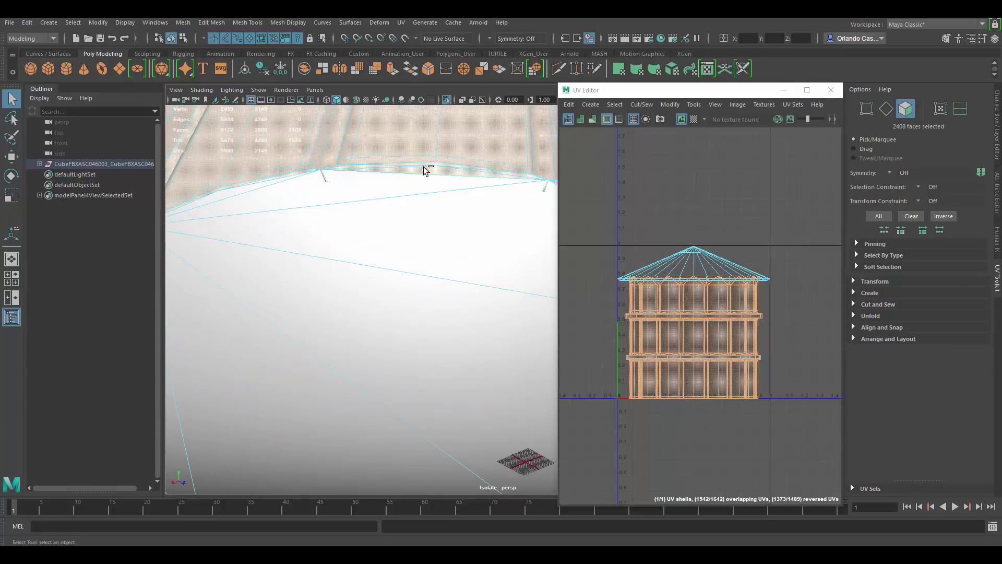
pyautogui.keyDown('ctrl'); pyautogui.click(427, 174); pyautogui.keyUp('ctrl')
pyautogui.keyDown('alt'); pyautogui.moveTo(460, 326); pyautogui.dragTo(343, 275, button='middle'); pyautogui.keyUp('alt')
pyautogui.keyDown('alt'); pyautogui.moveTo(429, 256); pyautogui.dragTo(466, 241); pyautogui.keyUp('alt')
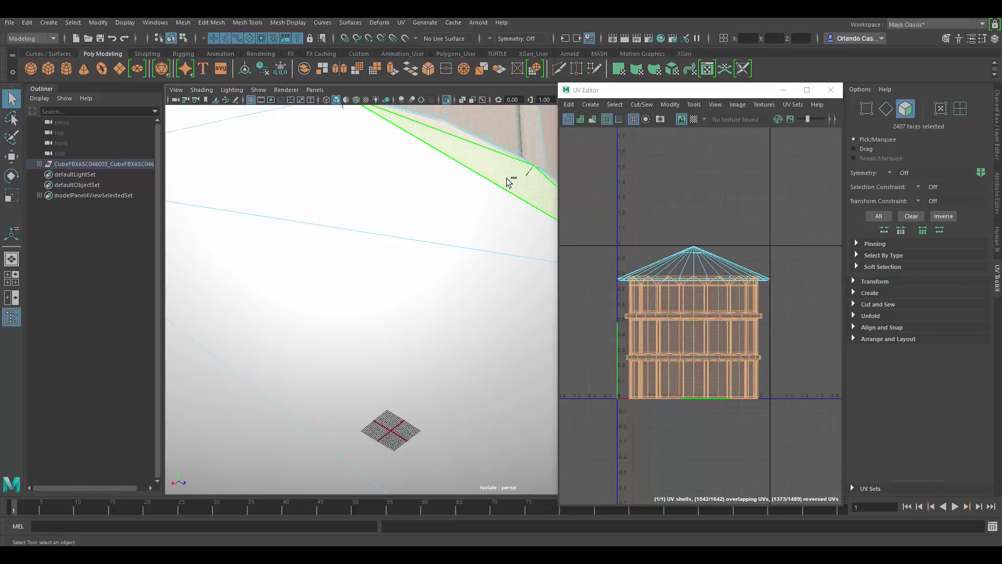
pyautogui.keyDown('ctrl'); pyautogui.click(510, 181); pyautogui.keyUp('ctrl')
pyautogui.keyDown('alt'); pyautogui.moveTo(454, 203); pyautogui.dragTo(450, 274, button='middle'); pyautogui.keyUp('alt')
pyautogui.keyDown('ctrl'); pyautogui.click(445, 207); pyautogui.keyUp('ctrl')
pyautogui.scroll(-5, 485, 311)
pyautogui.keyDown('alt'); pyautogui.moveTo(561, 321); pyautogui.dragTo(429, 199, button='middle'); pyautogui.keyUp('alt')
pyautogui.keyDown('alt'); pyautogui.moveTo(472, 311); pyautogui.dragTo(464, 295, button='middle'); pyautogui.keyUp('alt')
pyautogui.moveTo(464, 295)
pyautogui.keyDown('alt'); pyautogui.mouseDown()
pyautogui.moveTo(470, 242)
pyautogui.moveTo(503, 308)
pyautogui.moveTo(468, 296)
pyautogui.mouseUp(); pyautogui.keyUp('alt')
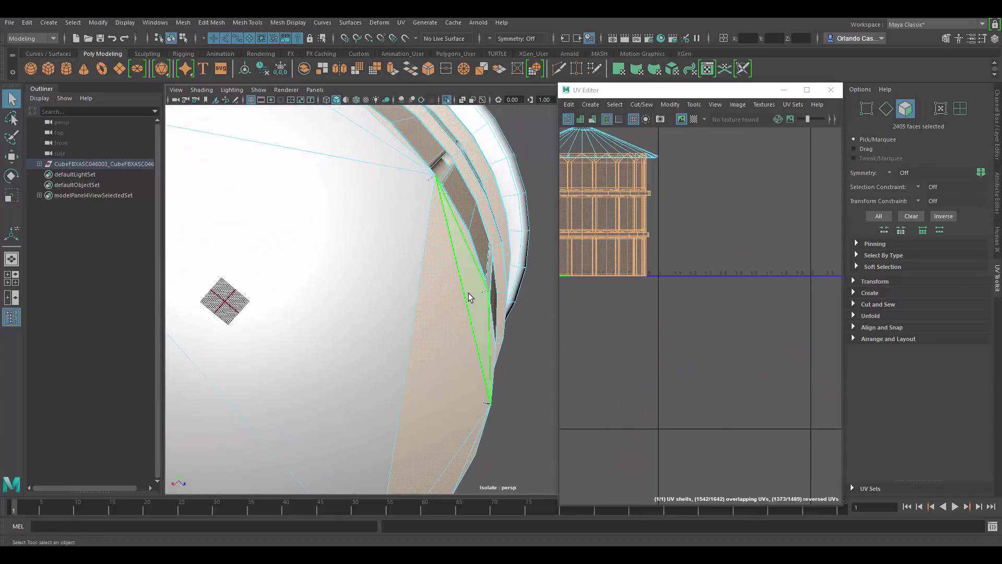
pyautogui.keyDown('ctrl'); pyautogui.click(447, 265); pyautogui.keyUp('ctrl')
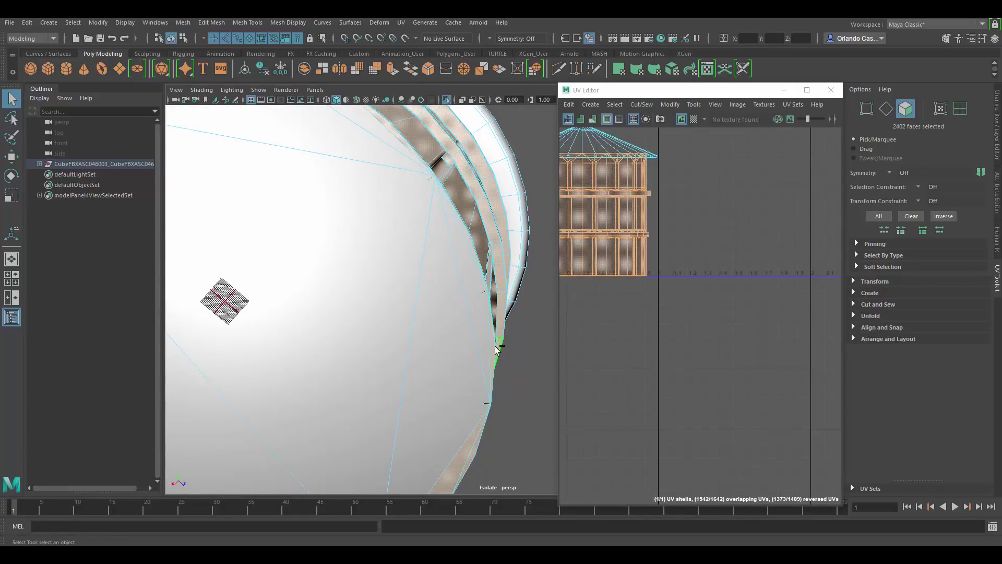
pyautogui.keyDown('alt'); pyautogui.moveTo(493, 354); pyautogui.dragTo(486, 293); pyautogui.keyUp('alt')
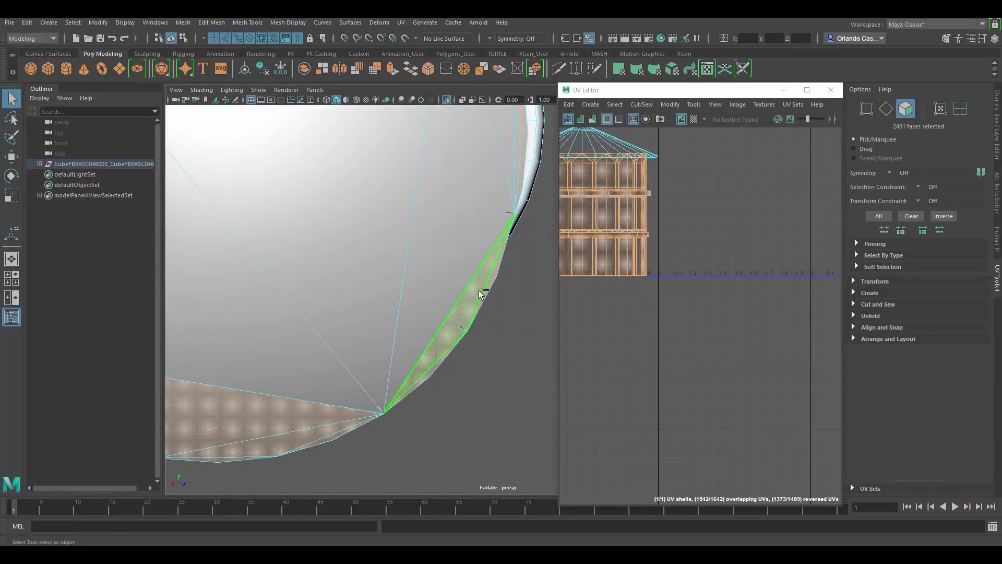
pyautogui.keyDown('ctrl'); pyautogui.click(488, 286); pyautogui.keyUp('ctrl')
pyautogui.keyDown('ctrl'); pyautogui.click(431, 362); pyautogui.keyUp('ctrl')
pyautogui.keyDown('alt'); pyautogui.moveTo(434, 359); pyautogui.dragTo(460, 315); pyautogui.keyUp('alt')
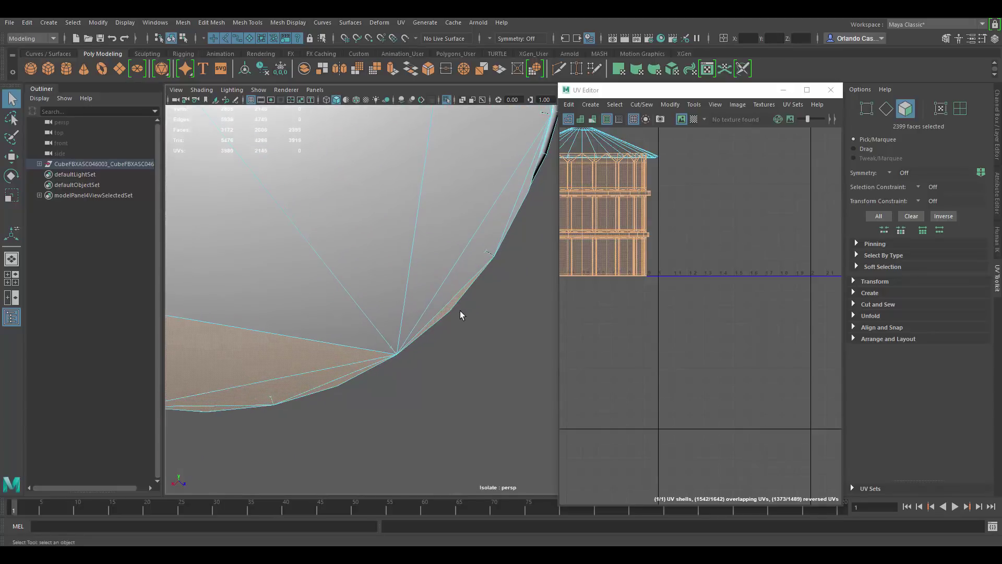
pyautogui.keyDown('alt'); pyautogui.moveTo(296, 349); pyautogui.dragTo(484, 294); pyautogui.keyUp('alt')
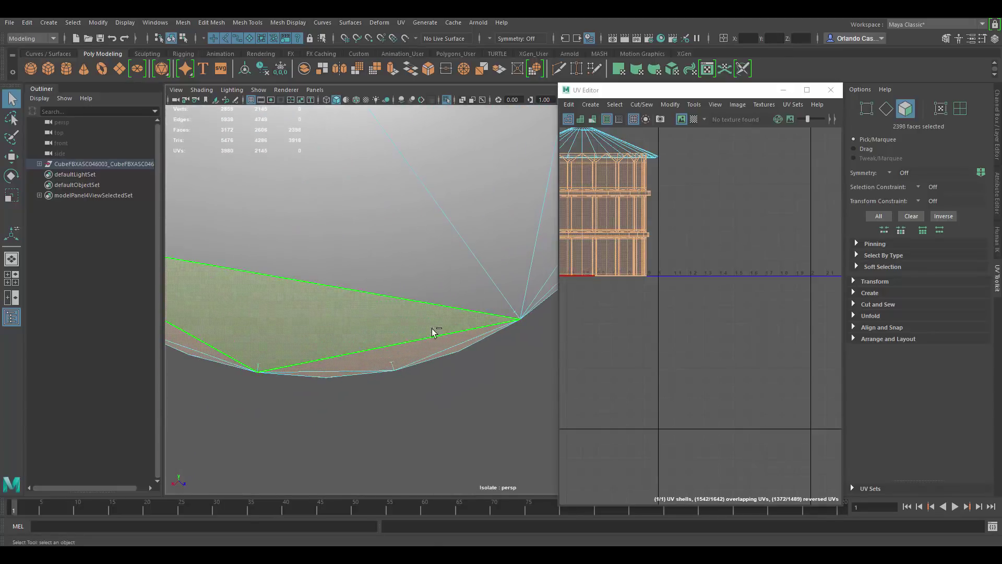
pyautogui.keyDown('ctrl'); pyautogui.click(436, 330); pyautogui.keyUp('ctrl')
pyautogui.keyDown('ctrl'); pyautogui.click(444, 342); pyautogui.keyUp('ctrl')
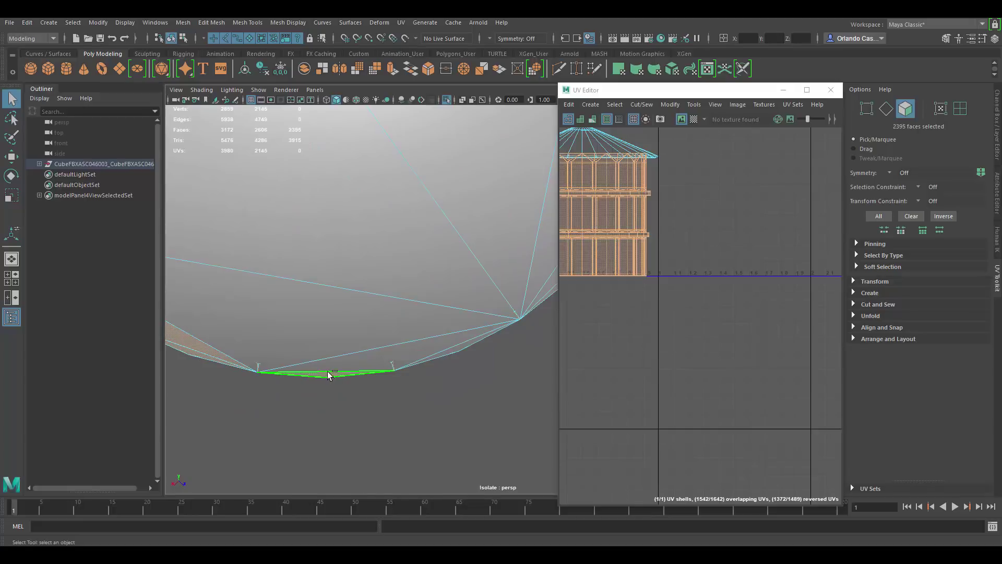
pyautogui.keyDown('ctrl'); pyautogui.click(328, 373); pyautogui.keyUp('ctrl')
pyautogui.keyDown('alt'); pyautogui.moveTo(433, 358); pyautogui.dragTo(590, 424, button='middle'); pyautogui.keyUp('alt')
pyautogui.keyDown('ctrl'); pyautogui.click(347, 405); pyautogui.keyUp('ctrl')
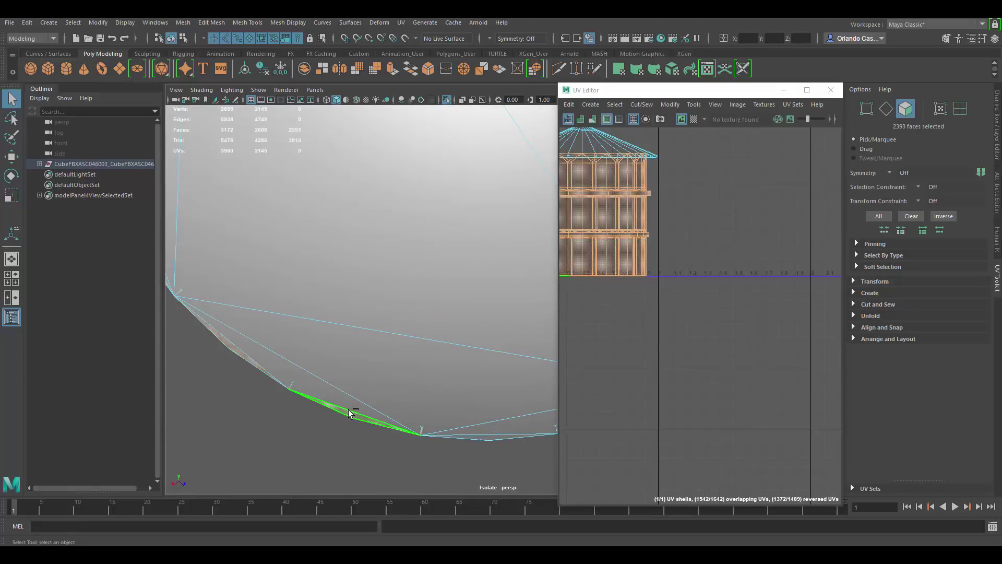
pyautogui.keyDown('ctrl'); pyautogui.click(350, 413); pyautogui.keyUp('ctrl')
pyautogui.keyDown('alt'); pyautogui.moveTo(350, 412); pyautogui.dragTo(338, 387); pyautogui.keyUp('alt')
pyautogui.keyDown('ctrl'); pyautogui.click(315, 342); pyautogui.keyUp('ctrl')
pyautogui.keyDown('alt'); pyautogui.moveTo(315, 342); pyautogui.dragTo(332, 321); pyautogui.keyUp('alt')
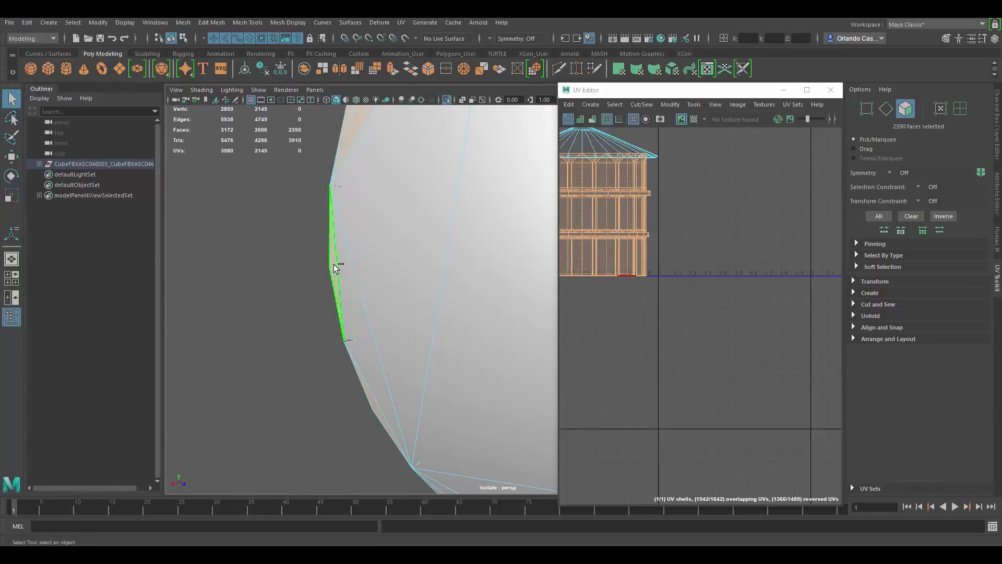
pyautogui.keyDown('alt'); pyautogui.moveTo(374, 183); pyautogui.dragTo(371, 373, button='middle'); pyautogui.keyUp('alt')
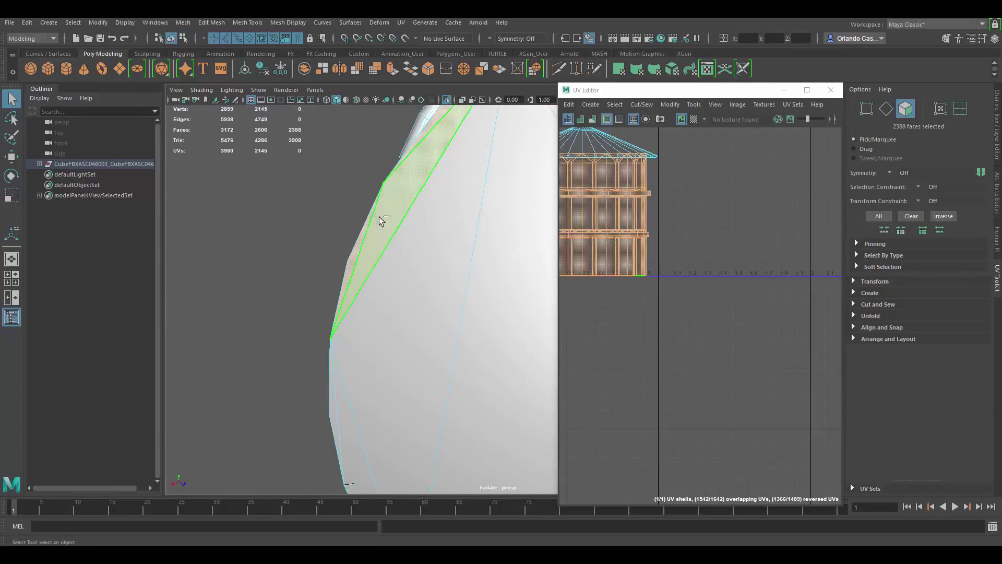
pyautogui.keyDown('ctrl'); pyautogui.click(380, 215); pyautogui.keyUp('ctrl')
pyautogui.keyDown('ctrl'); pyautogui.click(358, 246); pyautogui.keyUp('ctrl')
pyautogui.keyDown('alt'); pyautogui.moveTo(402, 233); pyautogui.dragTo(378, 313, button='middle'); pyautogui.keyUp('alt')
pyautogui.keyDown('ctrl'); pyautogui.click(384, 298); pyautogui.keyUp('ctrl')
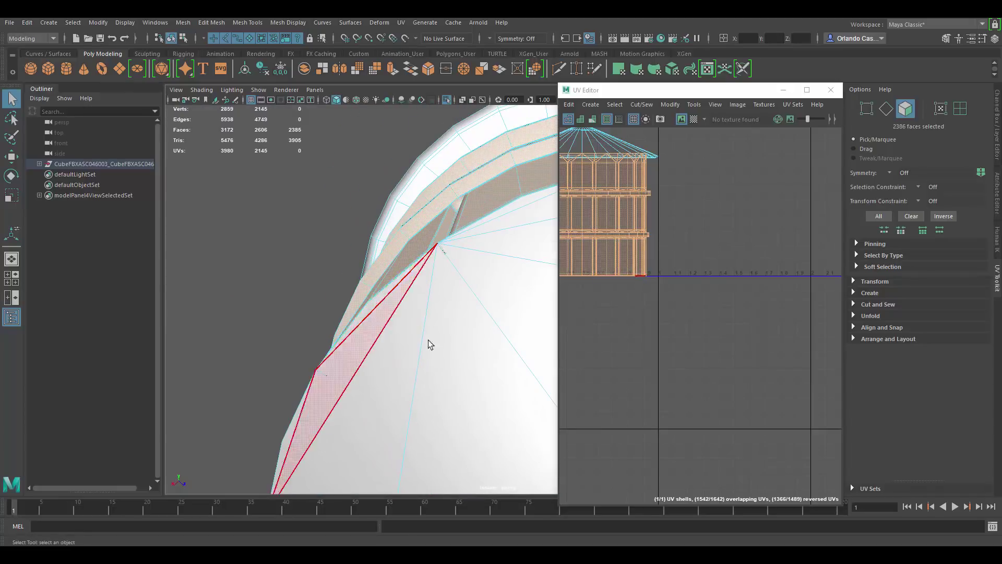
pyautogui.keyDown('alt'); pyautogui.moveTo(429, 344); pyautogui.dragTo(329, 271, button='right'); pyautogui.keyUp('alt')
pyautogui.keyDown('alt'); pyautogui.moveTo(329, 271); pyautogui.dragTo(431, 308); pyautogui.keyUp('alt')
pyautogui.keyDown('alt'); pyautogui.moveTo(431, 308); pyautogui.dragTo(375, 260, button='middle'); pyautogui.keyUp('alt')
pyautogui.keyDown('alt'); pyautogui.moveTo(375, 260); pyautogui.dragTo(423, 355); pyautogui.keyUp('alt')
pyautogui.keyDown('alt'); pyautogui.moveTo(423, 354); pyautogui.dragTo(418, 193, button='right'); pyautogui.keyUp('alt')
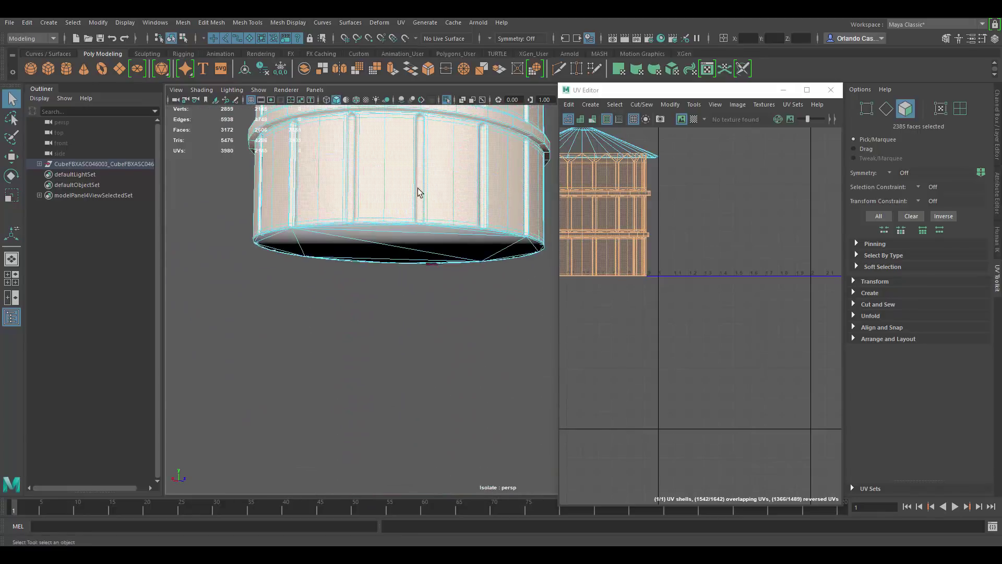
# - Apply a cylindrical UV projection to the selected wall faces of the tank
pyautogui.keyDown('alt'); pyautogui.moveTo(418, 192); pyautogui.dragTo(409, 268, button='middle'); pyautogui.keyUp('alt')
pyautogui.keyDown('alt'); pyautogui.moveTo(409, 268); pyautogui.dragTo(437, 224, button='right'); pyautogui.keyUp('alt')
pyautogui.moveTo(439, 287)
pyautogui.keyDown('alt'); pyautogui.mouseDown()
pyautogui.moveTo(439, 237)
pyautogui.moveTo(443, 280)
pyautogui.mouseUp(); pyautogui.keyUp('alt')
pyautogui.keyDown('alt'); pyautogui.moveTo(592, 250); pyautogui.dragTo(665, 292, button='middle'); pyautogui.keyUp('alt')
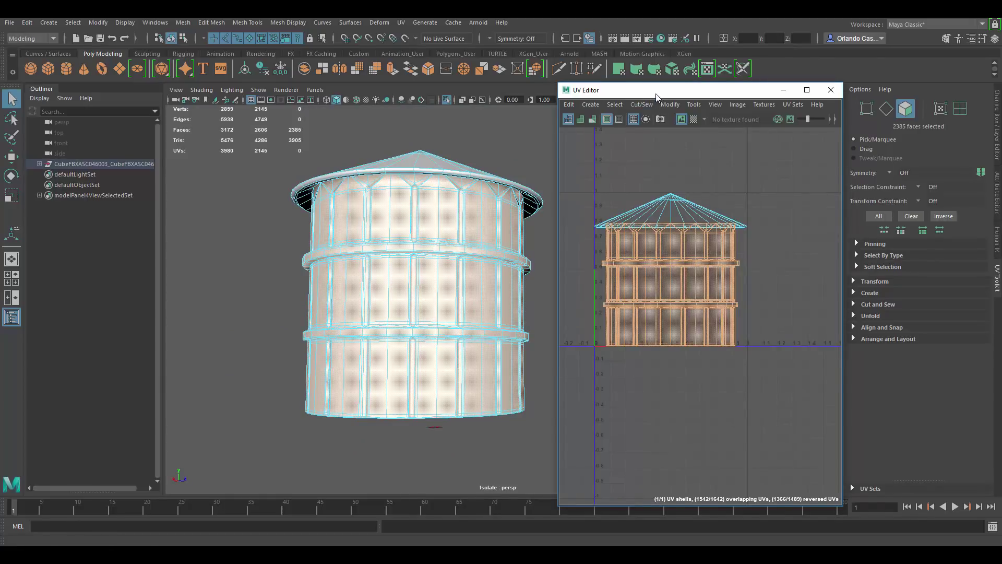
pyautogui.moveTo(657, 97); pyautogui.dragTo(662, 124)
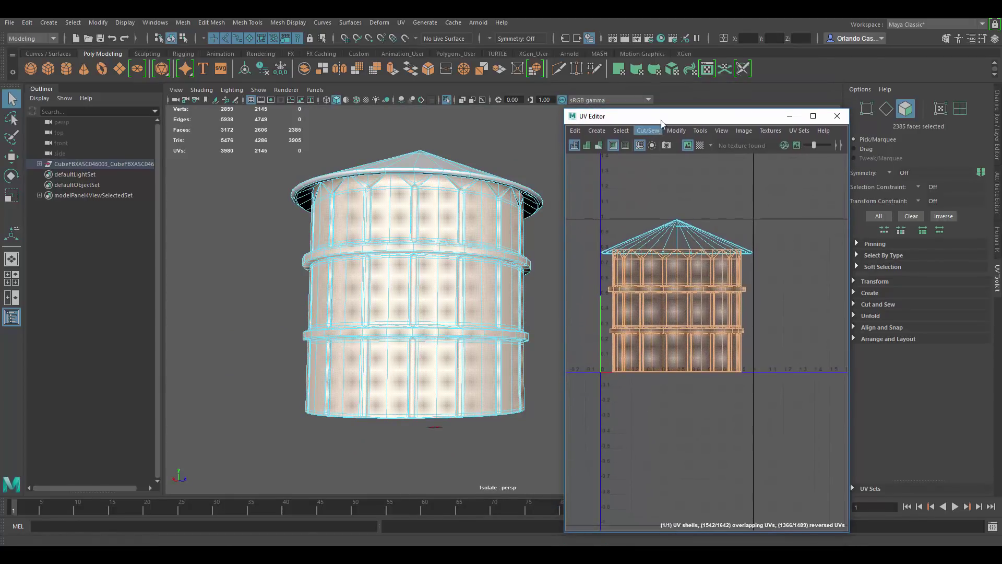
pyautogui.click(637, 69)
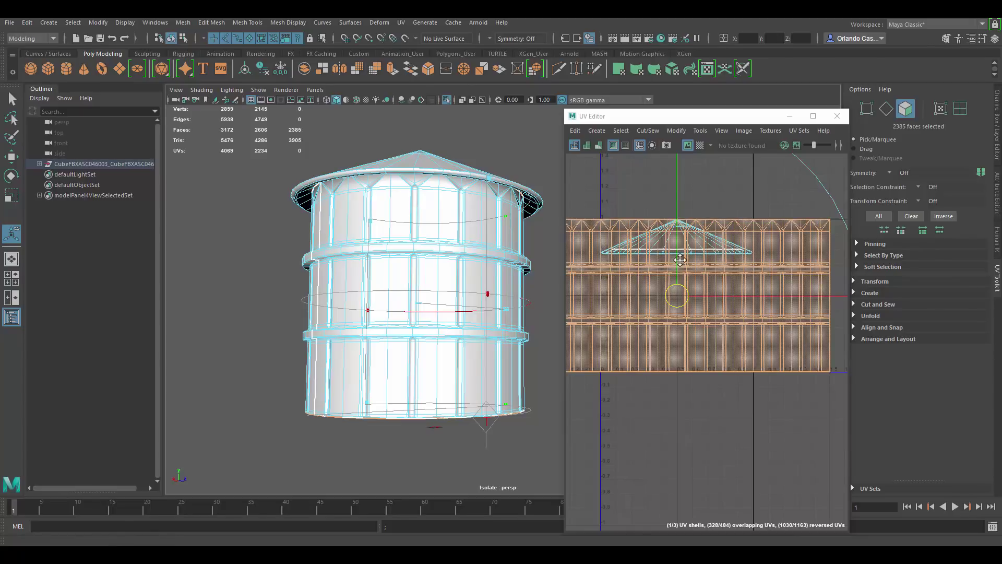
pyautogui.keyDown('alt'); pyautogui.moveTo(680, 260); pyautogui.dragTo(708, 282, button='middle'); pyautogui.keyUp('alt')
pyautogui.keyDown('alt'); pyautogui.moveTo(708, 282); pyautogui.dragTo(682, 280, button='right'); pyautogui.keyUp('alt')
pyautogui.keyDown('alt'); pyautogui.moveTo(675, 282); pyautogui.dragTo(666, 289, button='middle'); pyautogui.keyUp('alt')
pyautogui.keyDown('alt'); pyautogui.moveTo(667, 289); pyautogui.dragTo(677, 302, button='right'); pyautogui.keyUp('alt')
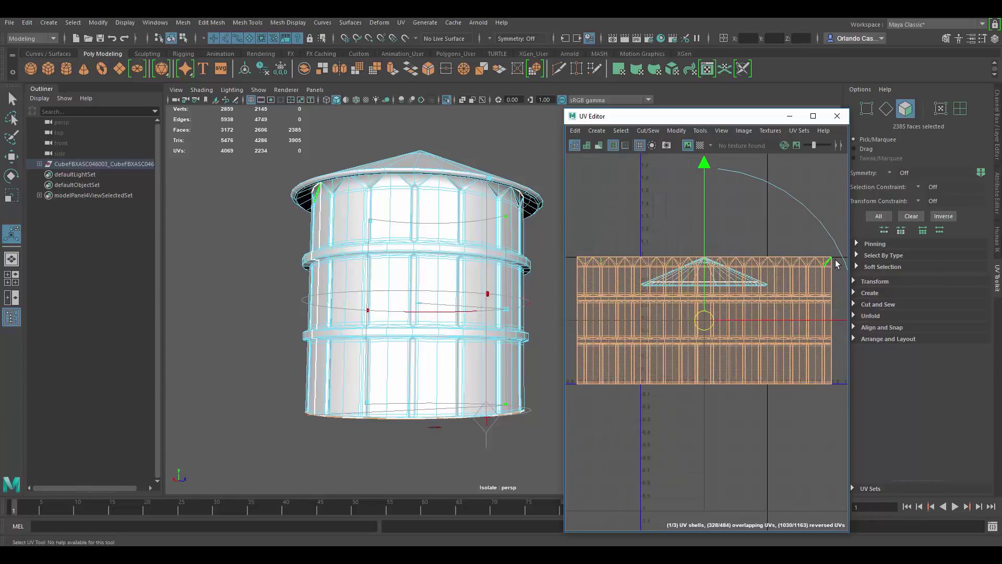
# - Display the checker texture and stretch the wall's UV shell horizontally to even out the squares
pyautogui.click(701, 145)
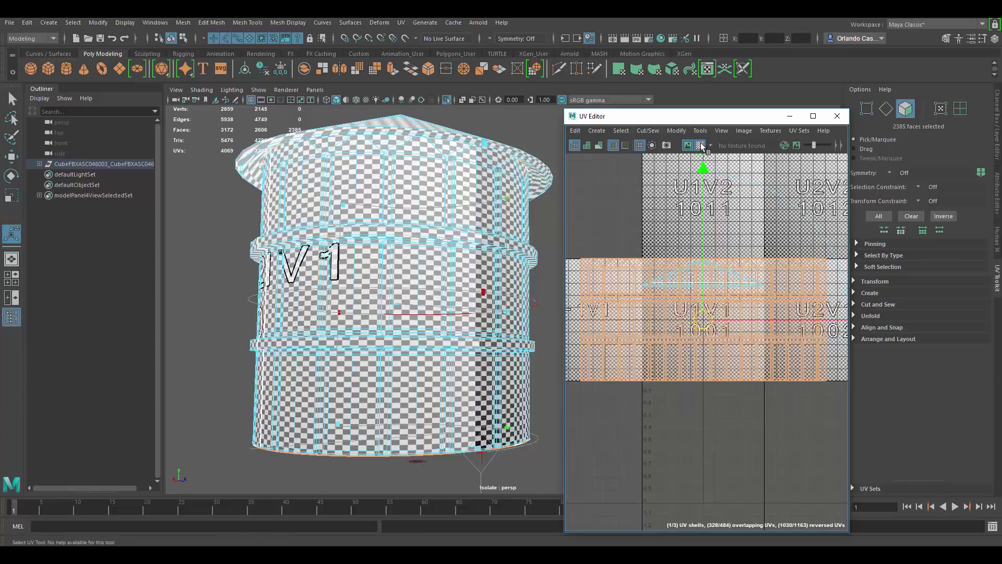
pyautogui.scroll(10, 372, 287)
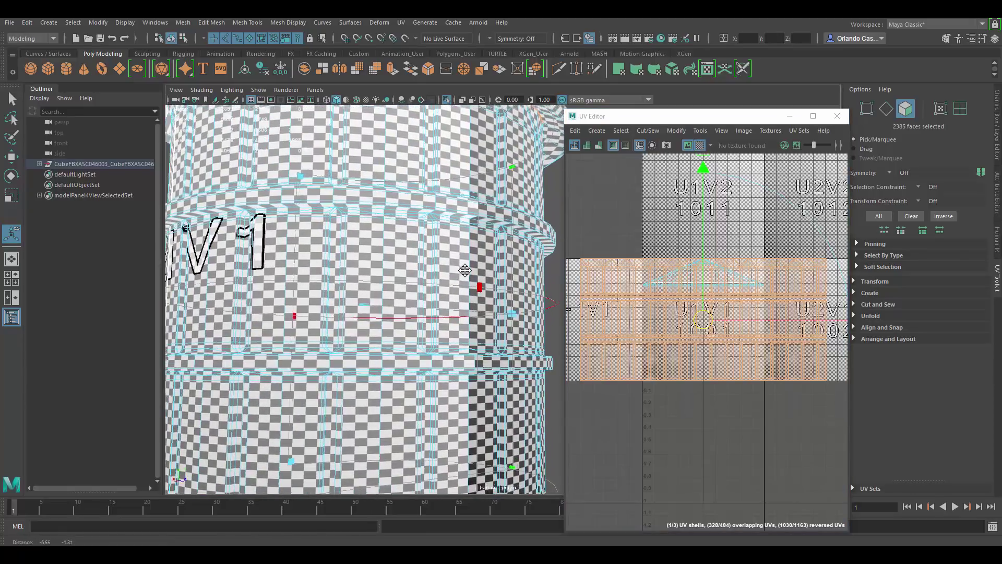
pyautogui.keyDown('alt'); pyautogui.moveTo(830, 329); pyautogui.dragTo(801, 329, button='middle'); pyautogui.keyUp('alt')
pyautogui.press('r')
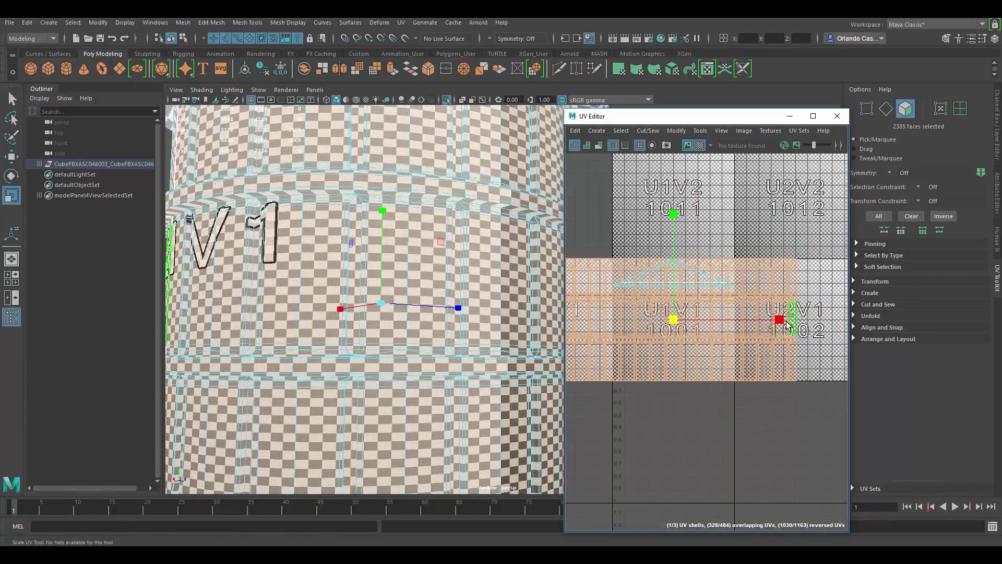
pyautogui.moveTo(782, 322); pyautogui.dragTo(814, 316)
# - Compare the checker squares on the wall with the UV layout and fine-tune the wall shell's horizontal scale
pyautogui.keyDown('alt'); pyautogui.moveTo(385, 286); pyautogui.dragTo(670, 275, button='right'); pyautogui.keyUp('alt')
pyautogui.keyDown('alt'); pyautogui.moveTo(670, 270); pyautogui.dragTo(689, 345, button='middle'); pyautogui.keyUp('alt')
pyautogui.keyDown('alt'); pyautogui.moveTo(677, 299); pyautogui.dragTo(892, 431, button='right'); pyautogui.keyUp('alt')
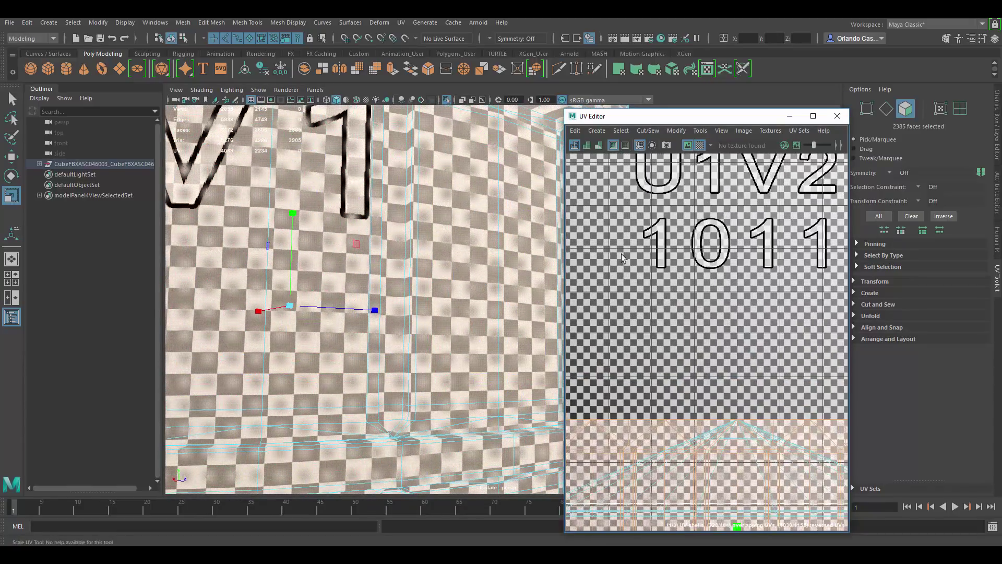
pyautogui.keyDown('alt'); pyautogui.moveTo(621, 253); pyautogui.dragTo(674, 378, button='right'); pyautogui.keyUp('alt')
pyautogui.keyDown('alt'); pyautogui.moveTo(674, 378); pyautogui.dragTo(651, 134, button='middle'); pyautogui.keyUp('alt')
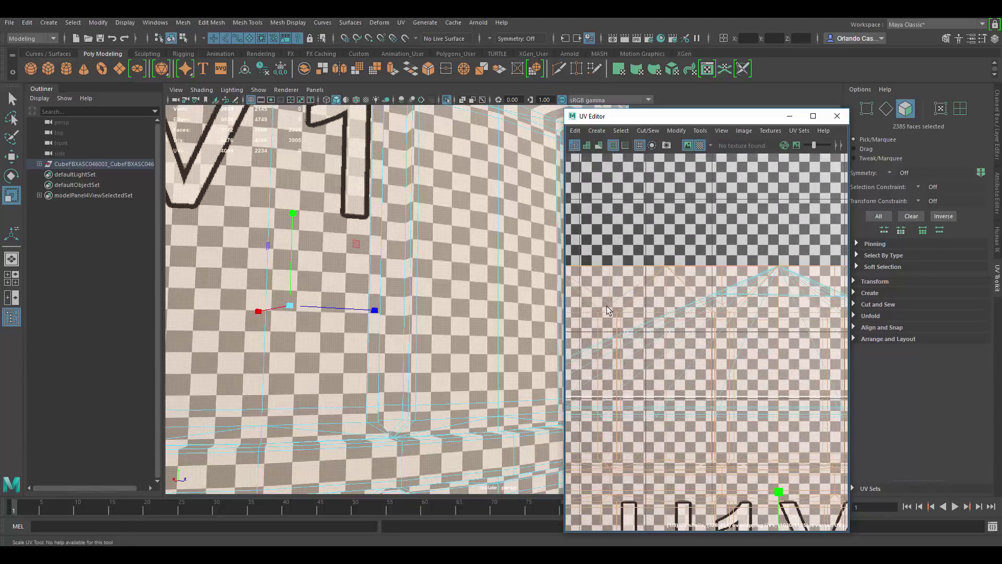
pyautogui.keyDown('alt'); pyautogui.moveTo(442, 287); pyautogui.dragTo(406, 301); pyautogui.keyUp('alt')
pyautogui.scroll(-3, 399, 295)
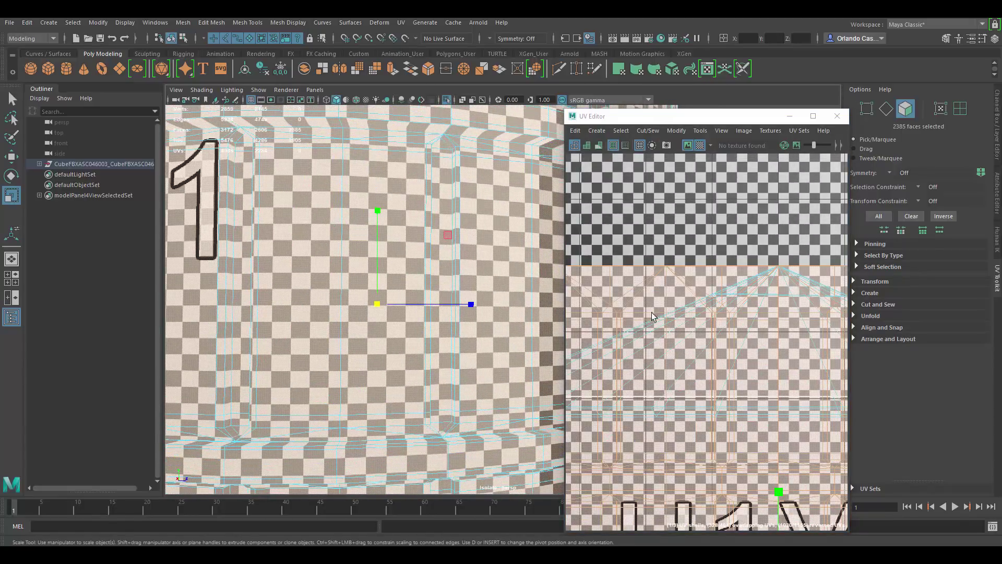
pyautogui.scroll(-10, 686, 323)
pyautogui.keyDown('alt'); pyautogui.moveTo(773, 388); pyautogui.dragTo(714, 311, button='middle'); pyautogui.keyUp('alt')
pyautogui.scroll(1, 714, 311)
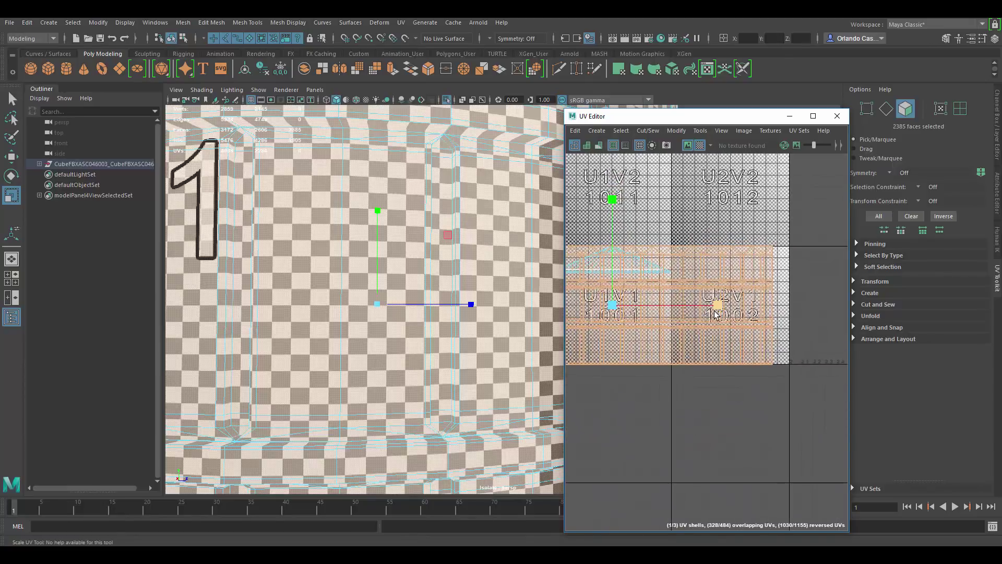
pyautogui.moveTo(715, 309); pyautogui.dragTo(719, 307)
# - Move the wall's UV shell straight down so it no longer overlaps the roof's UVs
pyautogui.press('w')
pyautogui.scroll(-1, 663, 253)
pyautogui.keyDown('alt'); pyautogui.moveTo(658, 224); pyautogui.dragTo(681, 216, button='middle'); pyautogui.keyUp('alt')
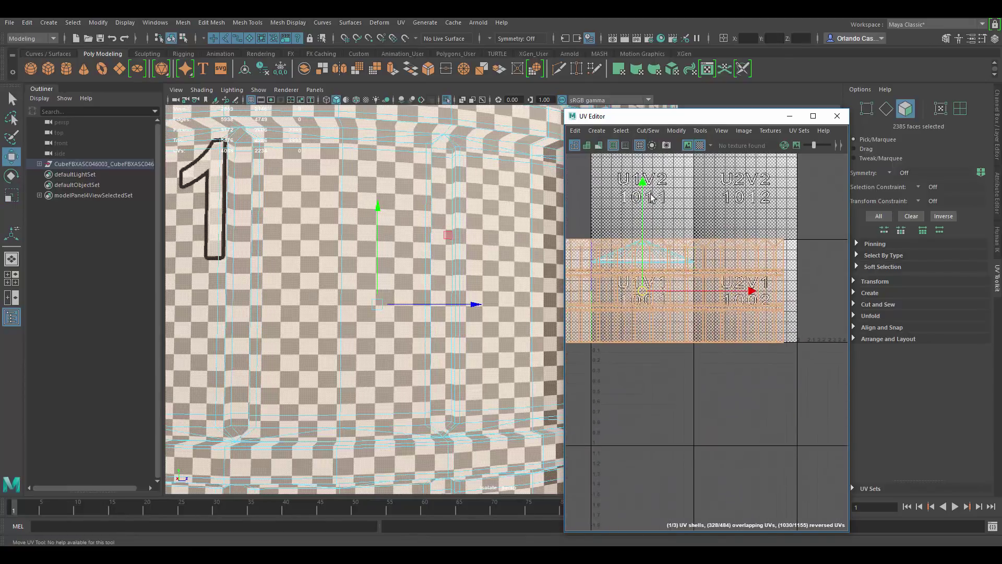
pyautogui.moveTo(642, 181); pyautogui.dragTo(642, 272)
pyautogui.keyDown('alt'); pyautogui.moveTo(584, 235); pyautogui.dragTo(638, 248, button='middle'); pyautogui.keyUp('alt')
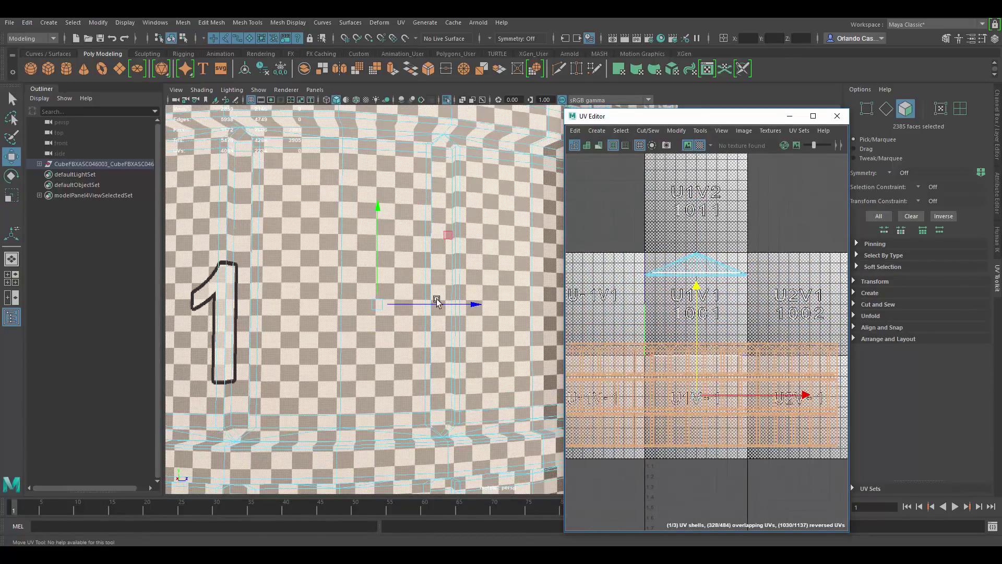
# - Examine the checker pattern around the hoops, ribs and upper wall, selecting individual faces to check for stretching
pyautogui.scroll(-5, 437, 302)
pyautogui.scroll(8, 454, 266)
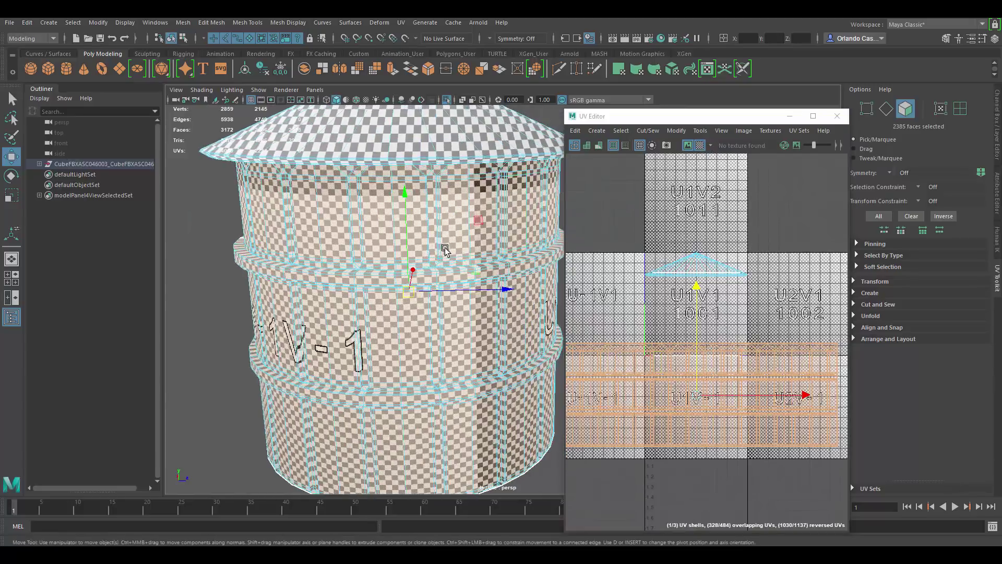
pyautogui.scroll(6, 454, 266)
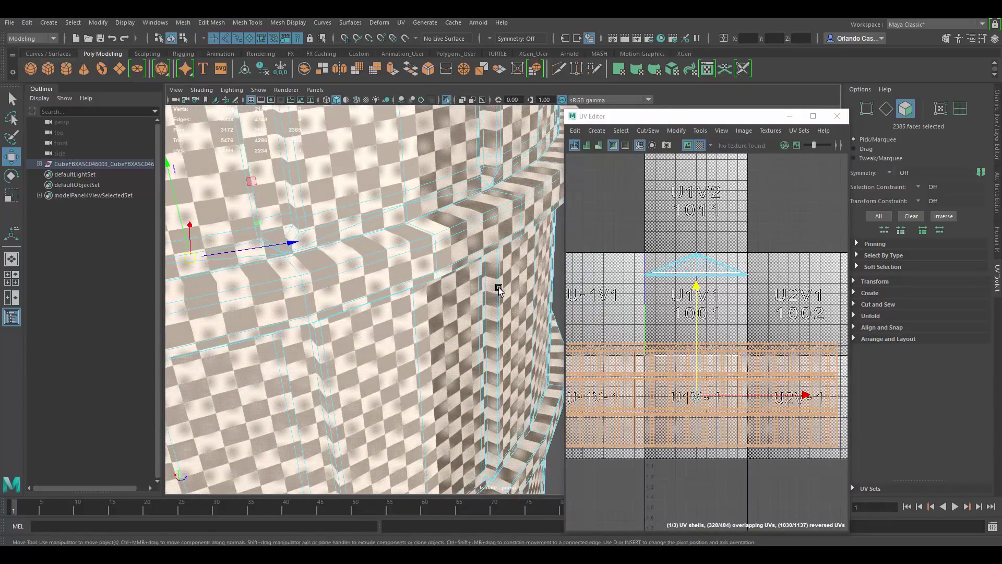
pyautogui.click(475, 241)
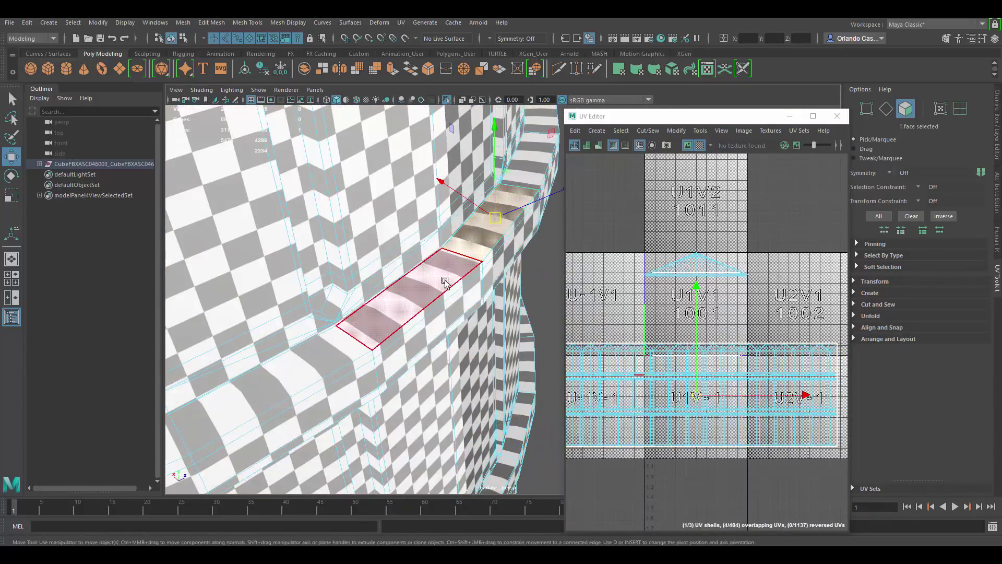
pyautogui.keyDown('shift'); pyautogui.click(447, 280); pyautogui.keyUp('shift')
pyautogui.keyDown('alt'); pyautogui.moveTo(487, 329); pyautogui.dragTo(464, 340); pyautogui.keyUp('alt')
pyautogui.keyDown('alt'); pyautogui.moveTo(464, 328); pyautogui.dragTo(439, 283, button='middle'); pyautogui.keyUp('alt')
pyautogui.keyDown('alt'); pyautogui.moveTo(440, 283); pyautogui.dragTo(418, 243); pyautogui.keyUp('alt')
pyautogui.click(474, 235)
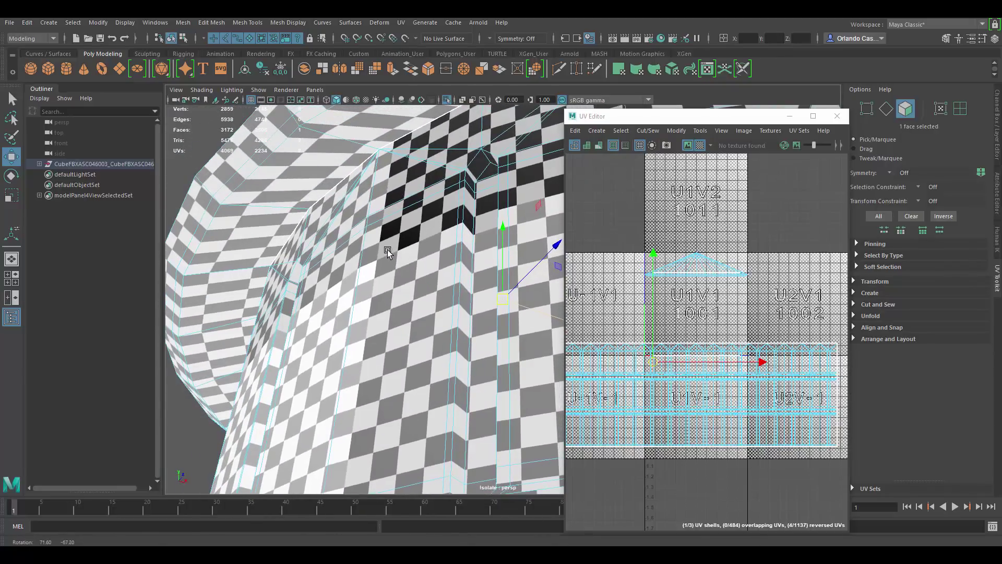
# - Turn on the shaded UV display and hide the checker texture
pyautogui.scroll(8, 687, 337)
pyautogui.scroll(-2, 683, 317)
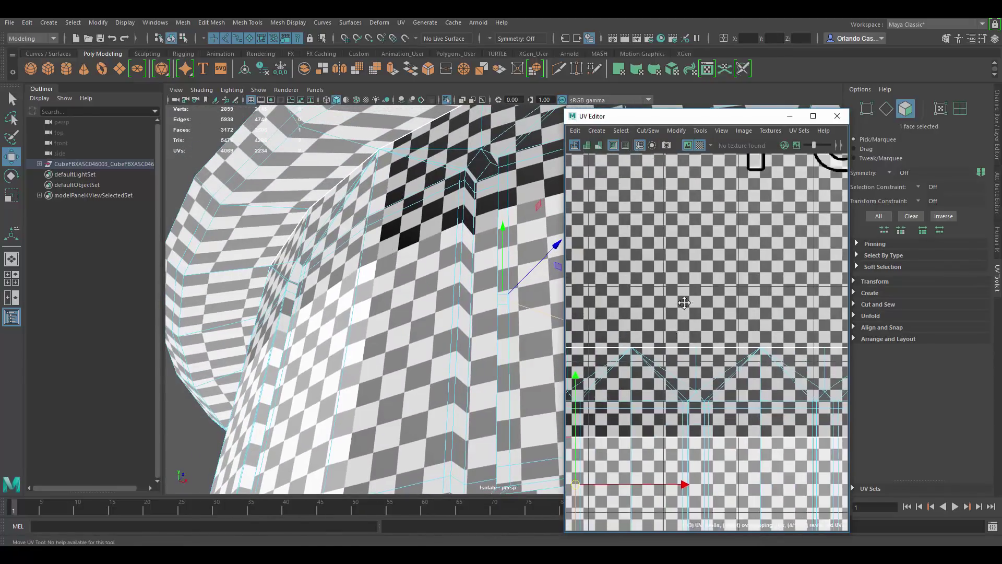
pyautogui.keyDown('alt'); pyautogui.moveTo(659, 310); pyautogui.dragTo(682, 216, button='middle'); pyautogui.keyUp('alt')
pyautogui.click(587, 145)
pyautogui.keyDown('alt'); pyautogui.moveTo(659, 438); pyautogui.dragTo(689, 303, button='middle'); pyautogui.keyUp('alt')
pyautogui.scroll(-3, 738, 419)
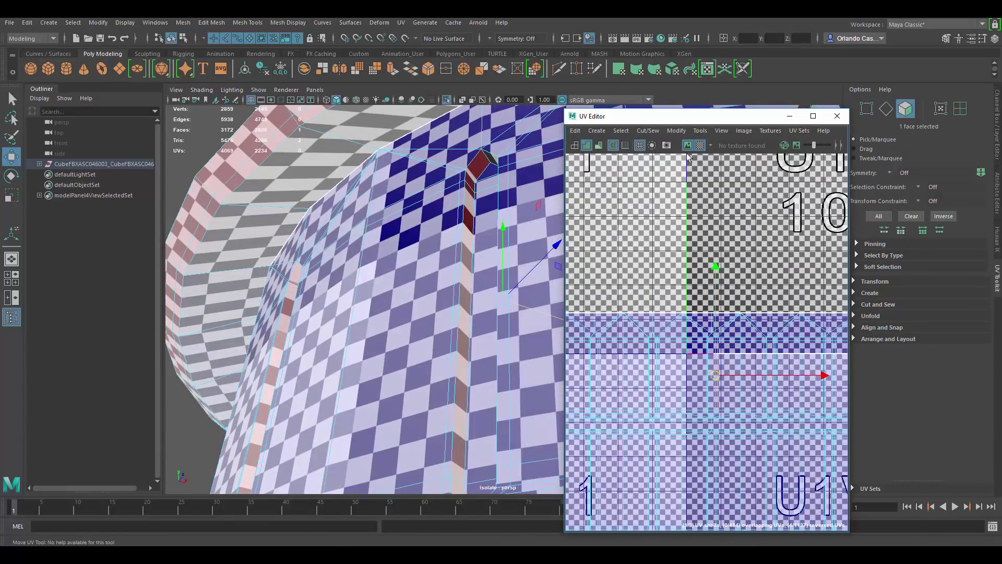
pyautogui.click(698, 148)
pyautogui.click(689, 347)
pyautogui.scroll(4, 727, 306)
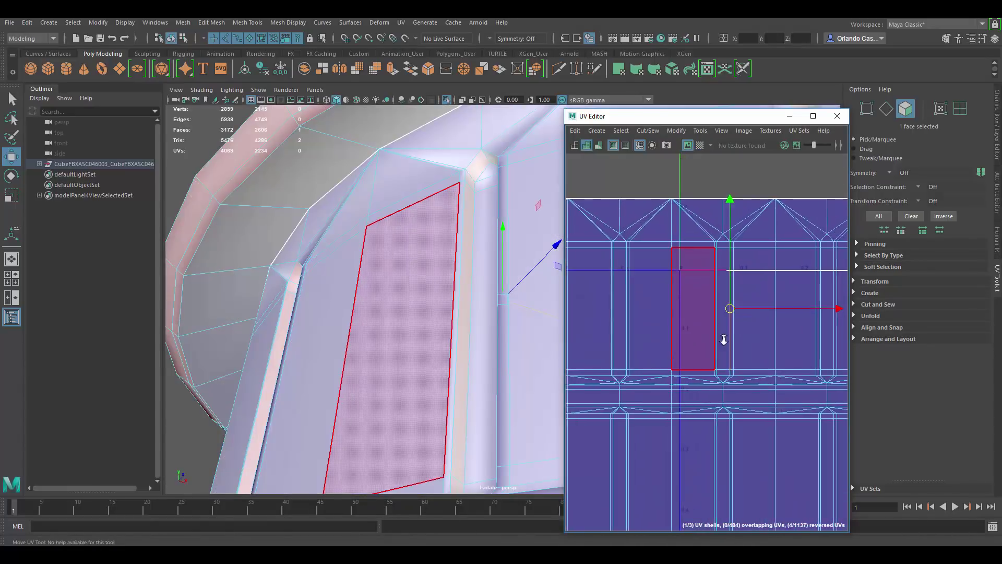
# - Select the narrow side face of a wall rib to examine its UVs
pyautogui.keyDown('alt'); pyautogui.moveTo(424, 293); pyautogui.dragTo(432, 197); pyautogui.keyUp('alt')
pyautogui.click(480, 299)
pyautogui.click(507, 253)
pyautogui.click(434, 146)
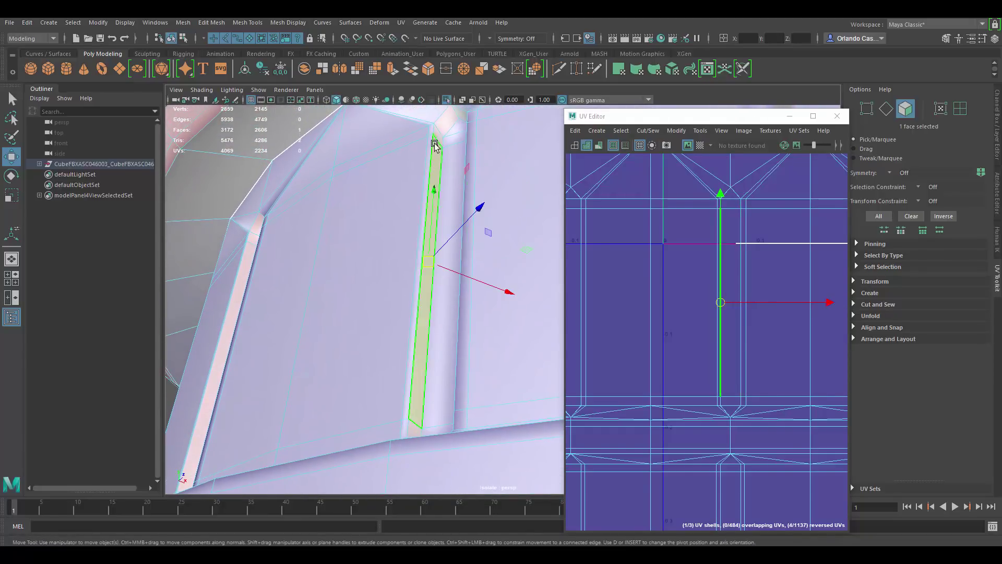
pyautogui.click(437, 163)
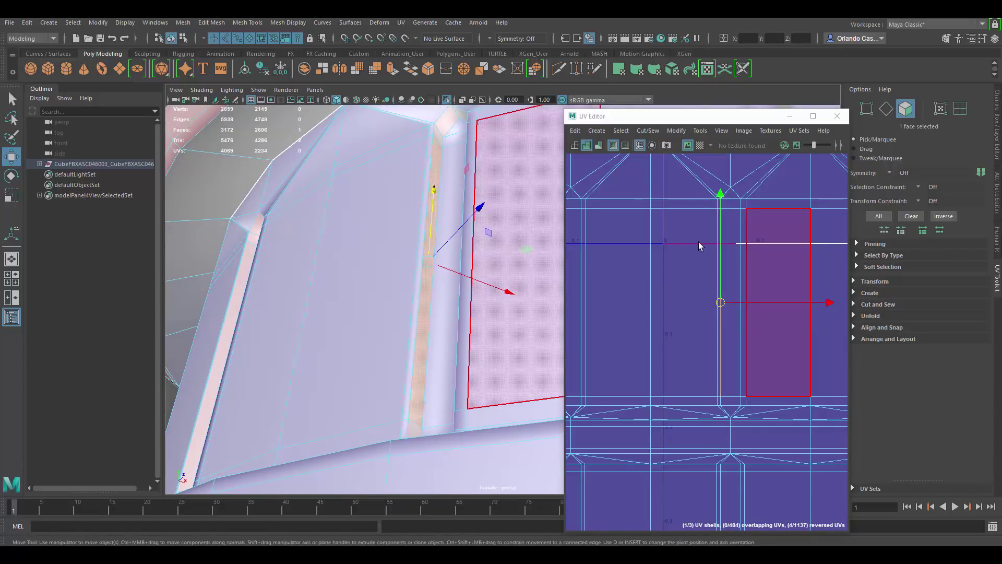
# - Select two adjoining faces on the underside of the lower hoop and frame them in the UV Editor
pyautogui.scroll(-5, 448, 285)
pyautogui.keyDown('alt'); pyautogui.moveTo(448, 285); pyautogui.dragTo(437, 302); pyautogui.keyUp('alt')
pyautogui.keyDown('alt'); pyautogui.moveTo(521, 351); pyautogui.dragTo(473, 276); pyautogui.keyUp('alt')
pyautogui.scroll(3, 485, 278)
pyautogui.click(446, 266)
pyautogui.keyDown('shift'); pyautogui.click(466, 265); pyautogui.keyUp('shift')
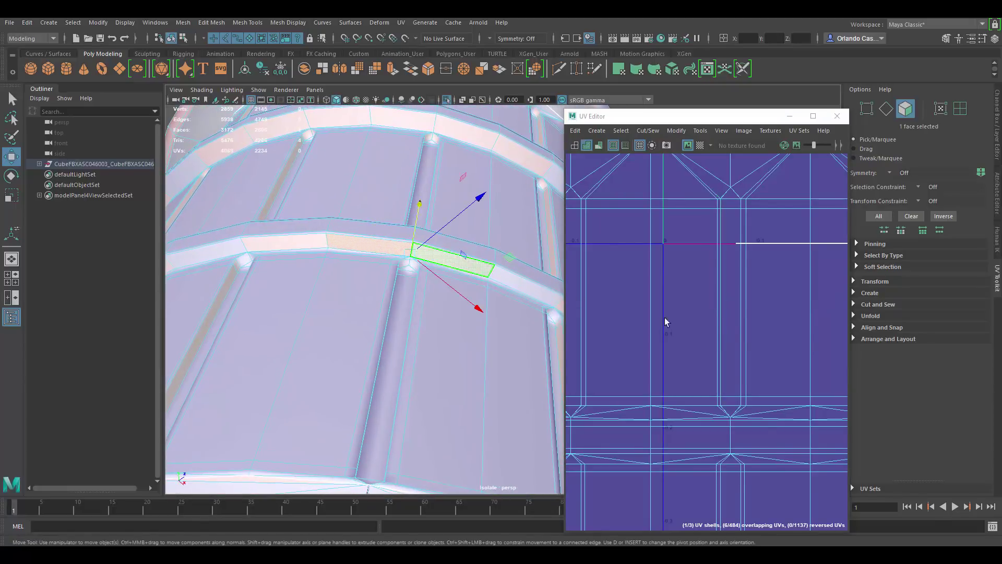
pyautogui.press('f')
pyautogui.scroll(-5, 691, 321)
pyautogui.scroll(5, 691, 332)
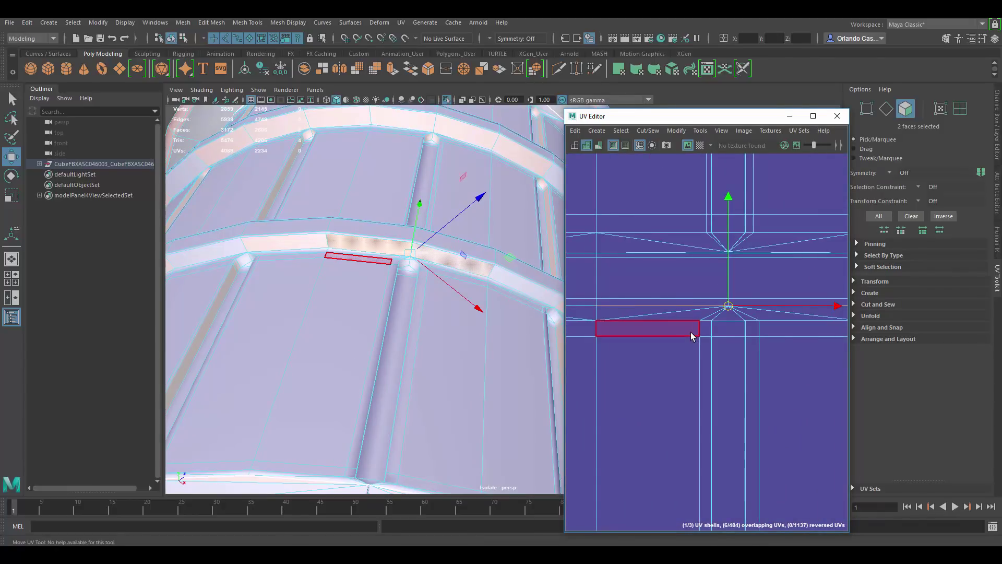
# - Select the wall's entire UV shell and scale it down uniformly to about the width of one UV tile
pyautogui.moveTo(739, 109); pyautogui.dragTo(739, 63)
pyautogui.click(726, 360)
pyautogui.scroll(-4, 726, 360)
pyautogui.scroll(-4, 718, 350)
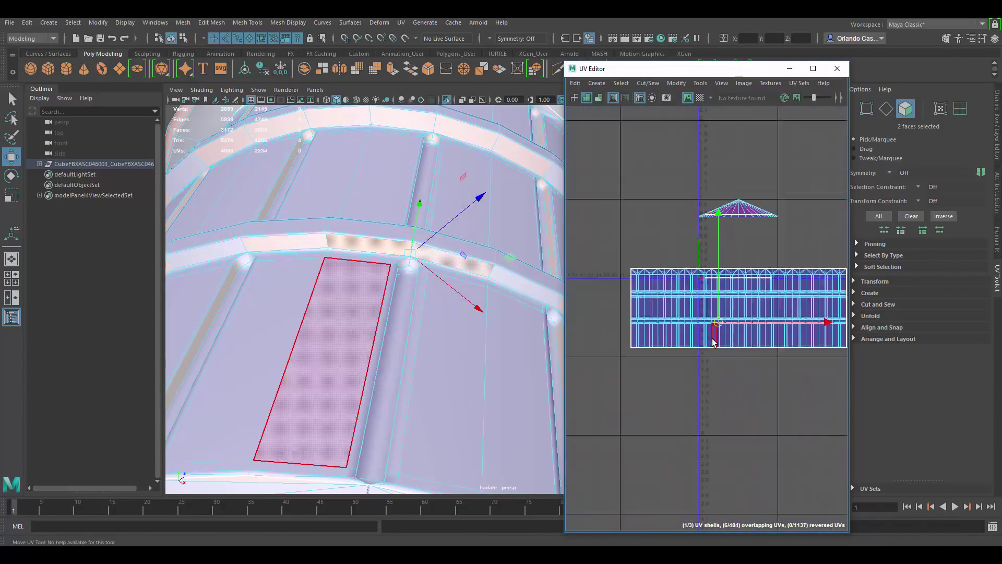
pyautogui.scroll(1, 705, 336)
pyautogui.moveTo(698, 306); pyautogui.dragTo(741, 321, button='right')
pyautogui.scroll(3, 741, 324)
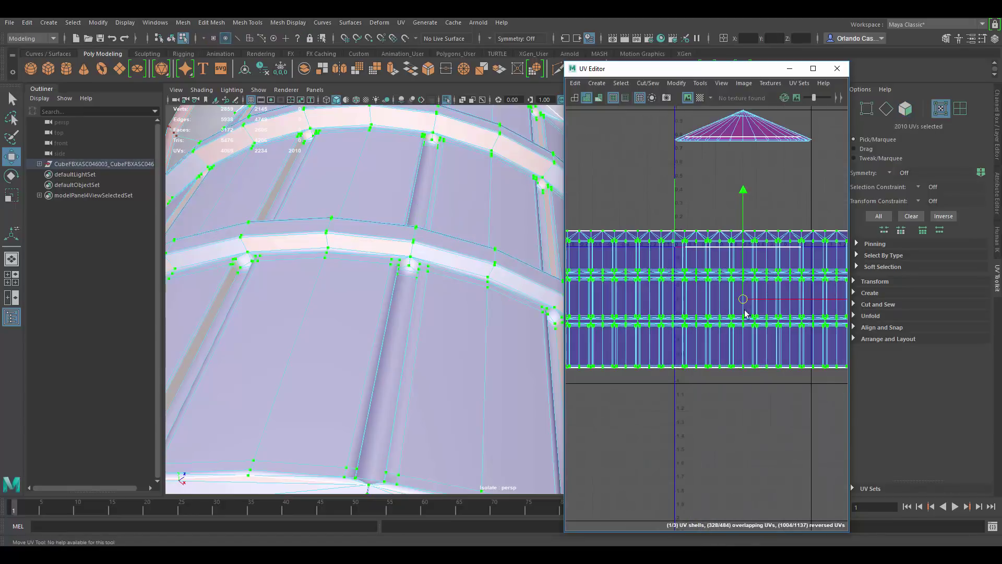
pyautogui.press('r')
pyautogui.moveTo(744, 299); pyautogui.dragTo(674, 294)
pyautogui.scroll(5, 729, 293)
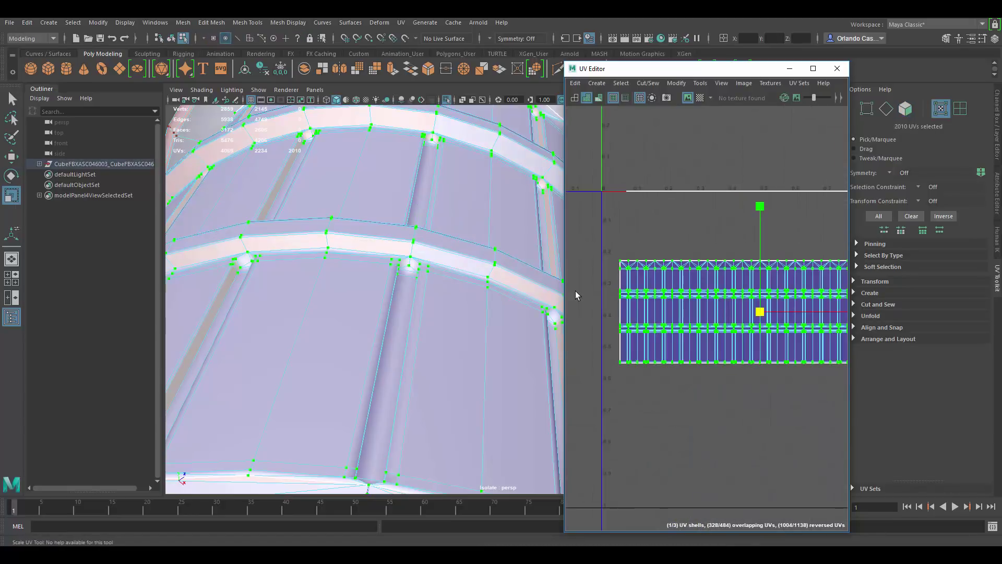
# - Widen the UV Editor window and select the UVs along the bottom edge of the wall shell
pyautogui.moveTo(850, 230); pyautogui.dragTo(982, 231)
pyautogui.keyDown('alt'); pyautogui.moveTo(817, 354); pyautogui.dragTo(752, 332, button='middle'); pyautogui.keyUp('alt')
pyautogui.scroll(-1, 752, 333)
pyautogui.moveTo(660, 319); pyautogui.dragTo(636, 330, button='right')
pyautogui.moveTo(971, 390); pyautogui.dragTo(972, 392)
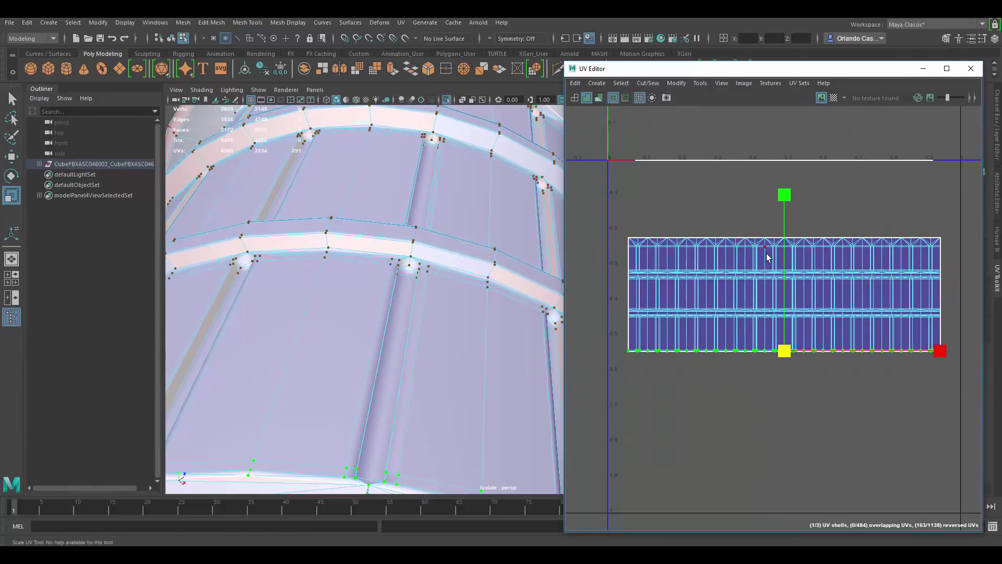
# - Grow the UV selection up to the inner lower edge of the lower hoop and show the checker texture again
pyautogui.scroll(4, 766, 263)
pyautogui.keyDown('alt'); pyautogui.moveTo(760, 343); pyautogui.dragTo(751, 286, button='middle'); pyautogui.keyUp('alt')
pyautogui.scroll(3, 769, 333)
pyautogui.scroll(1, 769, 332)
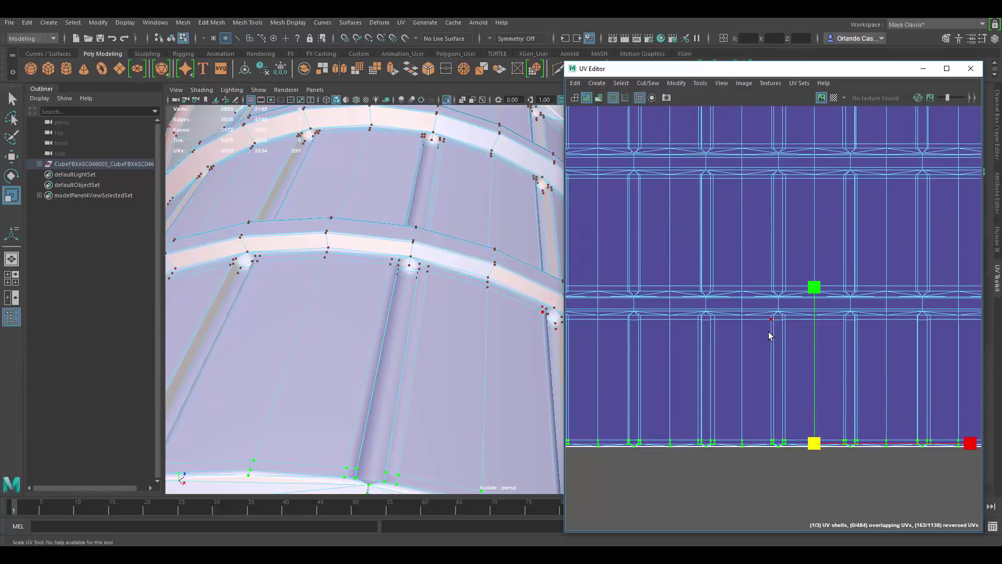
pyautogui.hotkey('shift', '.')
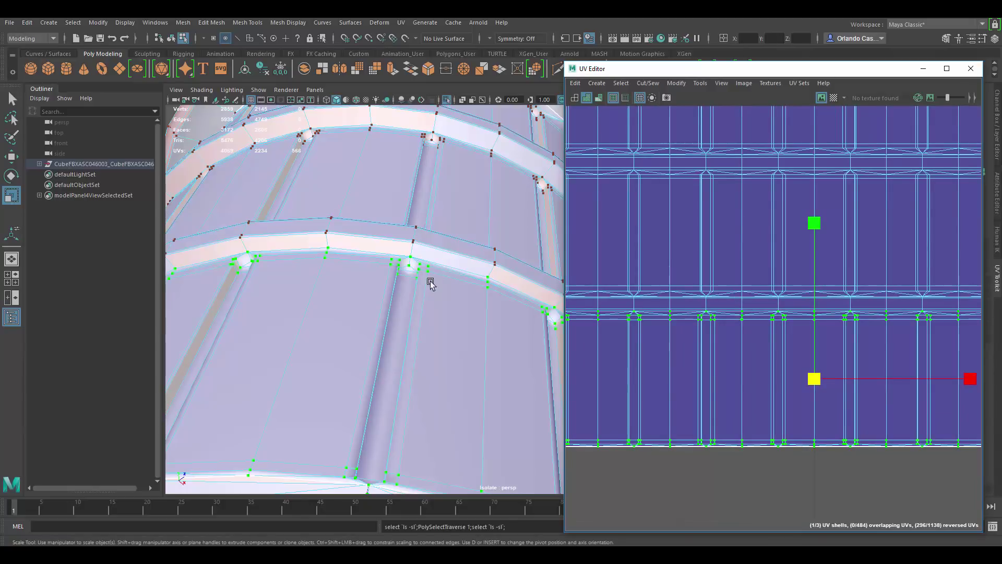
pyautogui.keyDown('alt'); pyautogui.moveTo(431, 285); pyautogui.dragTo(519, 337, button='right'); pyautogui.keyUp('alt')
pyautogui.press('w')
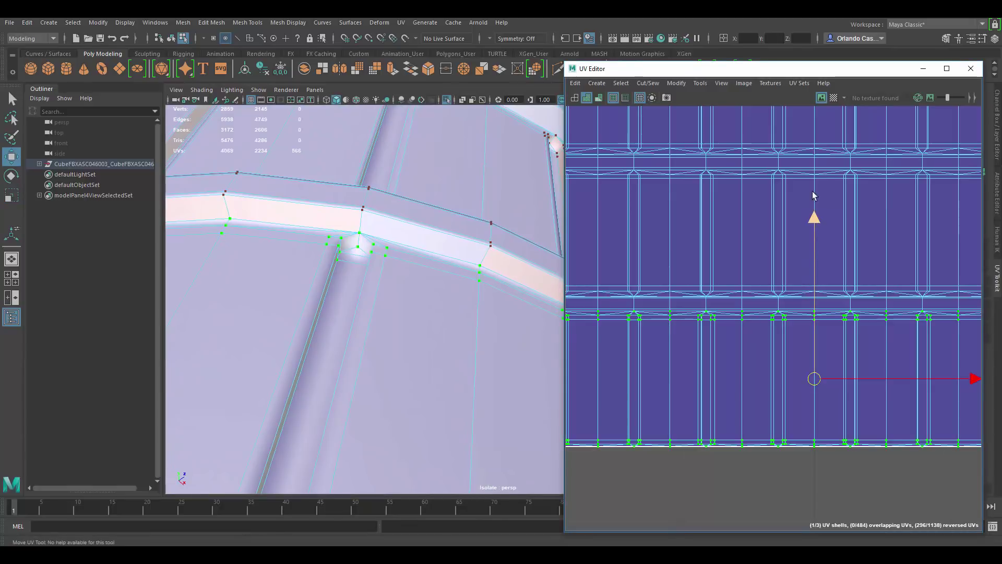
pyautogui.click(834, 98)
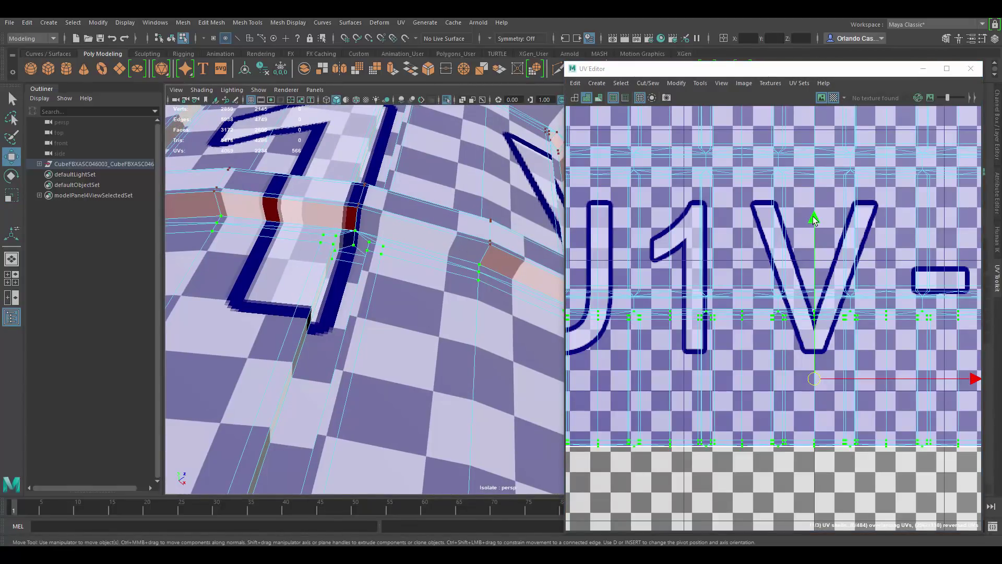
# - Try to shift the selected lower-wall UVs vertically to open up the hoop's underside faces
pyautogui.moveTo(815, 219)
pyautogui.mouseDown()
pyautogui.moveTo(817, 236)
pyautogui.moveTo(816, 228)
pyautogui.mouseUp()
pyautogui.hotkey('ctrl', 'z')
pyautogui.keyDown('alt'); pyautogui.moveTo(784, 248); pyautogui.dragTo(800, 288, button='right'); pyautogui.keyUp('alt')
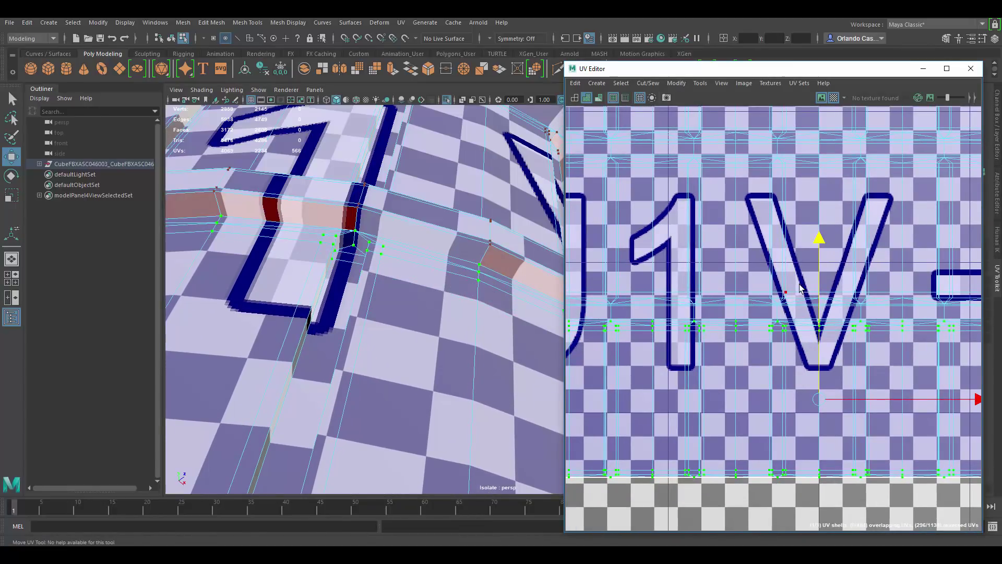
# - Grow the UV selection by one more step and try nudging the selected UVs vertically
pyautogui.hotkey('shift', '.')
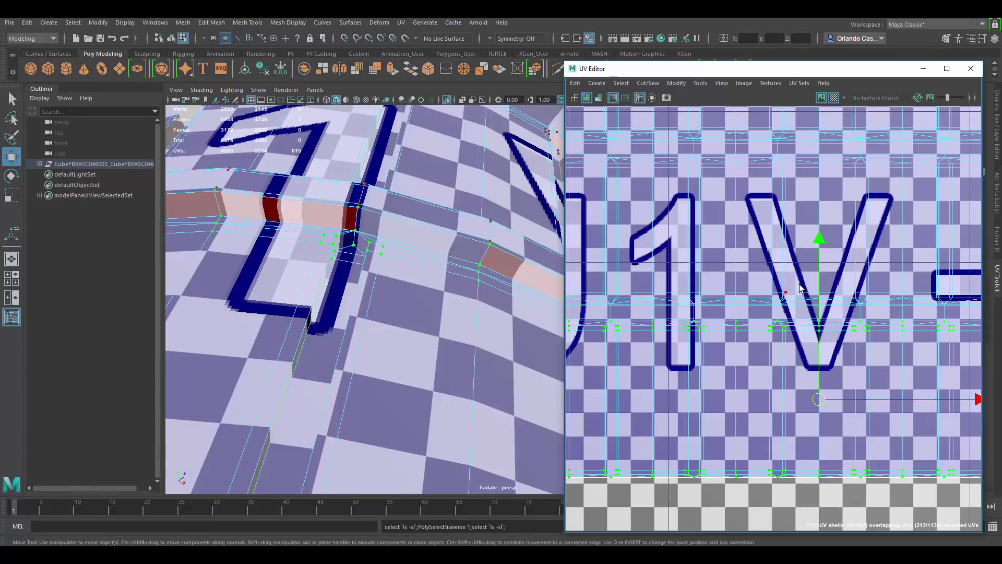
pyautogui.scroll(2, 813, 263)
pyautogui.moveTo(820, 327); pyautogui.dragTo(827, 329)
pyautogui.hotkey('ctrl', 'z')
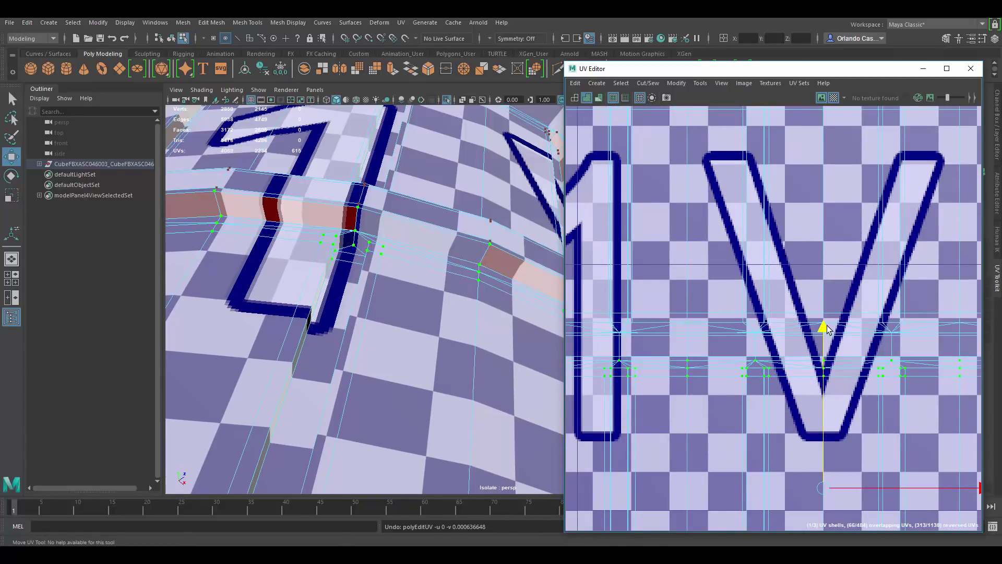
# - Grow the UV selection once more and move the lower-wall UVs down to open up the lower hoop's underside
pyautogui.hotkey('shift', '.')
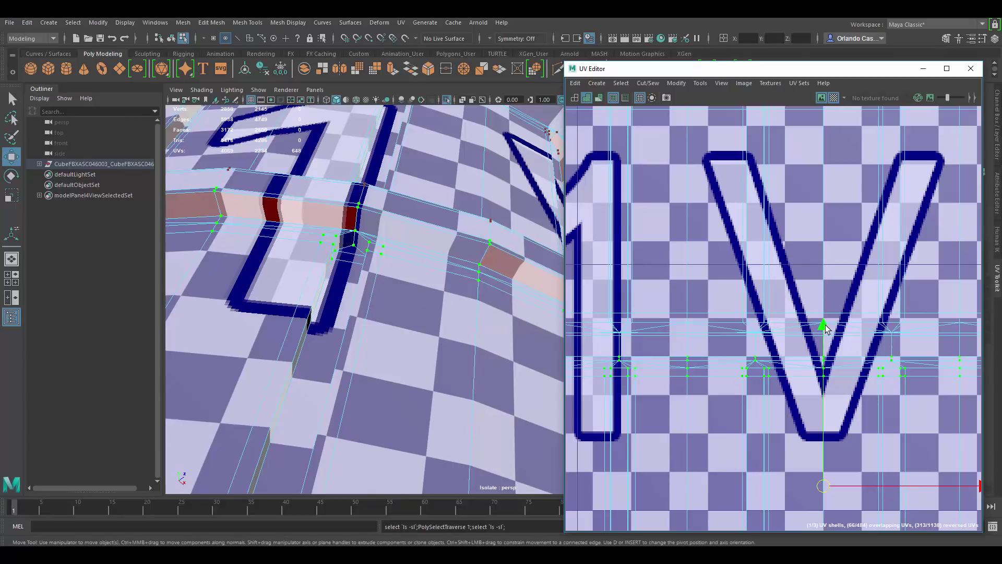
pyautogui.moveTo(824, 328)
pyautogui.mouseDown()
pyautogui.moveTo(823, 335)
pyautogui.moveTo(827, 325)
pyautogui.mouseUp()
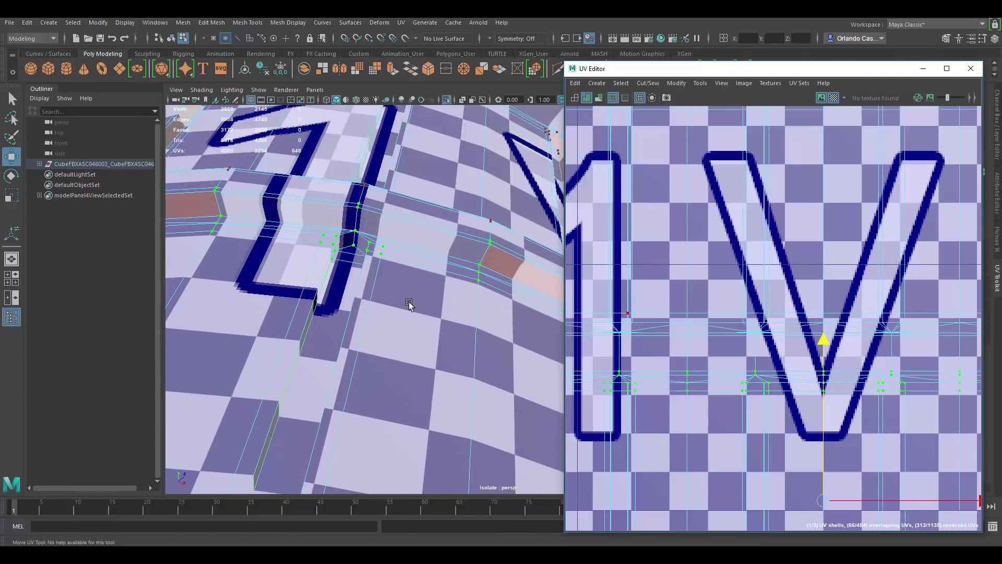
pyautogui.keyDown('alt'); pyautogui.moveTo(408, 302); pyautogui.dragTo(419, 257, button='right'); pyautogui.keyUp('alt')
pyautogui.keyDown('alt'); pyautogui.moveTo(440, 257); pyautogui.dragTo(498, 306); pyautogui.keyUp('alt')
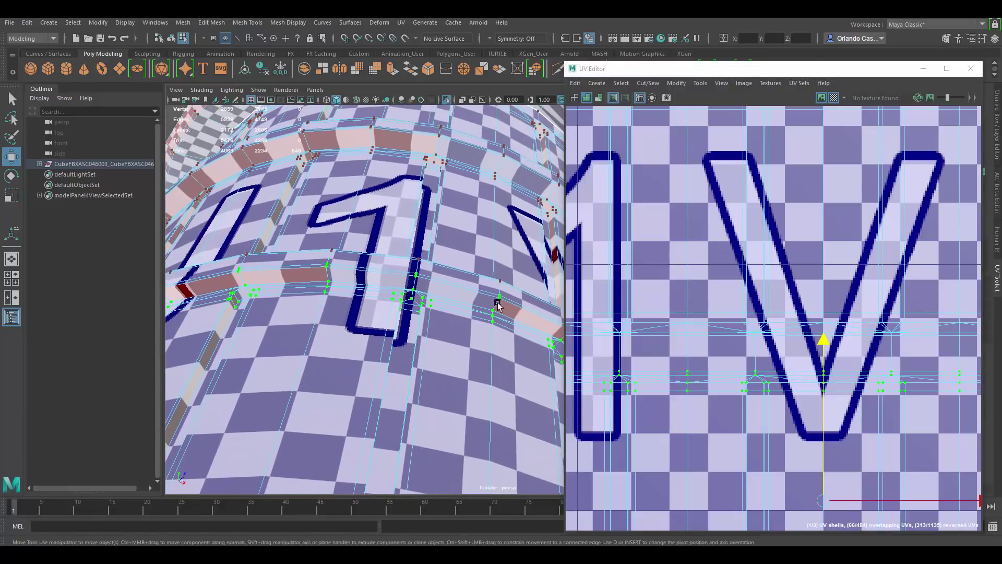
pyautogui.keyDown('alt'); pyautogui.moveTo(395, 288); pyautogui.dragTo(470, 262); pyautogui.keyUp('alt')
pyautogui.keyDown('alt'); pyautogui.moveTo(816, 358); pyautogui.dragTo(794, 280, button='middle'); pyautogui.keyUp('alt')
pyautogui.keyDown('alt'); pyautogui.moveTo(794, 279); pyautogui.dragTo(772, 322, button='right'); pyautogui.keyUp('alt')
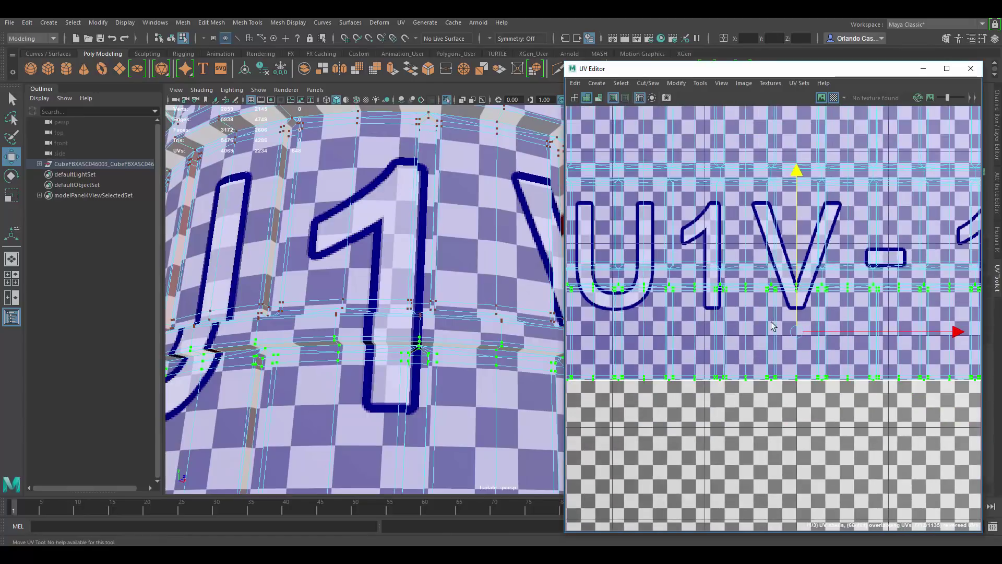
# - Select the entire wall shell, scale its UVs up for a denser checker pattern, and shift it down
pyautogui.doubleClick(739, 291)
pyautogui.scroll(-3, 739, 296)
pyautogui.doubleClick(767, 288)
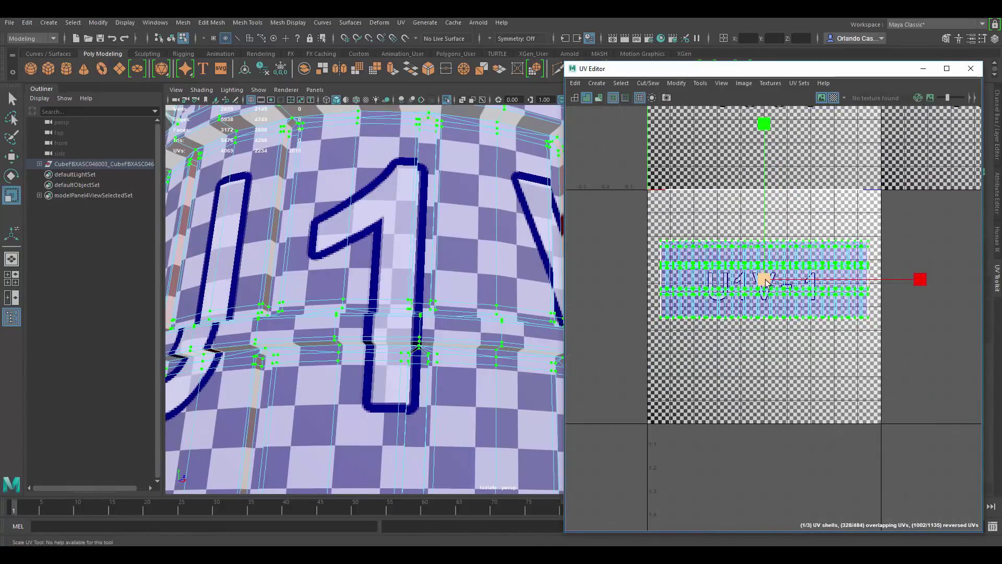
pyautogui.moveTo(765, 282); pyautogui.dragTo(812, 335)
pyautogui.moveTo(763, 281); pyautogui.dragTo(879, 296)
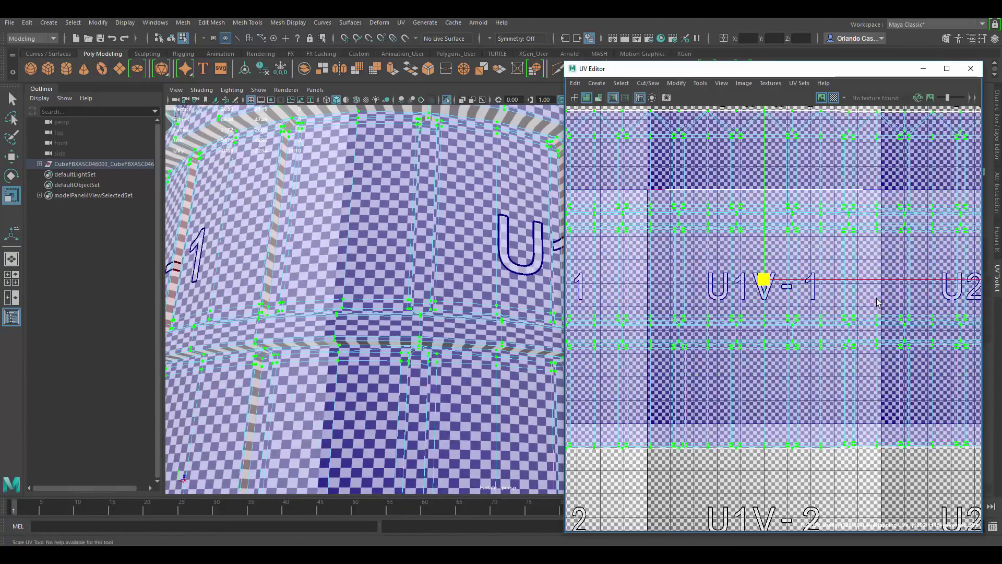
pyautogui.press('w')
pyautogui.moveTo(763, 280); pyautogui.dragTo(764, 406)
pyautogui.keyDown('alt'); pyautogui.moveTo(331, 340); pyautogui.dragTo(330, 301, button='middle'); pyautogui.keyUp('alt')
pyautogui.keyDown('alt'); pyautogui.moveTo(330, 302); pyautogui.dragTo(463, 336, button='right'); pyautogui.keyUp('alt')
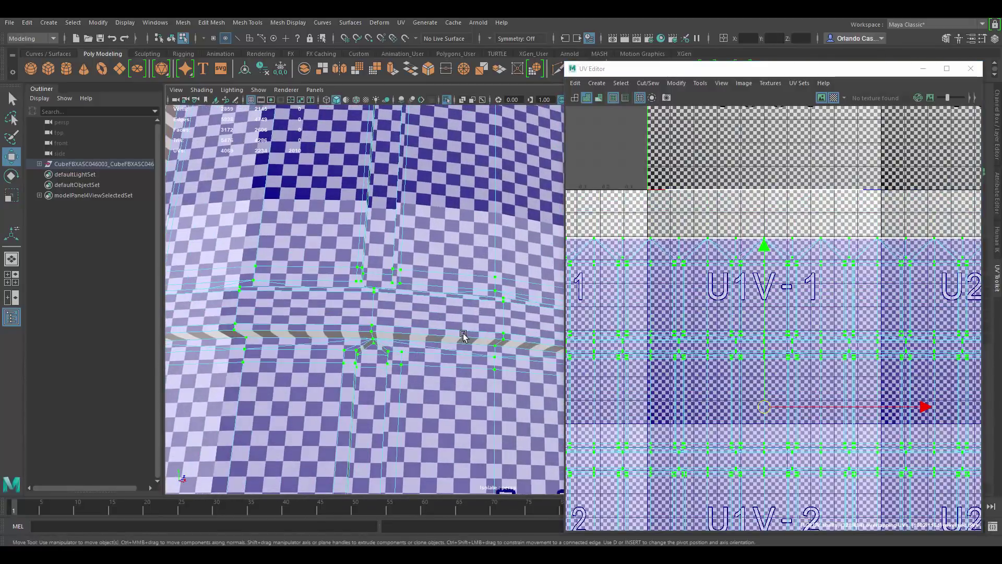
pyautogui.keyDown('alt'); pyautogui.moveTo(463, 336); pyautogui.dragTo(432, 340); pyautogui.keyUp('alt')
pyautogui.keyDown('alt'); pyautogui.moveTo(454, 381); pyautogui.dragTo(463, 327, button='middle'); pyautogui.keyUp('alt')
pyautogui.scroll(-5, 824, 365)
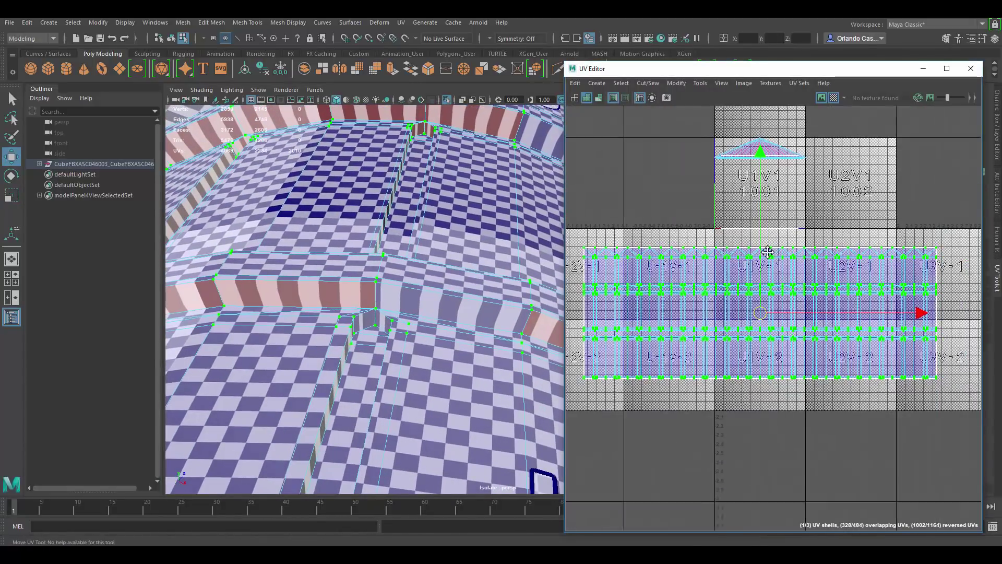
pyautogui.moveTo(753, 292)
pyautogui.mouseDown()
pyautogui.moveTo(769, 297)
pyautogui.moveTo(749, 309)
pyautogui.mouseUp()
# - Select the ring of underside faces on the lower hoop and locate it in the UV layout
pyautogui.moveTo(391, 278); pyautogui.dragTo(393, 304, button='right')
pyautogui.click(407, 300)
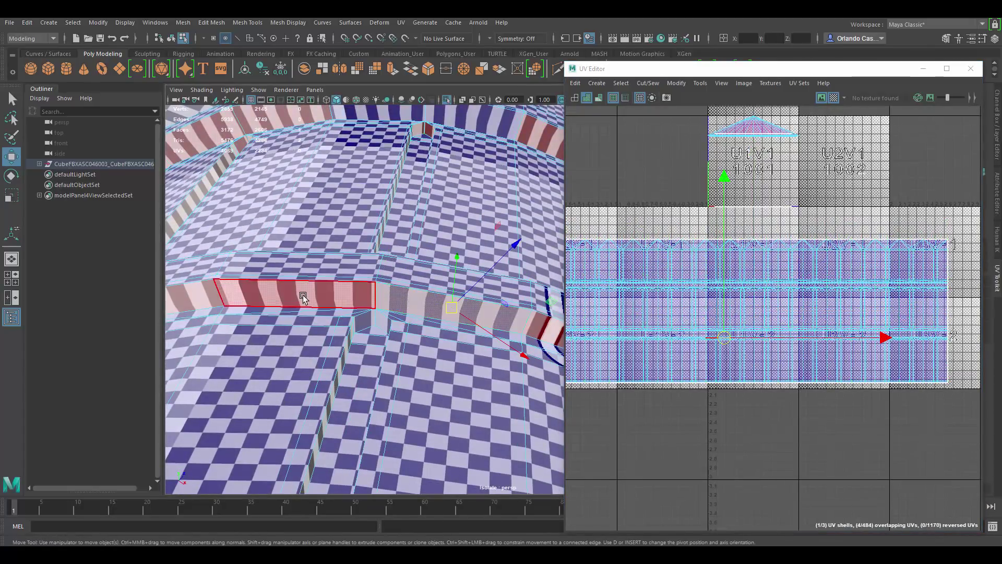
pyautogui.keyDown('shift'); pyautogui.doubleClick(303, 297); pyautogui.keyUp('shift')
pyautogui.keyDown('alt'); pyautogui.moveTo(722, 294); pyautogui.dragTo(686, 255, button='middle'); pyautogui.keyUp('alt')
pyautogui.keyDown('alt'); pyautogui.moveTo(689, 282); pyautogui.dragTo(727, 326, button='right'); pyautogui.keyUp('alt')
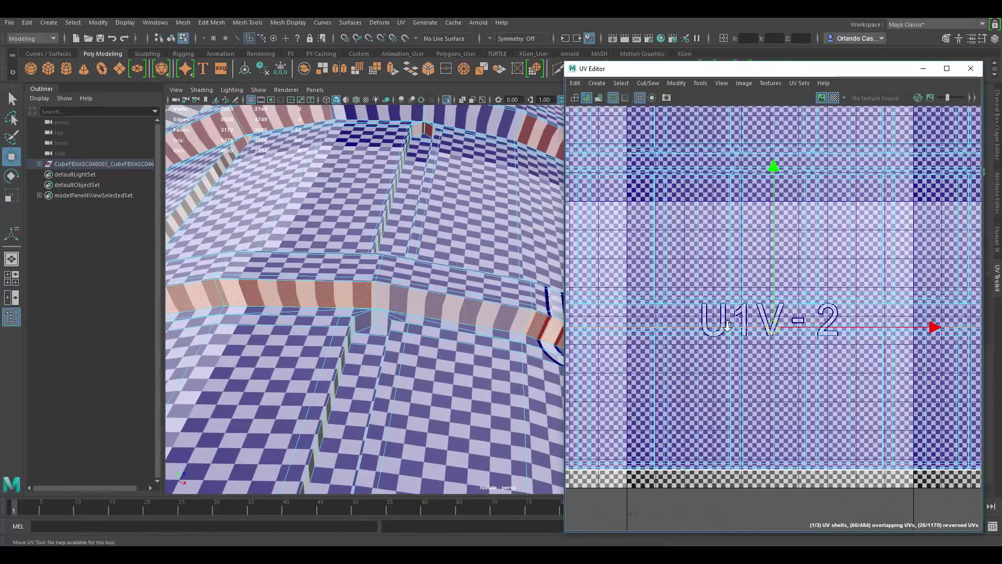
pyautogui.scroll(5, 727, 326)
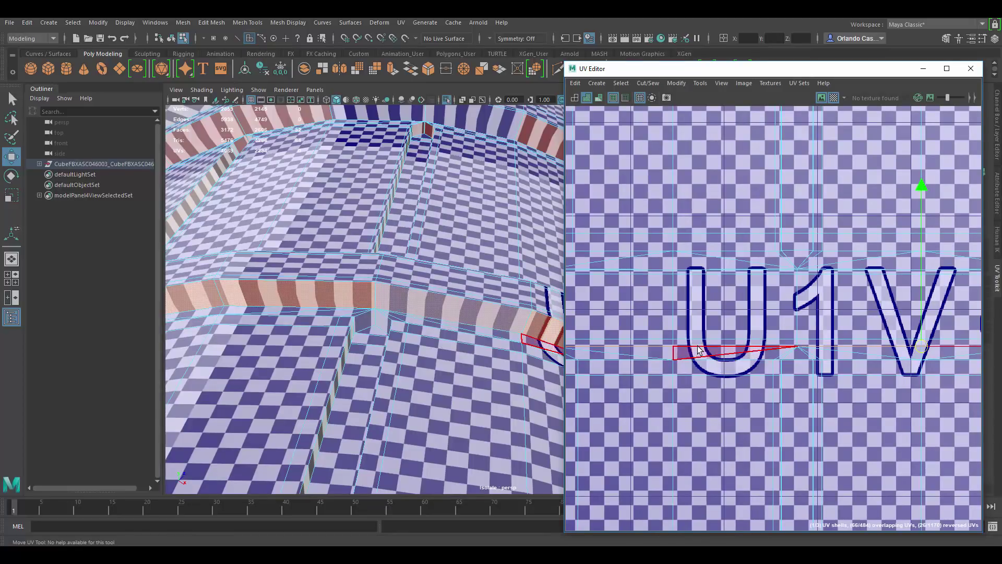
# - Select the row of UVs just below the lower hoop and grow the selection up to the hoop's inner lower edge
pyautogui.moveTo(698, 349); pyautogui.dragTo(726, 346, button='right')
pyautogui.click(673, 359)
pyautogui.scroll(-6, 678, 361)
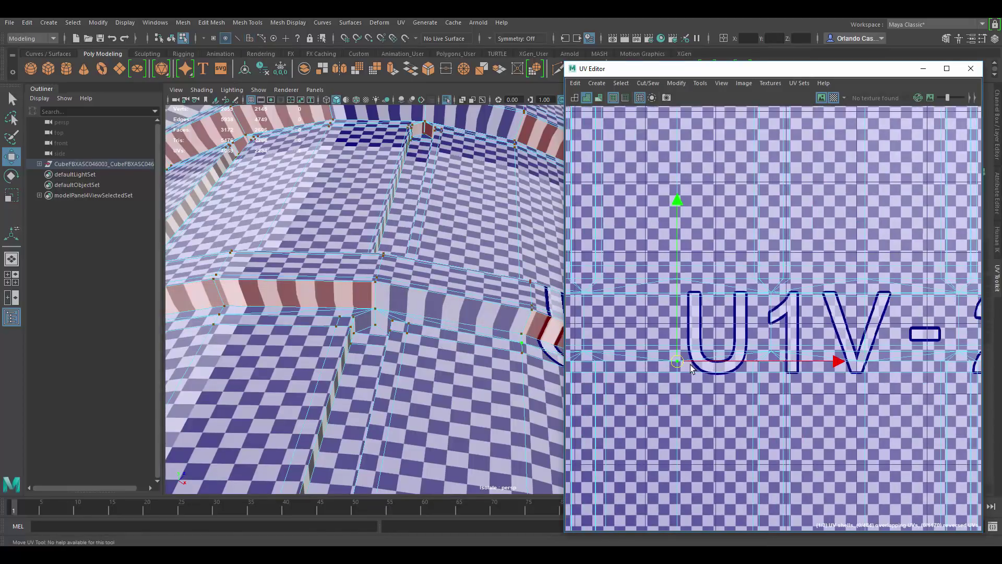
pyautogui.scroll(-6, 685, 365)
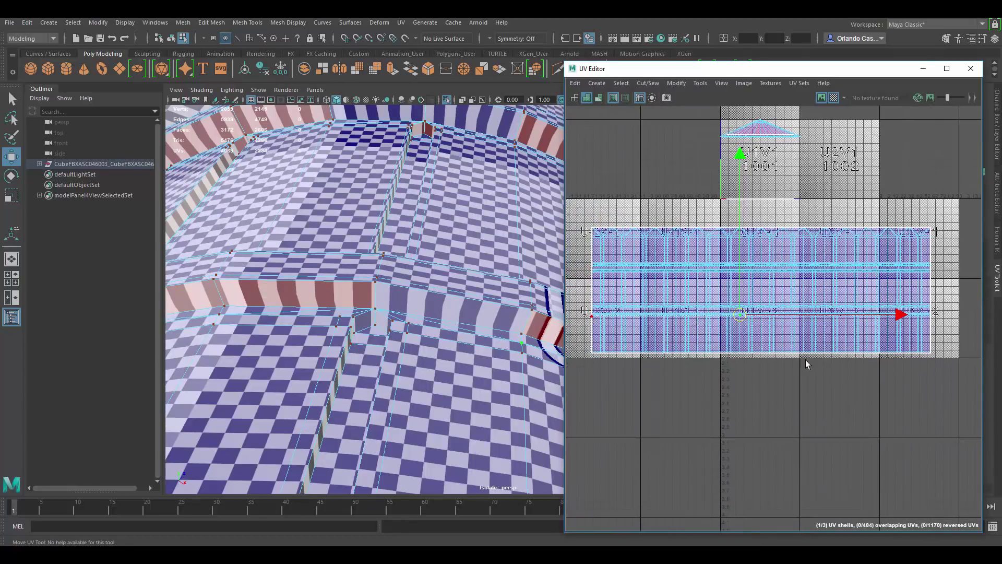
pyautogui.moveTo(962, 379); pyautogui.dragTo(962, 380)
pyautogui.scroll(10, 744, 289)
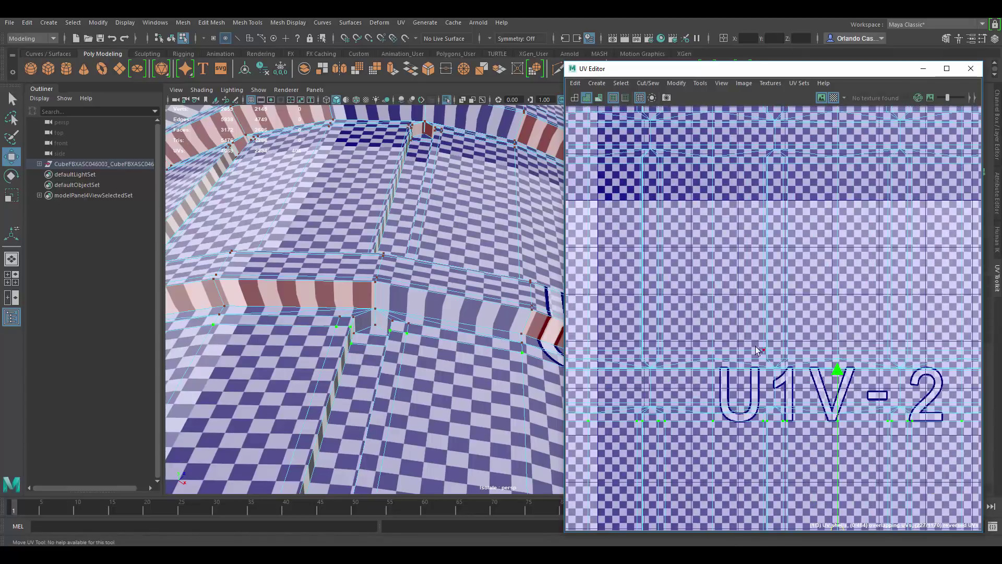
pyautogui.moveTo(809, 295); pyautogui.dragTo(810, 304)
pyautogui.hotkey('shift', '.')
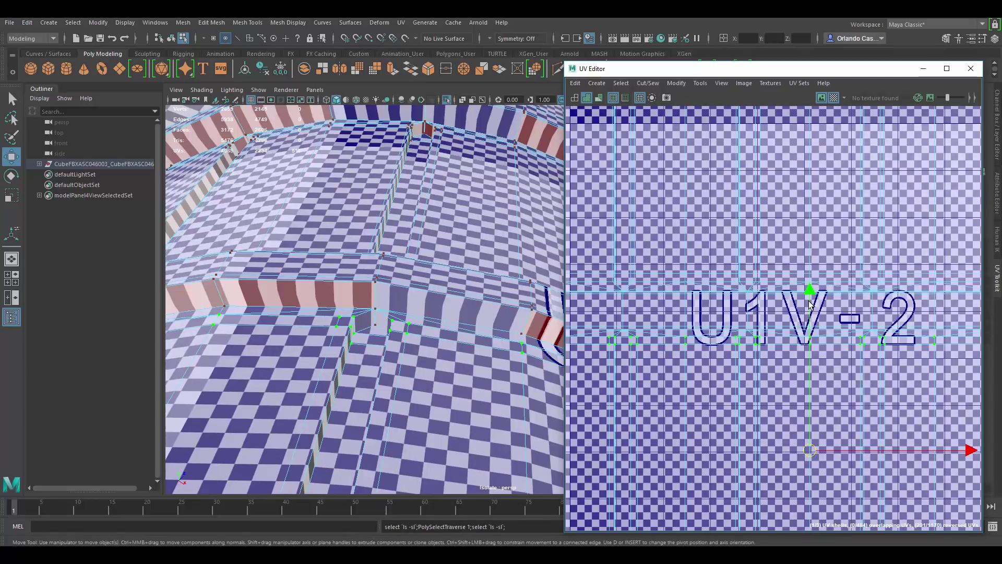
pyautogui.moveTo(809, 291); pyautogui.dragTo(813, 298)
pyautogui.hotkey('shift', '.')
pyautogui.scroll(4, 768, 326)
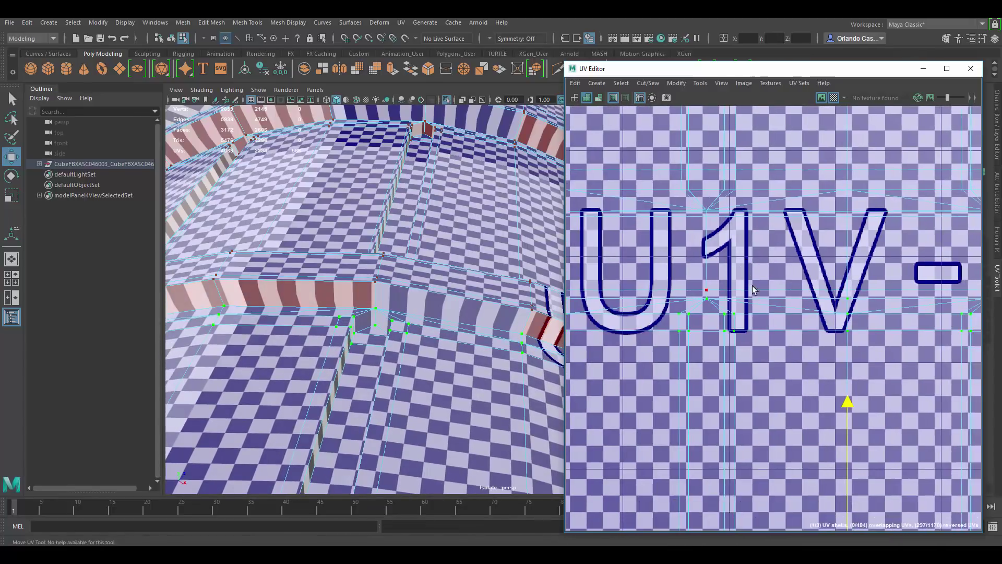
# - Hide the checker texture and move the selected UVs down slightly to separate the hoop's underside faces
pyautogui.click(833, 97)
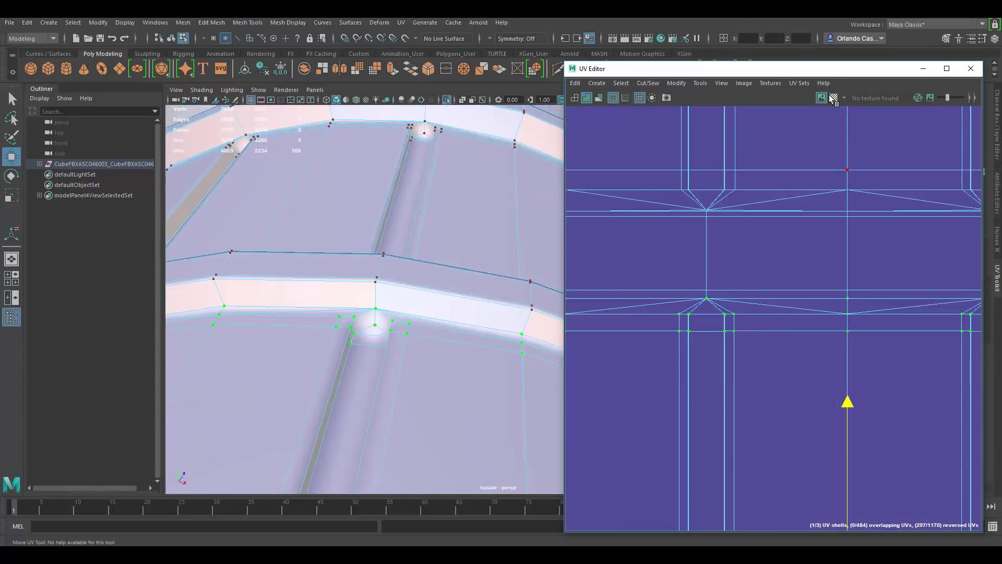
pyautogui.keyDown('alt'); pyautogui.moveTo(827, 364); pyautogui.dragTo(824, 343, button='middle'); pyautogui.keyUp('alt')
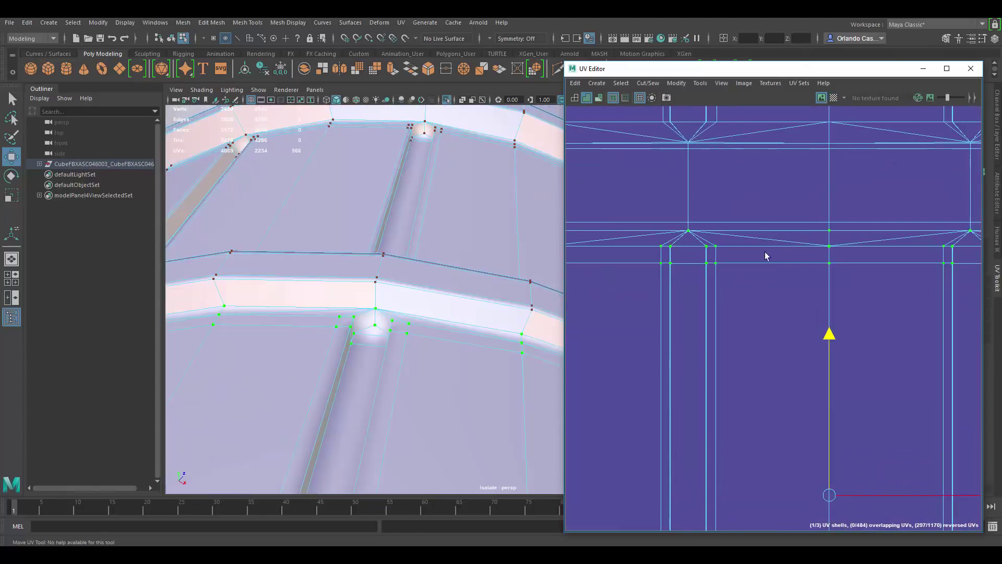
pyautogui.moveTo(830, 337); pyautogui.dragTo(830, 341)
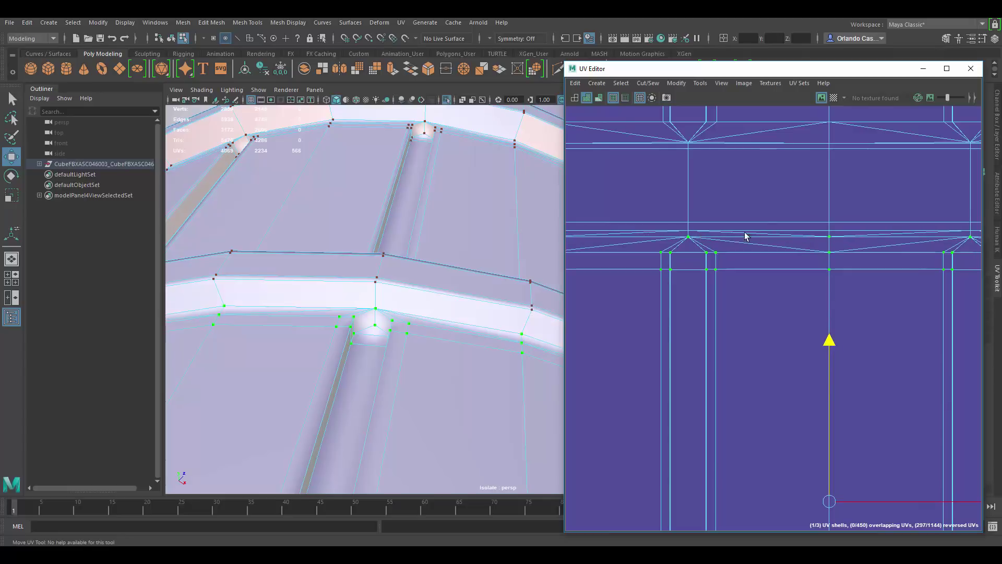
pyautogui.moveTo(830, 342); pyautogui.dragTo(830, 350)
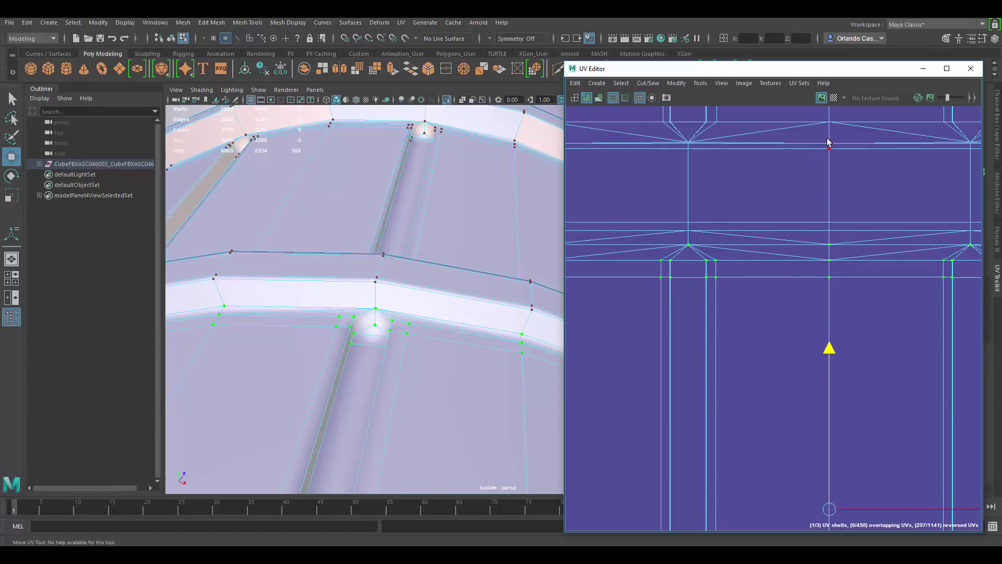
# - Show the checker texture again and move the selected UVs farther down to reduce stretching on the hoop's underside
pyautogui.click(834, 98)
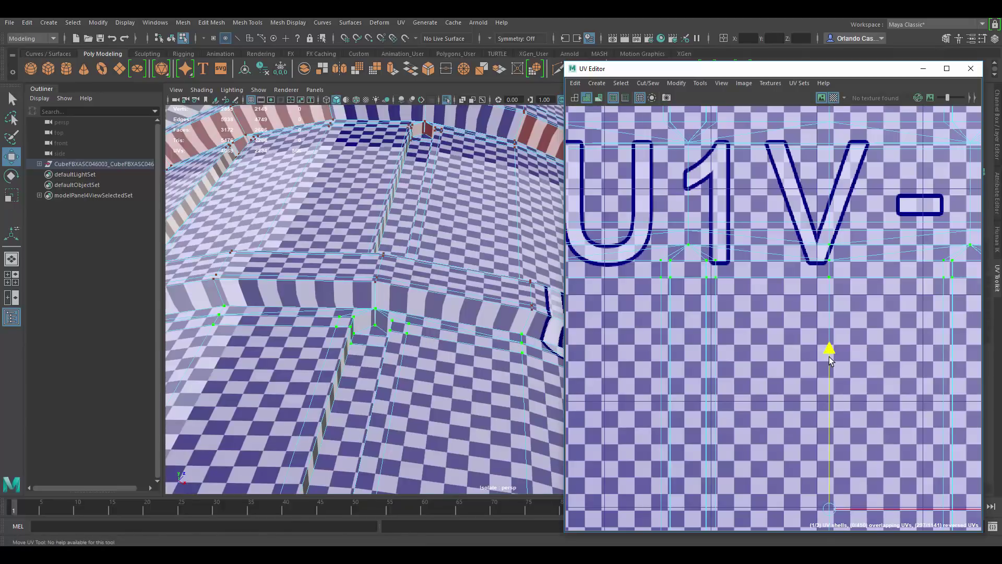
pyautogui.moveTo(830, 352); pyautogui.dragTo(830, 377)
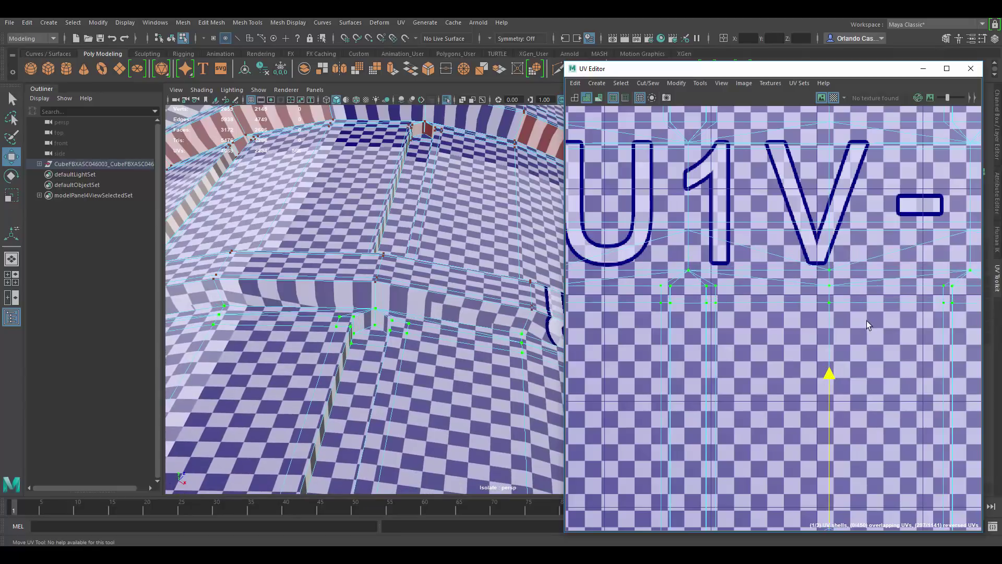
pyautogui.moveTo(830, 376); pyautogui.dragTo(830, 394)
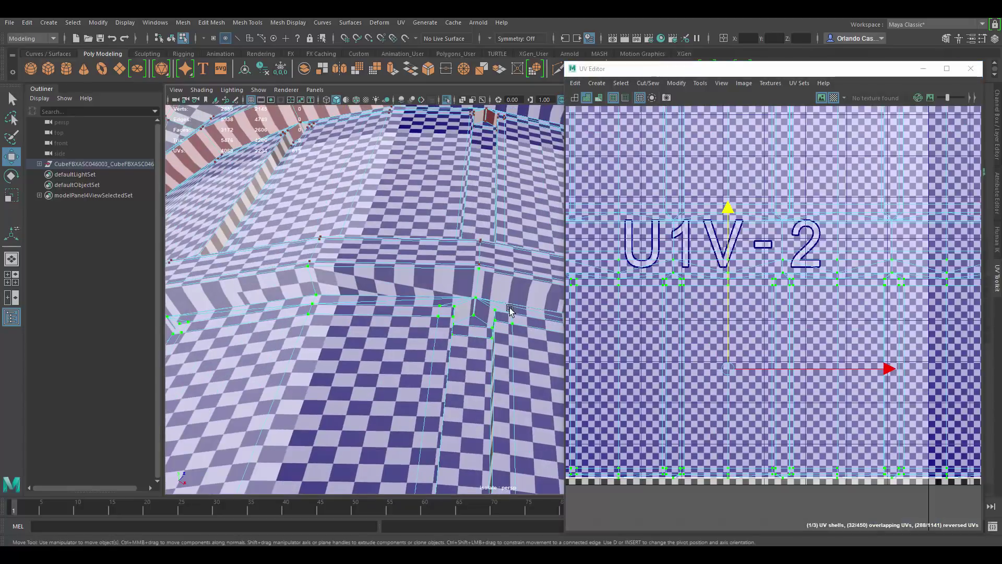
# - Select one underside face of the lower hoop and examine its UVs up close
pyautogui.keyDown('alt'); pyautogui.moveTo(444, 295); pyautogui.dragTo(436, 236); pyautogui.keyUp('alt')
pyautogui.moveTo(446, 246); pyautogui.dragTo(446, 267, button='right')
pyautogui.click(447, 255)
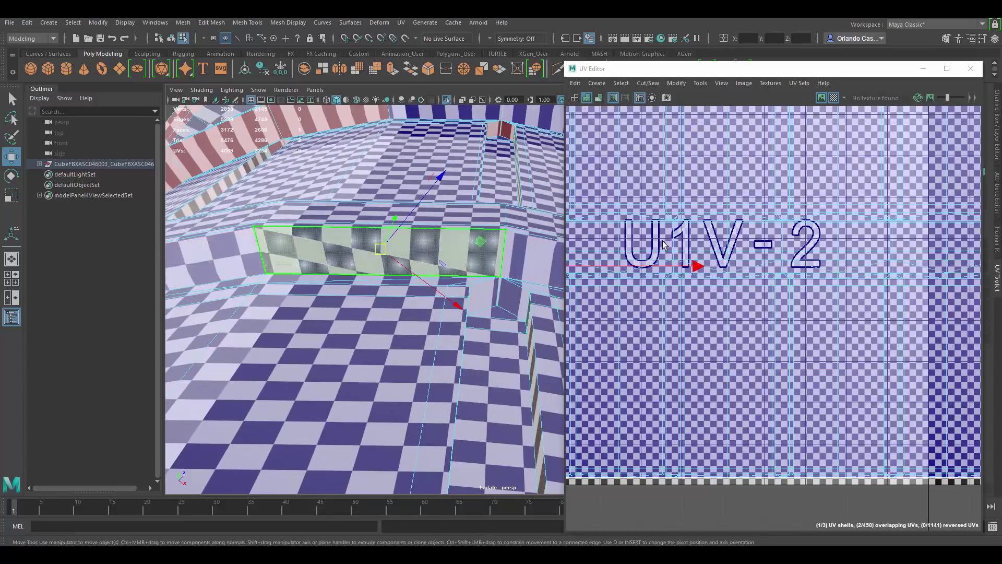
pyautogui.keyDown('alt'); pyautogui.moveTo(592, 263); pyautogui.dragTo(710, 293, button='middle'); pyautogui.keyUp('alt')
pyautogui.keyDown('alt'); pyautogui.moveTo(710, 293); pyautogui.dragTo(817, 322, button='right'); pyautogui.keyUp('alt')
pyautogui.keyDown('alt'); pyautogui.moveTo(727, 279); pyautogui.dragTo(743, 256, button='middle'); pyautogui.keyUp('alt')
pyautogui.keyDown('alt'); pyautogui.moveTo(770, 245); pyautogui.dragTo(767, 329, button='right'); pyautogui.keyUp('alt')
pyautogui.keyDown('alt'); pyautogui.moveTo(679, 308); pyautogui.dragTo(705, 291, button='middle'); pyautogui.keyUp('alt')
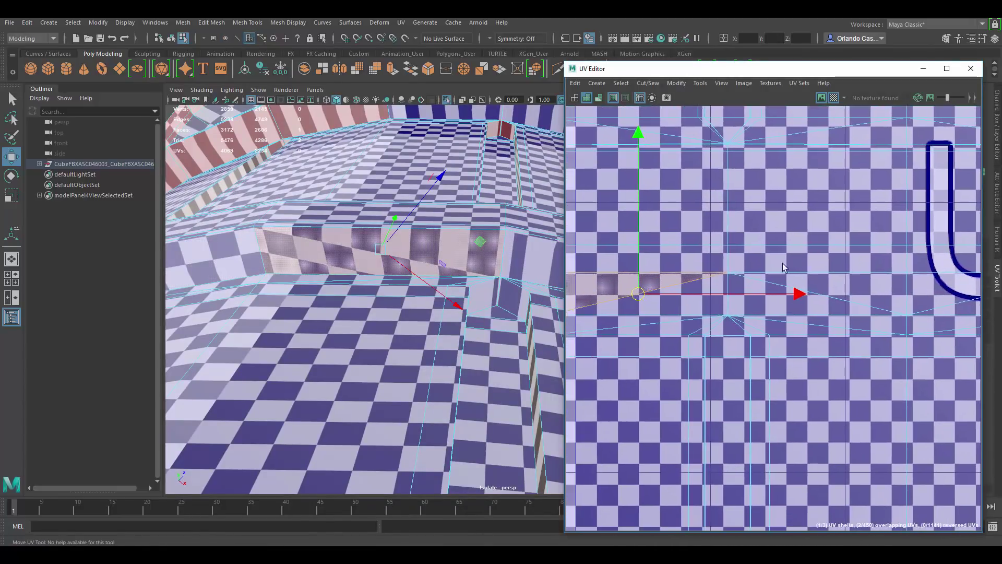
pyautogui.keyDown('alt'); pyautogui.moveTo(705, 291); pyautogui.dragTo(827, 340, button='right'); pyautogui.keyUp('alt')
pyautogui.keyDown('alt'); pyautogui.moveTo(782, 280); pyautogui.dragTo(790, 267, button='middle'); pyautogui.keyUp('alt')
# - Select the raised UV at the rib tip on the hoop's underside and move it down to level the slanted edge
pyautogui.click(741, 266)
pyautogui.rightClick(741, 266)
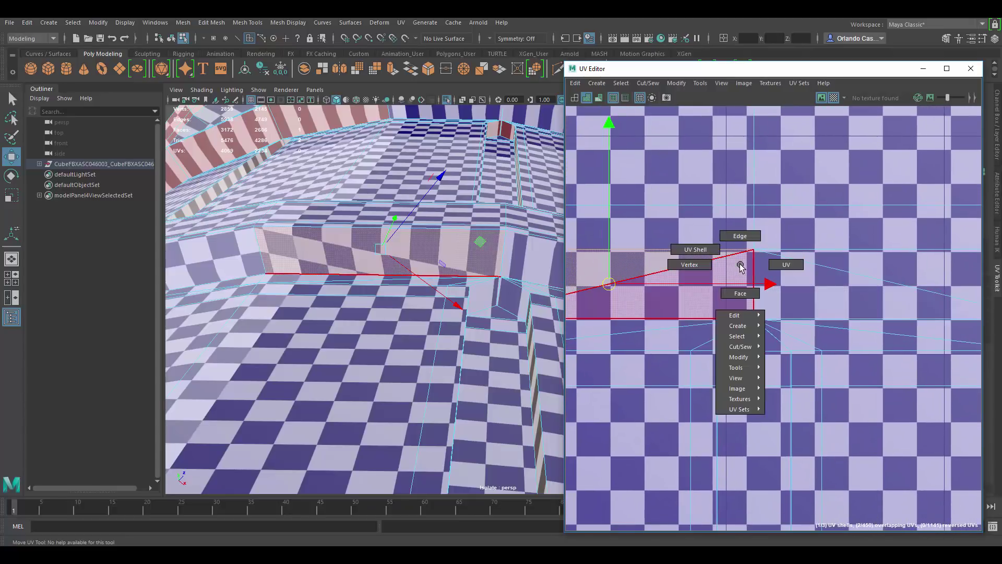
pyautogui.click(786, 265)
pyautogui.click(755, 250)
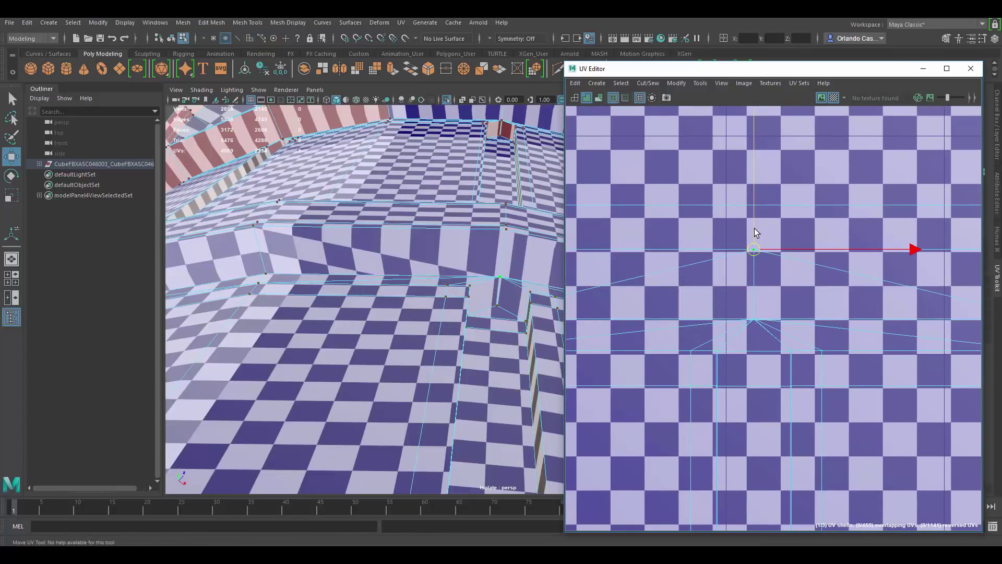
pyautogui.moveTo(755, 233); pyautogui.dragTo(759, 290)
pyautogui.keyDown('alt'); pyautogui.moveTo(700, 291); pyautogui.dragTo(791, 299, button='middle'); pyautogui.keyUp('alt')
pyautogui.click(647, 270)
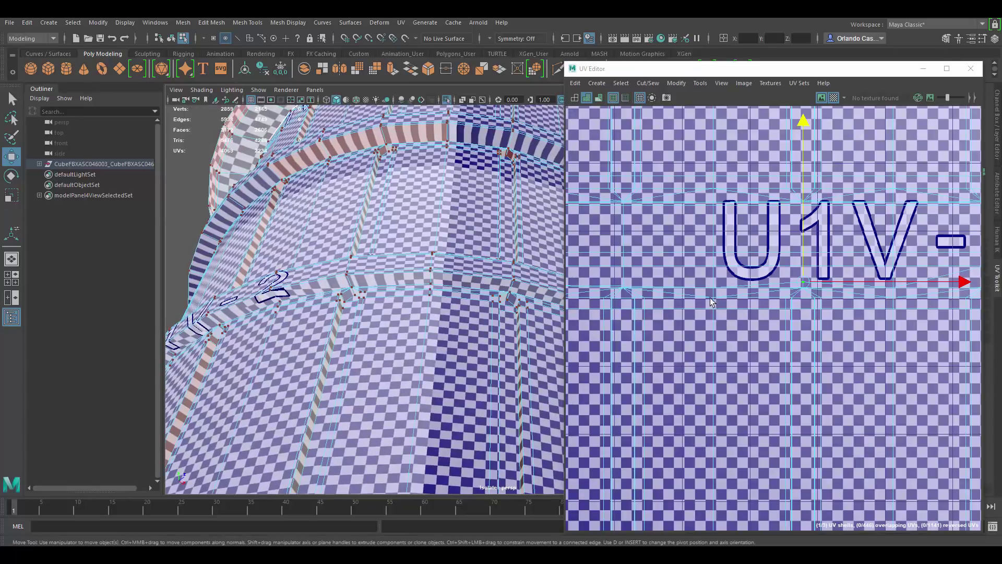
# - Select the upper and lower outer edge loops of the lower hoop and hide the checker texture
pyautogui.scroll(-4, 707, 281)
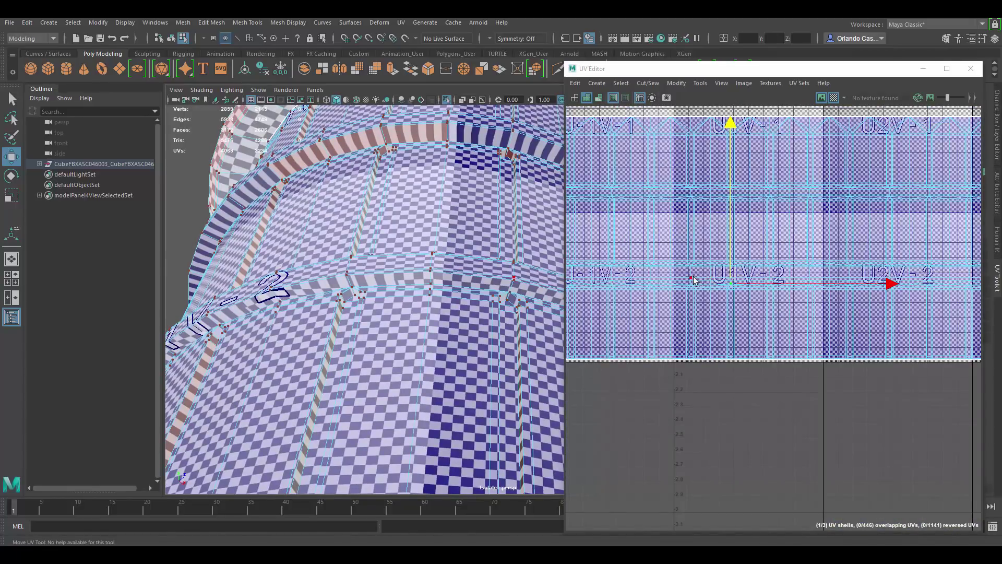
pyautogui.keyDown('alt'); pyautogui.moveTo(428, 286); pyautogui.dragTo(488, 292, button='right'); pyautogui.keyUp('alt')
pyautogui.keyDown('alt'); pyautogui.moveTo(488, 292); pyautogui.dragTo(459, 271, button='middle'); pyautogui.keyUp('alt')
pyautogui.keyDown('alt'); pyautogui.moveTo(459, 272); pyautogui.dragTo(472, 226, button='right'); pyautogui.keyUp('alt')
pyautogui.click(456, 245)
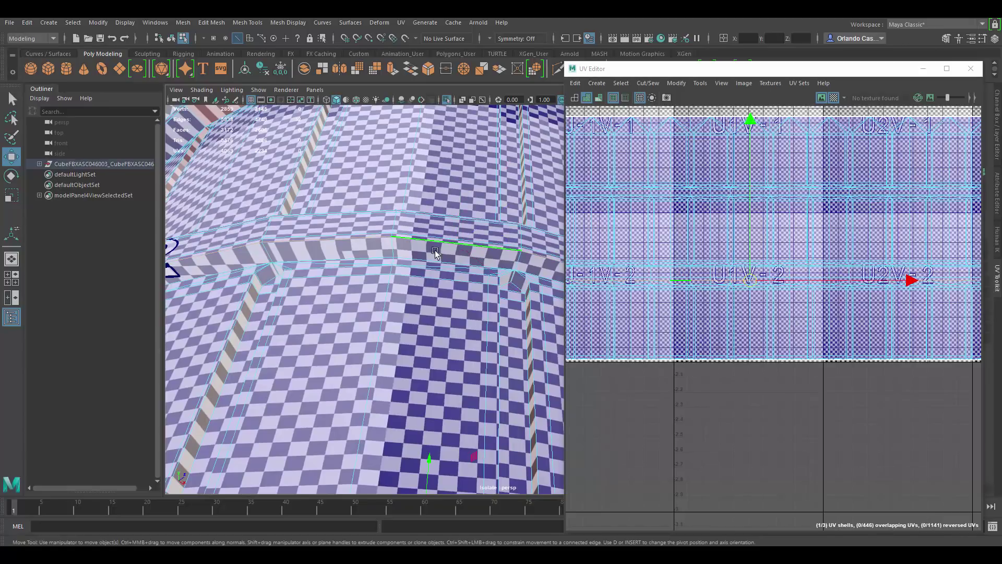
pyautogui.keyDown('alt'); pyautogui.moveTo(436, 254); pyautogui.dragTo(618, 271); pyautogui.keyUp('alt')
pyautogui.click(833, 98)
pyautogui.scroll(-5, 451, 262)
pyautogui.scroll(5, 525, 250)
pyautogui.keyDown('alt'); pyautogui.moveTo(539, 263); pyautogui.dragTo(604, 271); pyautogui.keyUp('alt')
pyautogui.keyDown('alt'); pyautogui.moveTo(534, 250); pyautogui.dragTo(501, 228); pyautogui.keyUp('alt')
# - Cut the UVs along the selected hoop edge loops and clear the selection
pyautogui.keyDown('shift'); pyautogui.rightClick(744, 199); pyautogui.keyUp('shift')
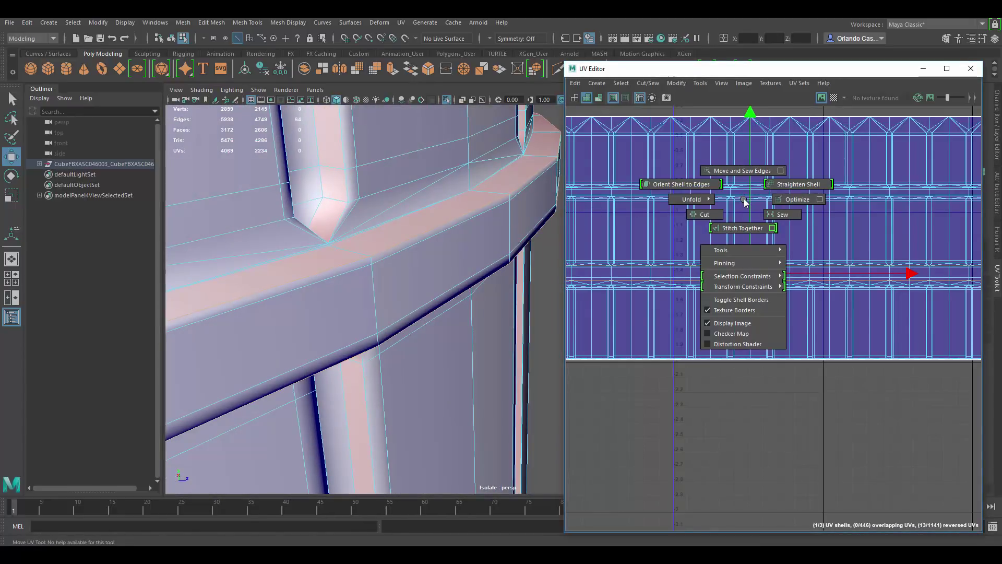
pyautogui.keyDown('shift'); pyautogui.moveTo(745, 201); pyautogui.dragTo(700, 218, button='right'); pyautogui.keyUp('shift')
pyautogui.click(642, 334)
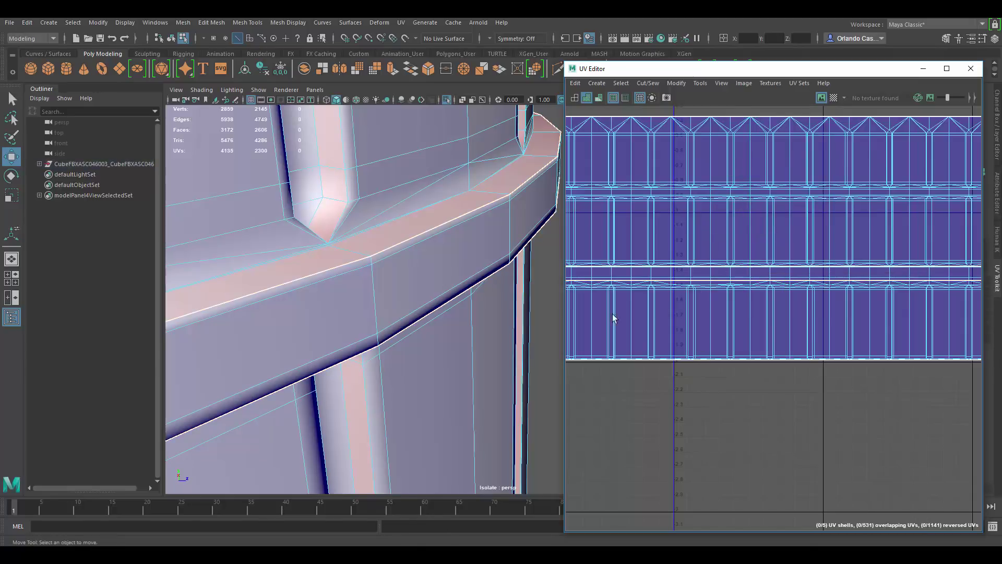
# - Select the first inner edges of the lower hoop's underside, where it meets the wall section below
pyautogui.keyDown('alt'); pyautogui.moveTo(496, 260); pyautogui.dragTo(412, 282); pyautogui.keyUp('alt')
pyautogui.click(492, 233)
pyautogui.keyDown('shift'); pyautogui.click(499, 242); pyautogui.keyUp('shift')
pyautogui.keyDown('shift'); pyautogui.click(395, 268); pyautogui.keyUp('shift')
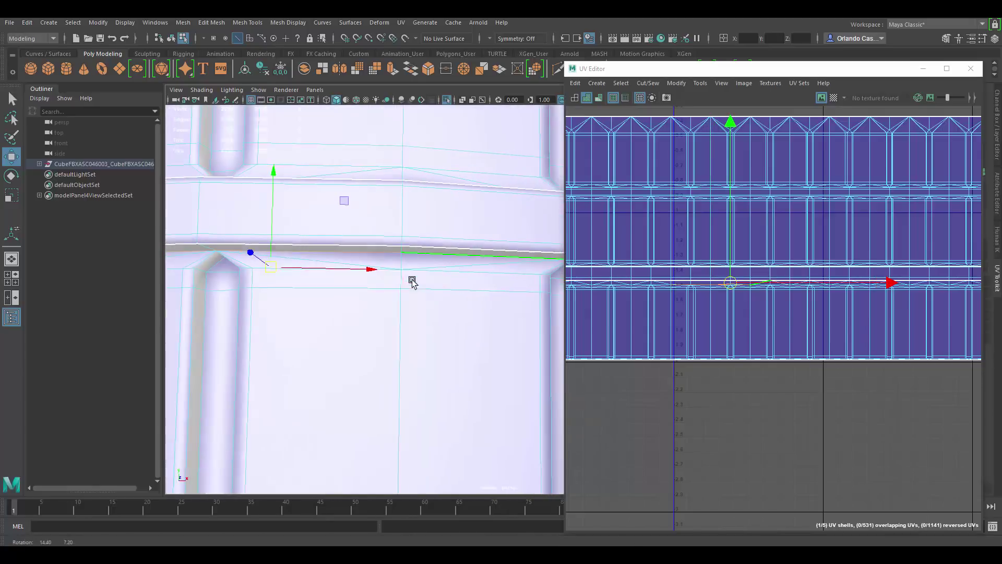
pyautogui.keyDown('alt'); pyautogui.moveTo(412, 282); pyautogui.dragTo(146, 266, button='middle'); pyautogui.keyUp('alt')
pyautogui.scroll(-5, 443, 251)
pyautogui.keyDown('alt'); pyautogui.moveTo(443, 251); pyautogui.dragTo(214, 246, button='middle'); pyautogui.keyUp('alt')
pyautogui.keyDown('alt'); pyautogui.moveTo(213, 244); pyautogui.dragTo(454, 267, button='right'); pyautogui.keyUp('alt')
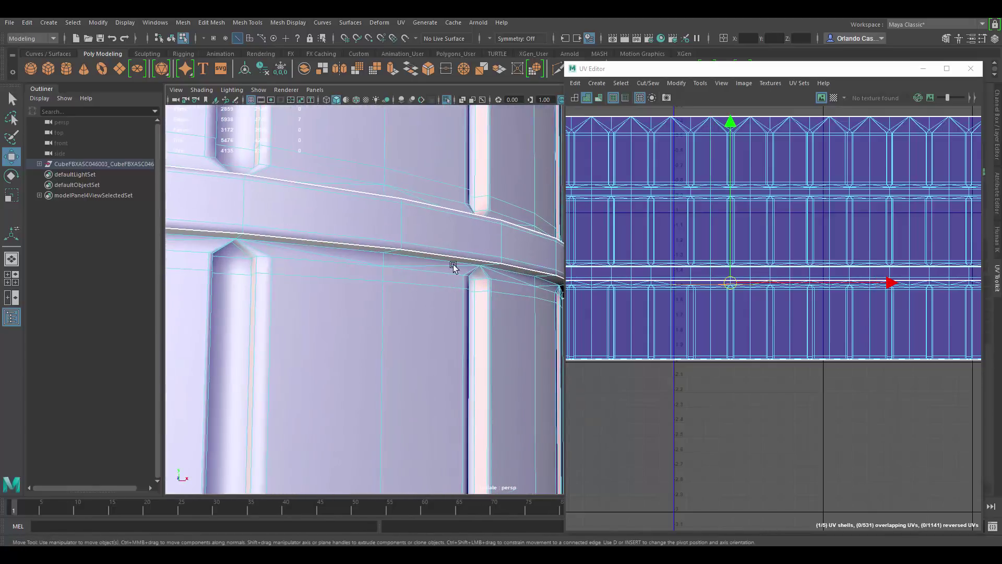
pyautogui.keyDown('alt'); pyautogui.moveTo(454, 266); pyautogui.dragTo(478, 287, button='middle'); pyautogui.keyUp('alt')
pyautogui.keyDown('alt'); pyautogui.moveTo(278, 266); pyautogui.dragTo(465, 241, button='middle'); pyautogui.keyUp('alt')
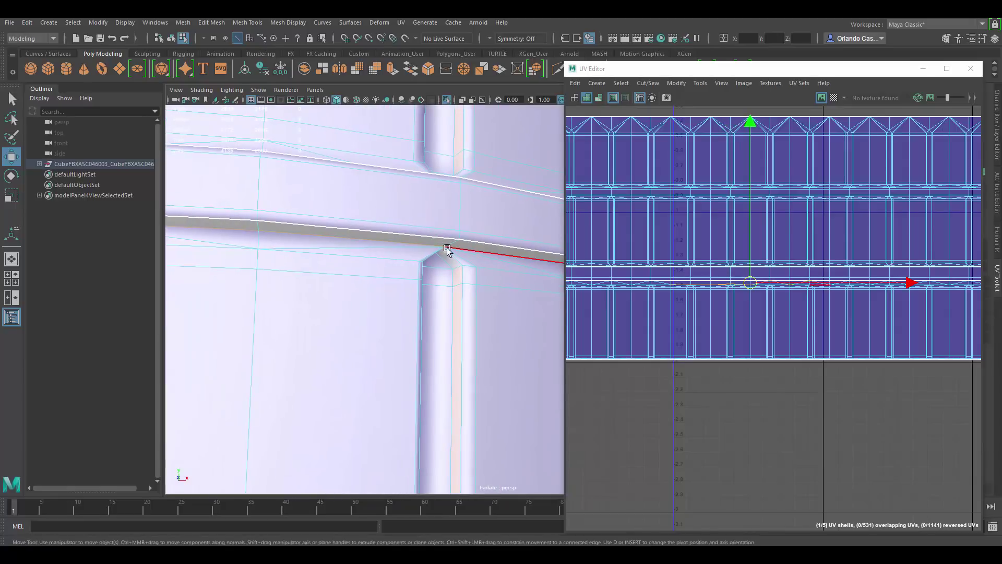
# - Add the neighbouring underside edges above the next ribs to the selection, following the hoop around the tank
pyautogui.scroll(-5, 447, 248)
pyautogui.keyDown('alt'); pyautogui.moveTo(447, 248); pyautogui.dragTo(391, 266); pyautogui.keyUp('alt')
pyautogui.keyDown('alt'); pyautogui.moveTo(522, 267); pyautogui.dragTo(392, 264, button='middle'); pyautogui.keyUp('alt')
pyautogui.keyDown('alt'); pyautogui.moveTo(392, 264); pyautogui.dragTo(407, 269); pyautogui.keyUp('alt')
pyautogui.scroll(1, 410, 271)
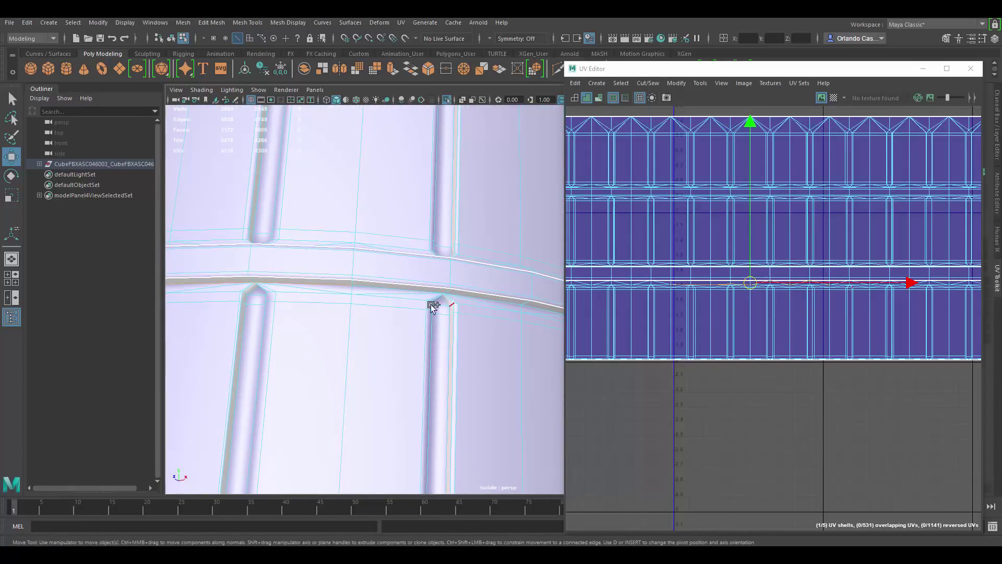
pyautogui.keyDown('alt'); pyautogui.moveTo(446, 317); pyautogui.dragTo(288, 262, button='right'); pyautogui.keyUp('alt')
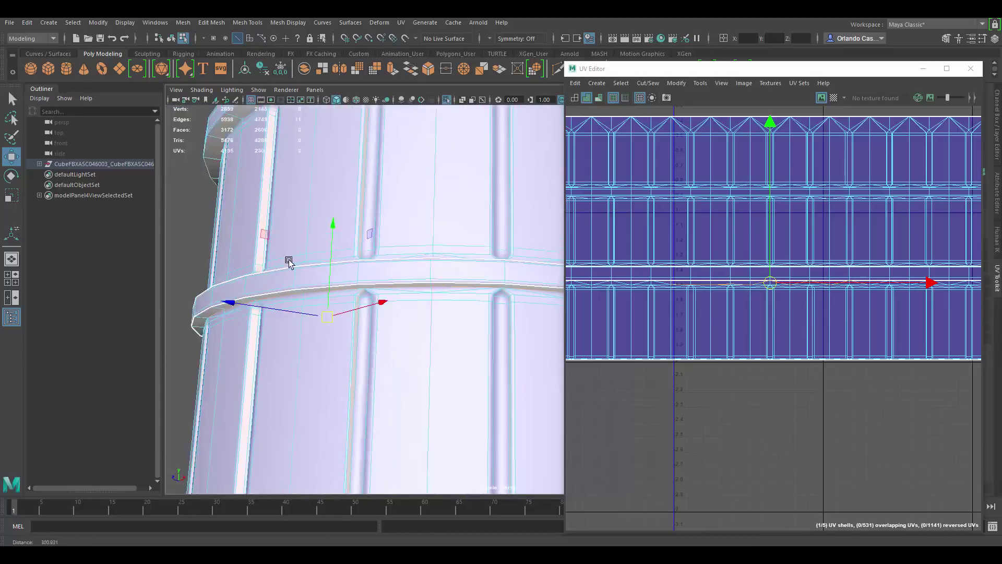
pyautogui.keyDown('alt'); pyautogui.moveTo(412, 261); pyautogui.dragTo(316, 257, button='middle'); pyautogui.keyUp('alt')
pyautogui.keyDown('alt'); pyautogui.moveTo(316, 258); pyautogui.dragTo(425, 297, button='right'); pyautogui.keyUp('alt')
pyautogui.click(386, 282)
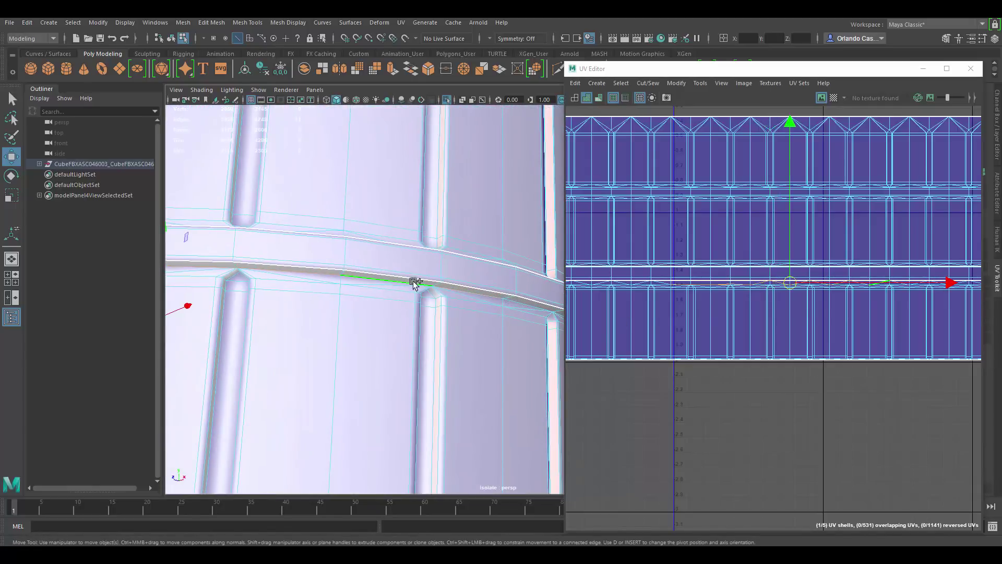
pyautogui.keyDown('alt'); pyautogui.moveTo(521, 302); pyautogui.dragTo(152, 231, button='right'); pyautogui.keyUp('alt')
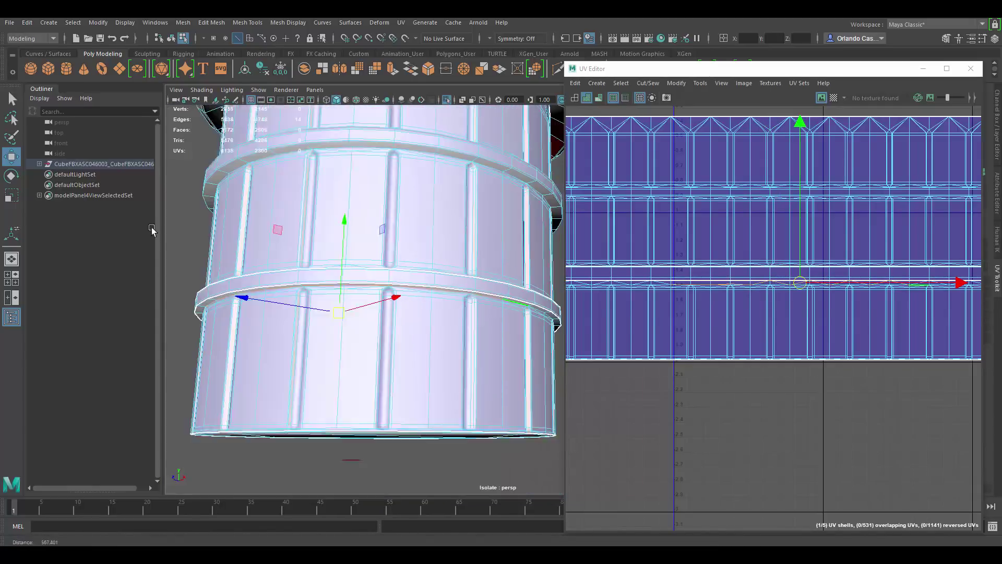
# - Extend the underside edge selection further and check it against the zigzag line in the UV layout
pyautogui.keyDown('alt'); pyautogui.moveTo(199, 251); pyautogui.dragTo(374, 286); pyautogui.keyUp('alt')
pyautogui.keyDown('alt'); pyautogui.moveTo(374, 287); pyautogui.dragTo(213, 277, button='middle'); pyautogui.keyUp('alt')
pyautogui.scroll(4, 396, 272)
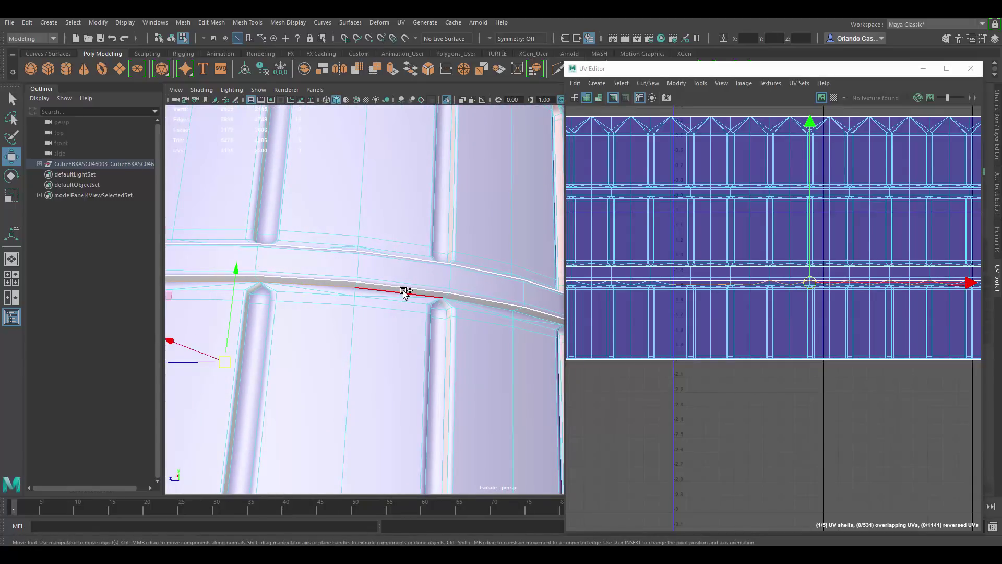
pyautogui.keyDown('alt'); pyautogui.moveTo(500, 302); pyautogui.dragTo(469, 294, button='middle'); pyautogui.keyUp('alt')
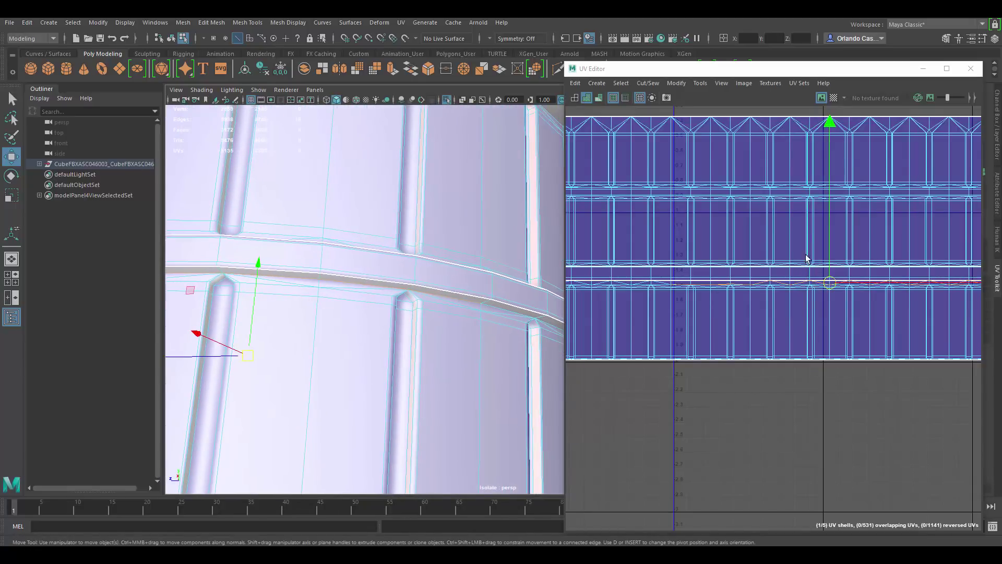
pyautogui.scroll(5, 807, 258)
pyautogui.keyDown('alt'); pyautogui.moveTo(718, 241); pyautogui.dragTo(710, 163, button='middle'); pyautogui.keyUp('alt')
pyautogui.scroll(2, 793, 260)
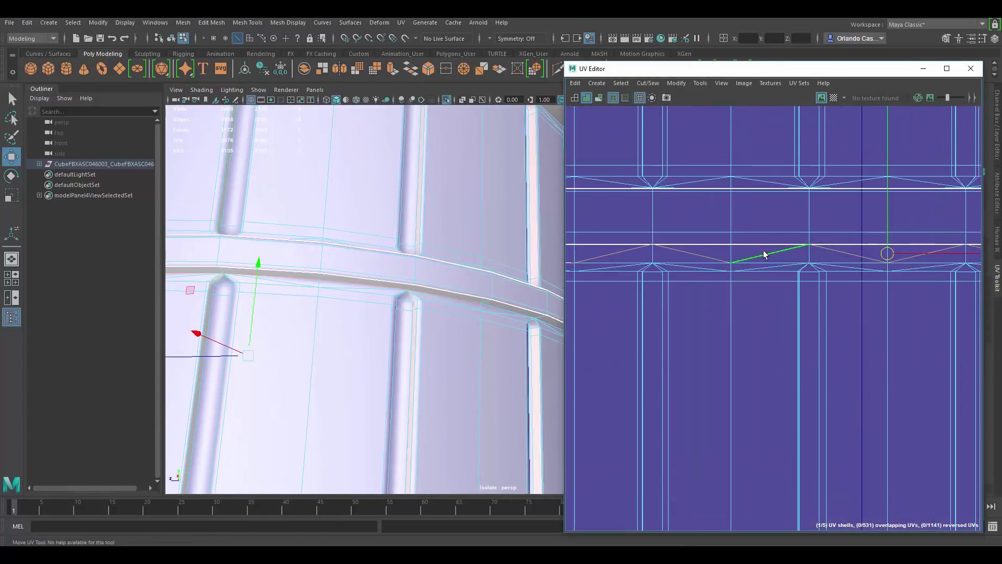
# - Continue the underside edge selection past the vertical UV seam of the tank
pyautogui.keyDown('alt'); pyautogui.moveTo(463, 326); pyautogui.dragTo(264, 287); pyautogui.keyUp('alt')
pyautogui.keyDown('alt'); pyautogui.moveTo(381, 267); pyautogui.dragTo(229, 259, button='middle'); pyautogui.keyUp('alt')
pyautogui.keyDown('alt'); pyautogui.moveTo(465, 251); pyautogui.dragTo(470, 288, button='middle'); pyautogui.keyUp('alt')
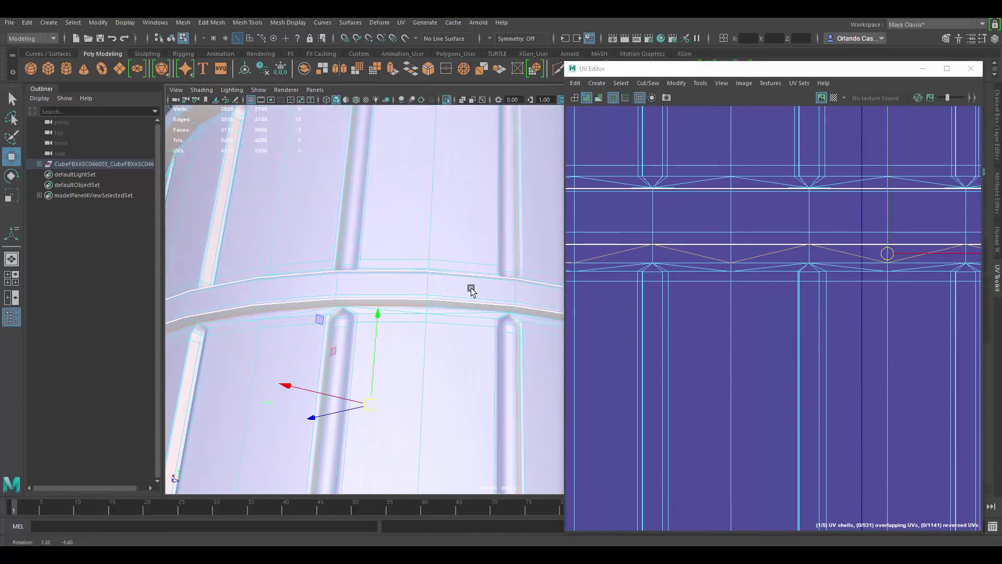
pyautogui.keyDown('alt'); pyautogui.moveTo(334, 277); pyautogui.dragTo(385, 259); pyautogui.keyUp('alt')
pyautogui.keyDown('alt'); pyautogui.moveTo(385, 260); pyautogui.dragTo(443, 299, button='right'); pyautogui.keyUp('alt')
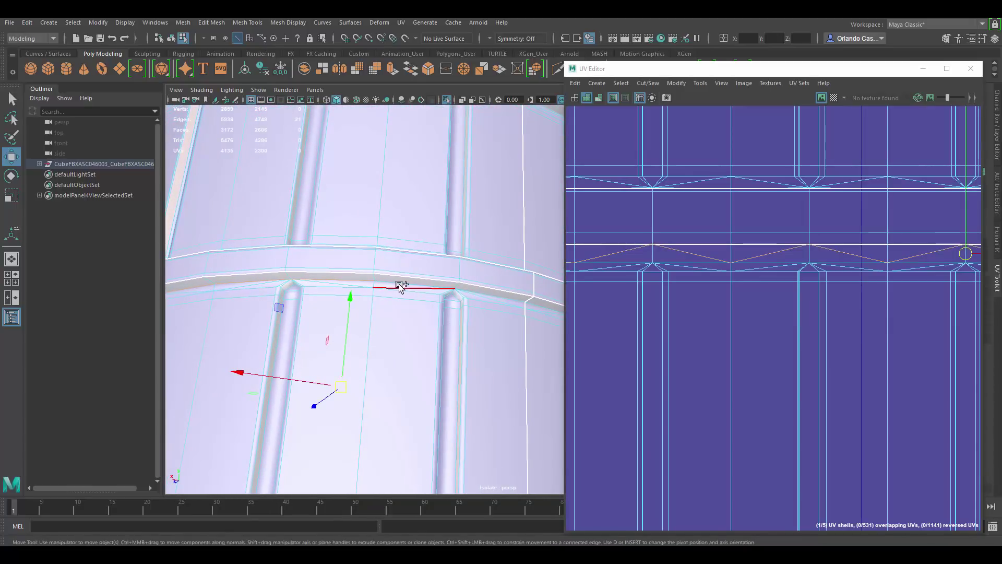
pyautogui.keyDown('shift'); pyautogui.click(539, 306); pyautogui.keyUp('shift')
pyautogui.scroll(-3, 242, 253)
pyautogui.keyDown('alt'); pyautogui.moveTo(242, 253); pyautogui.dragTo(443, 280); pyautogui.keyUp('alt')
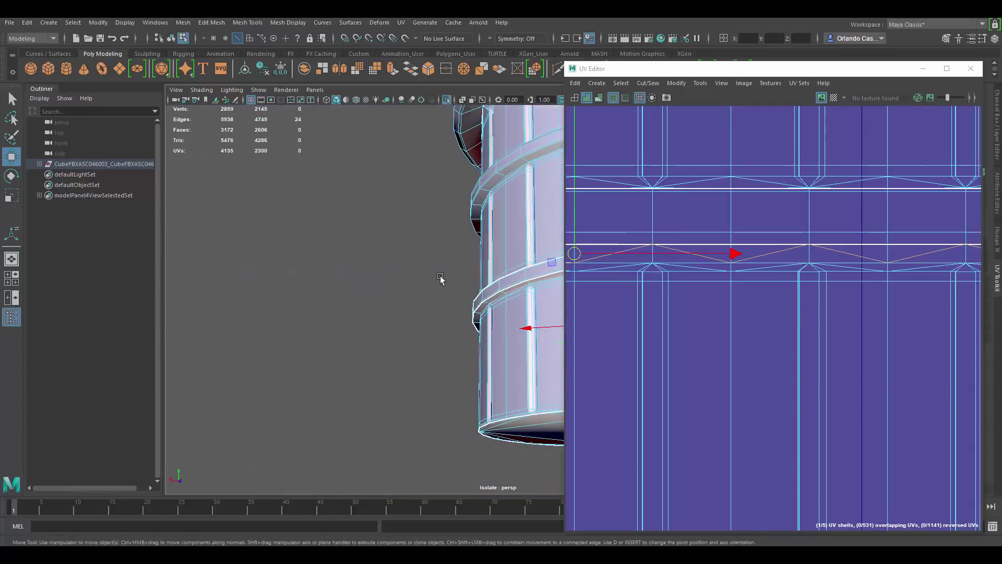
# - Complete the selection of inner underside edges around the remaining side of the lower hoop
pyautogui.keyDown('alt'); pyautogui.moveTo(443, 279); pyautogui.dragTo(381, 261, button='middle'); pyautogui.keyUp('alt')
pyautogui.scroll(4, 381, 261)
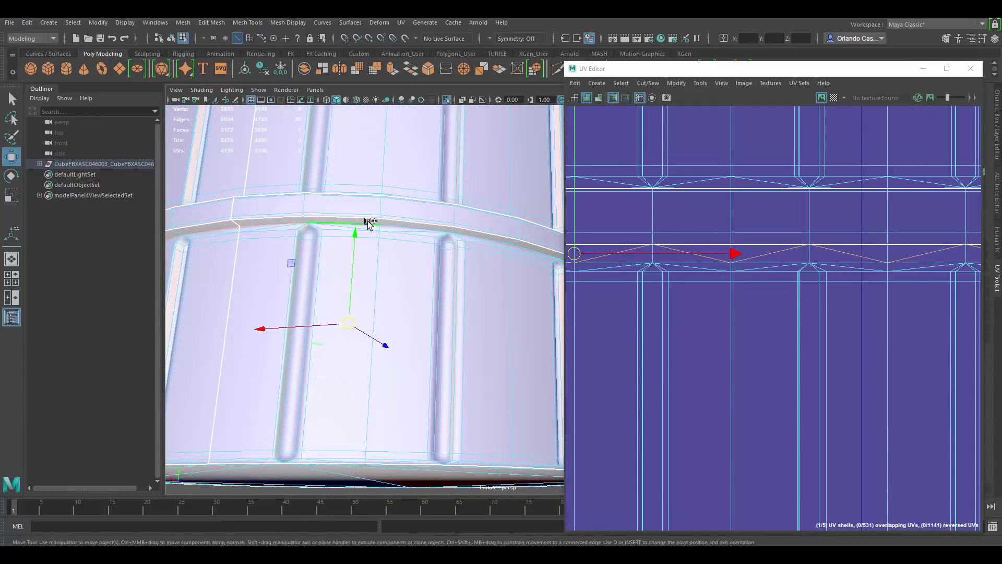
pyautogui.keyDown('shift'); pyautogui.click(518, 248); pyautogui.keyUp('shift')
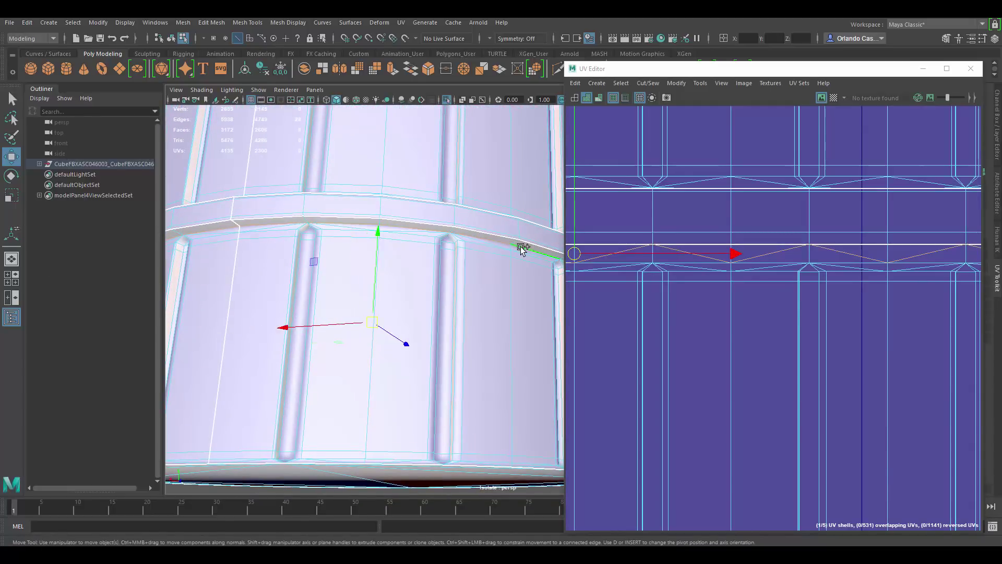
pyautogui.scroll(-3, 521, 250)
pyautogui.scroll(3, 501, 238)
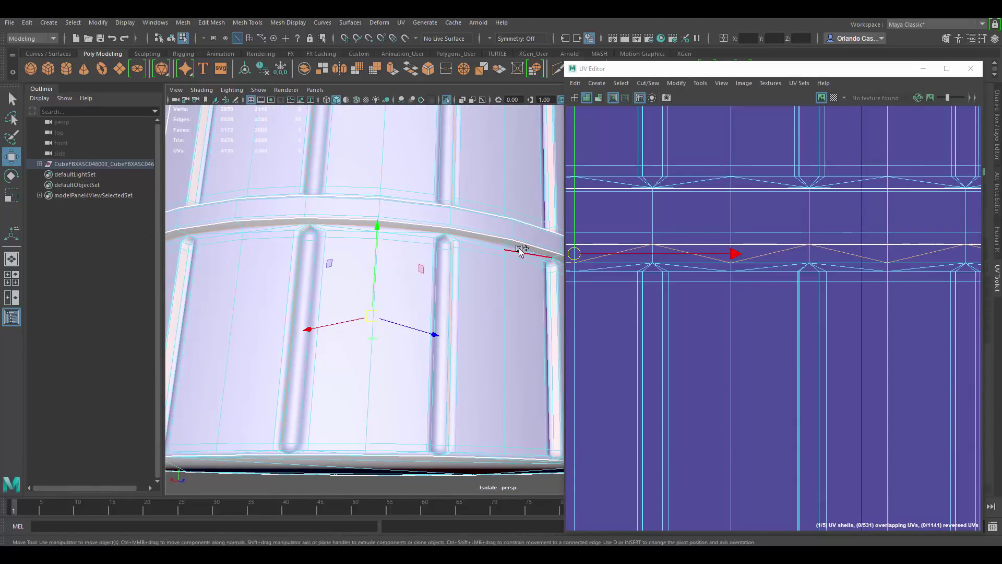
pyautogui.scroll(-3, 519, 250)
pyautogui.keyDown('alt'); pyautogui.moveTo(250, 211); pyautogui.dragTo(335, 220); pyautogui.keyUp('alt')
pyautogui.keyDown('alt'); pyautogui.moveTo(336, 219); pyautogui.dragTo(302, 222, button='middle'); pyautogui.keyUp('alt')
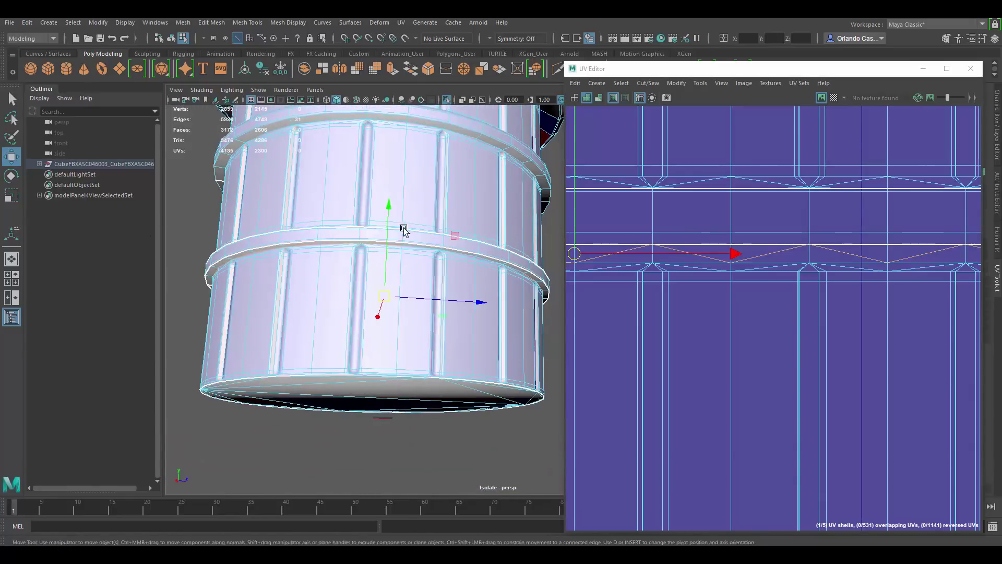
pyautogui.scroll(3, 467, 240)
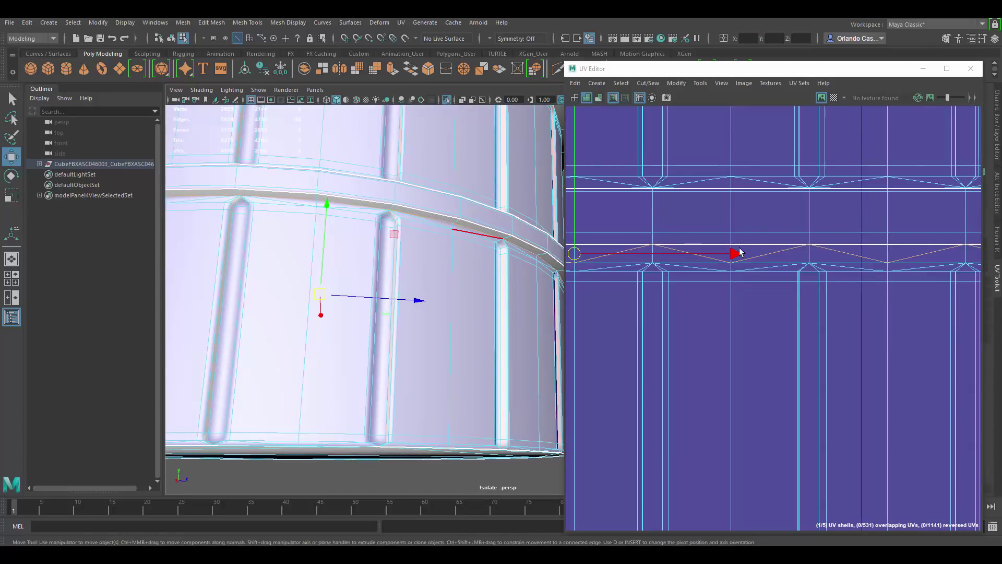
# - Cut the UVs along the selected zigzag edges below the lower hoop and clear the selection
pyautogui.keyDown('shift'); pyautogui.moveTo(741, 252); pyautogui.dragTo(646, 247, button='right'); pyautogui.keyUp('shift')
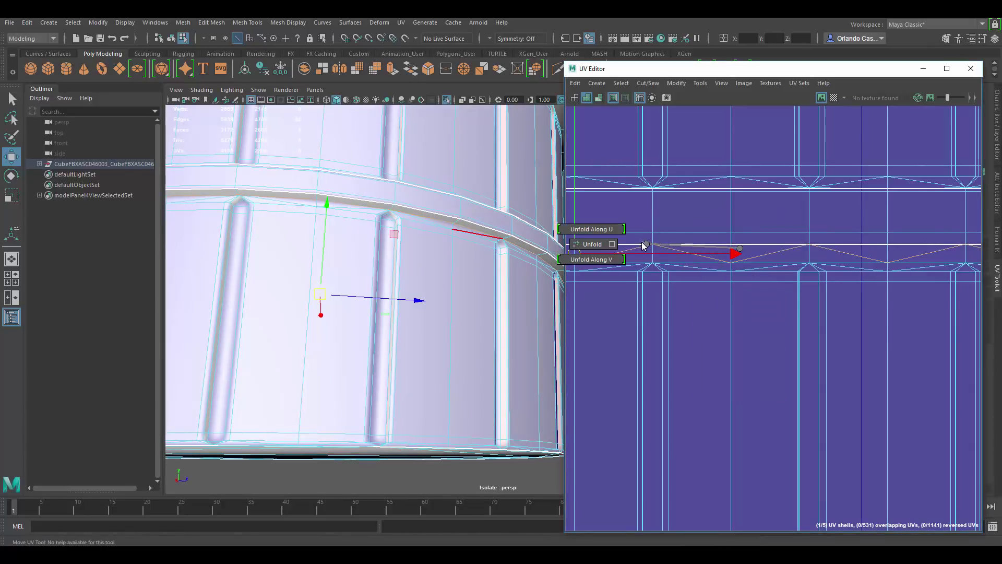
pyautogui.keyDown('shift'); pyautogui.moveTo(713, 238); pyautogui.dragTo(715, 240, button='right'); pyautogui.keyUp('shift')
pyautogui.keyDown('shift'); pyautogui.moveTo(660, 263); pyautogui.dragTo(662, 261, button='right'); pyautogui.keyUp('shift')
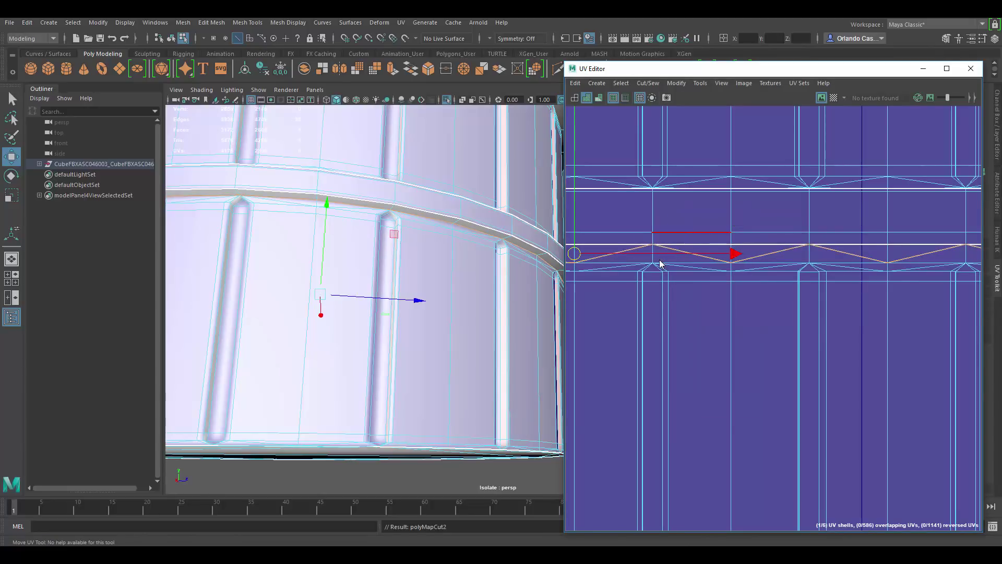
pyautogui.scroll(-3, 436, 240)
pyautogui.keyDown('alt'); pyautogui.moveTo(331, 202); pyautogui.dragTo(501, 305, button='middle'); pyautogui.keyUp('alt')
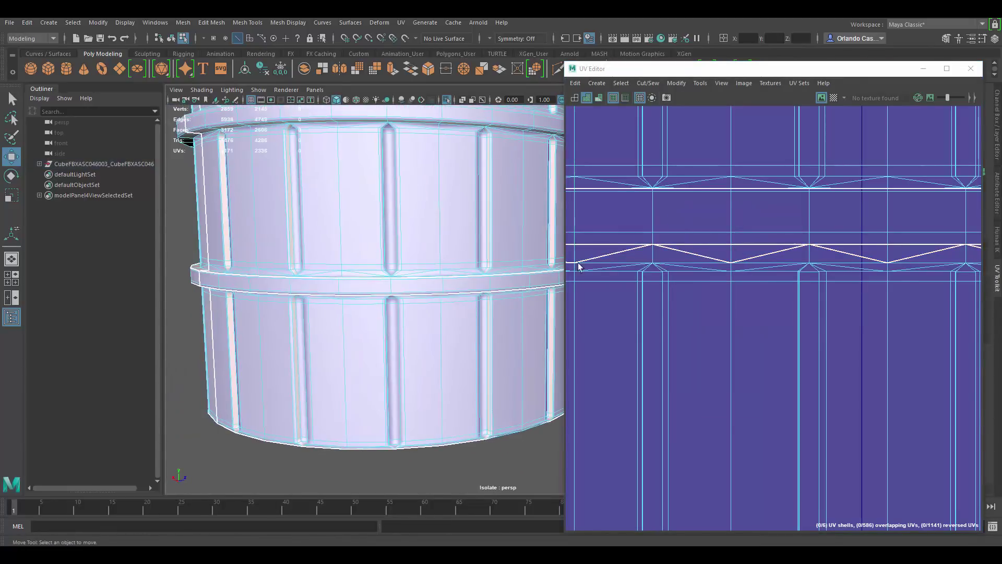
# - Select the UV shell of the lowest wall section and move it down, clear of the hoop's underside
pyautogui.keyDown('alt'); pyautogui.moveTo(439, 278); pyautogui.dragTo(425, 254); pyautogui.keyUp('alt')
pyautogui.scroll(-5, 741, 262)
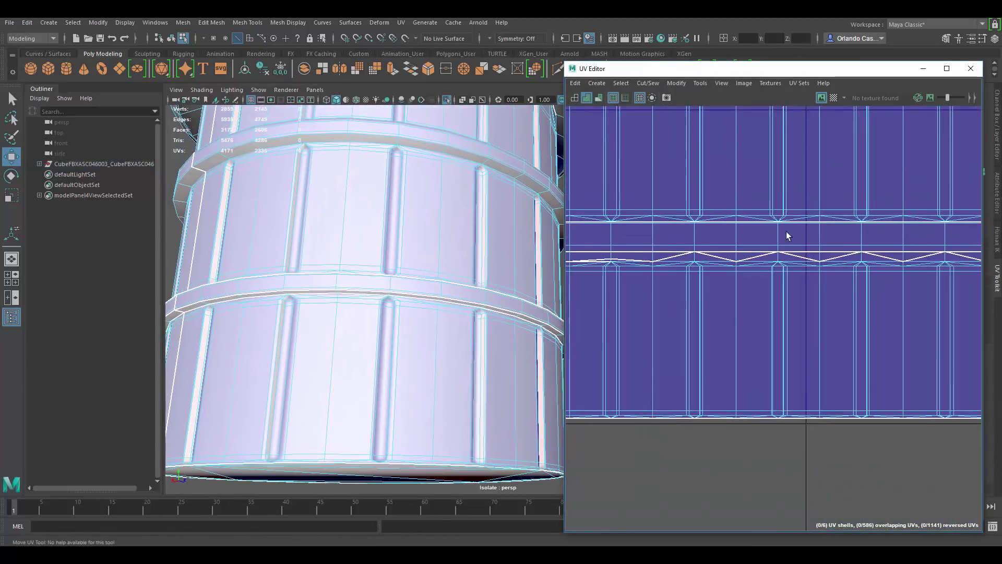
pyautogui.keyDown('alt'); pyautogui.moveTo(715, 311); pyautogui.dragTo(717, 273, button='middle'); pyautogui.keyUp('alt')
pyautogui.moveTo(682, 249); pyautogui.dragTo(729, 250, button='right')
pyautogui.doubleClick(749, 273)
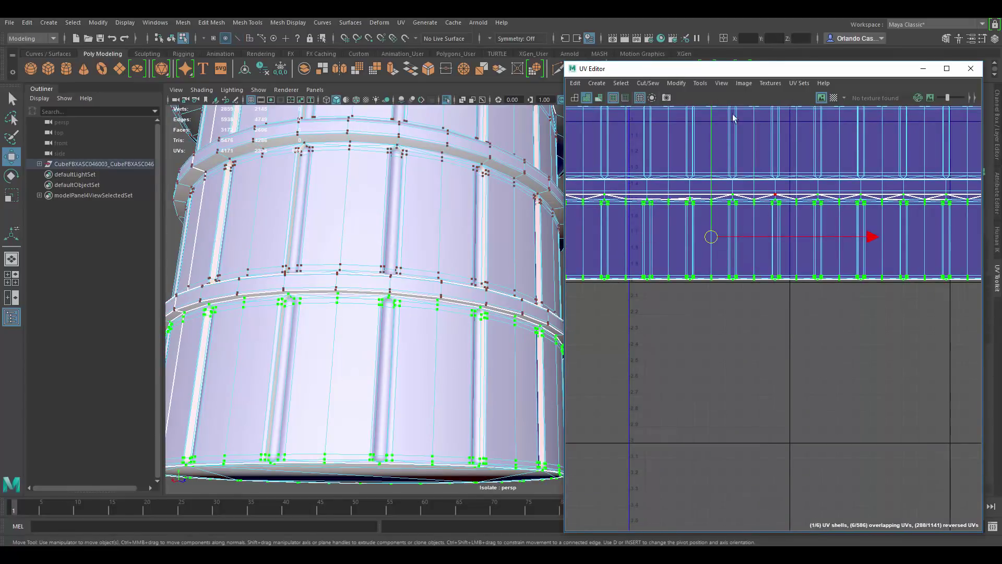
pyautogui.moveTo(714, 116); pyautogui.dragTo(704, 156)
pyautogui.scroll(5, 730, 214)
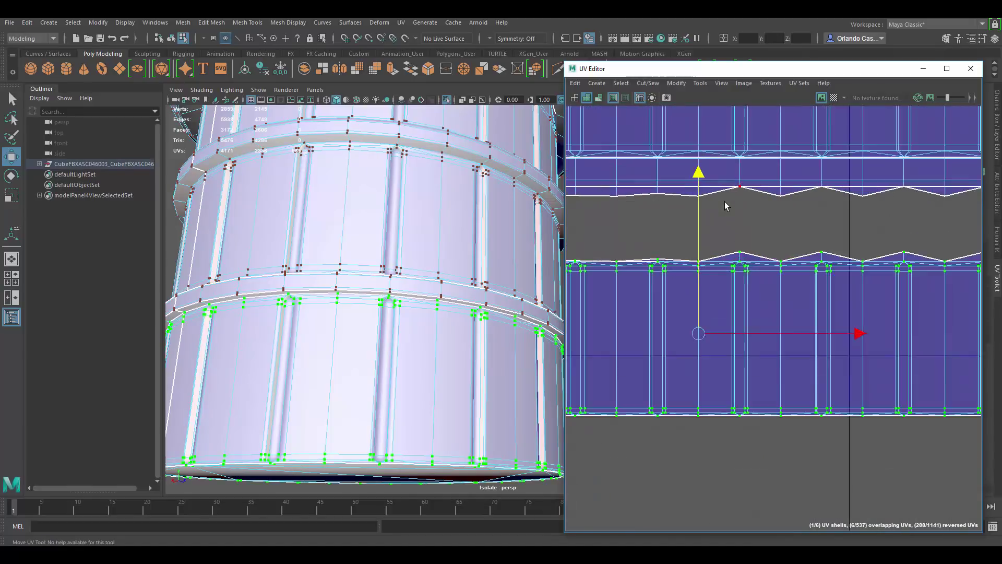
# - Show the checker texture again to compare the lowest wall section with the hoop's underside up close
pyautogui.scroll(8, 381, 291)
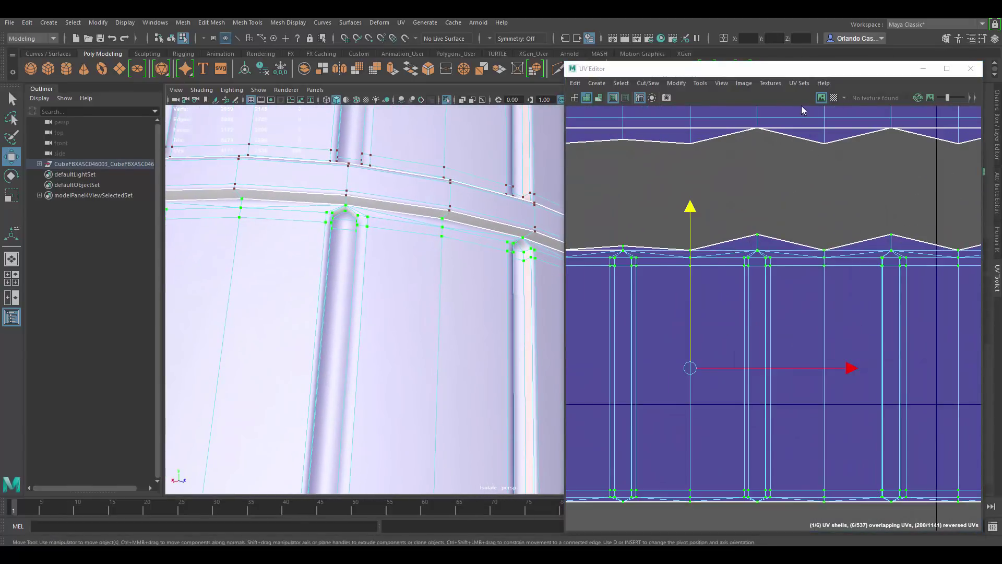
pyautogui.click(833, 98)
pyautogui.scroll(1, 353, 255)
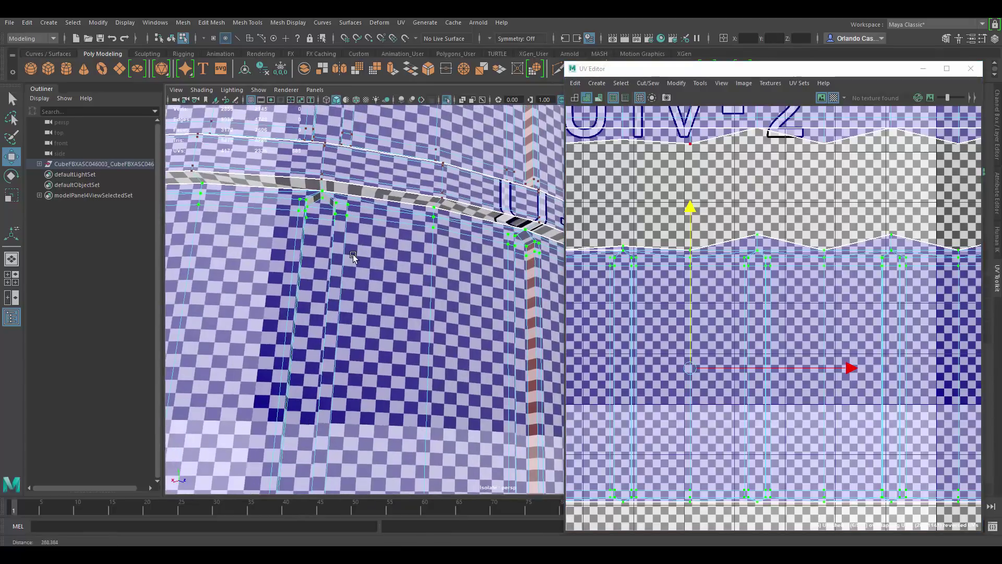
pyautogui.scroll(1, 355, 256)
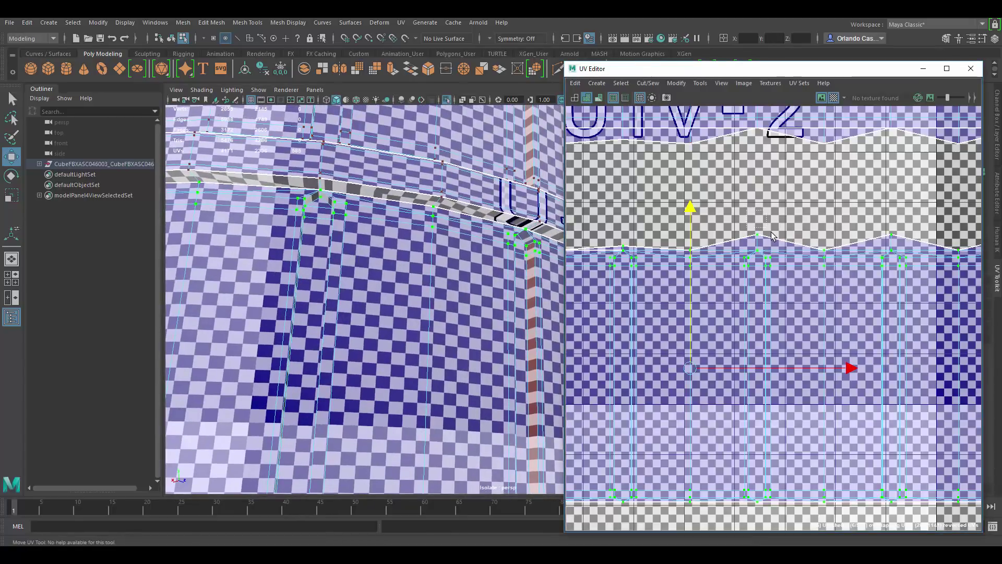
# - Locate the peak UV at a rib tip of the lowest wall shell on the model and try to move it vertically
pyautogui.click(774, 238)
pyautogui.press('f')
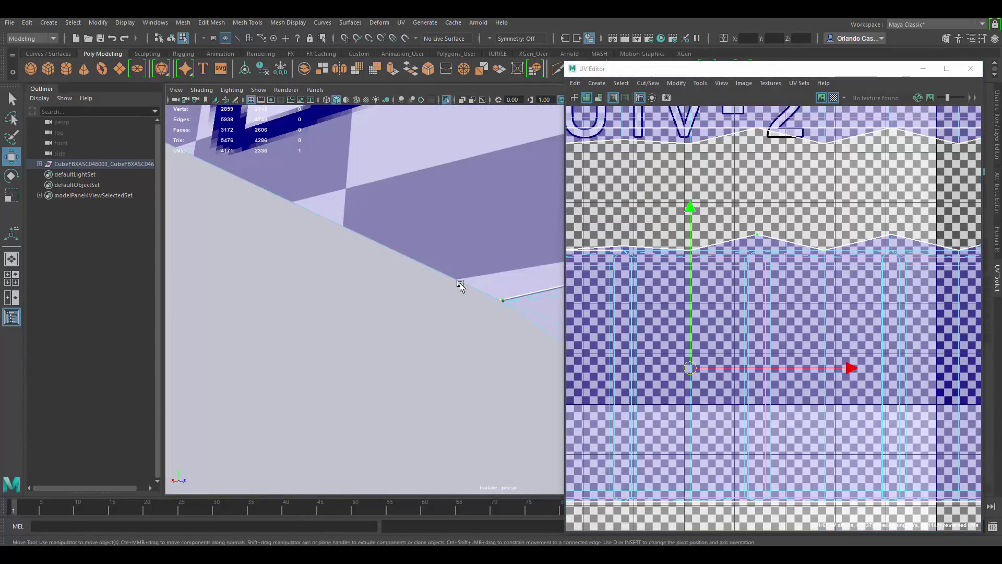
pyautogui.scroll(-3, 460, 284)
pyautogui.keyDown('alt'); pyautogui.moveTo(455, 275); pyautogui.dragTo(523, 321); pyautogui.keyUp('alt')
pyautogui.keyDown('alt'); pyautogui.moveTo(521, 312); pyautogui.dragTo(433, 261, button='middle'); pyautogui.keyUp('alt')
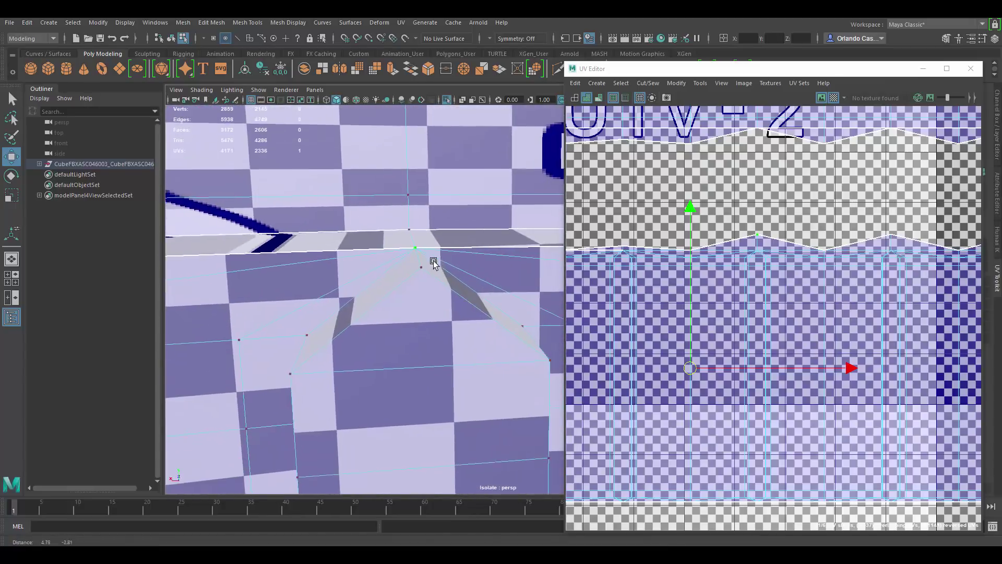
pyautogui.moveTo(433, 264)
pyautogui.keyDown('alt'); pyautogui.mouseDown()
pyautogui.moveTo(370, 296)
pyautogui.moveTo(474, 297)
pyautogui.moveTo(459, 253)
pyautogui.moveTo(418, 254)
pyautogui.mouseUp(); pyautogui.keyUp('alt')
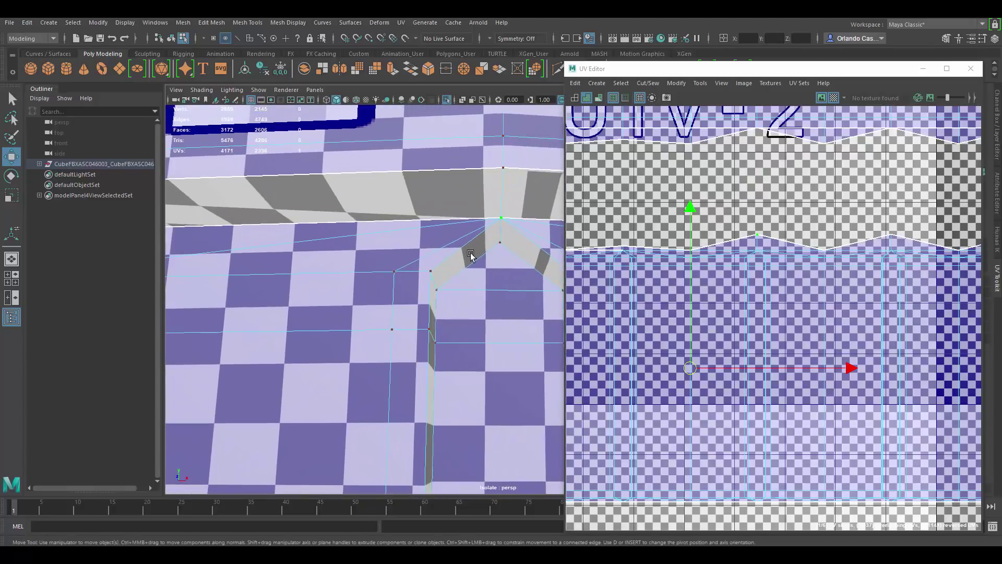
pyautogui.keyDown('alt'); pyautogui.moveTo(469, 252); pyautogui.dragTo(426, 249, button='middle'); pyautogui.keyUp('alt')
pyautogui.click(761, 236)
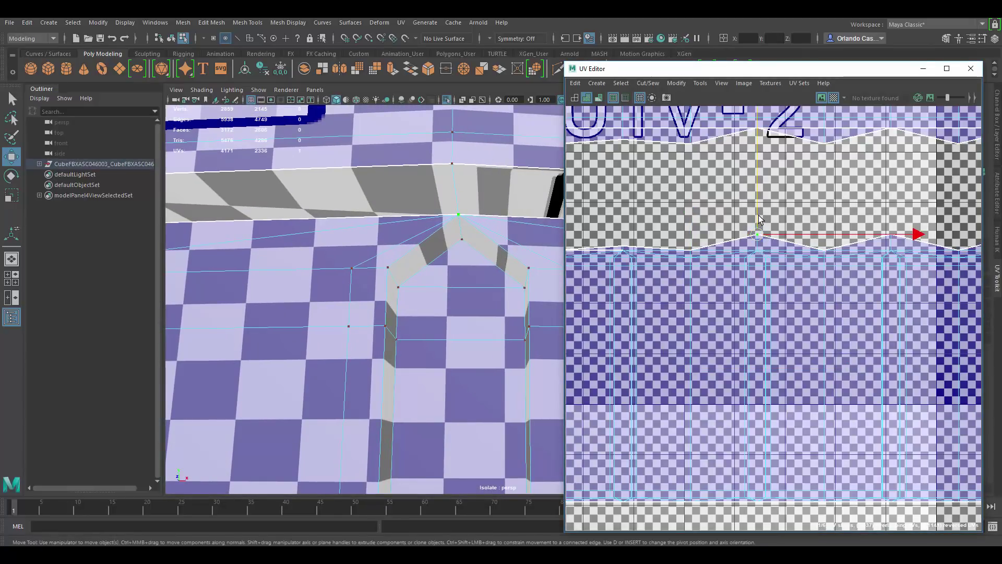
pyautogui.moveTo(759, 216)
pyautogui.mouseDown()
pyautogui.moveTo(759, 226)
pyautogui.moveTo(757, 205)
pyautogui.mouseUp()
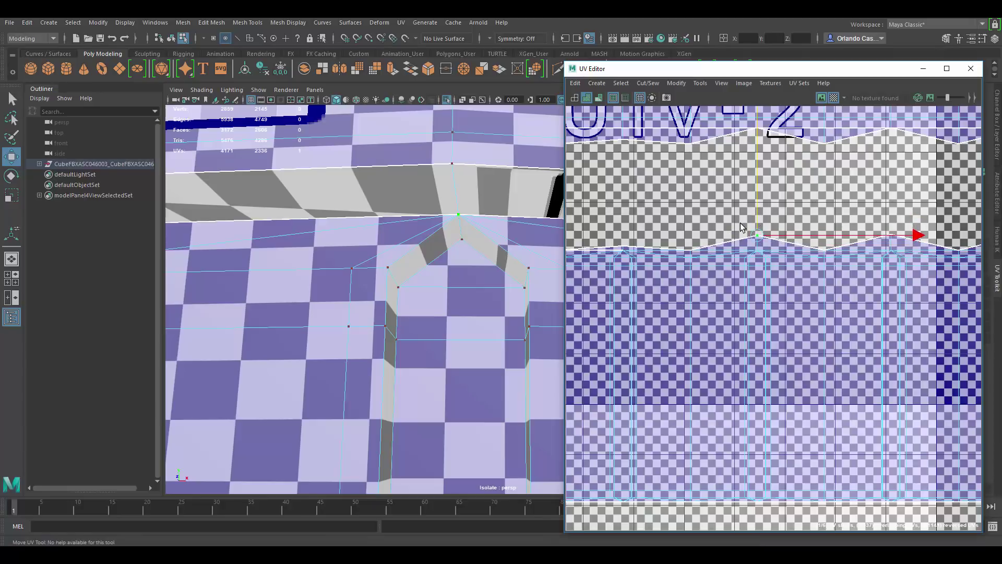
# - Select the two triangular faces forming the peak above the rib in the lowest wall shell, inspect them on the model, and delete them
pyautogui.moveTo(746, 226); pyautogui.dragTo(746, 255, button='right')
pyautogui.click(745, 244)
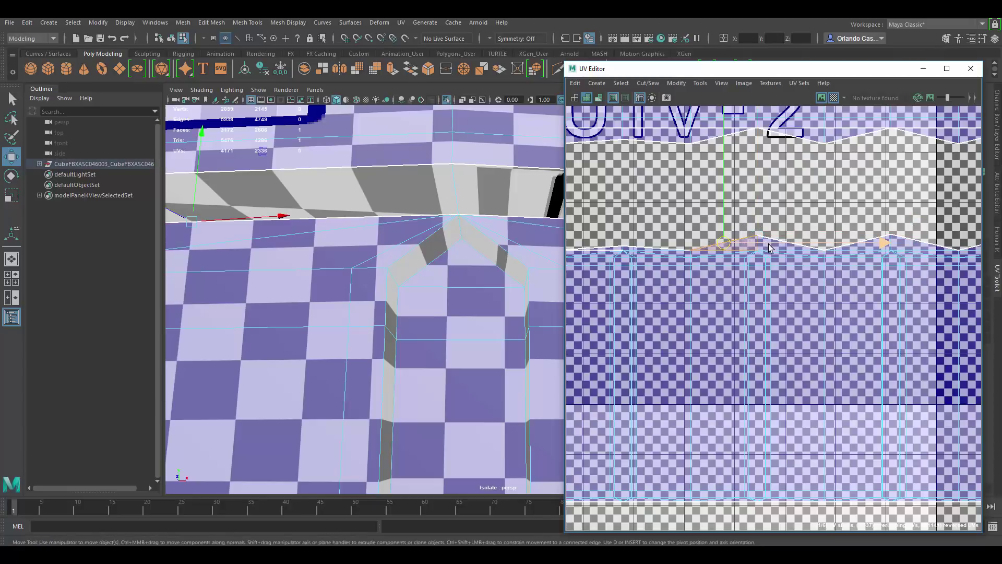
pyautogui.doubleClick(776, 247)
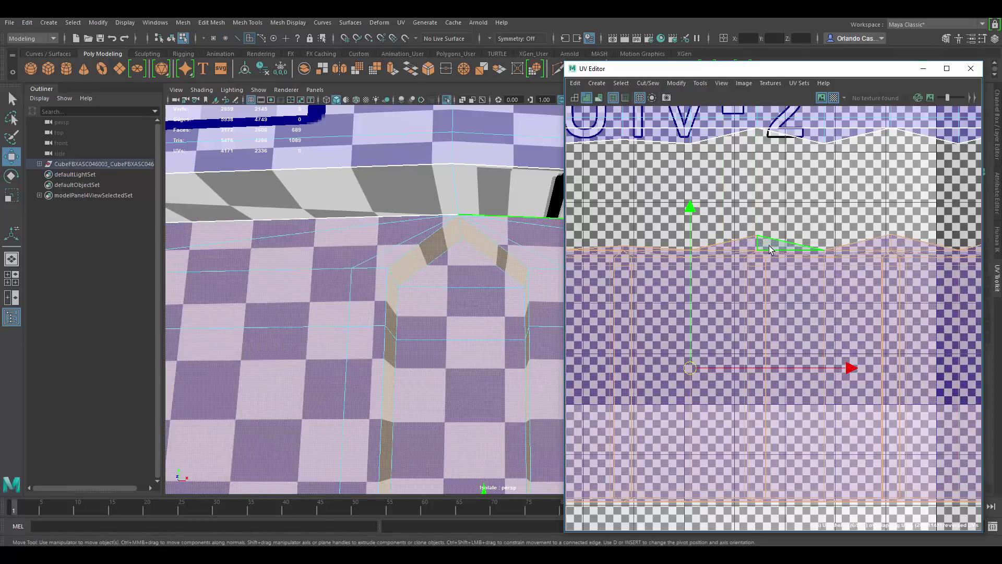
pyautogui.click(772, 245)
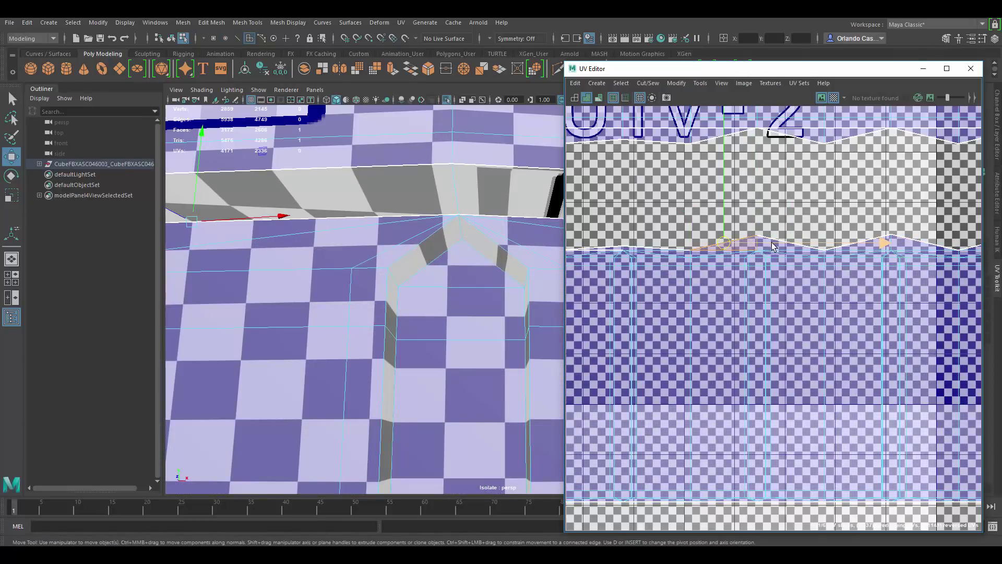
pyautogui.keyDown('shift'); pyautogui.click(773, 246); pyautogui.keyUp('shift')
pyautogui.keyDown('alt'); pyautogui.moveTo(396, 246); pyautogui.dragTo(343, 250, button='middle'); pyautogui.keyUp('alt')
pyautogui.scroll(-4, 390, 237)
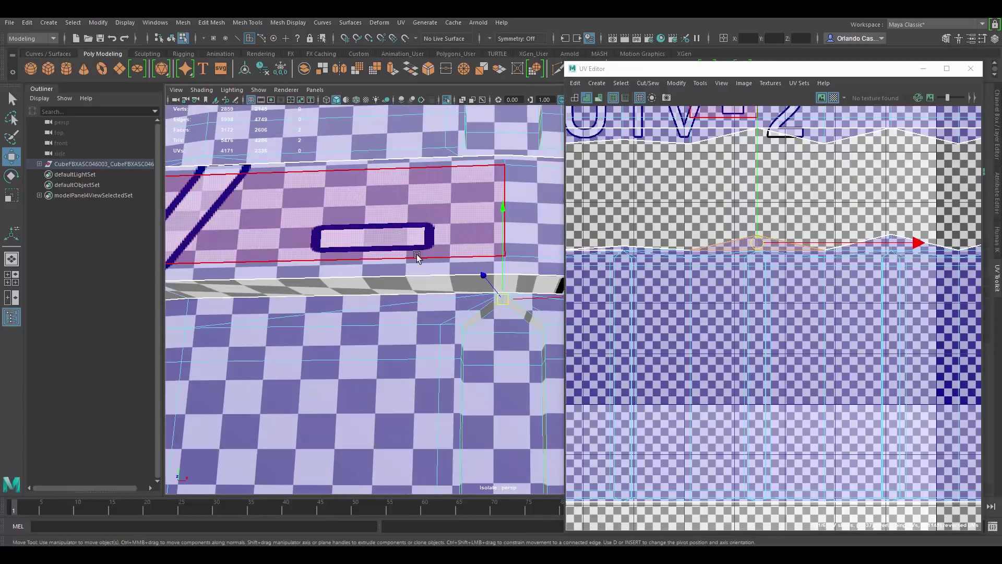
pyautogui.keyDown('alt'); pyautogui.moveTo(417, 258); pyautogui.dragTo(620, 306); pyautogui.keyUp('alt')
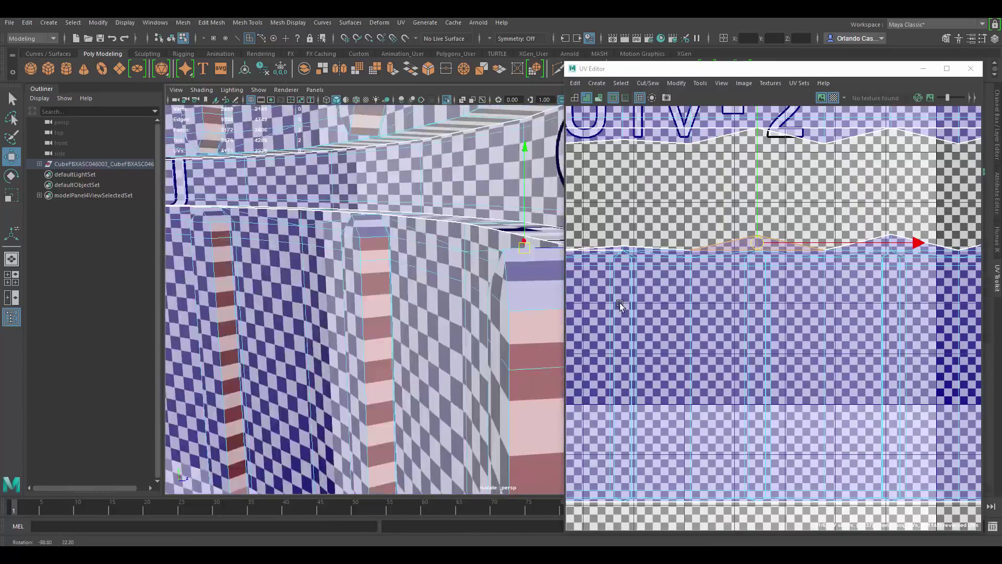
pyautogui.keyDown('alt'); pyautogui.moveTo(551, 294); pyautogui.dragTo(420, 289, button='middle'); pyautogui.keyUp('alt')
pyautogui.keyDown('alt'); pyautogui.moveTo(419, 288); pyautogui.dragTo(507, 291, button='right'); pyautogui.keyUp('alt')
pyautogui.keyDown('alt'); pyautogui.moveTo(507, 292); pyautogui.dragTo(546, 317); pyautogui.keyUp('alt')
pyautogui.moveTo(382, 244); pyautogui.dragTo(316, 253)
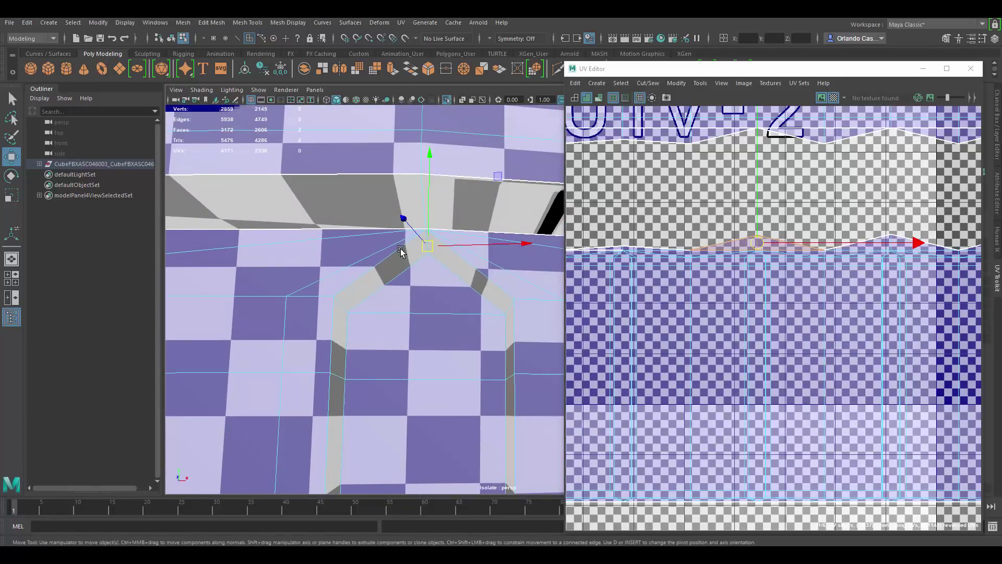
pyautogui.press('Delete')
pyautogui.moveTo(405, 248)
pyautogui.keyDown('alt'); pyautogui.mouseDown()
pyautogui.moveTo(522, 261)
pyautogui.moveTo(446, 237)
pyautogui.moveTo(475, 237)
pyautogui.moveTo(405, 247)
pyautogui.mouseUp(); pyautogui.keyUp('alt')
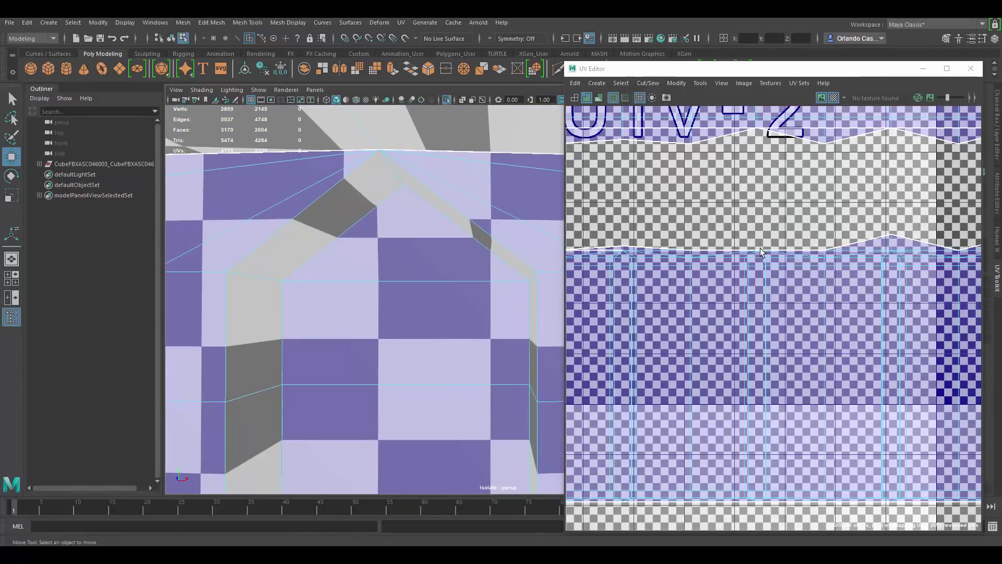
# - Select the two triangular faces of the next peak on the lowest wall shell and examine them up close on the model
pyautogui.click(864, 245)
pyautogui.scroll(5, 888, 239)
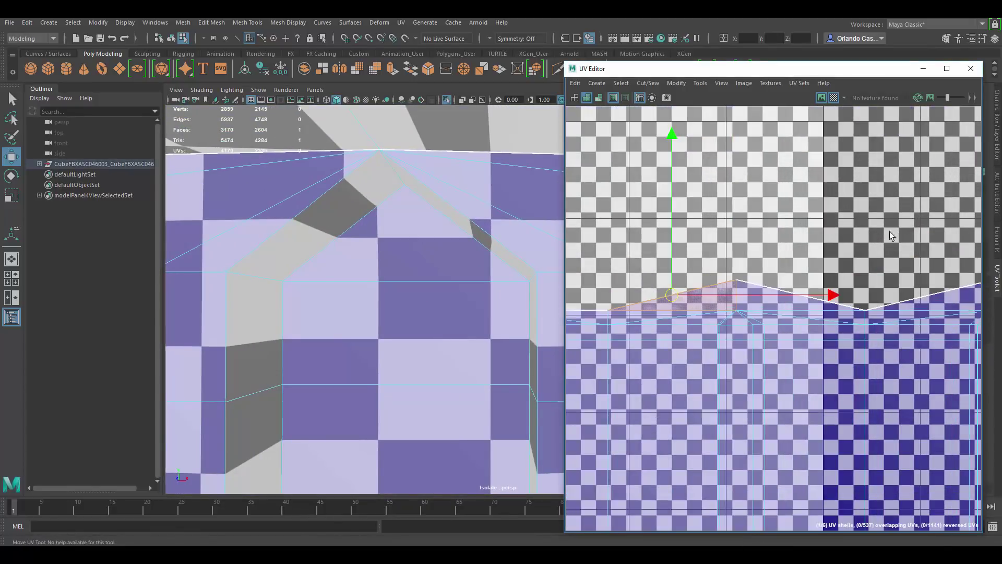
pyautogui.keyDown('shift'); pyautogui.click(749, 302); pyautogui.keyUp('shift')
pyautogui.press('f')
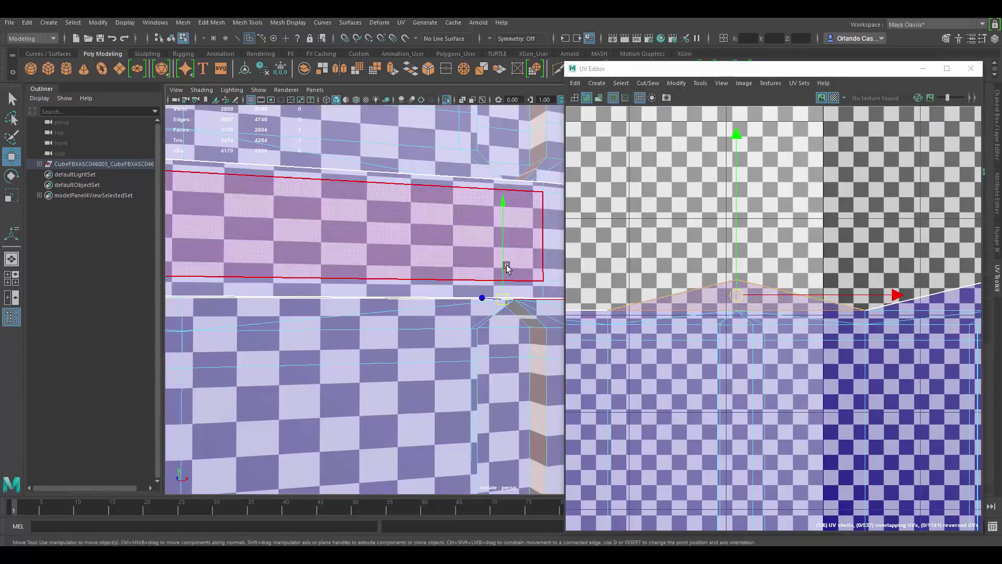
pyautogui.keyDown('alt'); pyautogui.moveTo(489, 294); pyautogui.dragTo(383, 209); pyautogui.keyUp('alt')
pyautogui.keyDown('alt'); pyautogui.moveTo(441, 270); pyautogui.dragTo(526, 286); pyautogui.keyUp('alt')
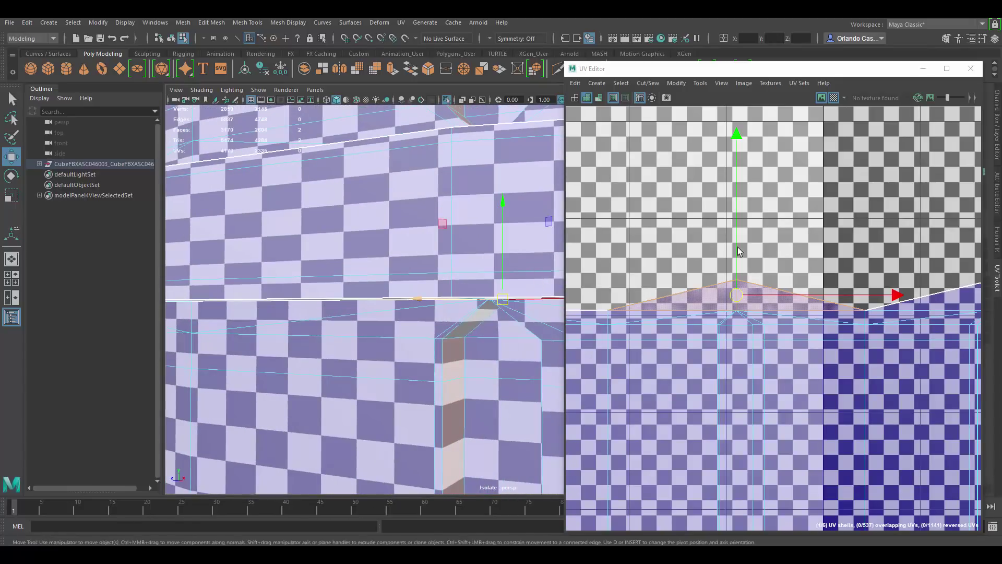
# - Add the remaining peak triangles along the lowest wall shell through the U3 tile to the selection and delete their UVs
pyautogui.keyDown('alt'); pyautogui.moveTo(904, 313); pyautogui.dragTo(683, 255, button='middle'); pyautogui.keyUp('alt')
pyautogui.scroll(-3, 777, 262)
pyautogui.keyDown('alt'); pyautogui.moveTo(783, 219); pyautogui.dragTo(684, 217, button='middle'); pyautogui.keyUp('alt')
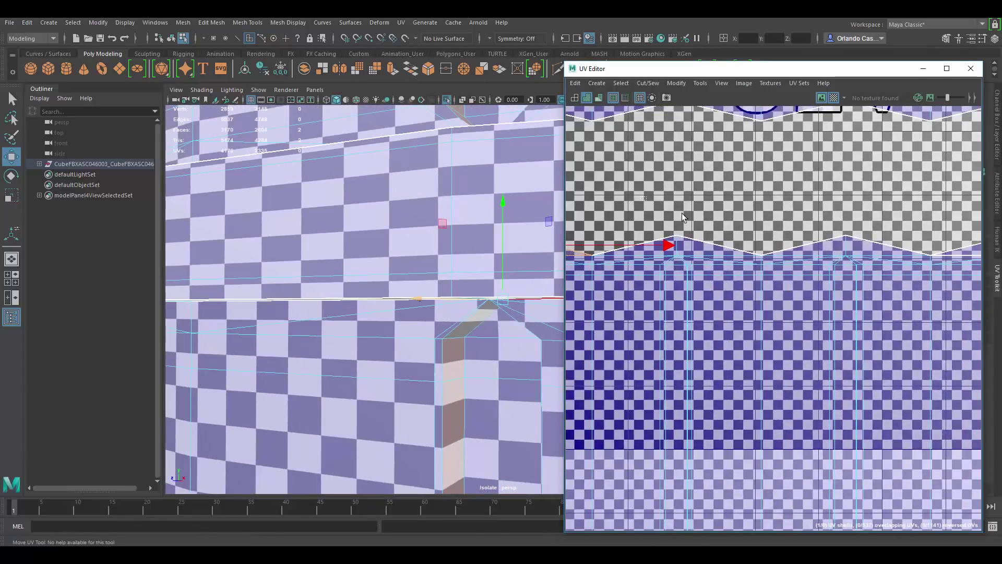
pyautogui.keyDown('shift'); pyautogui.moveTo(908, 244); pyautogui.dragTo(908, 245); pyautogui.keyUp('shift')
pyautogui.keyDown('alt'); pyautogui.moveTo(928, 213); pyautogui.dragTo(642, 221, button='middle'); pyautogui.keyUp('alt')
pyautogui.scroll(-2, 688, 216)
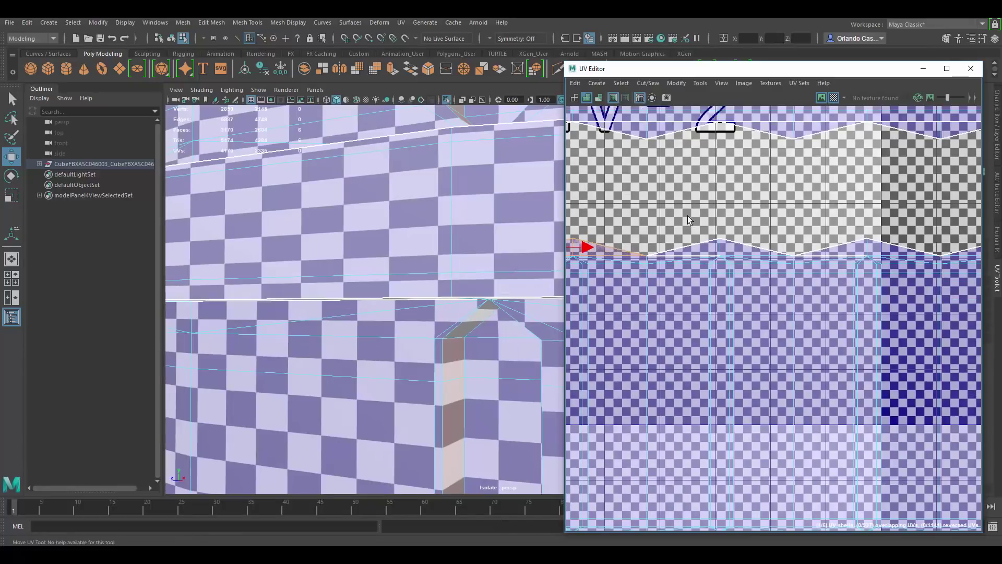
pyautogui.keyDown('shift'); pyautogui.moveTo(926, 244); pyautogui.dragTo(926, 243); pyautogui.keyUp('shift')
pyautogui.keyDown('alt'); pyautogui.moveTo(870, 222); pyautogui.dragTo(696, 232, button='middle'); pyautogui.keyUp('alt')
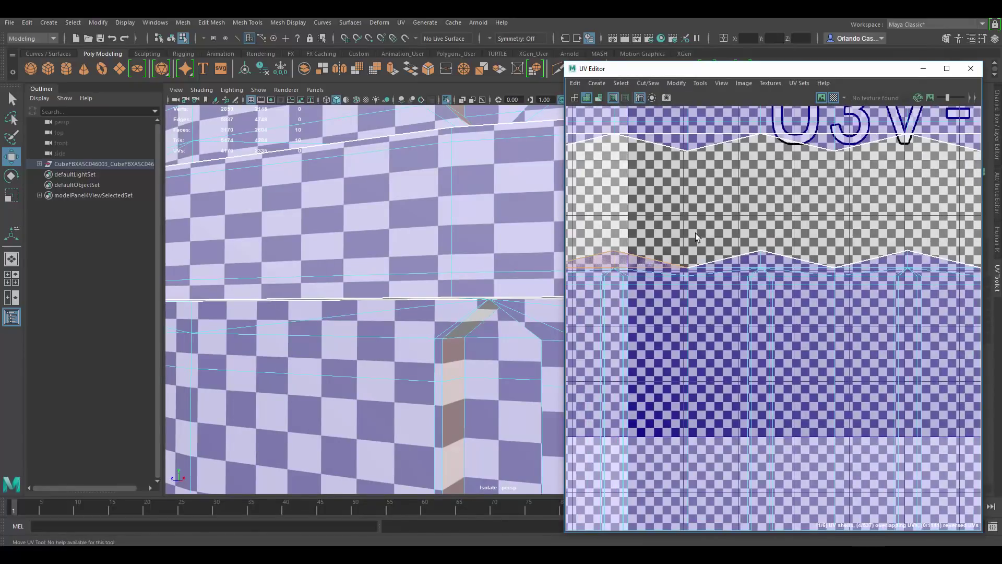
pyautogui.scroll(-3, 744, 231)
pyautogui.keyDown('shift'); pyautogui.moveTo(862, 245); pyautogui.dragTo(862, 247); pyautogui.keyUp('shift')
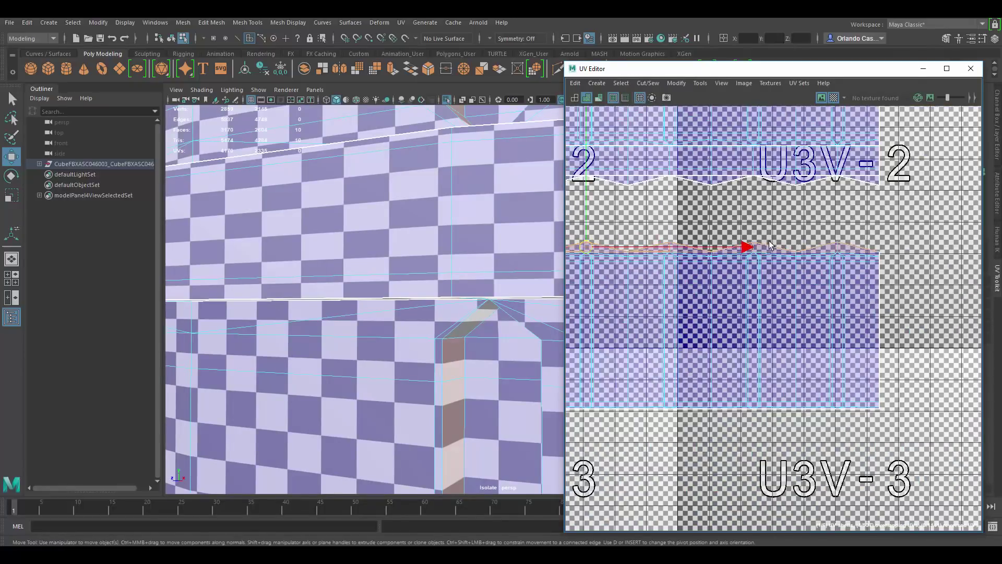
pyautogui.keyDown('alt'); pyautogui.moveTo(748, 246); pyautogui.dragTo(893, 278, button='middle'); pyautogui.keyUp('alt')
pyautogui.press('f')
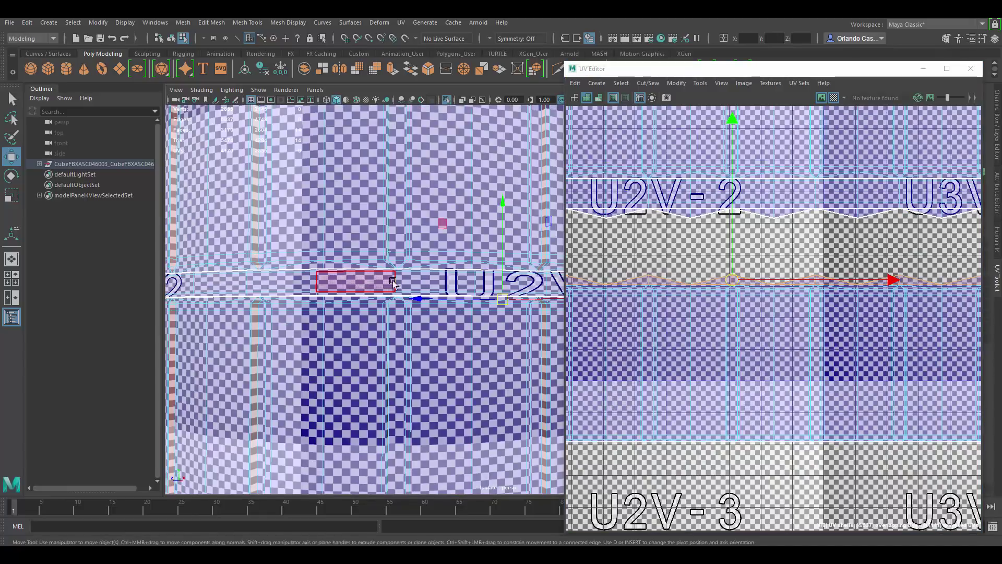
pyautogui.keyDown('alt'); pyautogui.moveTo(438, 285); pyautogui.dragTo(472, 318); pyautogui.keyUp('alt')
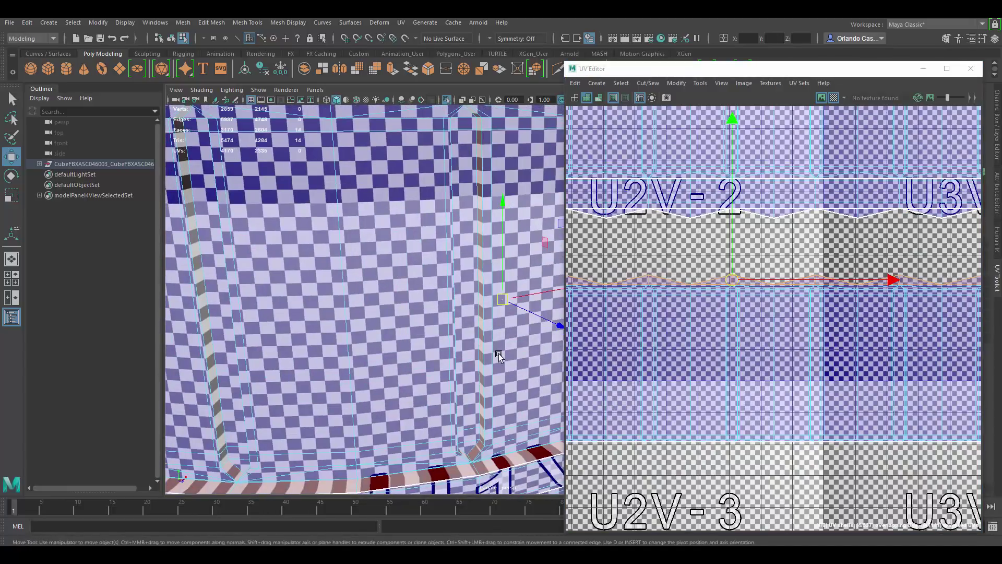
pyautogui.keyDown('alt'); pyautogui.moveTo(499, 354); pyautogui.dragTo(780, 289, button='right'); pyautogui.keyUp('alt')
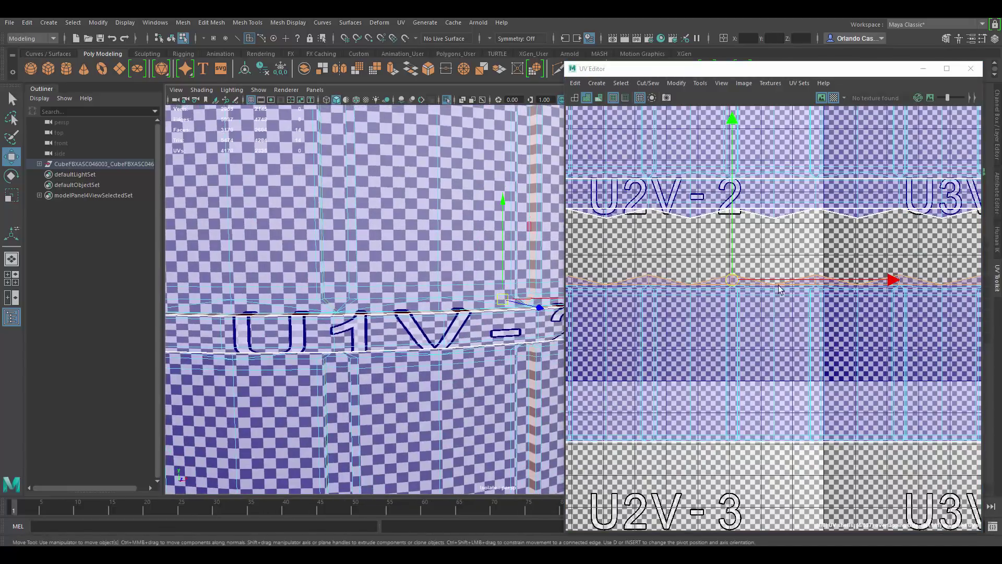
pyautogui.scroll(-2, 800, 254)
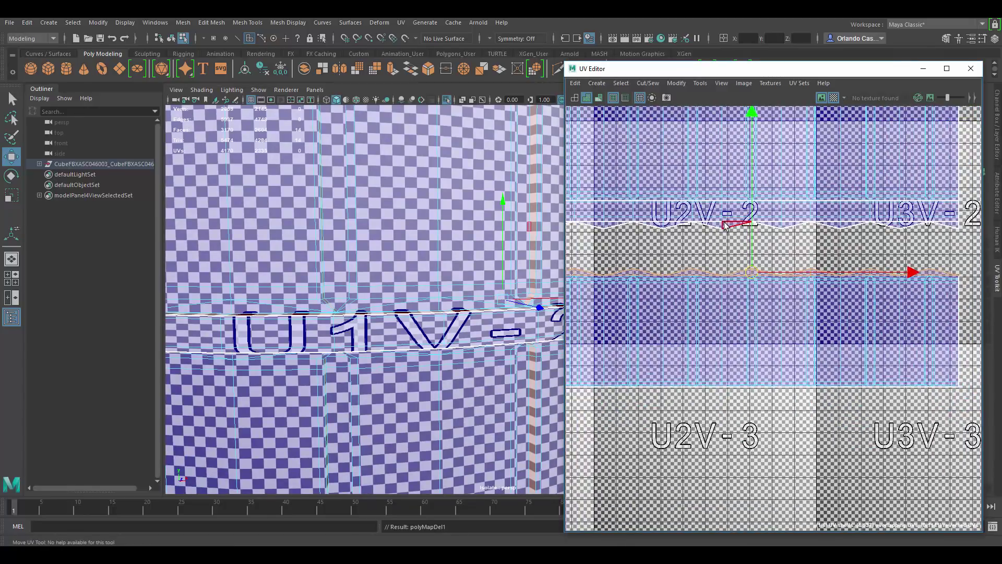
pyautogui.press('Delete')
# - Select the peak triangles along the U-2 and U-1 end of the lowest wall shell and delete their UVs
pyautogui.scroll(-1, 702, 226)
pyautogui.keyDown('alt'); pyautogui.moveTo(760, 277); pyautogui.dragTo(966, 280, button='middle'); pyautogui.keyUp('alt')
pyautogui.keyDown('alt'); pyautogui.moveTo(713, 277); pyautogui.dragTo(965, 279, button='middle'); pyautogui.keyUp('alt')
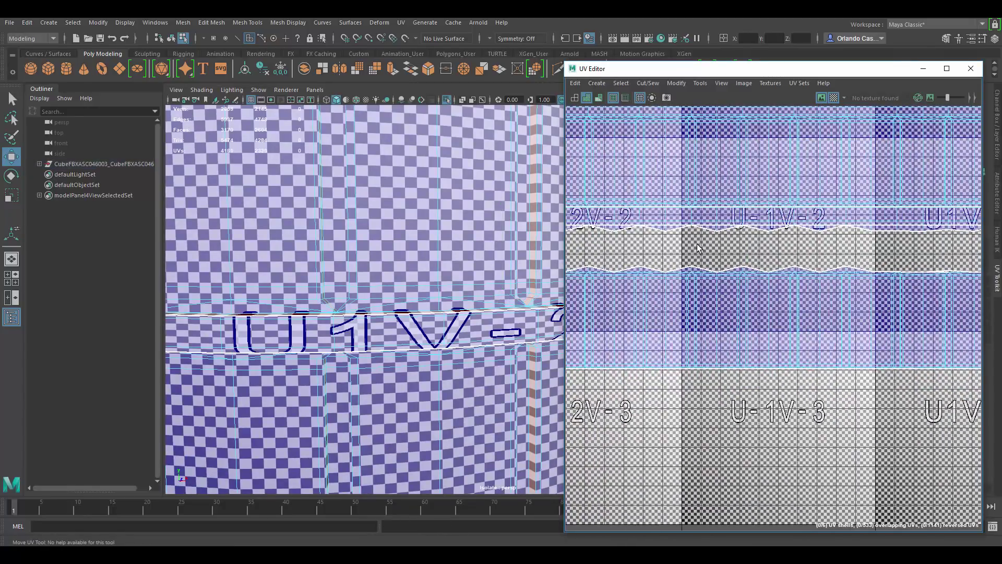
pyautogui.keyDown('alt'); pyautogui.moveTo(699, 248); pyautogui.dragTo(713, 250, button='middle'); pyautogui.keyUp('alt')
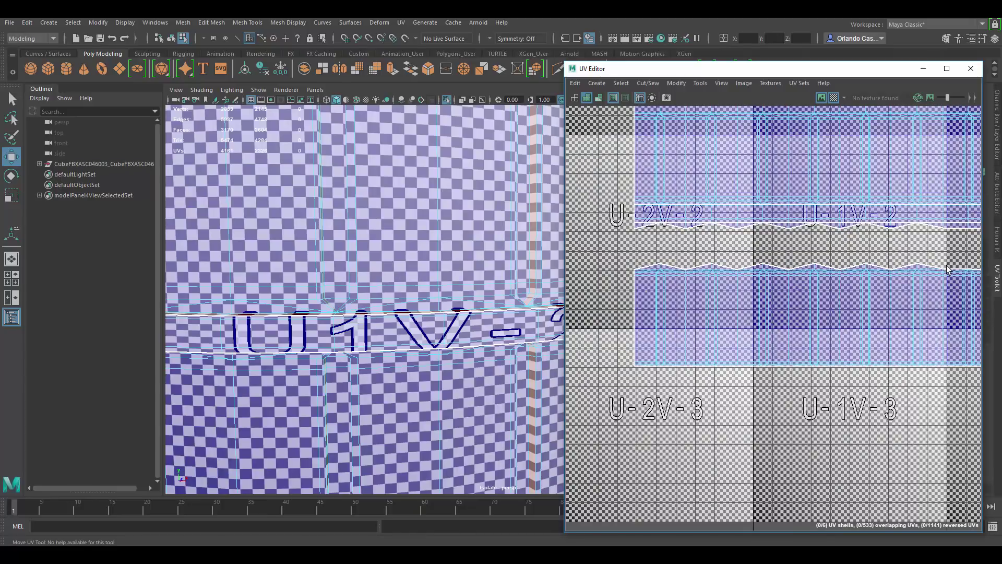
pyautogui.moveTo(948, 268); pyautogui.dragTo(714, 269)
pyautogui.press('Delete')
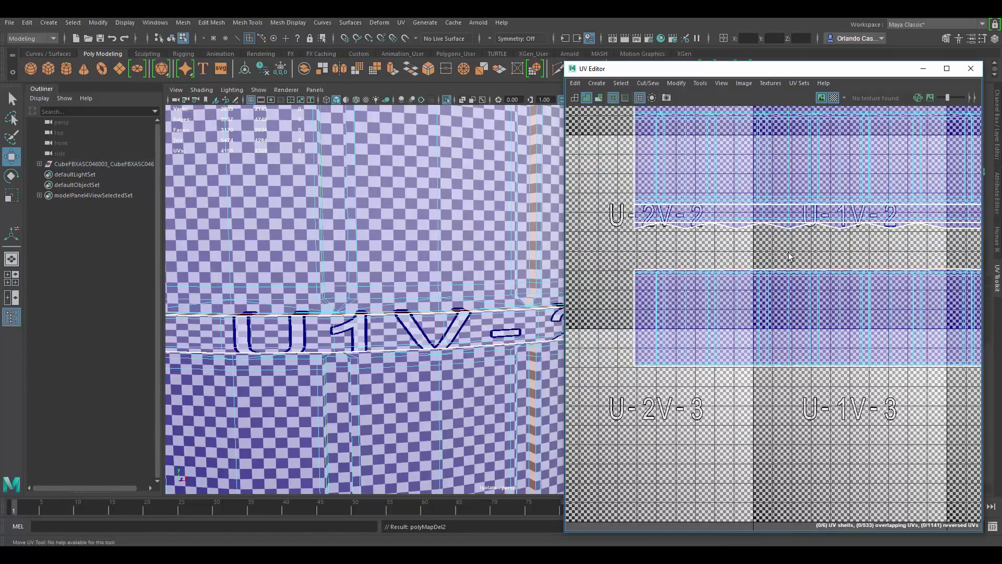
# - Try to move two hoop underside faces on the zigzag UV border downward while checking the checker pattern on the model
pyautogui.keyDown('alt'); pyautogui.moveTo(850, 272); pyautogui.dragTo(703, 294, button='middle'); pyautogui.keyUp('alt')
pyautogui.keyDown('alt'); pyautogui.moveTo(748, 257); pyautogui.dragTo(796, 244, button='right'); pyautogui.keyUp('alt')
pyautogui.keyDown('alt'); pyautogui.moveTo(795, 244); pyautogui.dragTo(744, 254, button='middle'); pyautogui.keyUp('alt')
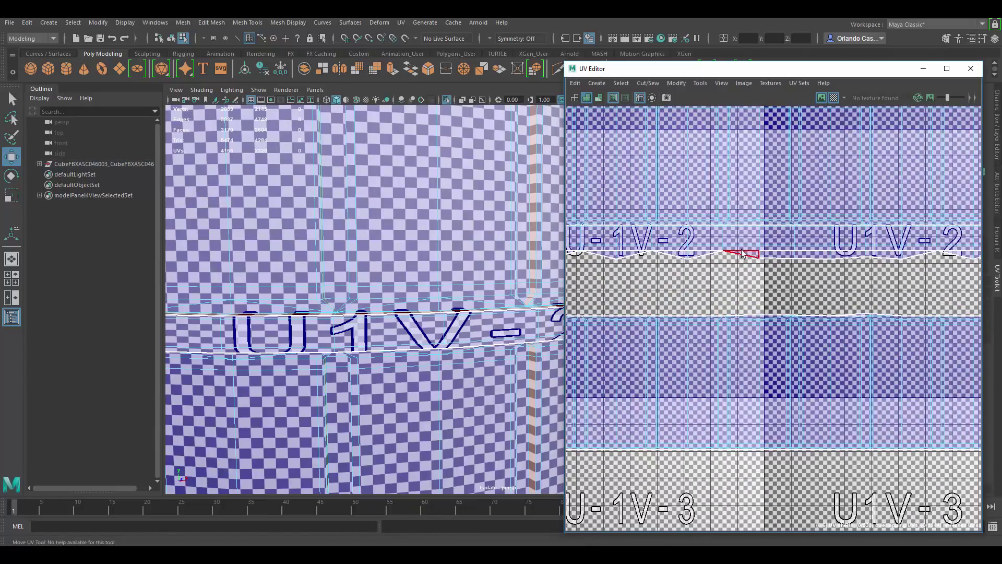
pyautogui.click(707, 255)
pyautogui.press('f')
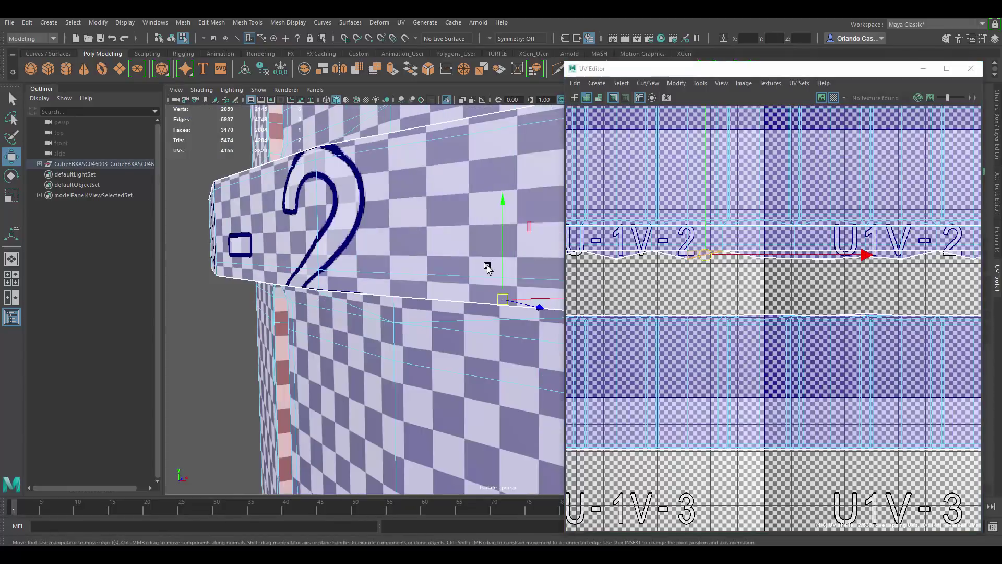
pyautogui.keyDown('alt'); pyautogui.moveTo(422, 285); pyautogui.dragTo(465, 224); pyautogui.keyUp('alt')
pyautogui.keyDown('alt'); pyautogui.moveTo(403, 312); pyautogui.dragTo(575, 281); pyautogui.keyUp('alt')
pyautogui.moveTo(707, 254); pyautogui.dragTo(707, 267)
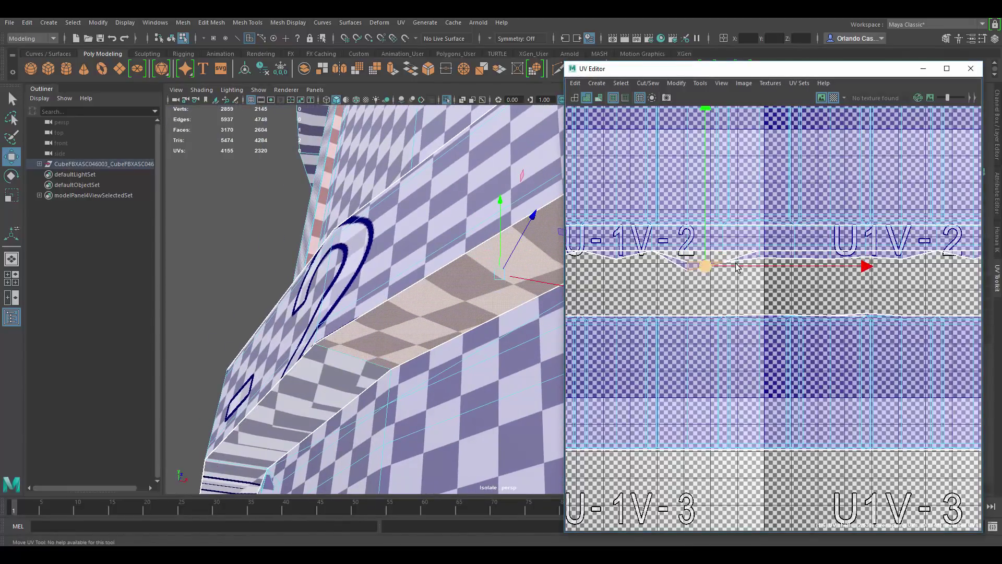
pyautogui.hotkey('ctrl', 'z')
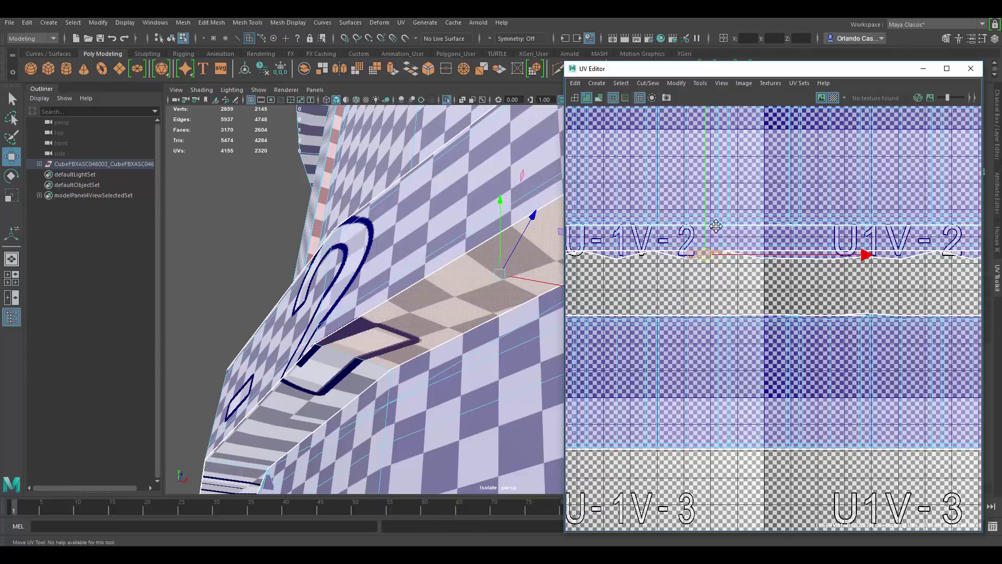
# - Select the zigzag border edges of the lower hoop's underside along the full length of its UV shell
pyautogui.keyDown('alt'); pyautogui.moveTo(716, 226); pyautogui.dragTo(854, 196, button='middle'); pyautogui.keyUp('alt')
pyautogui.keyDown('alt'); pyautogui.moveTo(692, 191); pyautogui.dragTo(925, 192, button='middle'); pyautogui.keyUp('alt')
pyautogui.scroll(4, 699, 224)
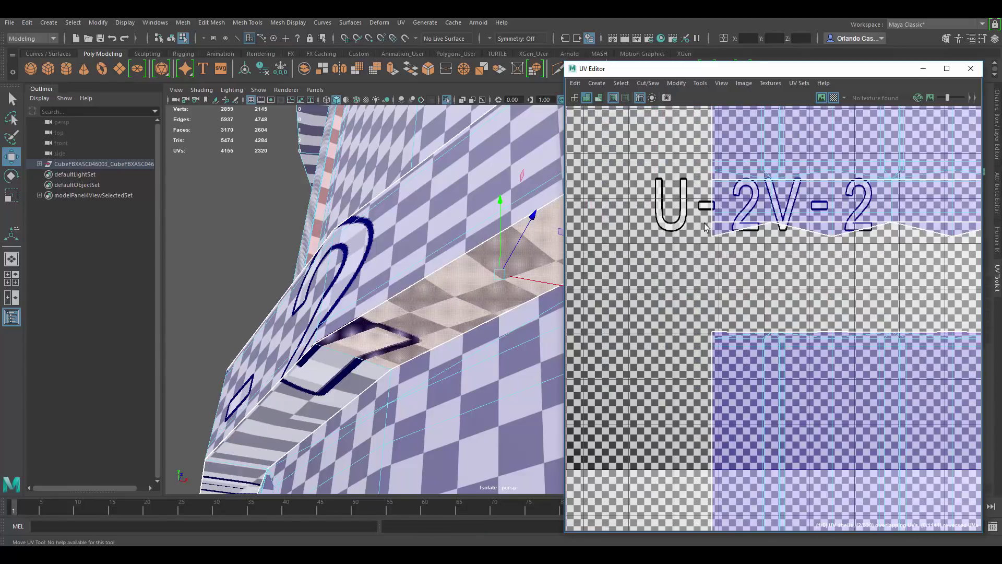
pyautogui.click(740, 230)
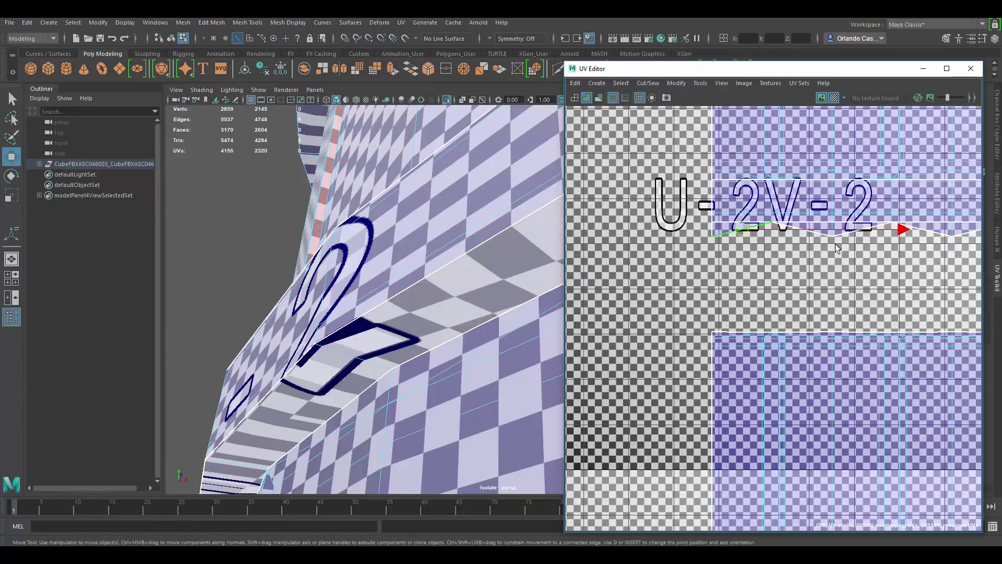
pyautogui.keyDown('alt'); pyautogui.moveTo(918, 261); pyautogui.dragTo(558, 259, button='middle'); pyautogui.keyUp('alt')
pyautogui.keyDown('alt'); pyautogui.moveTo(965, 256); pyautogui.dragTo(764, 251, button='middle'); pyautogui.keyUp('alt')
pyautogui.doubleClick(754, 231)
pyautogui.keyDown('alt'); pyautogui.moveTo(830, 246); pyautogui.dragTo(585, 252, button='middle'); pyautogui.keyUp('alt')
pyautogui.scroll(-3, 816, 253)
pyautogui.keyDown('alt'); pyautogui.moveTo(888, 255); pyautogui.dragTo(652, 256, button='middle'); pyautogui.keyUp('alt')
pyautogui.keyDown('shift'); pyautogui.doubleClick(799, 246); pyautogui.keyUp('shift')
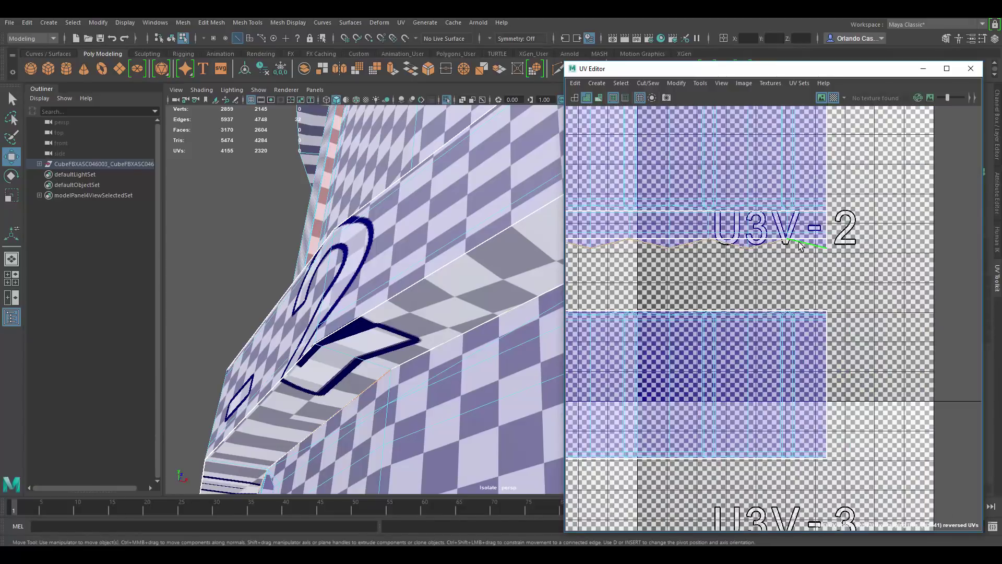
# - Try to deselect the stray edges on the upper border of the lowest wall shell
pyautogui.keyDown('alt'); pyautogui.moveTo(729, 246); pyautogui.dragTo(951, 237, button='middle'); pyautogui.keyUp('alt')
pyautogui.scroll(-5, 740, 253)
pyautogui.scroll(1, 740, 245)
pyautogui.keyDown('alt'); pyautogui.moveTo(740, 244); pyautogui.dragTo(895, 244, button='middle'); pyautogui.keyUp('alt')
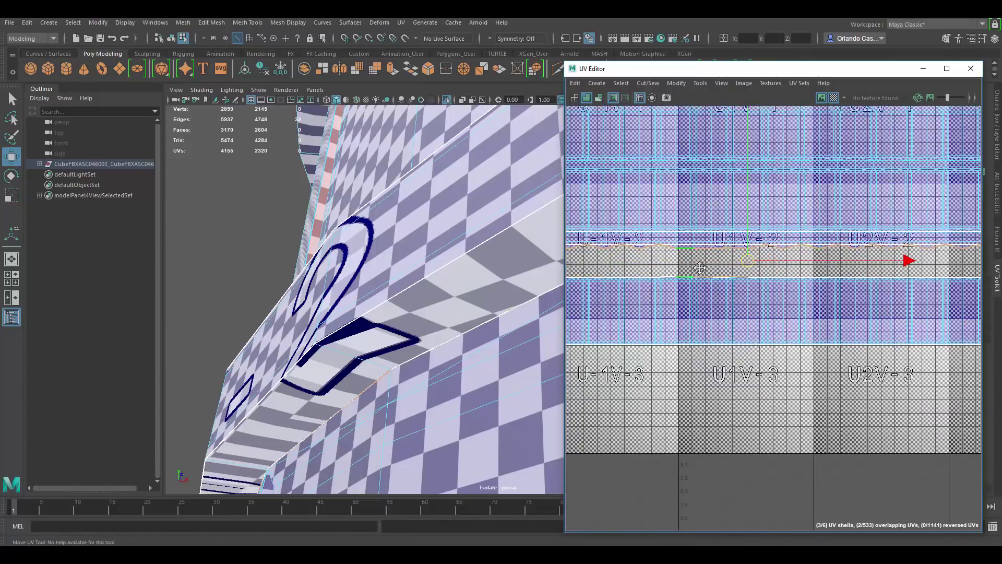
pyautogui.keyDown('alt'); pyautogui.moveTo(698, 268); pyautogui.dragTo(753, 263, button='middle'); pyautogui.keyUp('alt')
pyautogui.keyDown('ctrl'); pyautogui.moveTo(726, 268); pyautogui.dragTo(852, 294); pyautogui.keyUp('ctrl')
pyautogui.scroll(4, 762, 253)
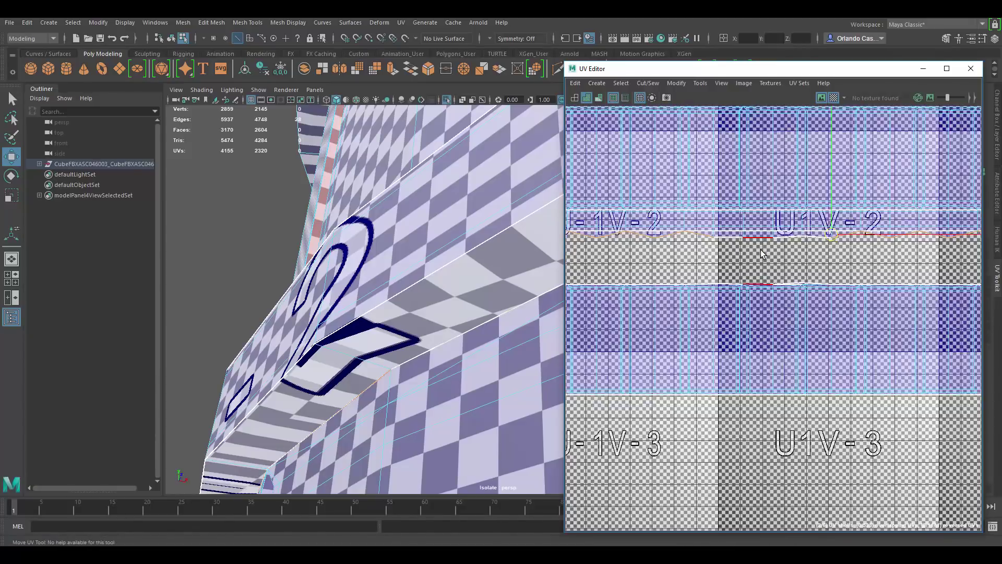
pyautogui.hotkey('ctrl', 'z')
# - Convert the border edge selection to UVs and deselect the ones on the lowest wall shell
pyautogui.scroll(1, 762, 261)
pyautogui.keyDown('ctrl'); pyautogui.moveTo(772, 252); pyautogui.dragTo(902, 255, button='right'); pyautogui.keyUp('ctrl')
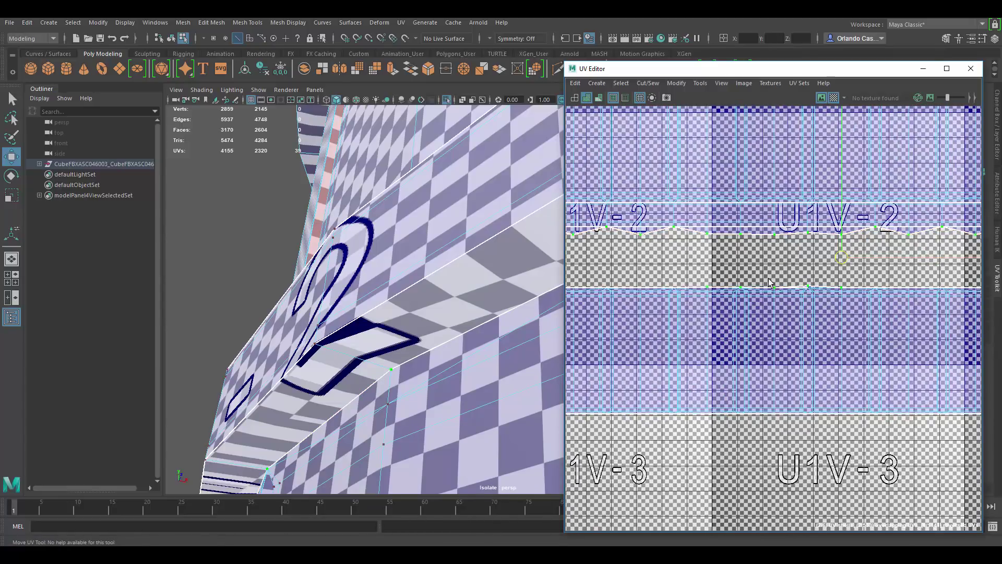
pyautogui.keyDown('ctrl'); pyautogui.moveTo(885, 289); pyautogui.dragTo(918, 307); pyautogui.keyUp('ctrl')
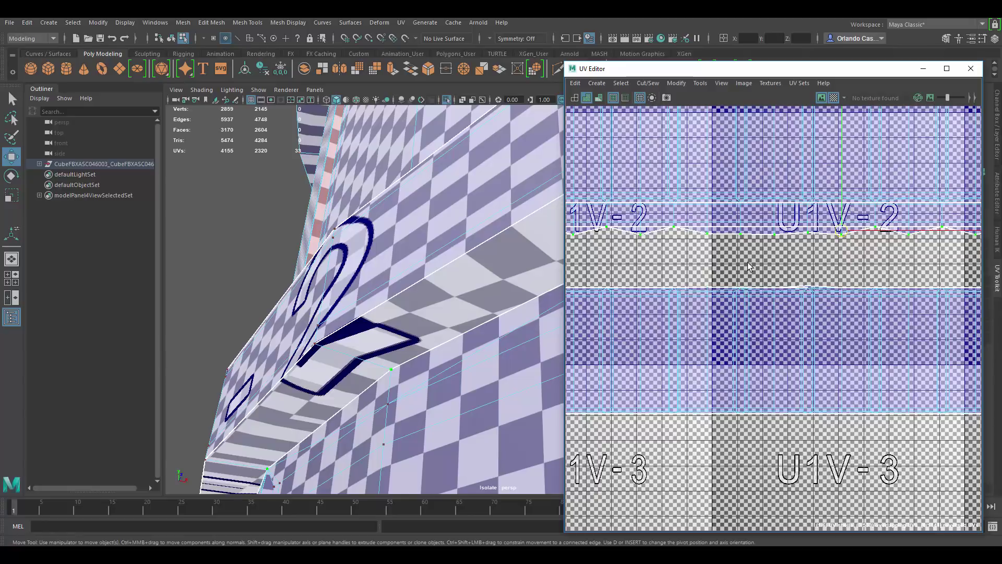
# - Align the selected border UVs of the lower hoop's underside along V to the minimum so the zigzag becomes straight
pyautogui.scroll(-5, 730, 258)
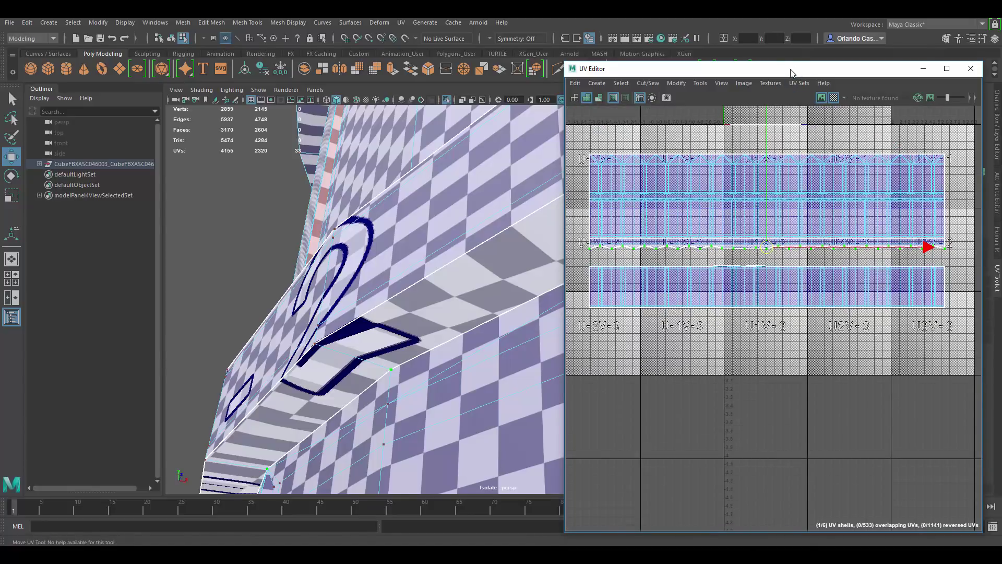
pyautogui.moveTo(791, 73); pyautogui.dragTo(640, 70)
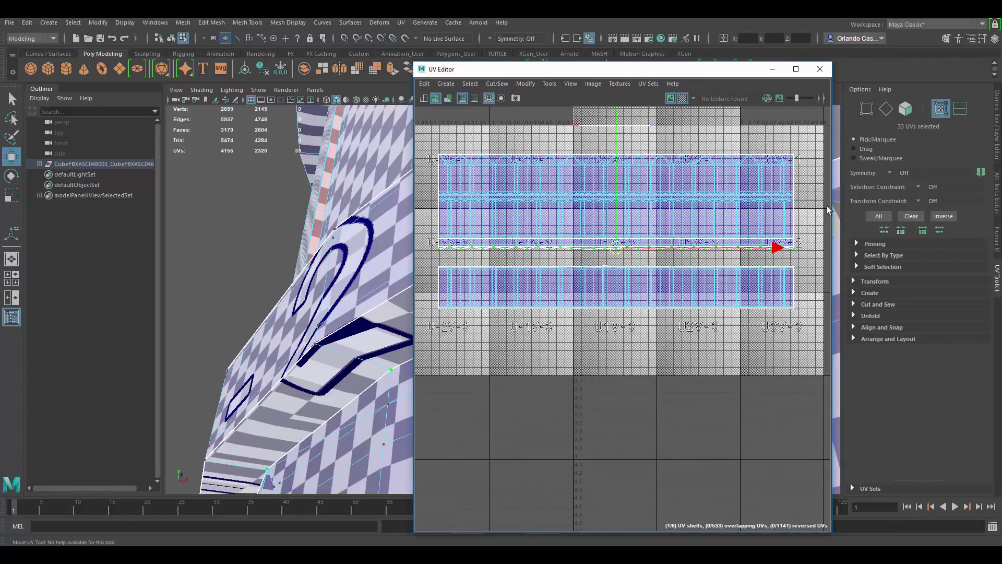
pyautogui.click(862, 328)
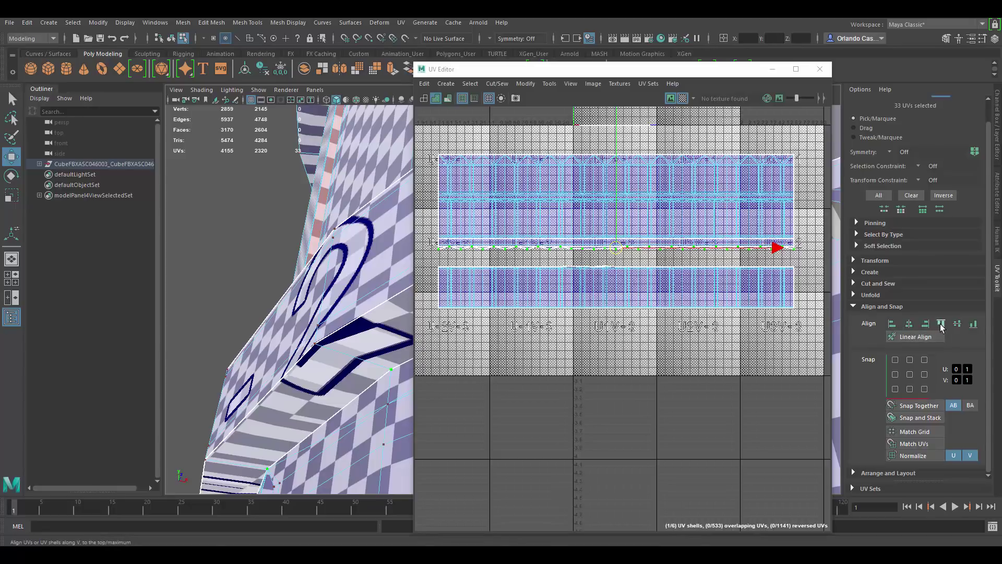
pyautogui.click(973, 326)
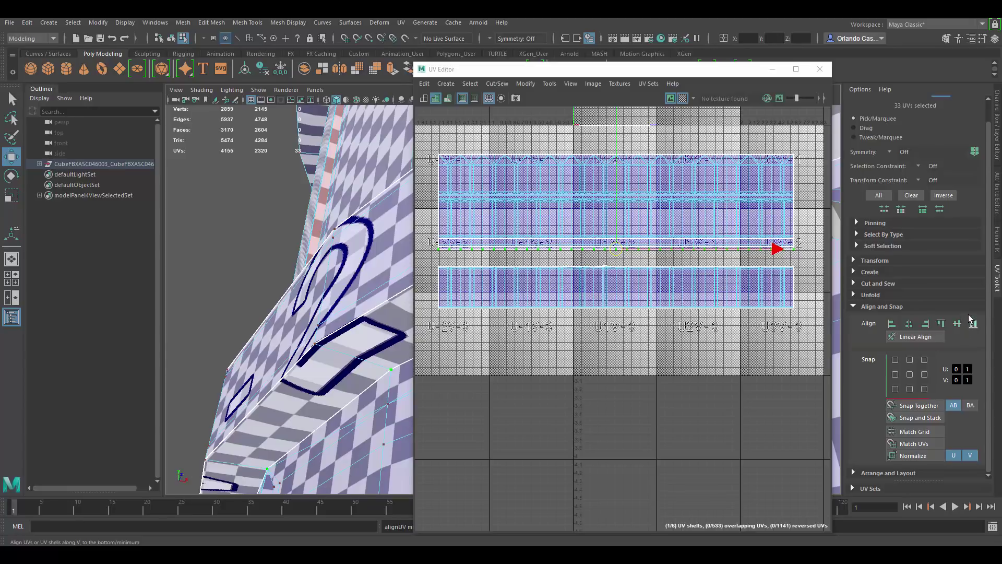
pyautogui.moveTo(709, 72); pyautogui.dragTo(812, 74)
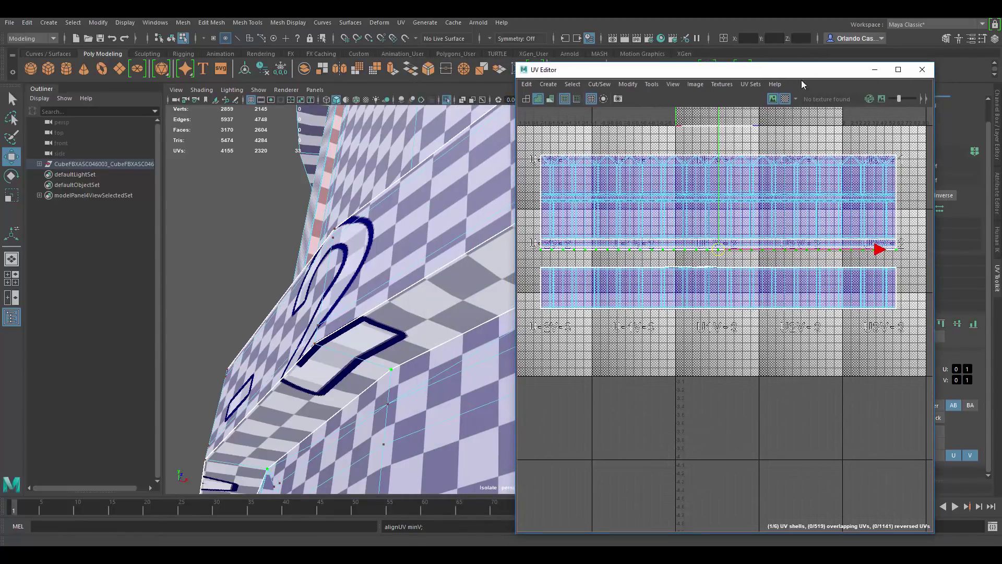
# - Adjust the straightened border UVs slightly downward in V while checking the checker pattern on the hoop's underside
pyautogui.scroll(5, 690, 247)
pyautogui.keyDown('alt'); pyautogui.moveTo(627, 270); pyautogui.dragTo(657, 244, button='middle'); pyautogui.keyUp('alt')
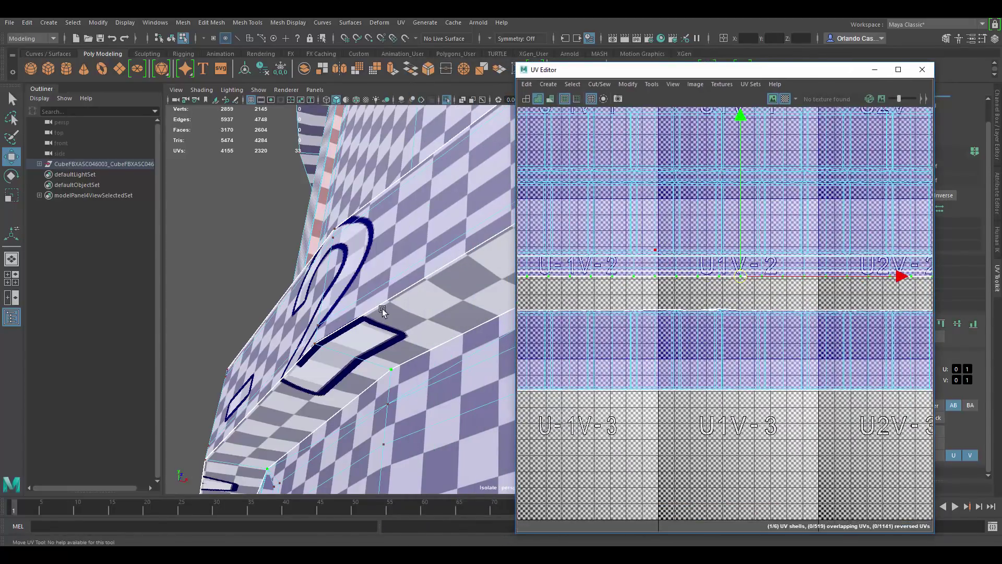
pyautogui.keyDown('alt'); pyautogui.moveTo(383, 311); pyautogui.dragTo(472, 214); pyautogui.keyUp('alt')
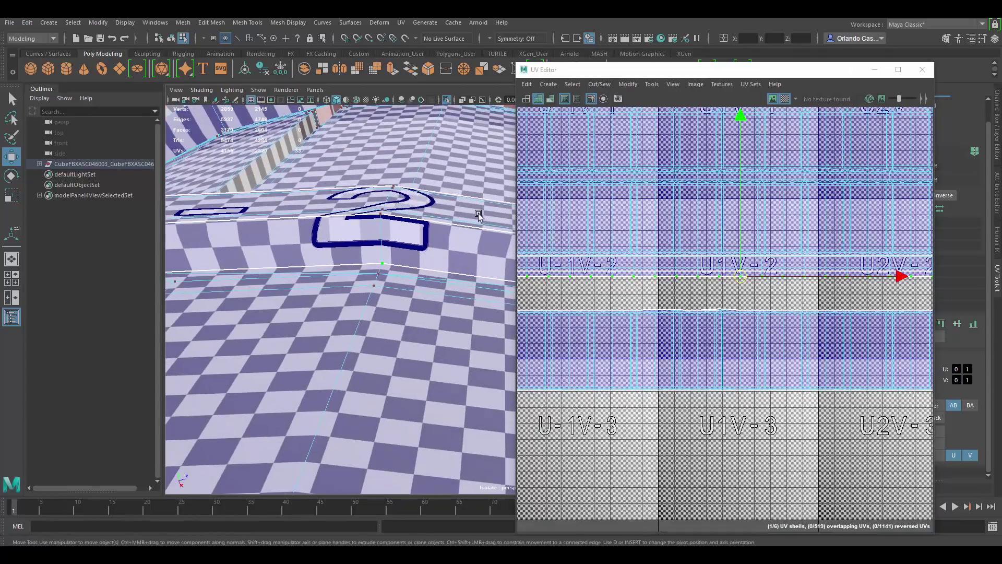
pyautogui.scroll(3, 708, 213)
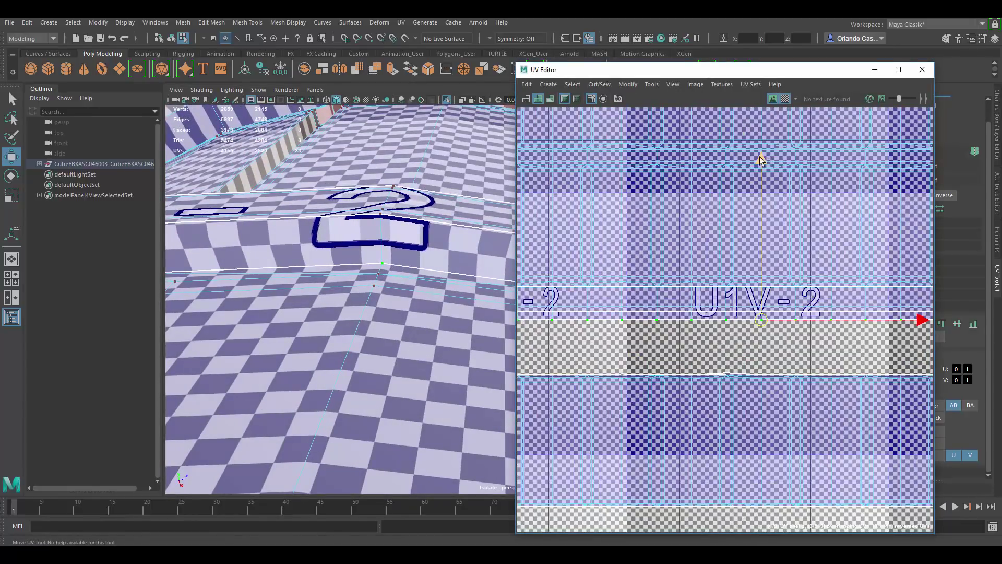
pyautogui.moveTo(760, 157); pyautogui.dragTo(761, 160)
pyautogui.keyDown('alt'); pyautogui.moveTo(320, 222); pyautogui.dragTo(416, 235); pyautogui.keyUp('alt')
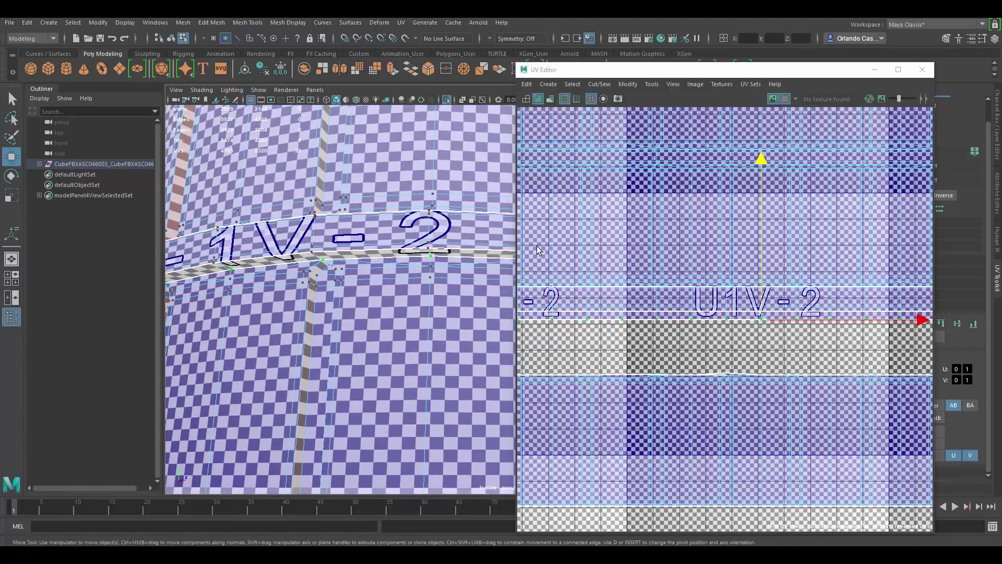
pyautogui.keyDown('alt'); pyautogui.moveTo(437, 250); pyautogui.dragTo(592, 270, button='right'); pyautogui.keyUp('alt')
# - Shift the lower hoop's UV shells along V to separate the hoop front from the underside and the wall above
pyautogui.keyDown('alt'); pyautogui.moveTo(699, 261); pyautogui.dragTo(689, 229, button='middle'); pyautogui.keyUp('alt')
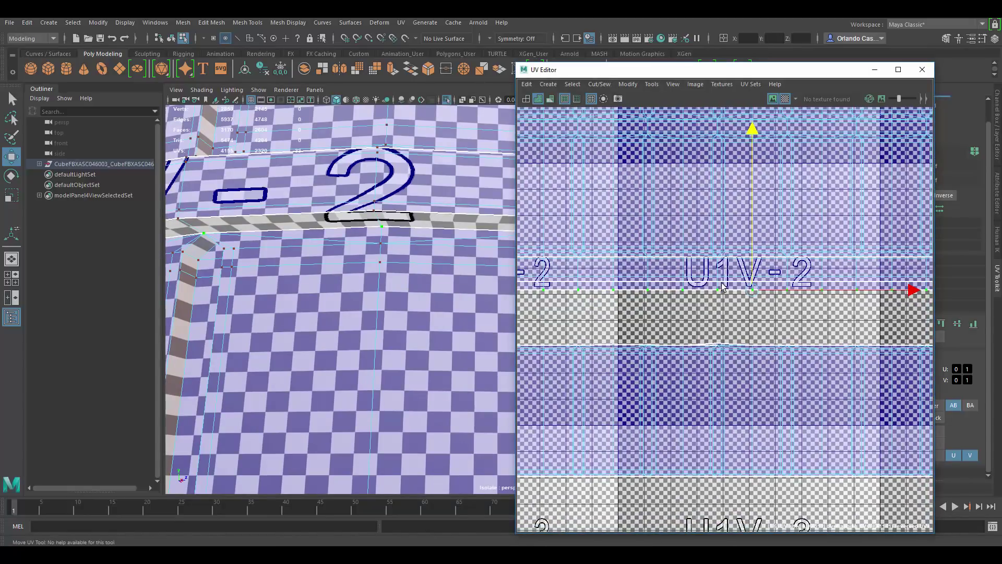
pyautogui.doubleClick(712, 288)
pyautogui.moveTo(751, 125); pyautogui.dragTo(751, 120)
pyautogui.keyDown('shift'); pyautogui.doubleClick(715, 276); pyautogui.keyUp('shift')
pyautogui.keyDown('alt'); pyautogui.moveTo(372, 247); pyautogui.dragTo(380, 268); pyautogui.keyUp('alt')
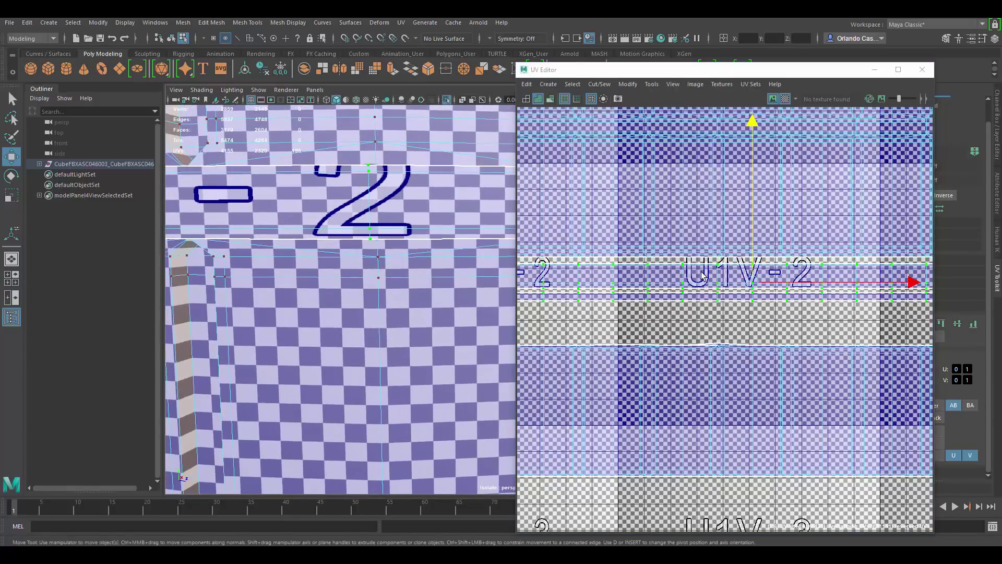
# - Scale the hoop front's UV shell down to about half its height in V and move it slightly lower
pyautogui.click(686, 273)
pyautogui.click(711, 270)
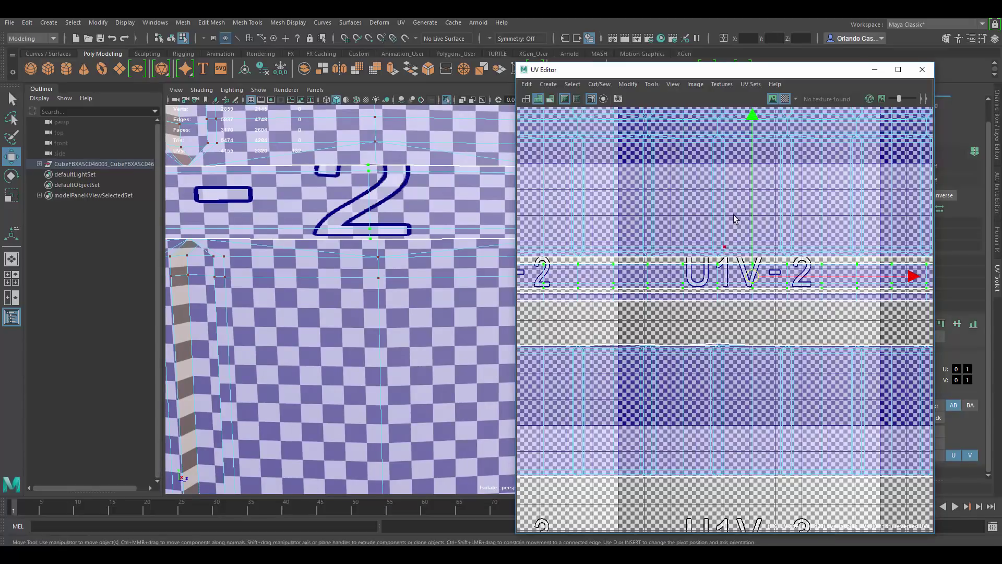
pyautogui.press('r')
pyautogui.moveTo(756, 124); pyautogui.dragTo(758, 193)
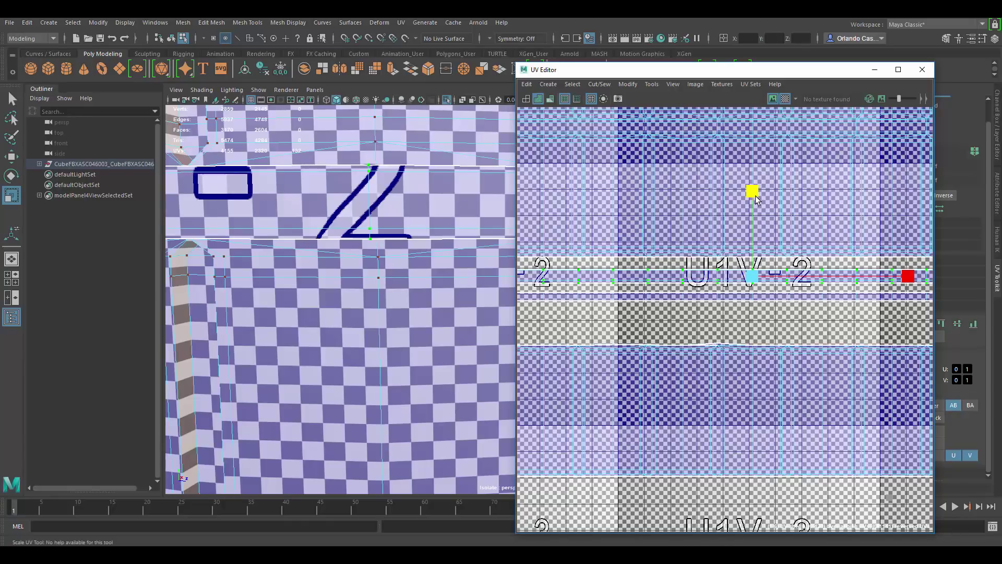
pyautogui.press('w')
pyautogui.moveTo(753, 123); pyautogui.dragTo(749, 131)
# - Add the hoop's underside shell to the selection and move both hoop shells down toward the lowest wall shell
pyautogui.keyDown('alt'); pyautogui.moveTo(761, 285); pyautogui.dragTo(751, 270, button='middle'); pyautogui.keyUp('alt')
pyautogui.scroll(3, 747, 275)
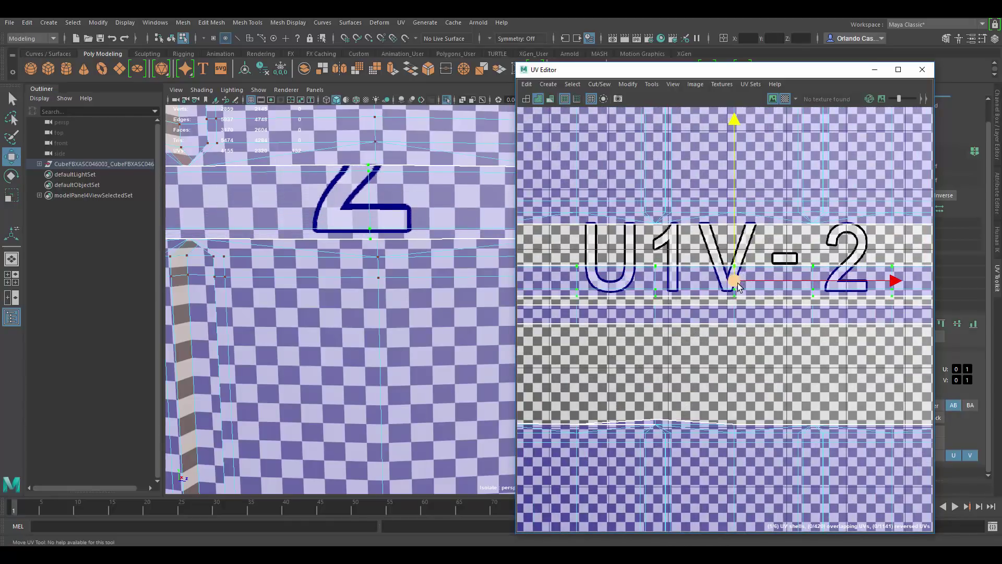
pyautogui.keyDown('alt'); pyautogui.moveTo(733, 308); pyautogui.dragTo(728, 296, button='middle'); pyautogui.keyUp('alt')
pyautogui.scroll(1, 727, 295)
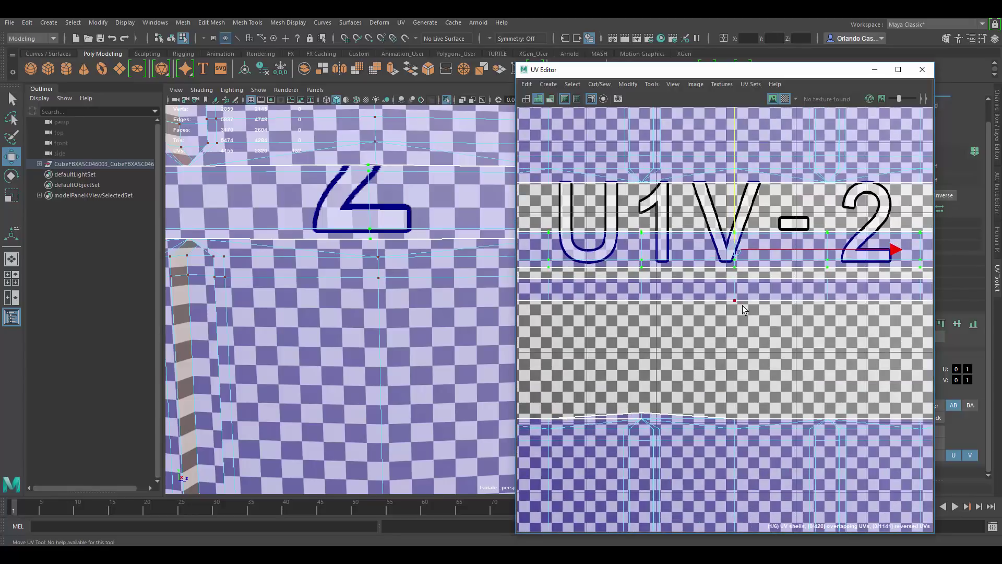
pyautogui.keyDown('shift'); pyautogui.click(737, 298); pyautogui.keyUp('shift')
pyautogui.scroll(-4, 729, 241)
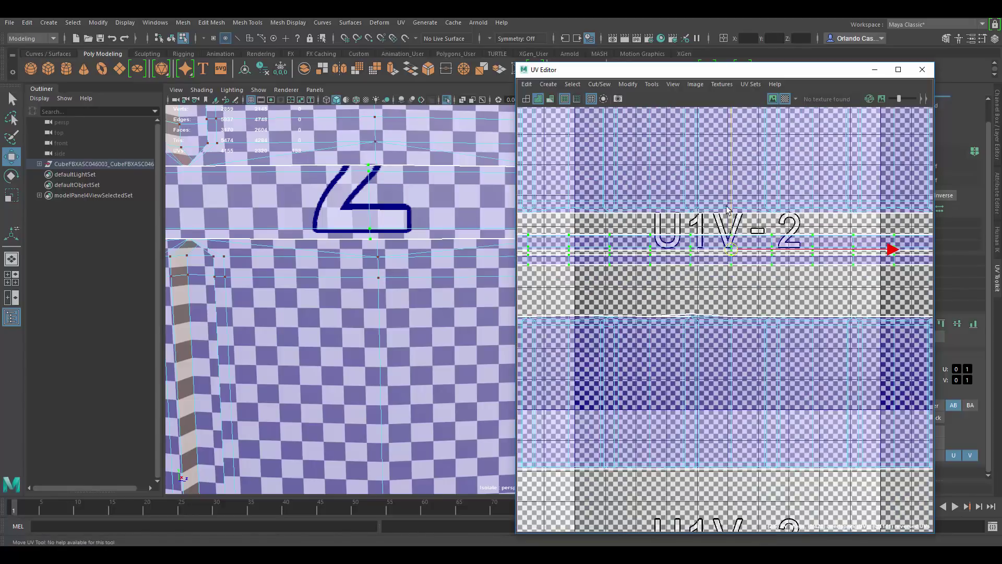
pyautogui.moveTo(731, 179); pyautogui.dragTo(733, 206)
# - Delete the two thin stray faces forming a peak on the upper border of the lowest wall shell
pyautogui.keyDown('alt'); pyautogui.moveTo(707, 305); pyautogui.dragTo(720, 298, button='middle'); pyautogui.keyUp('alt')
pyautogui.scroll(6, 719, 298)
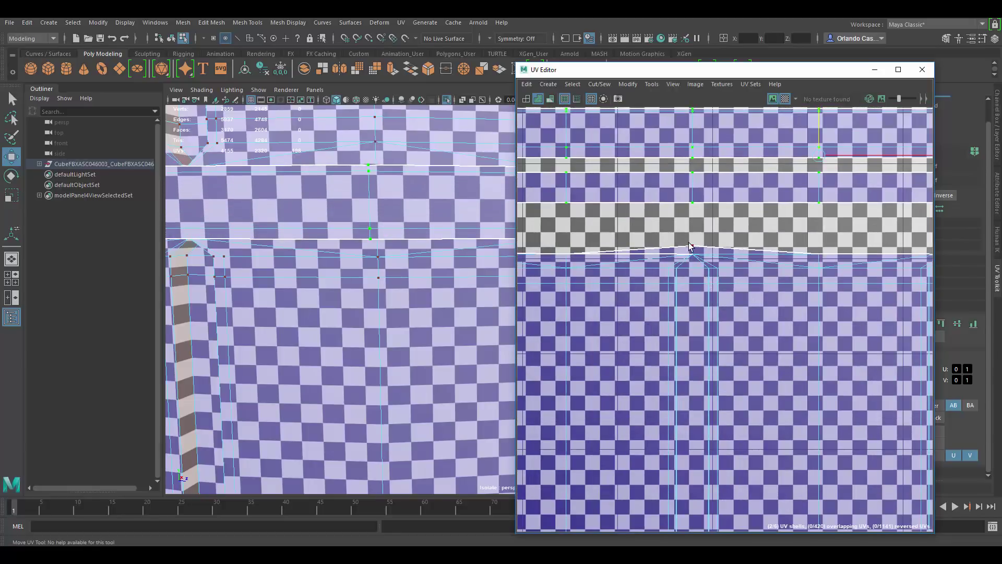
pyautogui.click(685, 250)
pyautogui.keyDown('shift'); pyautogui.click(681, 251); pyautogui.keyUp('shift')
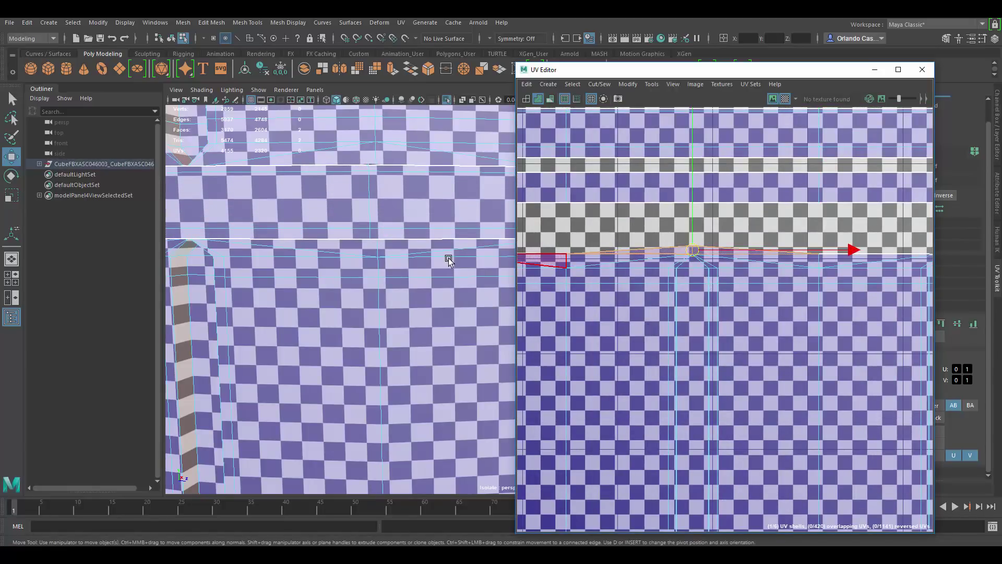
pyautogui.press('f')
pyautogui.keyDown('alt'); pyautogui.moveTo(447, 257); pyautogui.dragTo(382, 314); pyautogui.keyUp('alt')
pyautogui.keyDown('alt'); pyautogui.moveTo(478, 334); pyautogui.dragTo(390, 307, button='middle'); pyautogui.keyUp('alt')
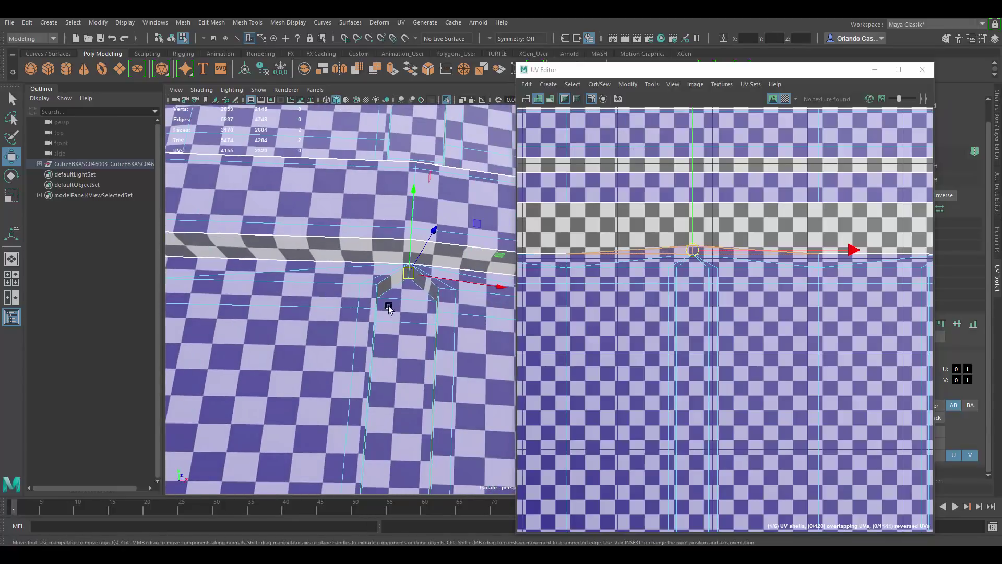
pyautogui.keyDown('alt'); pyautogui.moveTo(389, 306); pyautogui.dragTo(393, 334); pyautogui.keyUp('alt')
pyautogui.press('Delete')
# - Select both complete lower hoop shells, move them down close to the lowest wall shell, and clear the shell selection
pyautogui.scroll(-5, 741, 250)
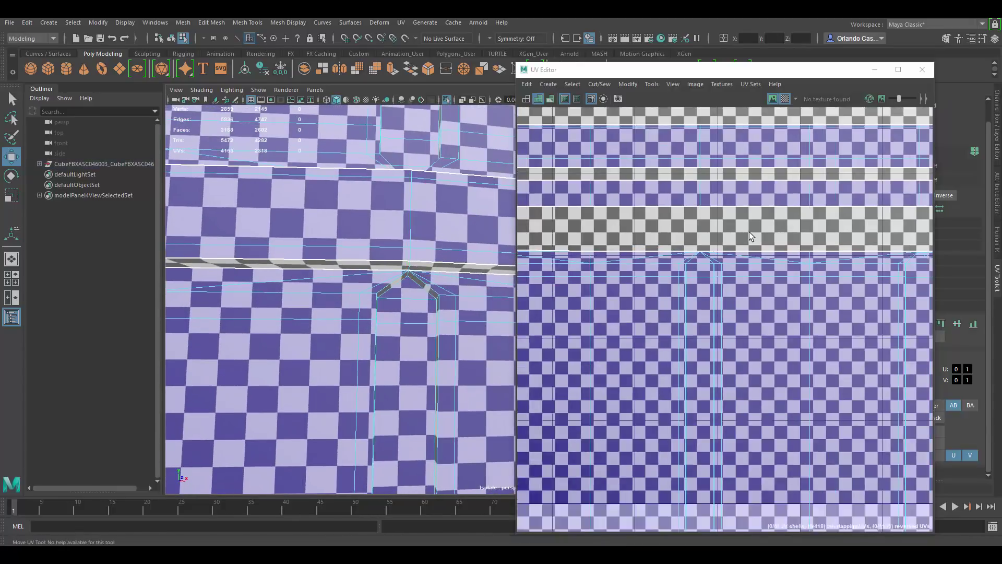
pyautogui.scroll(-2, 749, 231)
pyautogui.moveTo(707, 223); pyautogui.dragTo(724, 215, button='right')
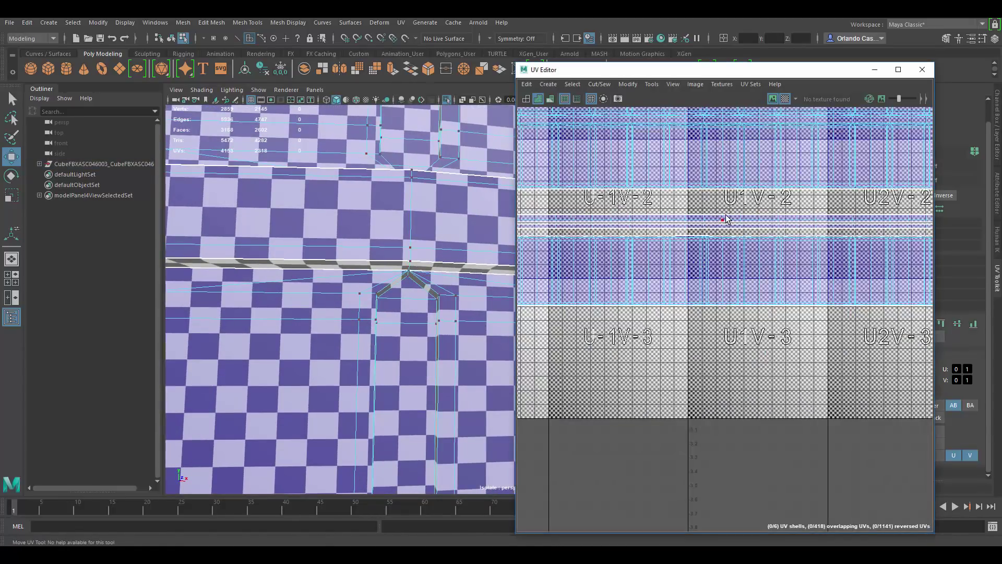
pyautogui.moveTo(757, 230); pyautogui.dragTo(735, 211)
pyautogui.scroll(1, 737, 189)
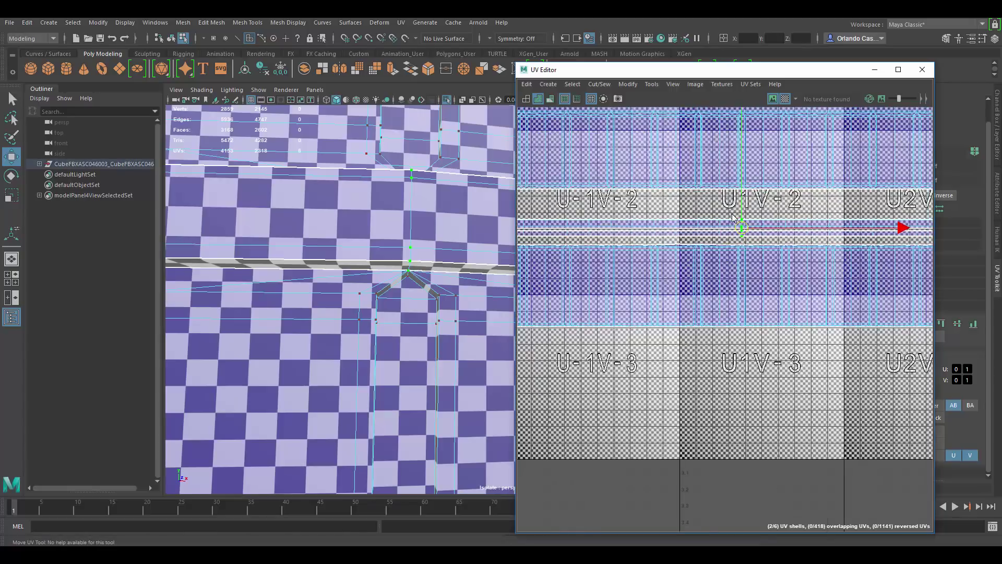
pyautogui.keyDown('shift'); pyautogui.moveTo(732, 214); pyautogui.dragTo(793, 218, button='right'); pyautogui.keyUp('shift')
pyautogui.scroll(1, 737, 194)
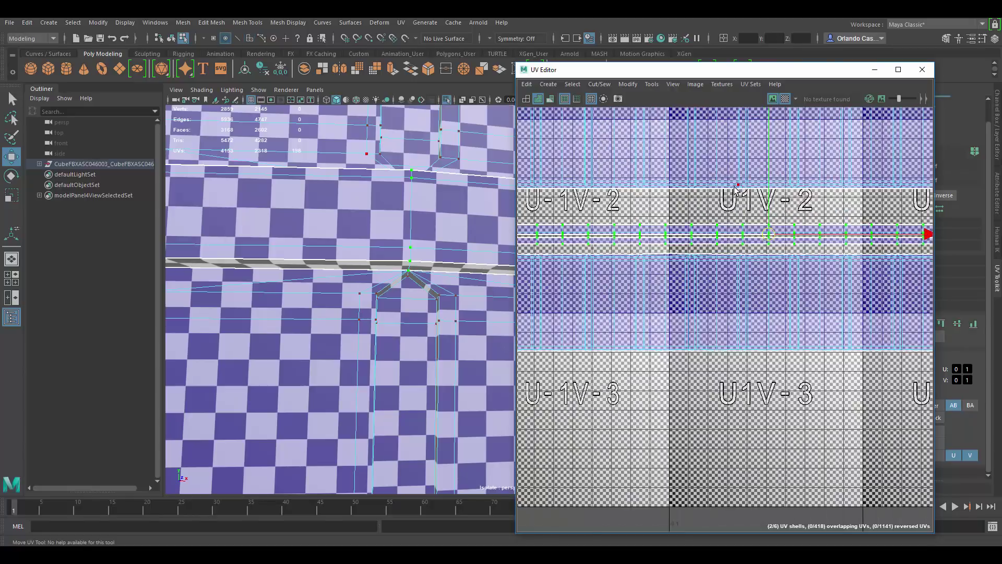
pyautogui.moveTo(771, 189); pyautogui.dragTo(771, 198, button='middle')
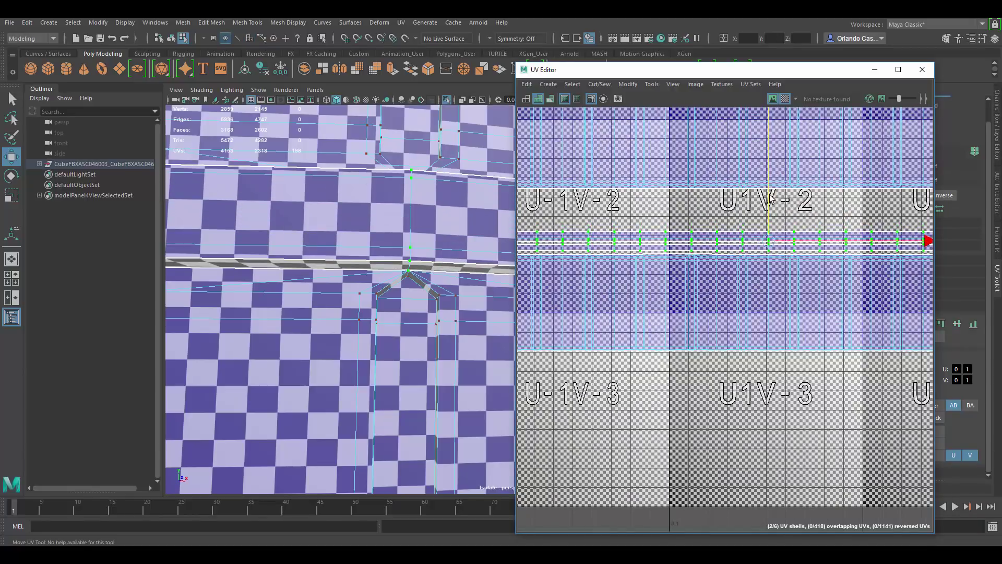
pyautogui.click(717, 230)
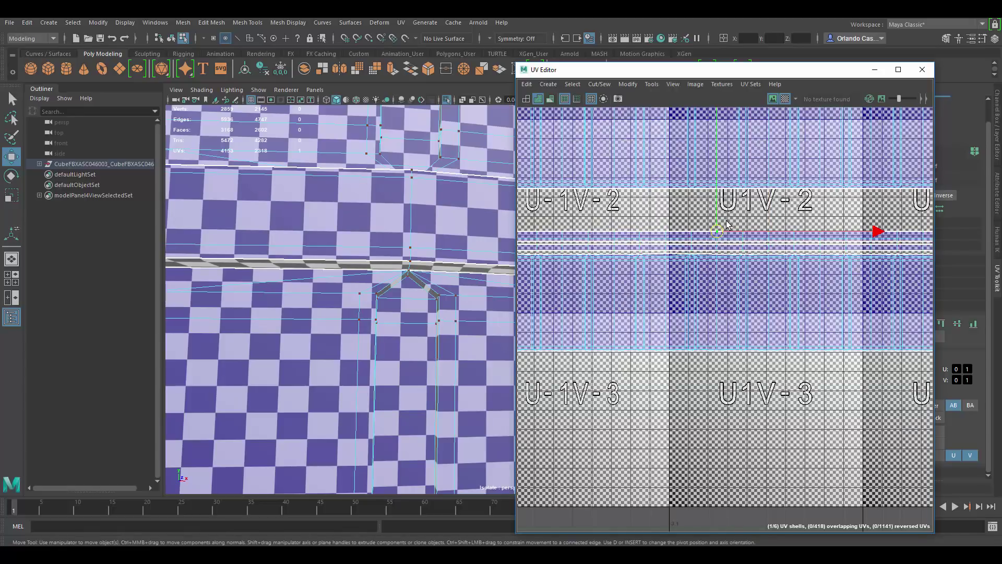
# - Select the ring of faces on the lower hoop's top ledge, just below the upper wall
pyautogui.scroll(-5, 750, 247)
pyautogui.keyDown('alt'); pyautogui.moveTo(708, 220); pyautogui.dragTo(674, 292, button='middle'); pyautogui.keyUp('alt')
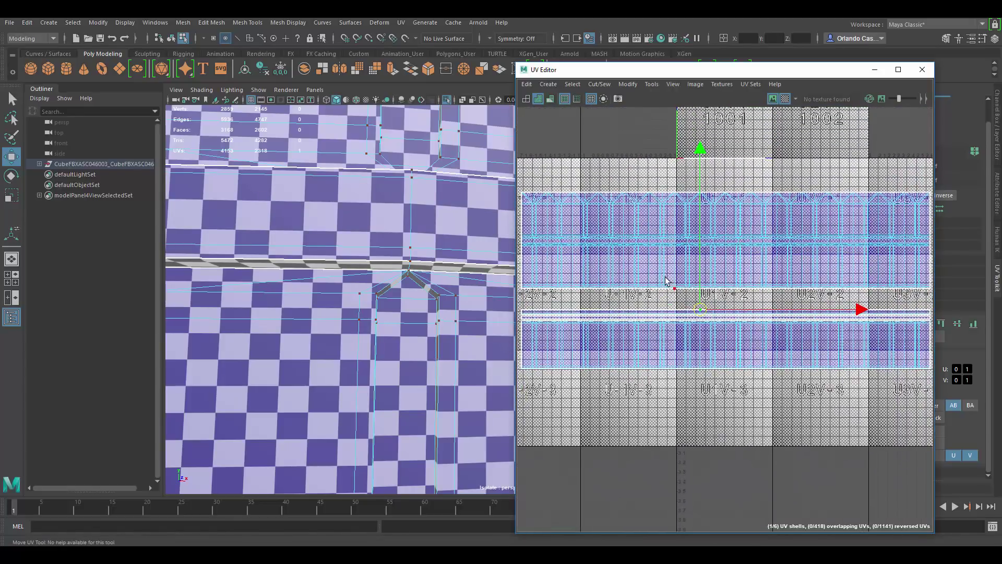
pyautogui.scroll(1, 663, 274)
pyautogui.keyDown('alt'); pyautogui.moveTo(388, 219); pyautogui.dragTo(415, 209); pyautogui.keyUp('alt')
pyautogui.moveTo(414, 208); pyautogui.dragTo(415, 238, button='right')
pyautogui.click(413, 206)
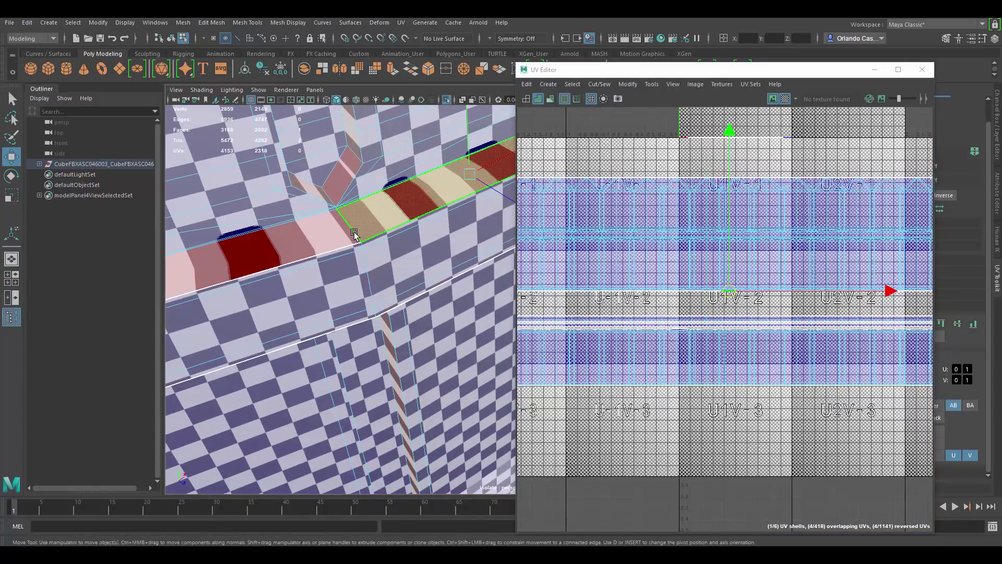
# - Hide the checker texture and examine the selected ledge faces along the lower border of the upper wall's UV shell
pyautogui.scroll(4, 774, 332)
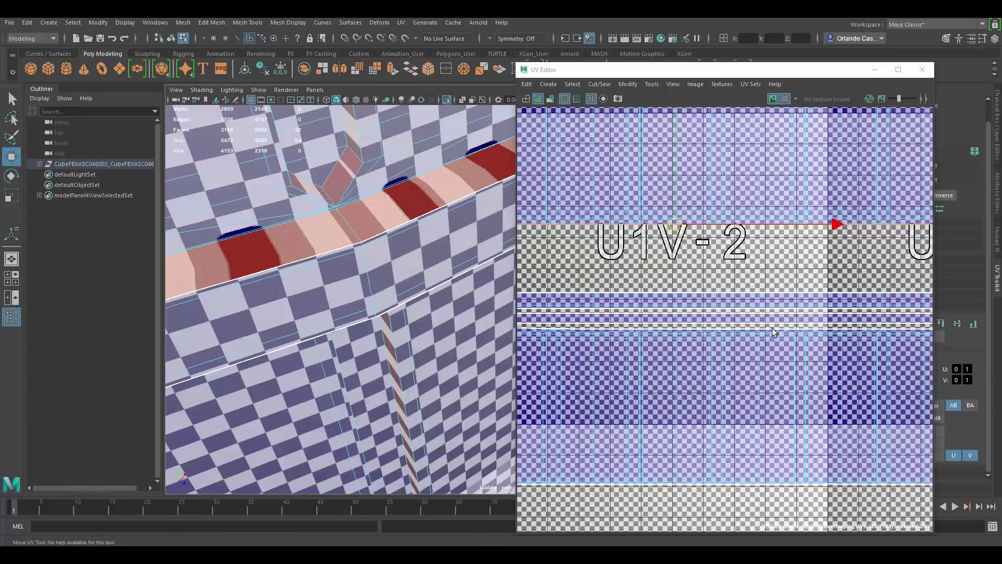
pyautogui.scroll(5, 744, 282)
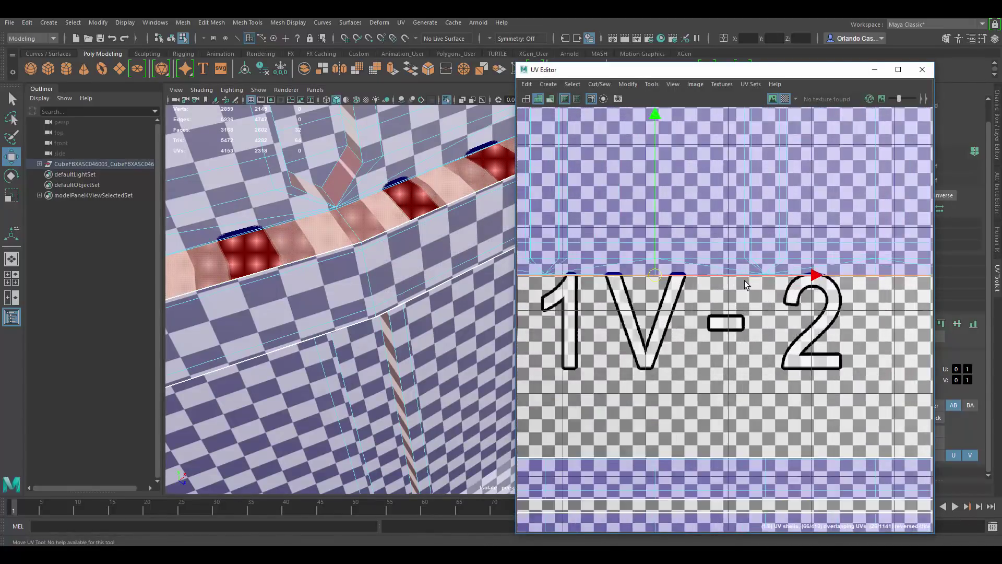
pyautogui.scroll(3, 741, 277)
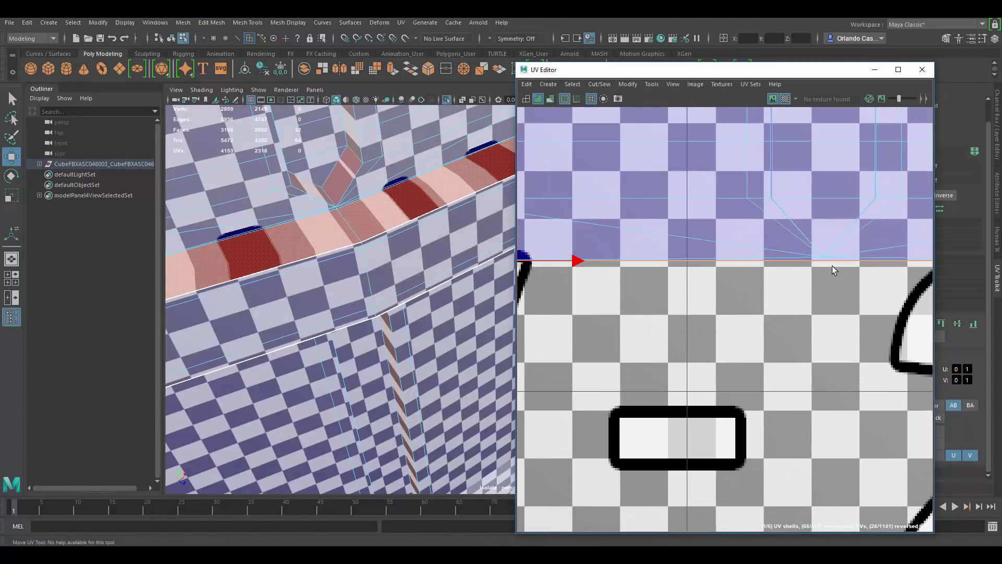
pyautogui.click(785, 98)
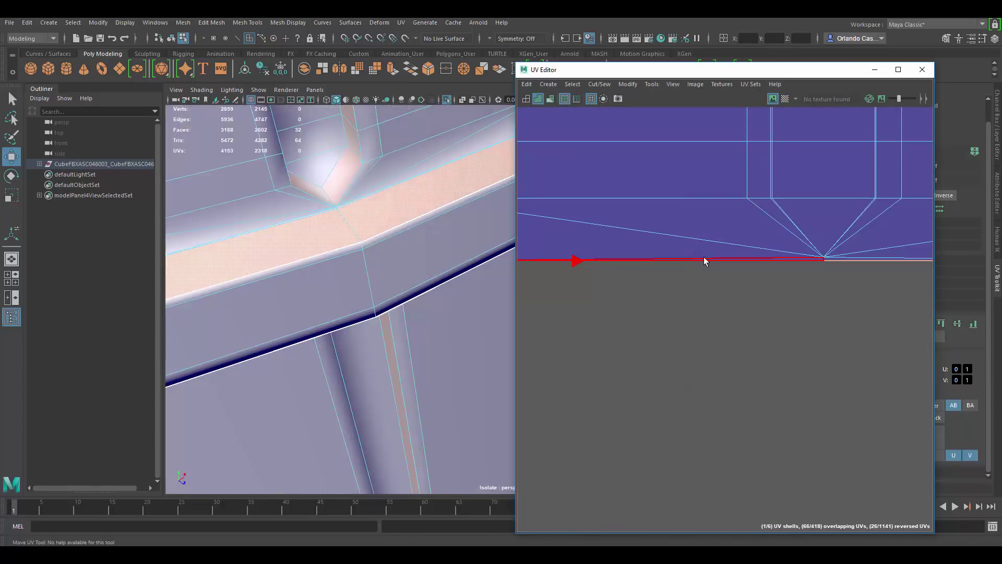
pyautogui.scroll(-3, 721, 255)
pyautogui.scroll(-3, 662, 272)
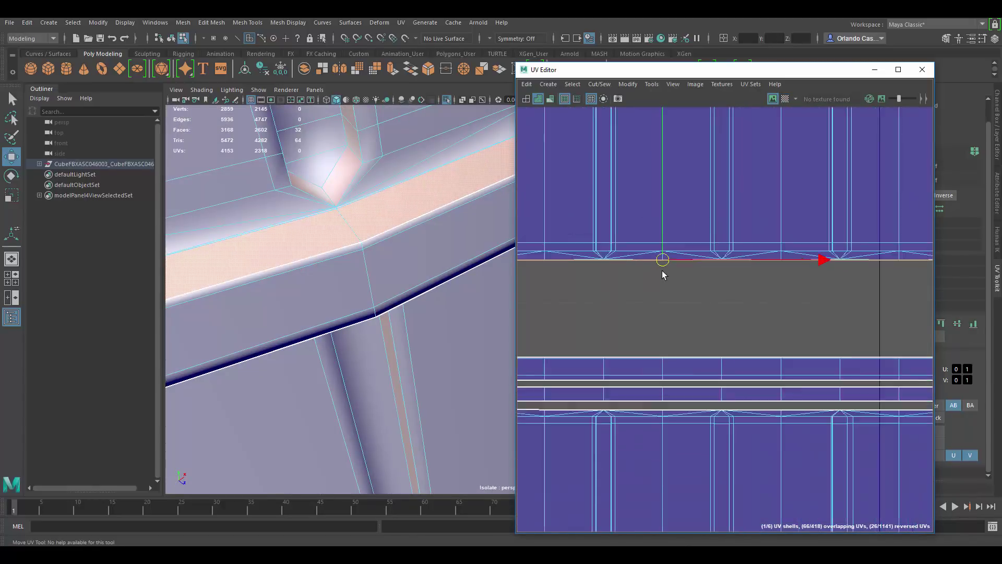
pyautogui.scroll(-4, 662, 272)
# - Convert the ledge's outer edge loop to UVs and deselect the ones belonging to the hoop shells underneath
pyautogui.keyDown('alt'); pyautogui.moveTo(416, 239); pyautogui.dragTo(445, 216, button='middle'); pyautogui.keyUp('alt')
pyautogui.moveTo(419, 226); pyautogui.dragTo(418, 191, button='right')
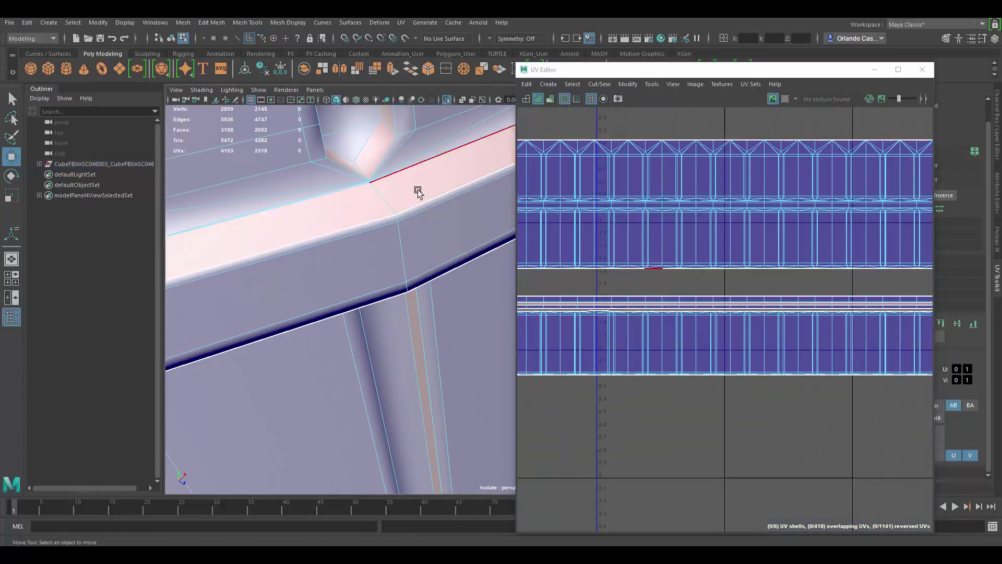
pyautogui.doubleClick(418, 192)
pyautogui.keyDown('ctrl'); pyautogui.moveTo(702, 278); pyautogui.dragTo(746, 281, button='right'); pyautogui.keyUp('ctrl')
pyautogui.scroll(-3, 727, 279)
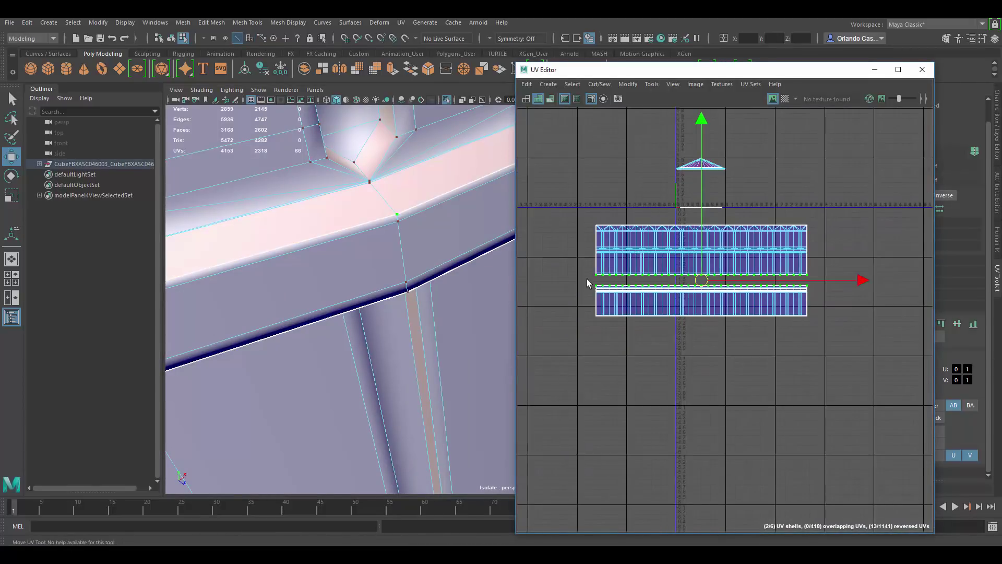
pyautogui.keyDown('ctrl'); pyautogui.moveTo(587, 283); pyautogui.dragTo(888, 315); pyautogui.keyUp('ctrl')
pyautogui.scroll(3, 669, 179)
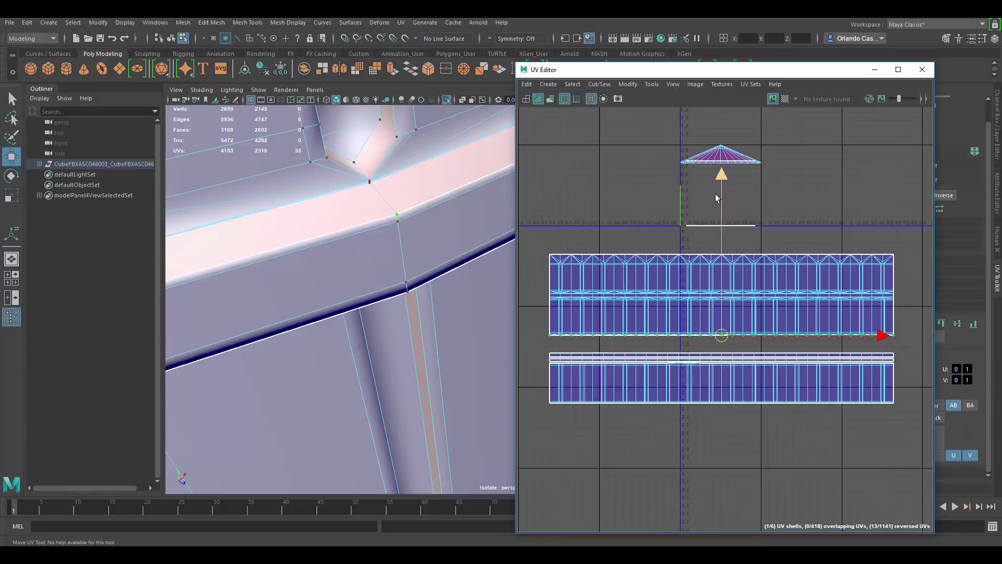
# - Move the ledge's outer-edge UVs vertically to unfold it, and fine-tune its height with the checker texture shown
pyautogui.scroll(4, 725, 334)
pyautogui.moveTo(721, 204); pyautogui.dragTo(721, 213)
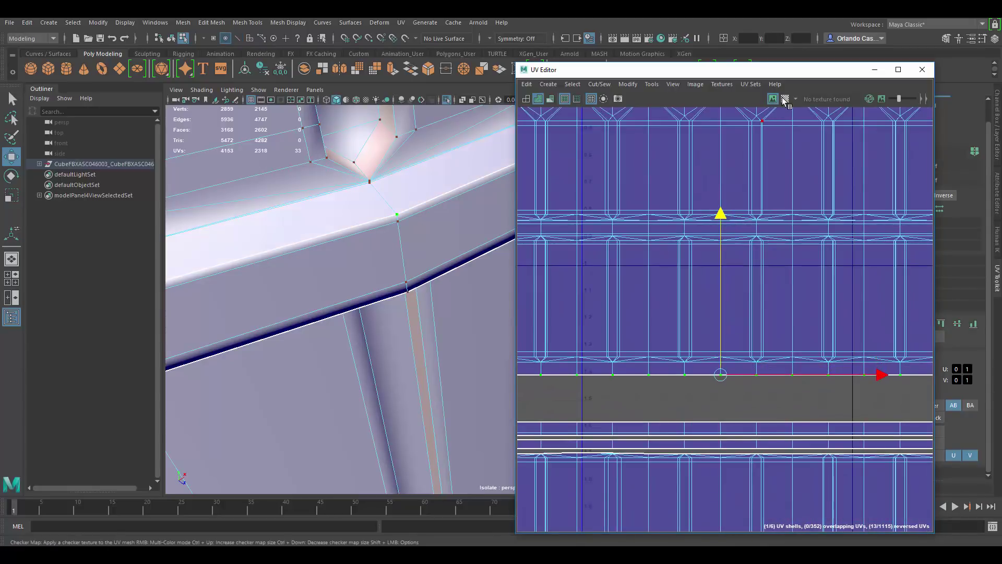
pyautogui.click(786, 98)
pyautogui.scroll(4, 693, 305)
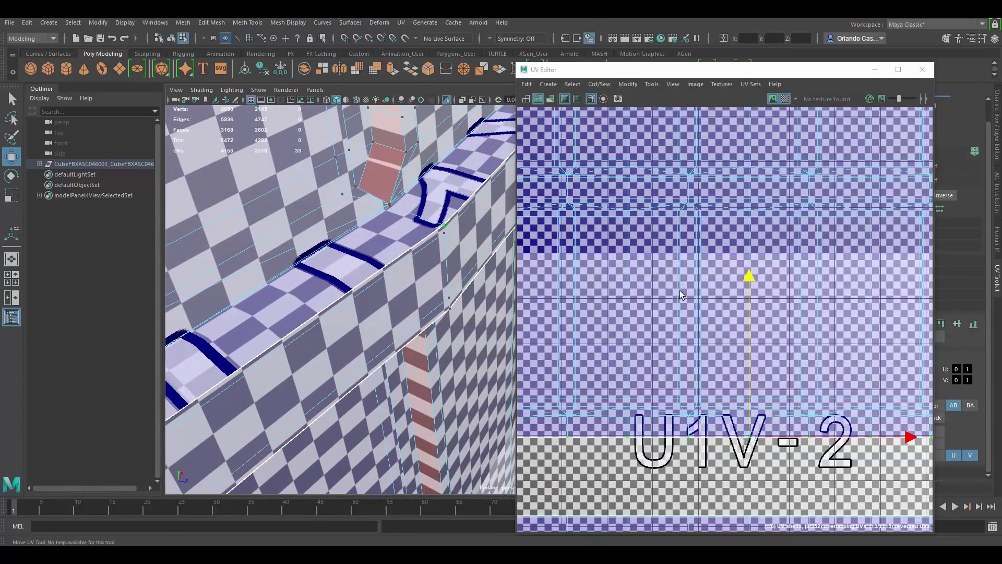
pyautogui.moveTo(746, 221); pyautogui.dragTo(744, 212)
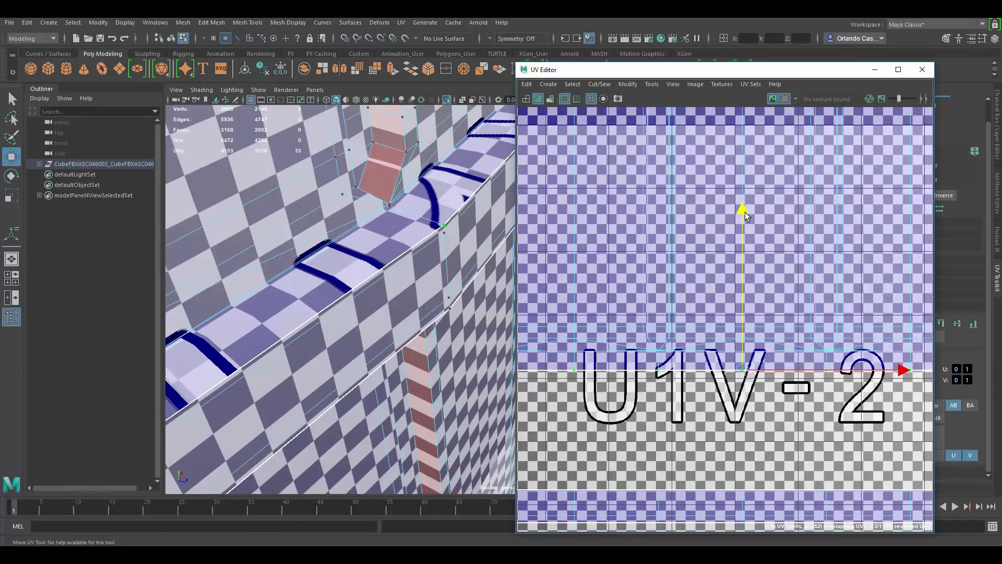
# - Select the first two inner edges where the lower hoop's top ledge meets the upper wall
pyautogui.keyDown('alt'); pyautogui.moveTo(361, 266); pyautogui.dragTo(457, 178); pyautogui.keyUp('alt')
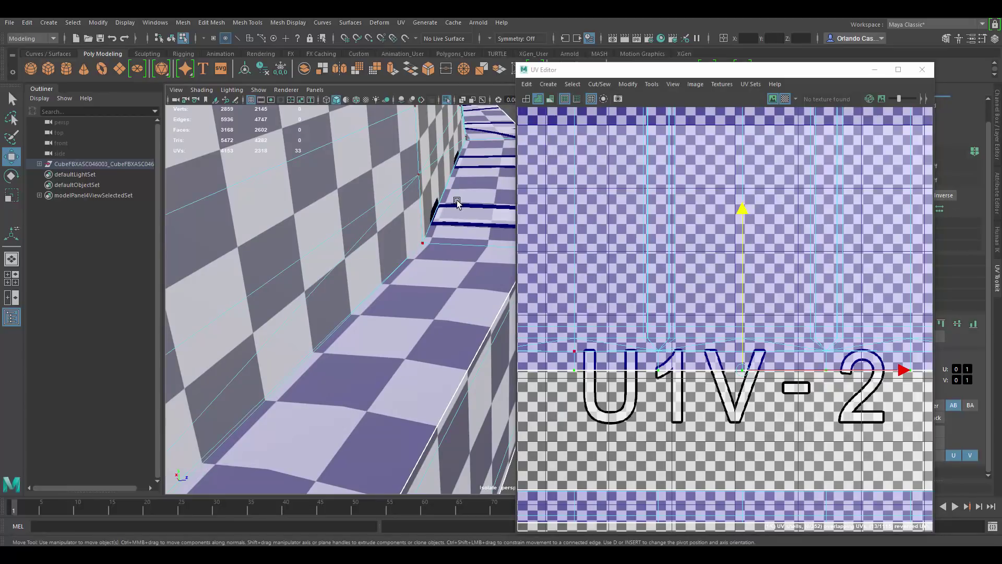
pyautogui.moveTo(429, 250); pyautogui.dragTo(430, 221, button='right')
pyautogui.click(415, 265)
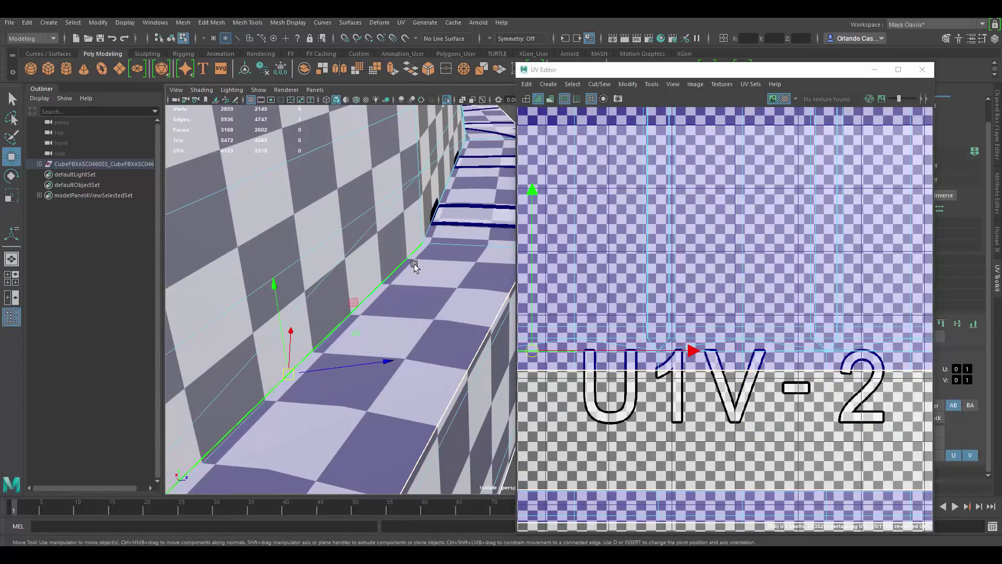
pyautogui.keyDown('alt'); pyautogui.moveTo(446, 271); pyautogui.dragTo(352, 309); pyautogui.keyUp('alt')
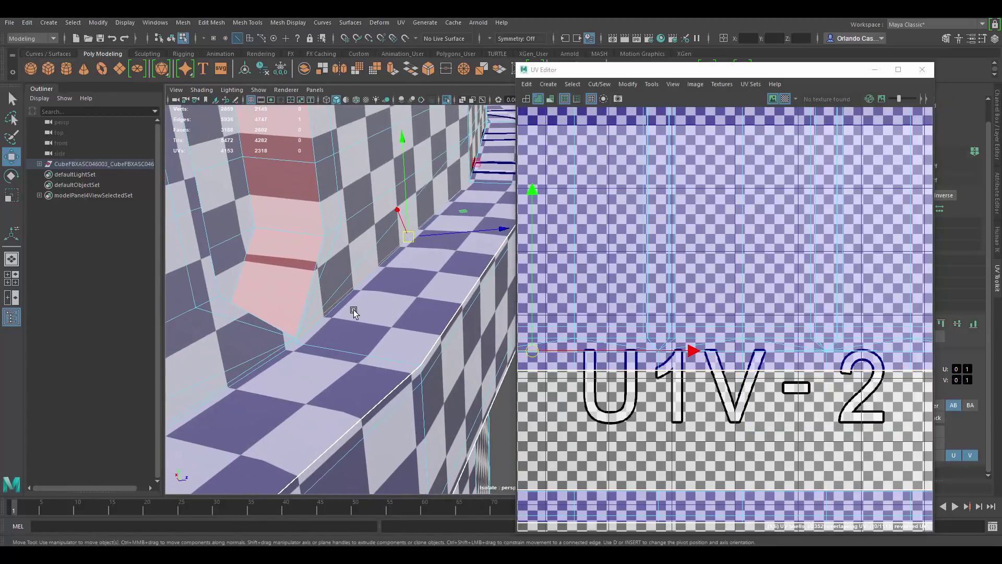
pyautogui.doubleClick(353, 307)
pyautogui.keyDown('alt'); pyautogui.moveTo(417, 261); pyautogui.dragTo(319, 269); pyautogui.keyUp('alt')
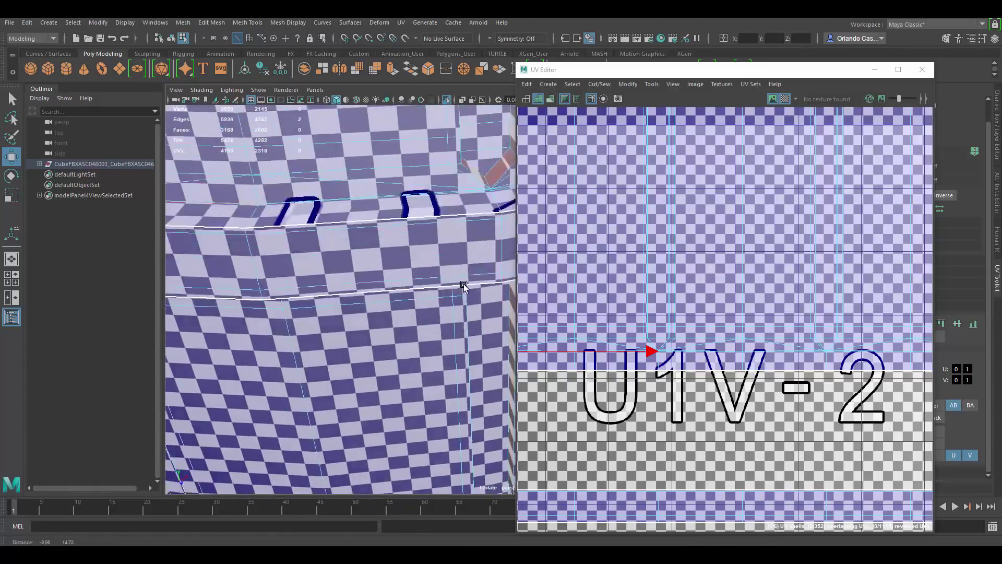
pyautogui.keyDown('alt'); pyautogui.moveTo(464, 284); pyautogui.dragTo(523, 332, button='middle'); pyautogui.keyUp('alt')
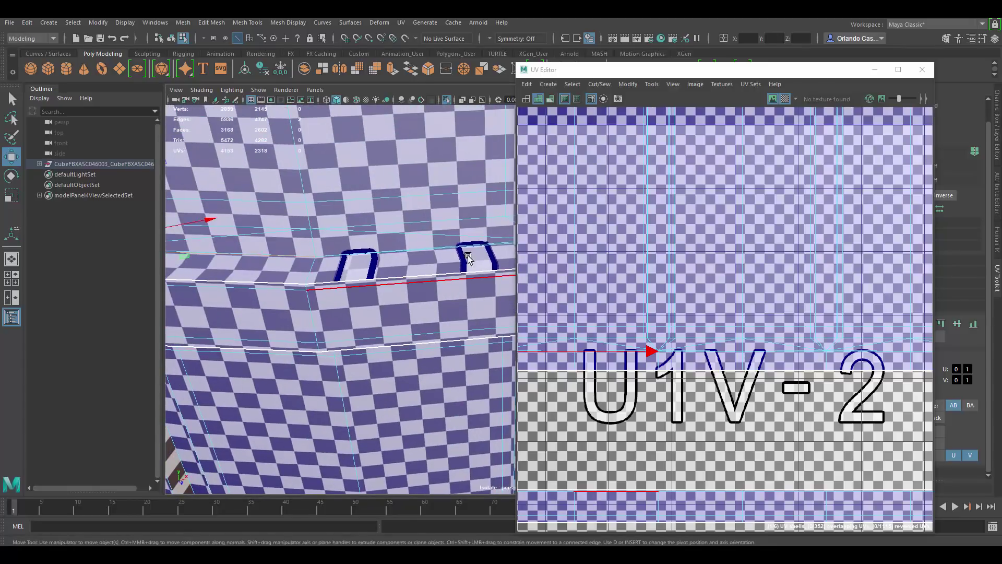
# - Examine the tank's hoops and ribs from further out with the checker texture hidden
pyautogui.press('f')
pyautogui.moveTo(414, 263)
pyautogui.keyDown('alt'); pyautogui.mouseDown()
pyautogui.moveTo(377, 280)
pyautogui.moveTo(407, 221)
pyautogui.moveTo(400, 254)
pyautogui.mouseUp(); pyautogui.keyUp('alt')
pyautogui.scroll(-10, 700, 274)
pyautogui.keyDown('alt'); pyautogui.moveTo(400, 255); pyautogui.dragTo(347, 237, button='middle'); pyautogui.keyUp('alt')
pyautogui.scroll(-5, 365, 245)
pyautogui.keyDown('alt'); pyautogui.moveTo(396, 261); pyautogui.dragTo(420, 252); pyautogui.keyUp('alt')
pyautogui.scroll(5, 421, 253)
pyautogui.click(786, 100)
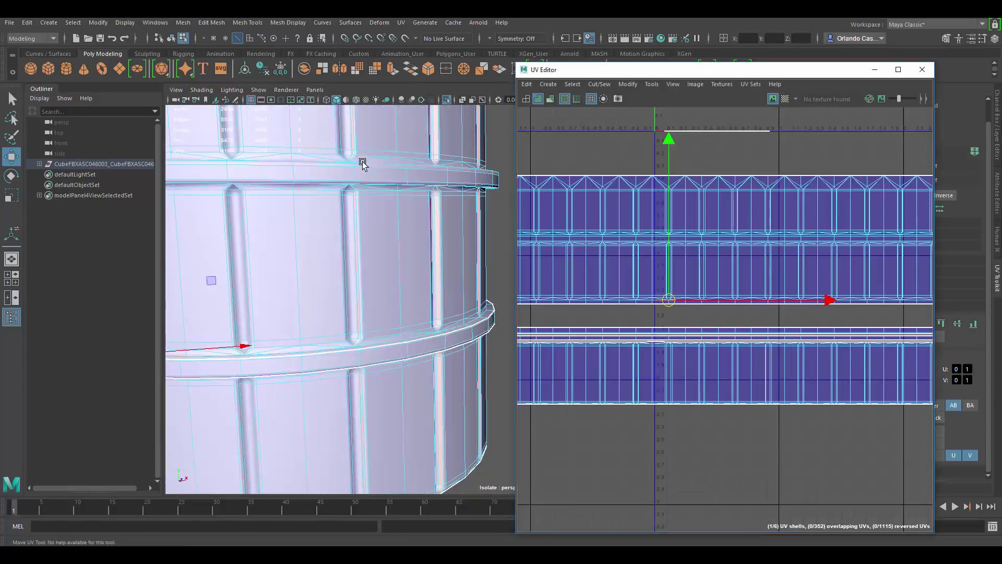
pyautogui.scroll(3, 434, 214)
pyautogui.keyDown('alt'); pyautogui.moveTo(419, 230); pyautogui.dragTo(413, 221); pyautogui.keyUp('alt')
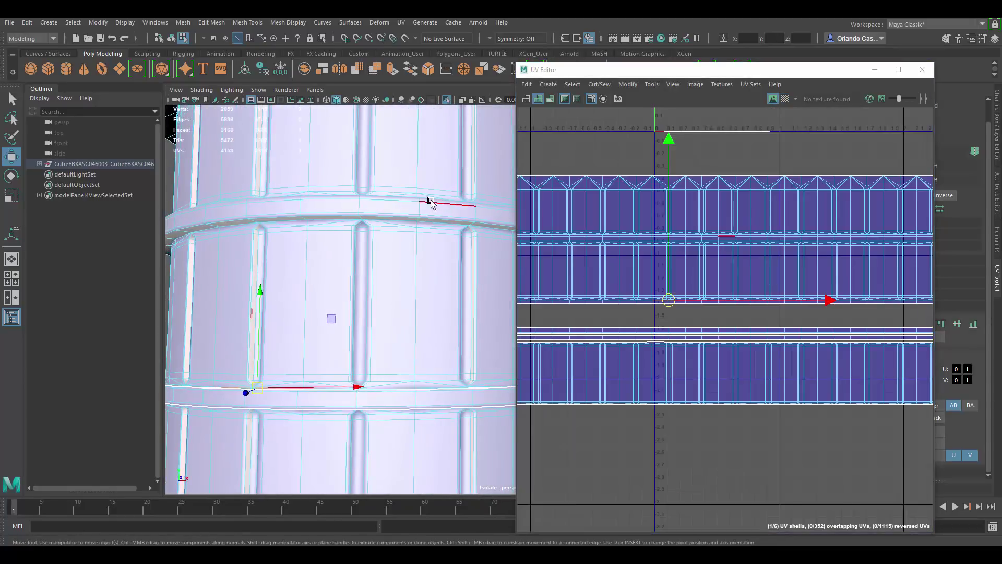
# - Move the UV Editor window aside to uncover more of the model, and add the next inner ledge edges to the selection
pyautogui.keyDown('alt'); pyautogui.moveTo(728, 295); pyautogui.dragTo(613, 230, button='middle'); pyautogui.keyUp('alt')
pyautogui.keyDown('alt'); pyautogui.moveTo(613, 230); pyautogui.dragTo(762, 263, button='right'); pyautogui.keyUp('alt')
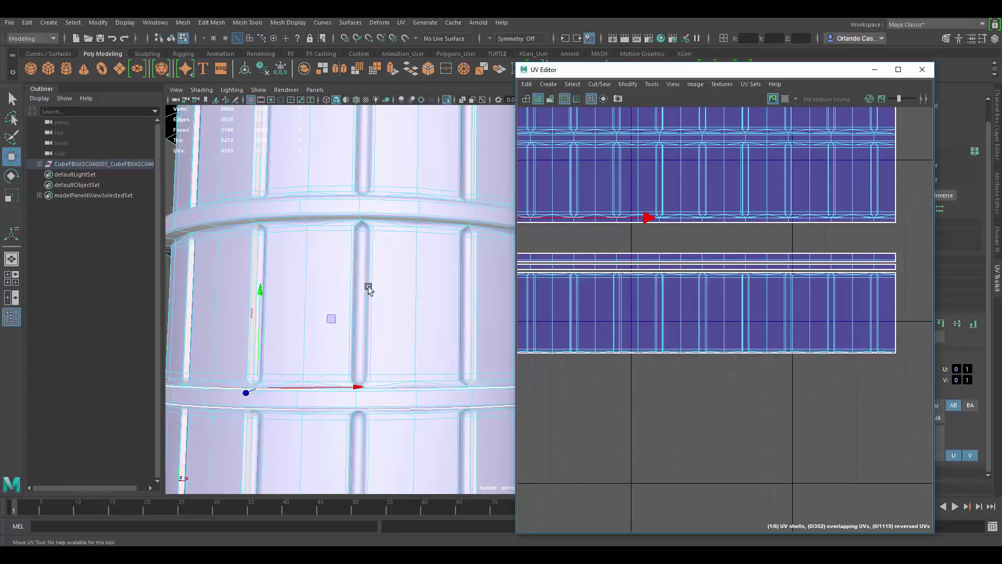
pyautogui.keyDown('alt'); pyautogui.moveTo(368, 287); pyautogui.dragTo(432, 389); pyautogui.keyUp('alt')
pyautogui.keyDown('alt'); pyautogui.moveTo(432, 390); pyautogui.dragTo(509, 269, button='middle'); pyautogui.keyUp('alt')
pyautogui.keyDown('alt'); pyautogui.moveTo(509, 269); pyautogui.dragTo(580, 313, button='right'); pyautogui.keyUp('alt')
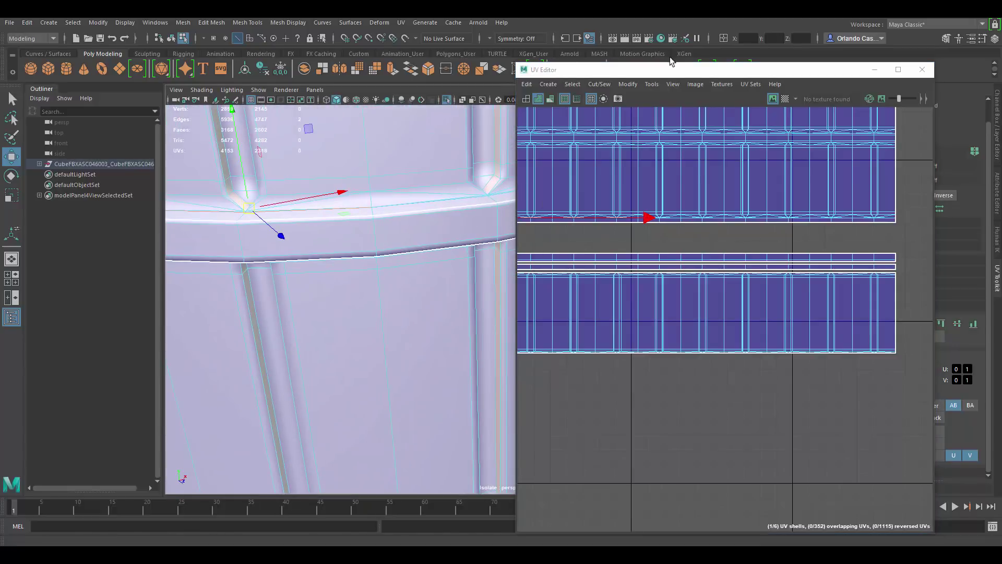
pyautogui.moveTo(659, 70); pyautogui.dragTo(762, 77)
pyautogui.keyDown('alt'); pyautogui.moveTo(234, 204); pyautogui.dragTo(369, 268, button='middle'); pyautogui.keyUp('alt')
pyautogui.keyDown('alt'); pyautogui.moveTo(370, 269); pyautogui.dragTo(384, 274, button='right'); pyautogui.keyUp('alt')
pyautogui.keyDown('alt'); pyautogui.moveTo(411, 276); pyautogui.dragTo(364, 225); pyautogui.keyUp('alt')
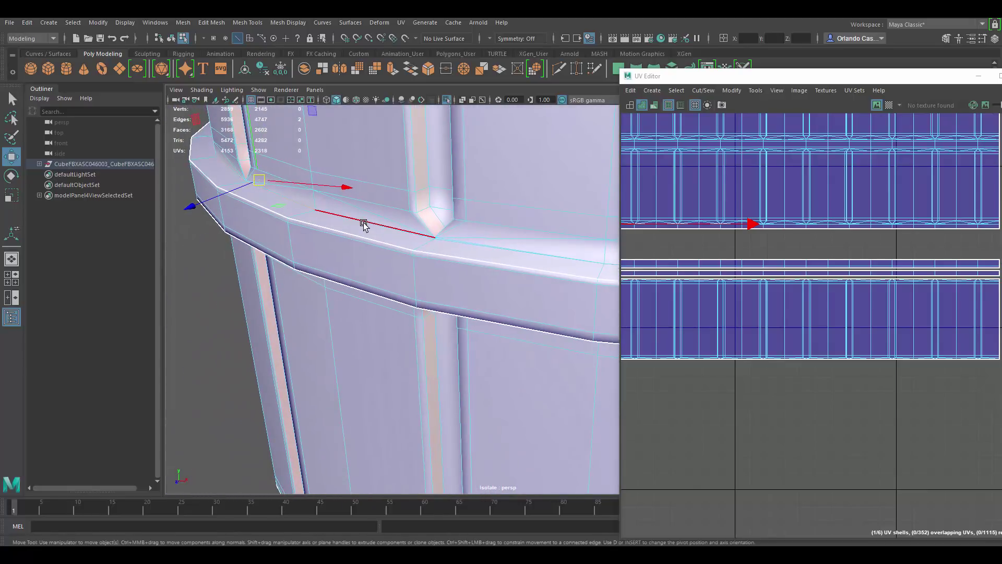
pyautogui.keyDown('shift'); pyautogui.click(397, 230); pyautogui.keyUp('shift')
# - Extend the selection around the tank to the complete inner edge loop of the lower hoop's top ledge
pyautogui.keyDown('alt'); pyautogui.moveTo(389, 240); pyautogui.dragTo(497, 277, button='right'); pyautogui.keyUp('alt')
pyautogui.keyDown('alt'); pyautogui.moveTo(409, 208); pyautogui.dragTo(503, 240); pyautogui.keyUp('alt')
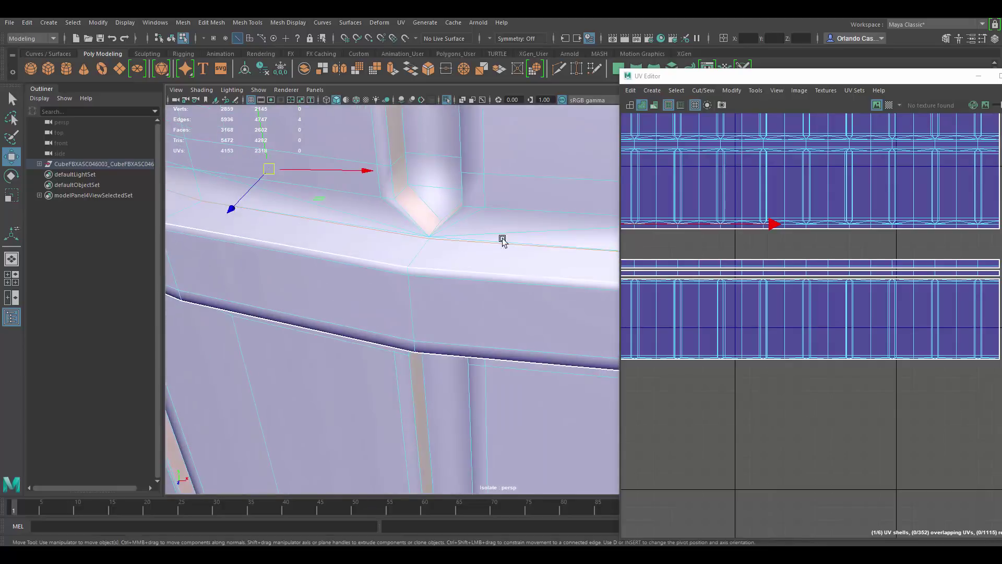
pyautogui.keyDown('alt'); pyautogui.moveTo(502, 240); pyautogui.dragTo(271, 245, button='middle'); pyautogui.keyUp('alt')
pyautogui.keyDown('alt'); pyautogui.moveTo(544, 267); pyautogui.dragTo(337, 254, button='middle'); pyautogui.keyUp('alt')
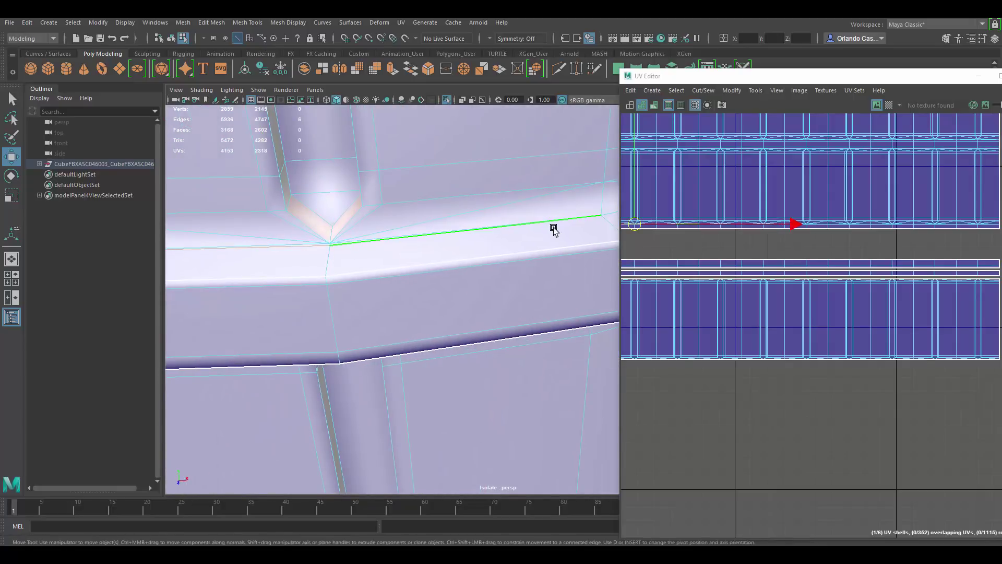
pyautogui.keyDown('alt'); pyautogui.moveTo(553, 228); pyautogui.dragTo(387, 251); pyautogui.keyUp('alt')
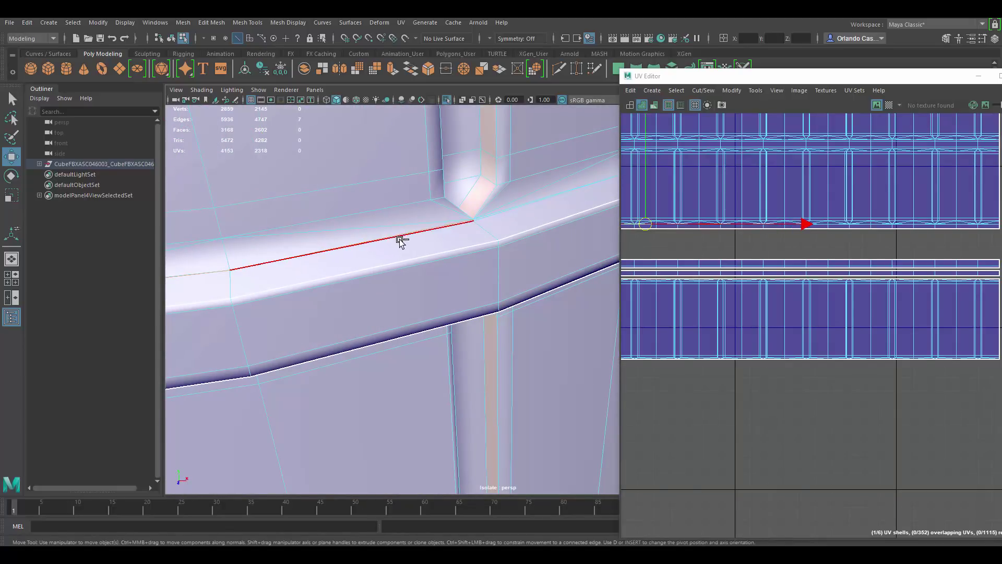
pyautogui.keyDown('shift'); pyautogui.click(404, 233); pyautogui.keyUp('shift')
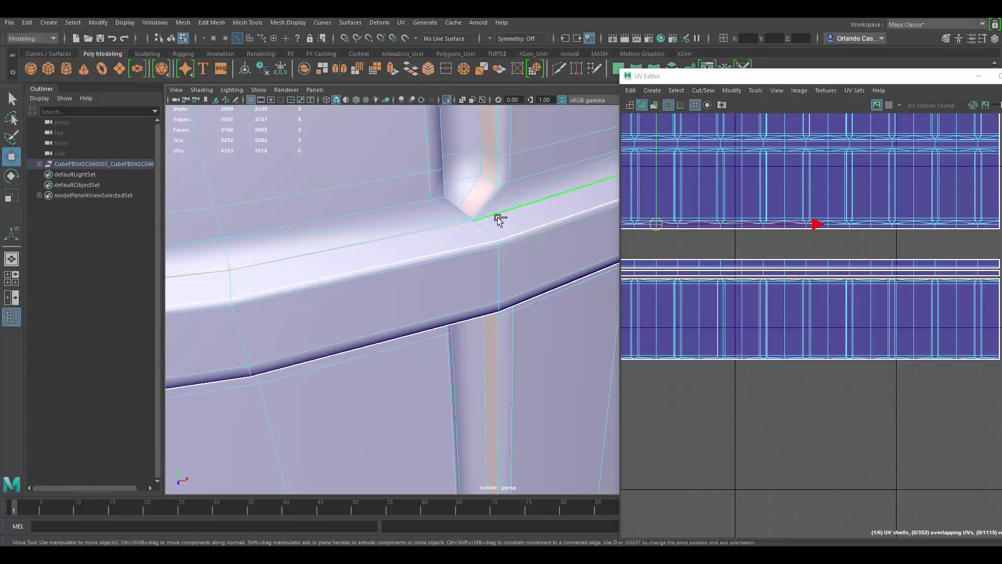
pyautogui.keyDown('alt'); pyautogui.moveTo(588, 222); pyautogui.dragTo(440, 228); pyautogui.keyUp('alt')
pyautogui.keyDown('alt'); pyautogui.moveTo(546, 211); pyautogui.dragTo(441, 210, button='middle'); pyautogui.keyUp('alt')
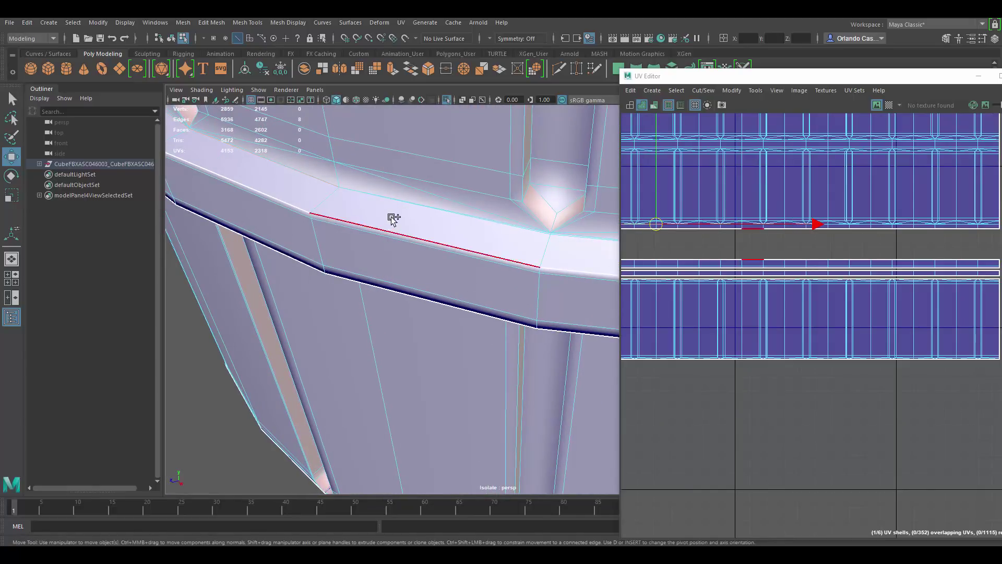
pyautogui.keyDown('alt'); pyautogui.moveTo(528, 233); pyautogui.dragTo(381, 244); pyautogui.keyUp('alt')
pyautogui.keyDown('alt'); pyautogui.moveTo(540, 241); pyautogui.dragTo(424, 228); pyautogui.keyUp('alt')
pyautogui.keyDown('alt'); pyautogui.moveTo(545, 180); pyautogui.dragTo(496, 261); pyautogui.keyUp('alt')
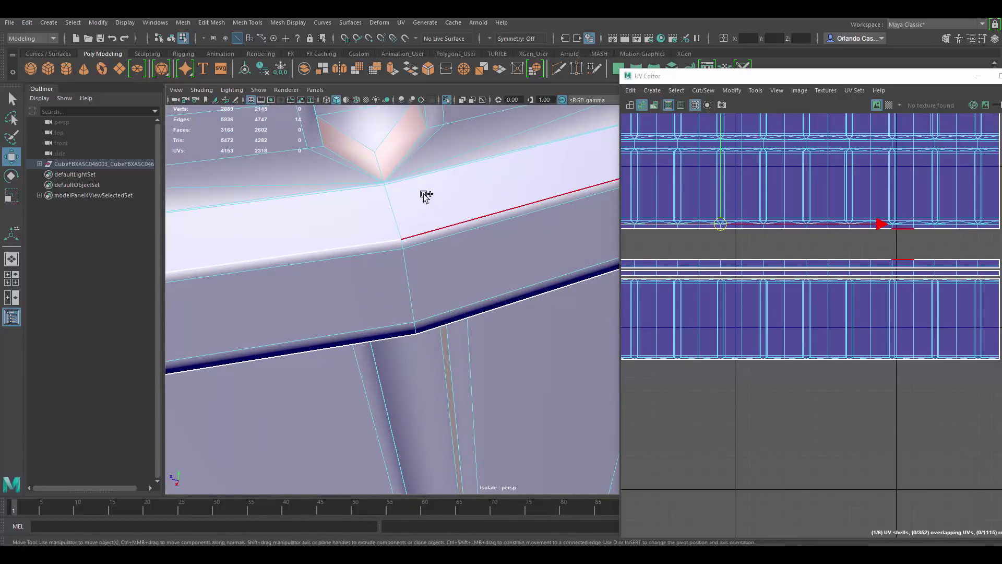
pyautogui.keyDown('shift'); pyautogui.doubleClick(408, 183); pyautogui.keyUp('shift')
# - Cut the UVs along the ledge's inner edge loop, move the detached ledge strip down just above the hoop shells, and deselect it
pyautogui.keyDown('alt'); pyautogui.moveTo(408, 183); pyautogui.dragTo(487, 244); pyautogui.keyUp('alt')
pyautogui.keyDown('shift'); pyautogui.moveTo(836, 237); pyautogui.dragTo(793, 224, button='right'); pyautogui.keyUp('shift')
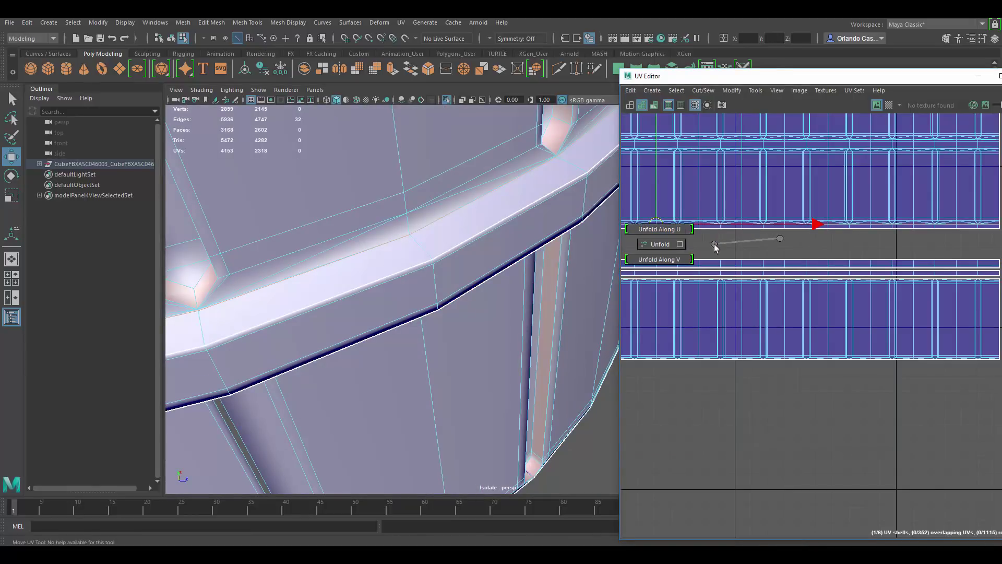
pyautogui.scroll(2, 765, 234)
pyautogui.keyDown('alt'); pyautogui.moveTo(677, 191); pyautogui.dragTo(845, 197, button='middle'); pyautogui.keyUp('alt')
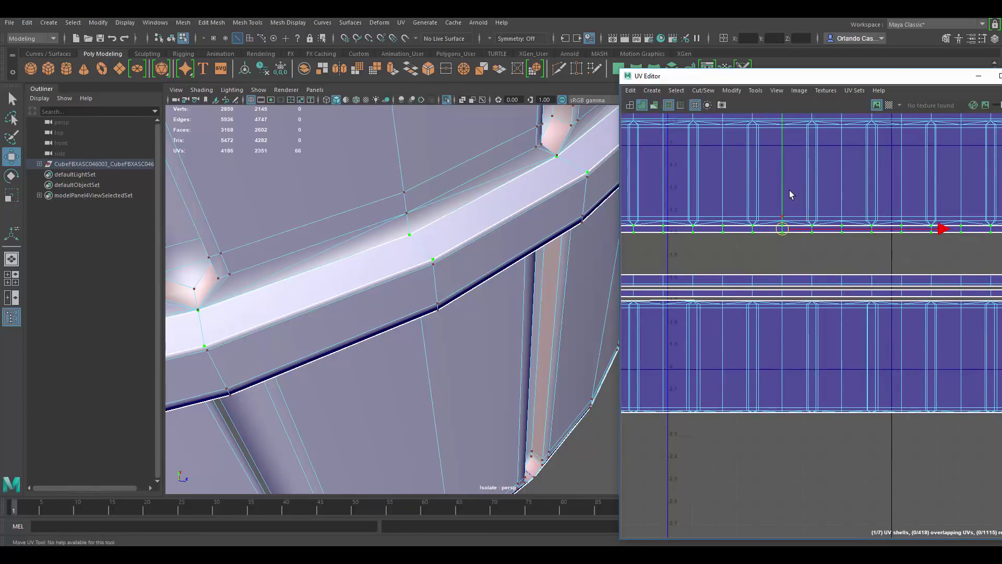
pyautogui.moveTo(781, 189); pyautogui.dragTo(787, 222, button='middle')
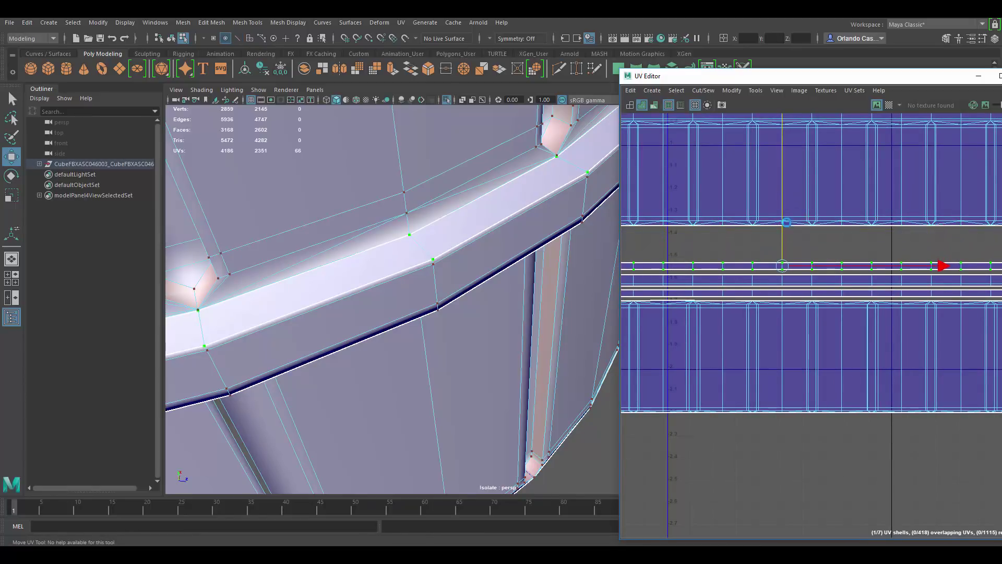
pyautogui.click(821, 250)
# - Check how the shells are separated by selecting the lower shells and the upper wall shell, and clear the selection
pyautogui.scroll(-6, 775, 316)
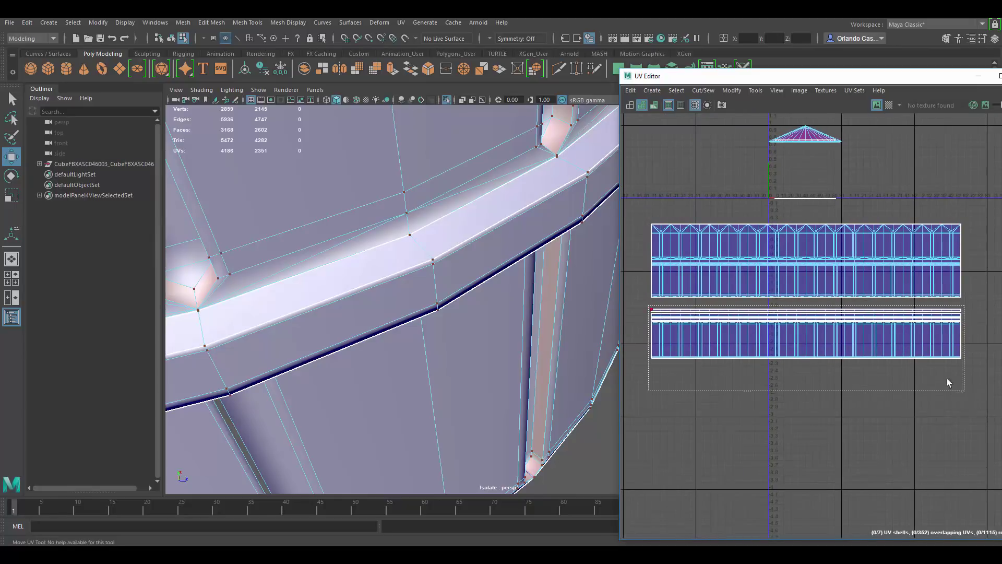
pyautogui.moveTo(947, 378); pyautogui.dragTo(963, 390)
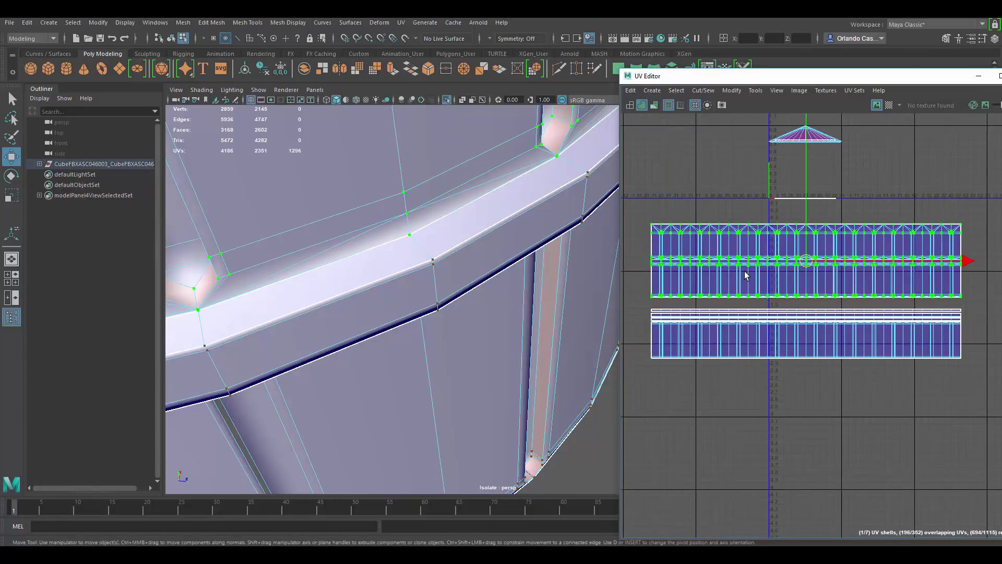
pyautogui.click(810, 256)
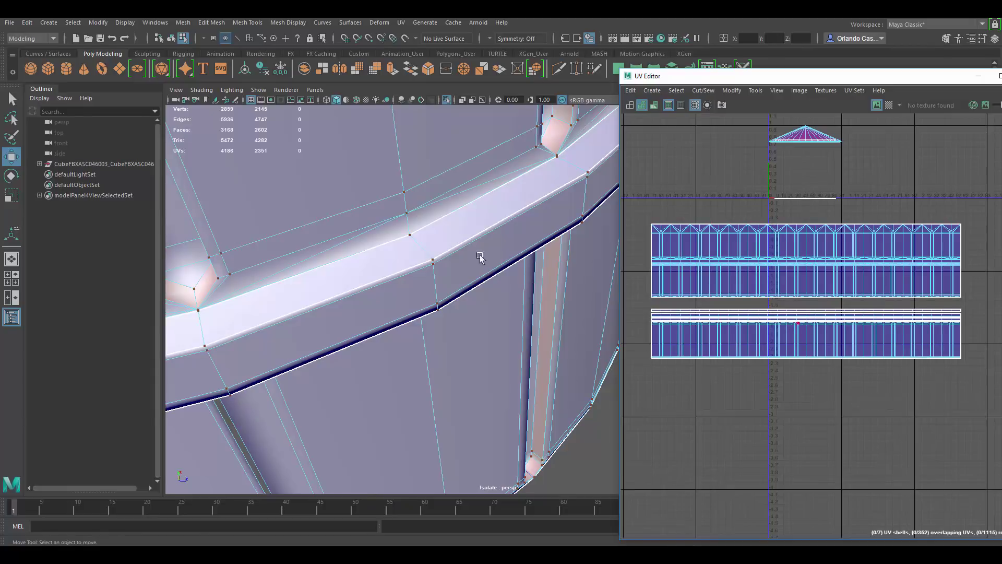
# - Examine the lower wall and its vertical ribs below the lower hoop
pyautogui.scroll(-10, 480, 257)
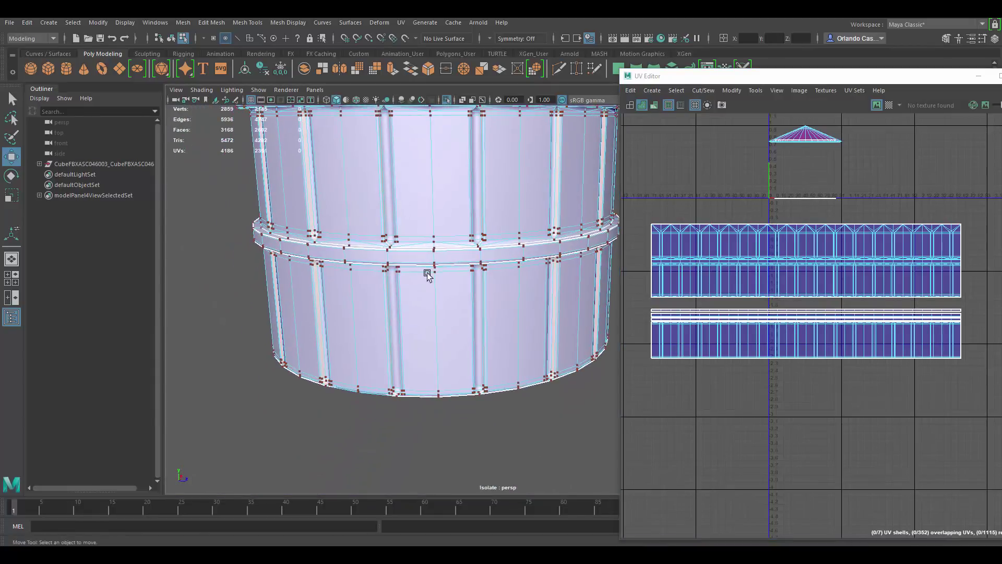
pyautogui.scroll(4, 482, 294)
pyautogui.keyDown('alt'); pyautogui.moveTo(482, 293); pyautogui.dragTo(474, 278); pyautogui.keyUp('alt')
pyautogui.keyDown('alt'); pyautogui.moveTo(509, 319); pyautogui.dragTo(522, 282, button='middle'); pyautogui.keyUp('alt')
pyautogui.keyDown('alt'); pyautogui.moveTo(522, 282); pyautogui.dragTo(564, 286); pyautogui.keyUp('alt')
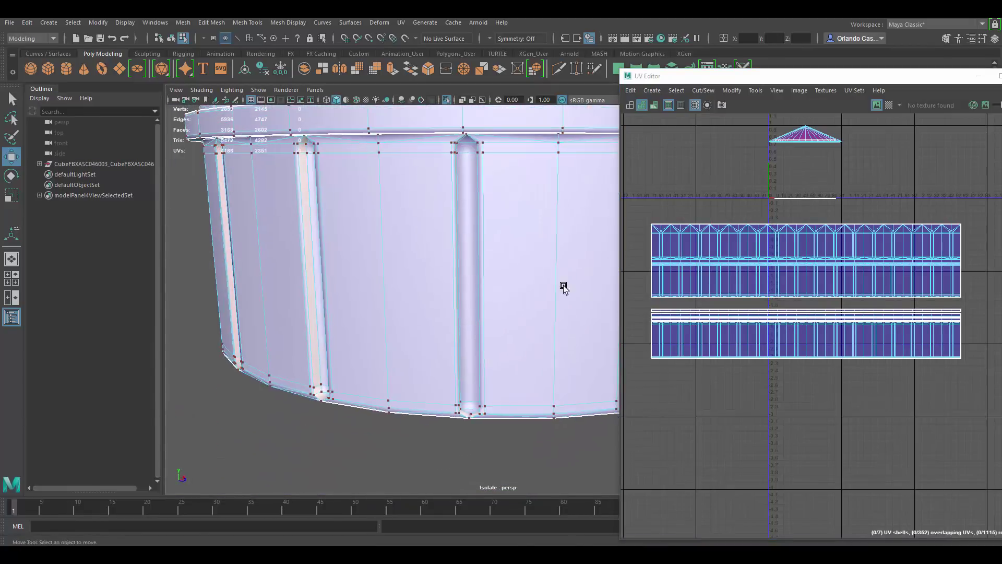
pyautogui.keyDown('alt'); pyautogui.moveTo(563, 286); pyautogui.dragTo(466, 257, button='middle'); pyautogui.keyUp('alt')
pyautogui.keyDown('alt'); pyautogui.moveTo(490, 181); pyautogui.dragTo(450, 192, button='middle'); pyautogui.keyUp('alt')
pyautogui.scroll(-5, 494, 290)
pyautogui.keyDown('alt'); pyautogui.moveTo(482, 375); pyautogui.dragTo(493, 260, button='middle'); pyautogui.keyUp('alt')
pyautogui.scroll(5, 491, 258)
# - Select front faces of the lower wall's ribs, show the checker texture, and frame the selected faces in the UV Editor
pyautogui.click(484, 238)
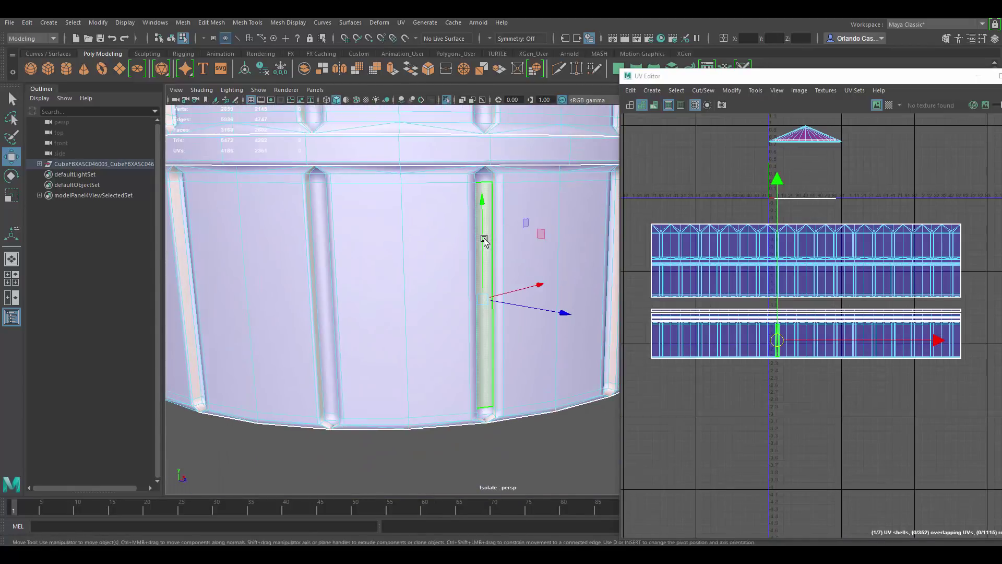
pyautogui.scroll(3, 485, 239)
pyautogui.press('F11')
pyautogui.keyDown('alt'); pyautogui.moveTo(497, 237); pyautogui.dragTo(539, 199); pyautogui.keyUp('alt')
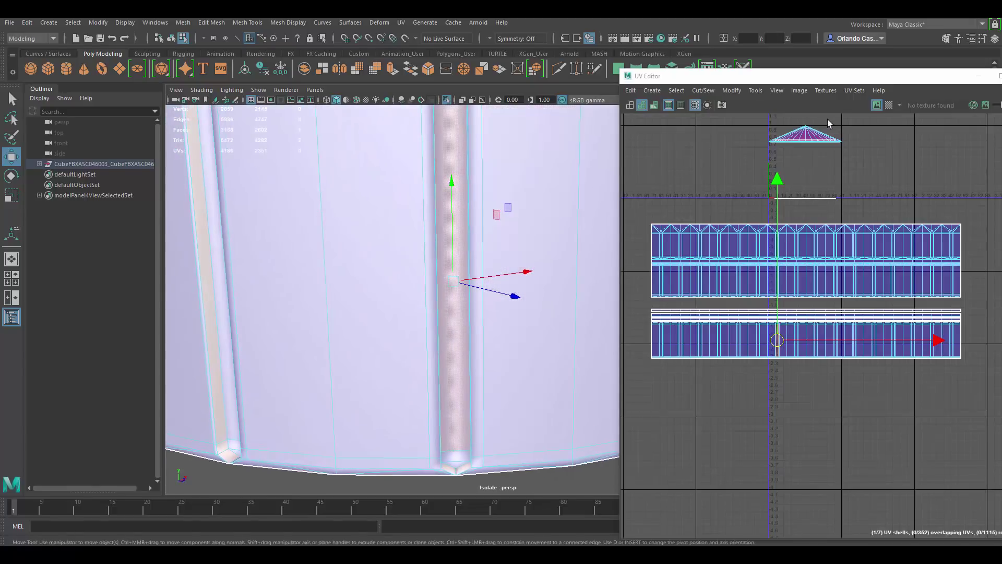
pyautogui.click(887, 104)
pyautogui.keyDown('alt'); pyautogui.moveTo(536, 233); pyautogui.dragTo(589, 234); pyautogui.keyUp('alt')
pyautogui.scroll(1, 491, 260)
pyautogui.scroll(1, 492, 259)
pyautogui.click(482, 212)
pyautogui.scroll(5, 825, 408)
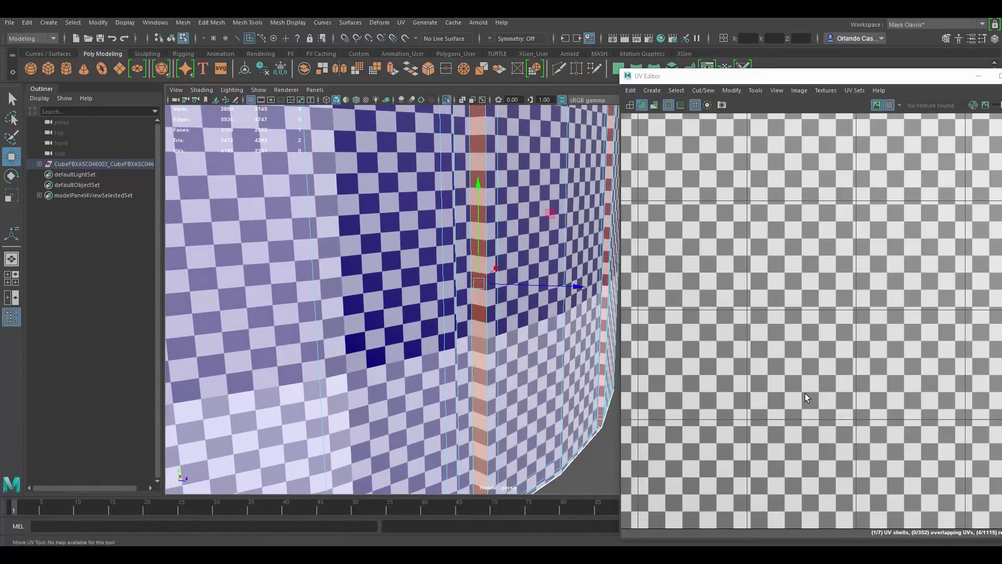
pyautogui.scroll(-2, 794, 398)
pyautogui.press('f')
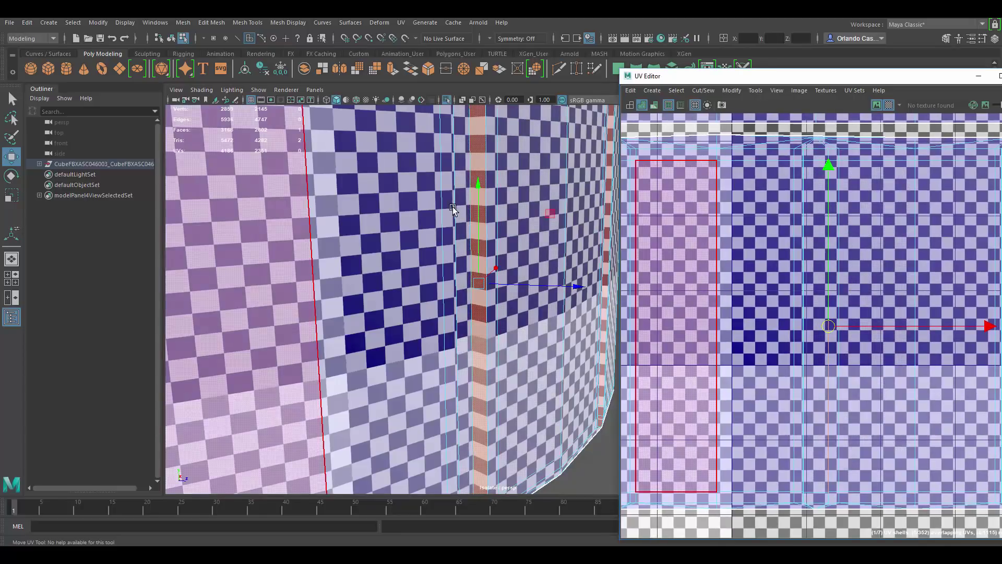
# - Select one lower-wall rib's full column of front faces, including the small faces at its upper and lower ends
pyautogui.keyDown('alt'); pyautogui.moveTo(475, 151); pyautogui.dragTo(485, 208, button='middle'); pyautogui.keyUp('alt')
pyautogui.keyDown('alt'); pyautogui.moveTo(485, 208); pyautogui.dragTo(467, 185); pyautogui.keyUp('alt')
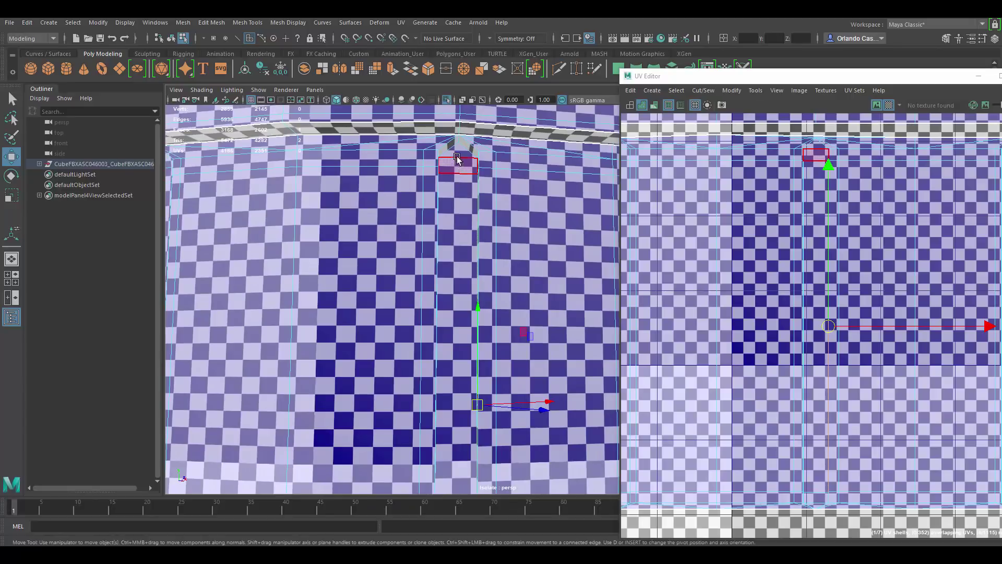
pyautogui.click(457, 149)
pyautogui.keyDown('shift'); pyautogui.click(458, 164); pyautogui.keyUp('shift')
pyautogui.keyDown('shift'); pyautogui.click(459, 205); pyautogui.keyUp('shift')
pyautogui.keyDown('alt'); pyautogui.moveTo(478, 381); pyautogui.dragTo(465, 277, button='middle'); pyautogui.keyUp('alt')
pyautogui.keyDown('alt'); pyautogui.moveTo(465, 277); pyautogui.dragTo(463, 371); pyautogui.keyUp('alt')
pyautogui.keyDown('shift'); pyautogui.click(463, 372); pyautogui.keyUp('shift')
pyautogui.keyDown('shift'); pyautogui.click(459, 382); pyautogui.keyUp('shift')
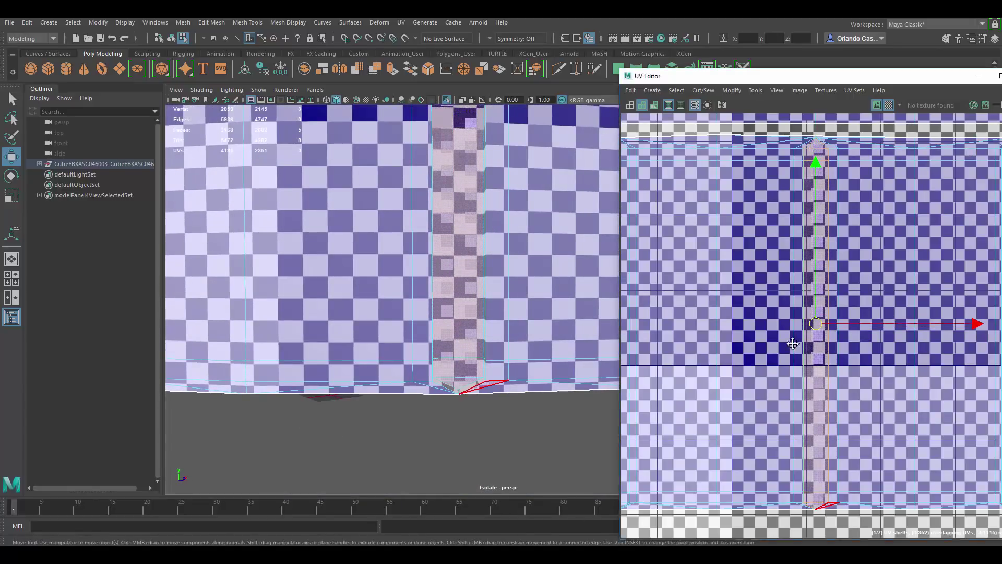
# - Scale the selected rib faces' UVs narrower along U to about half their width, and hide the checker texture
pyautogui.keyDown('alt'); pyautogui.moveTo(793, 343); pyautogui.dragTo(767, 320, button='middle'); pyautogui.keyUp('alt')
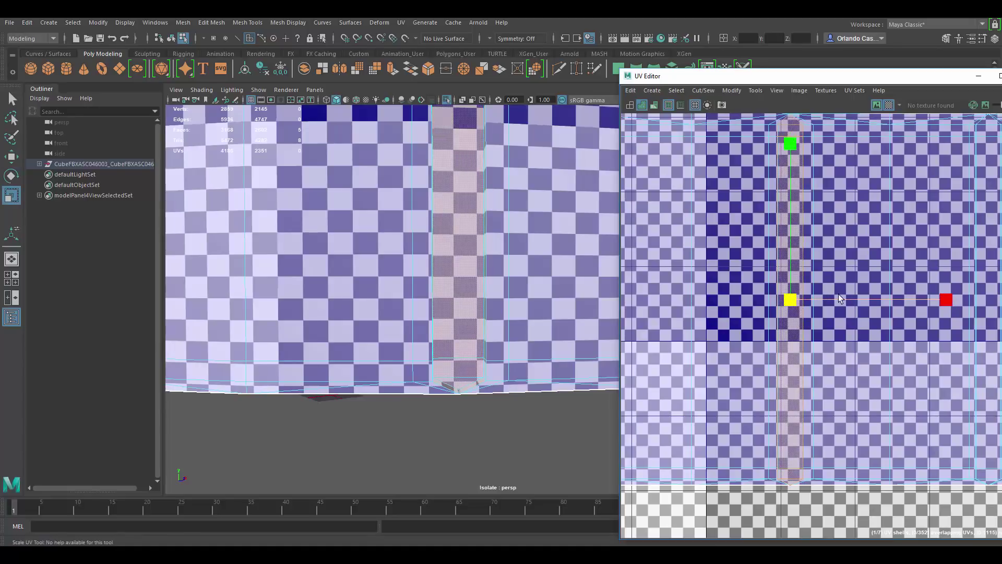
pyautogui.moveTo(793, 301); pyautogui.dragTo(789, 299)
pyautogui.moveTo(943, 299); pyautogui.dragTo(911, 296)
pyautogui.click(889, 105)
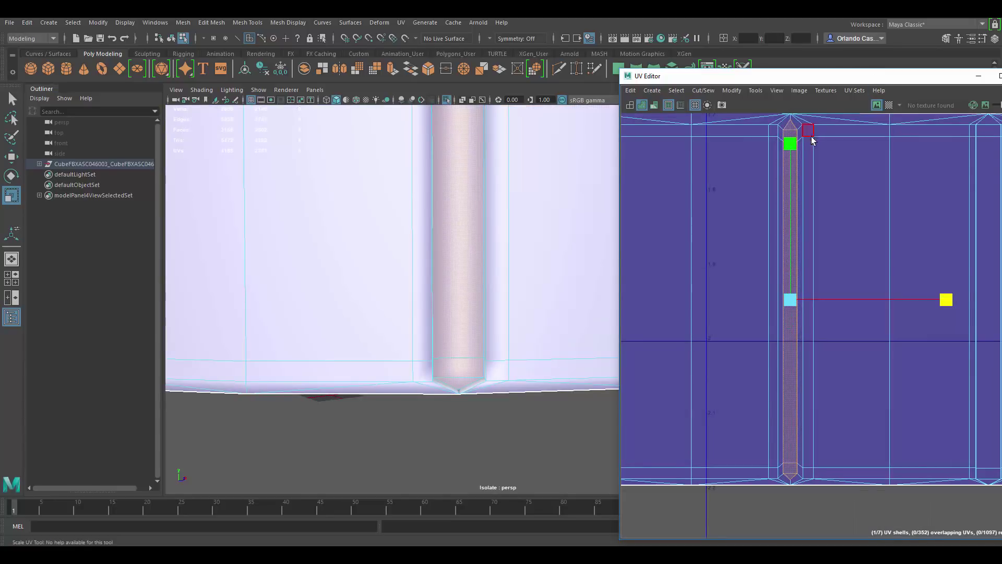
# - Show the checker texture, scale the rib front faces' UVs slightly narrower along U, and hide the texture again
pyautogui.keyDown('alt'); pyautogui.moveTo(396, 158); pyautogui.dragTo(501, 269); pyautogui.keyUp('alt')
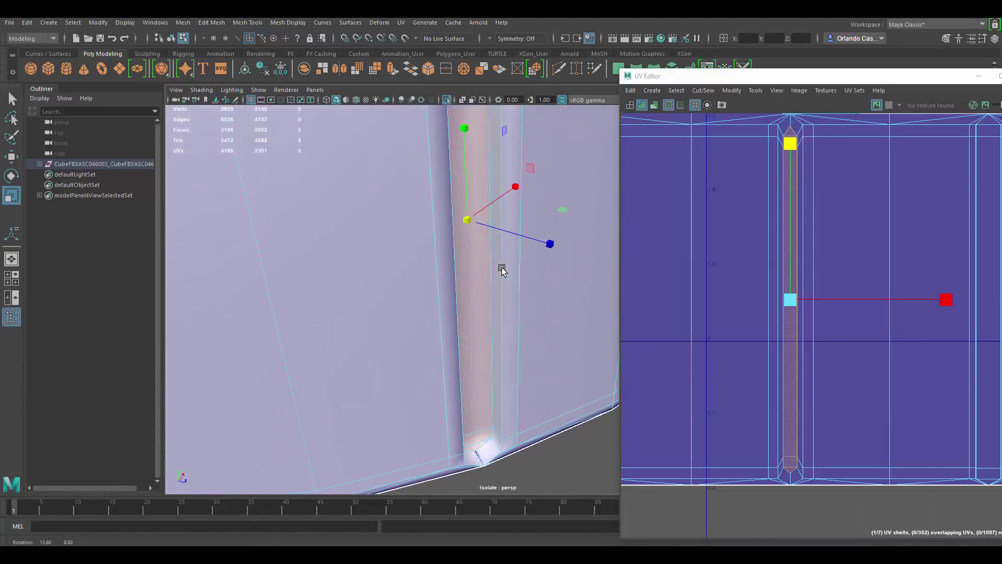
pyautogui.click(887, 106)
pyautogui.keyDown('alt'); pyautogui.moveTo(530, 235); pyautogui.dragTo(535, 265); pyautogui.keyUp('alt')
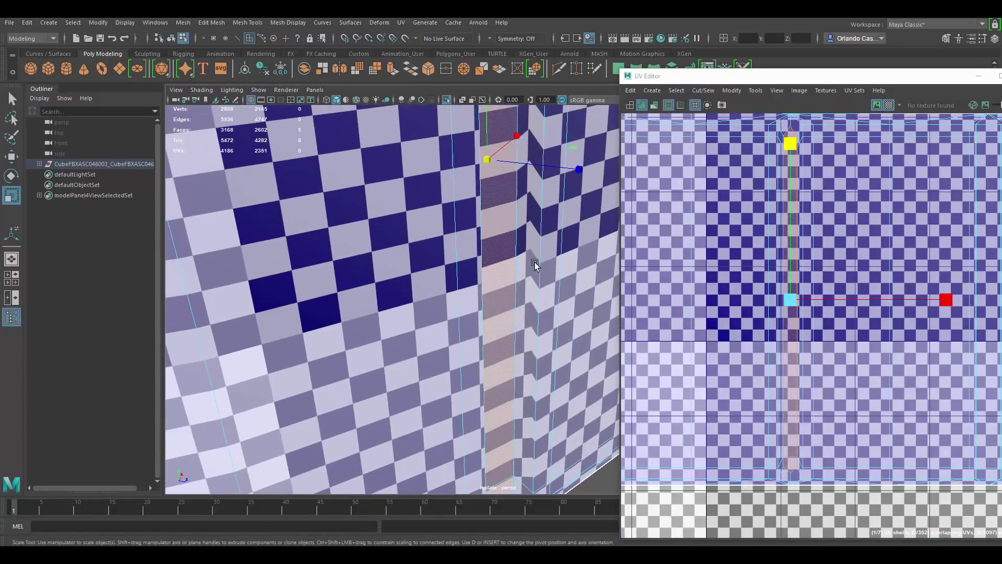
pyautogui.keyDown('alt'); pyautogui.moveTo(561, 234); pyautogui.dragTo(561, 221); pyautogui.keyUp('alt')
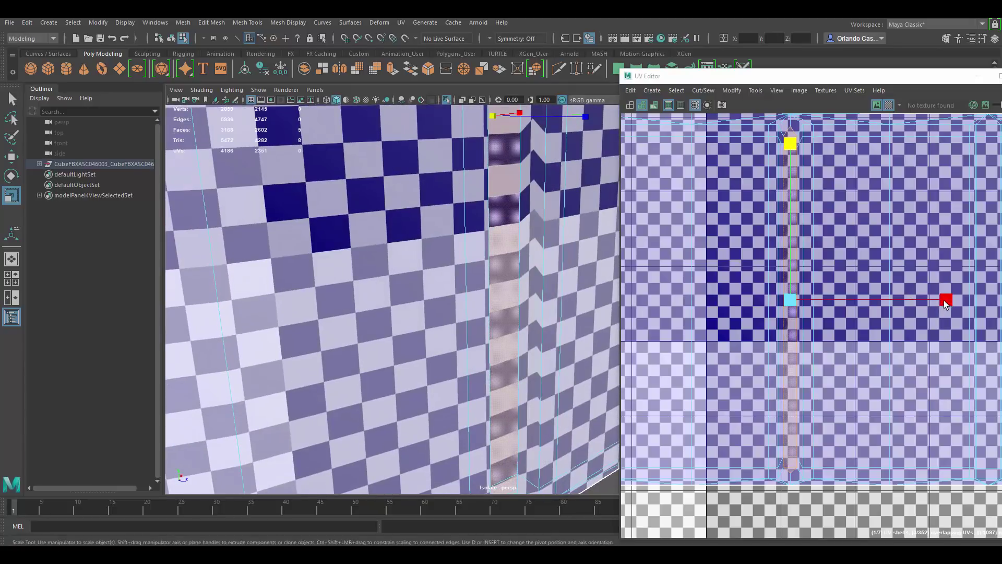
pyautogui.moveTo(946, 302); pyautogui.dragTo(934, 298)
pyautogui.keyDown('alt'); pyautogui.moveTo(517, 245); pyautogui.dragTo(412, 246, button='right'); pyautogui.keyUp('alt')
pyautogui.keyDown('alt'); pyautogui.moveTo(412, 246); pyautogui.dragTo(488, 232); pyautogui.keyUp('alt')
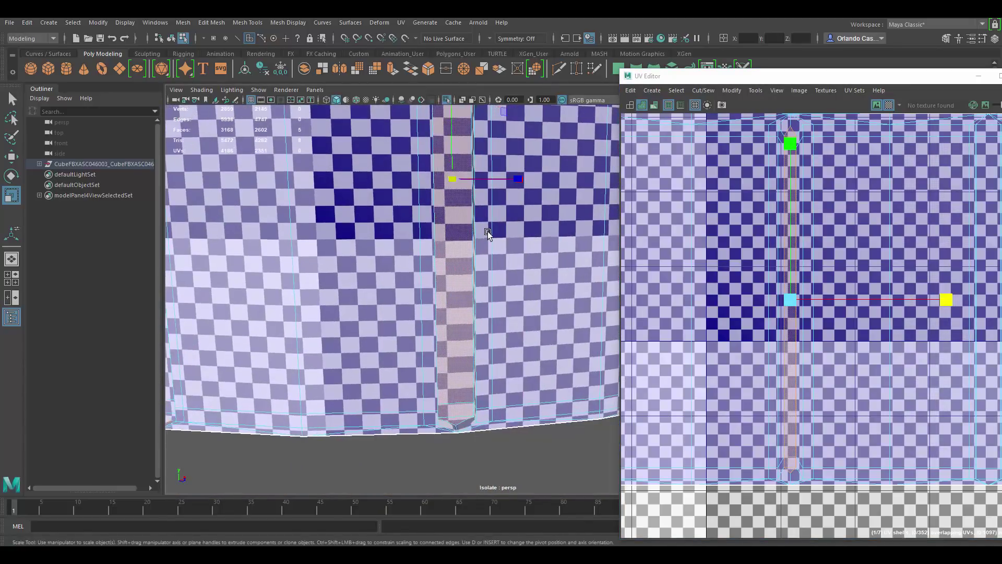
pyautogui.keyDown('alt'); pyautogui.moveTo(488, 233); pyautogui.dragTo(494, 285, button='middle'); pyautogui.keyUp('alt')
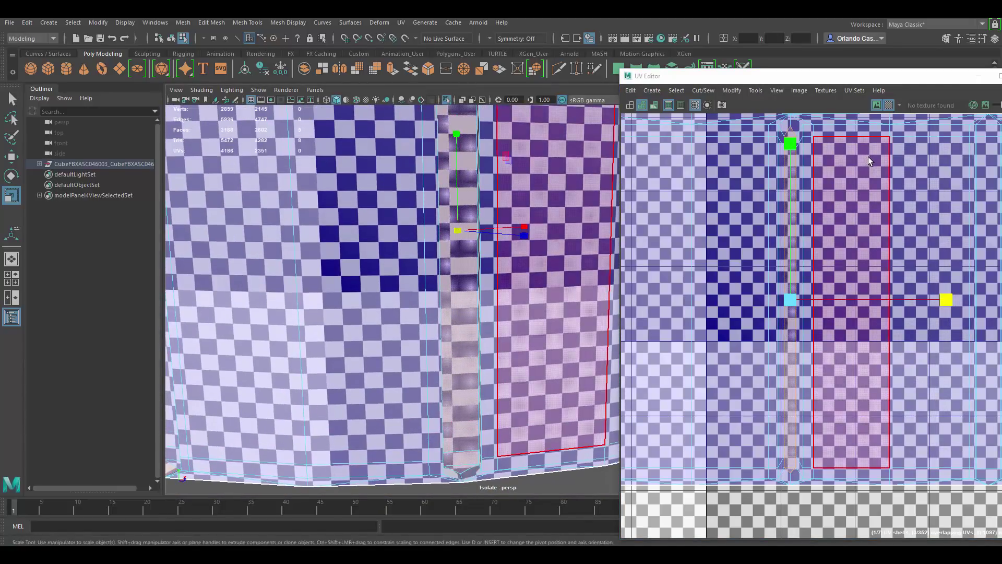
pyautogui.click(889, 105)
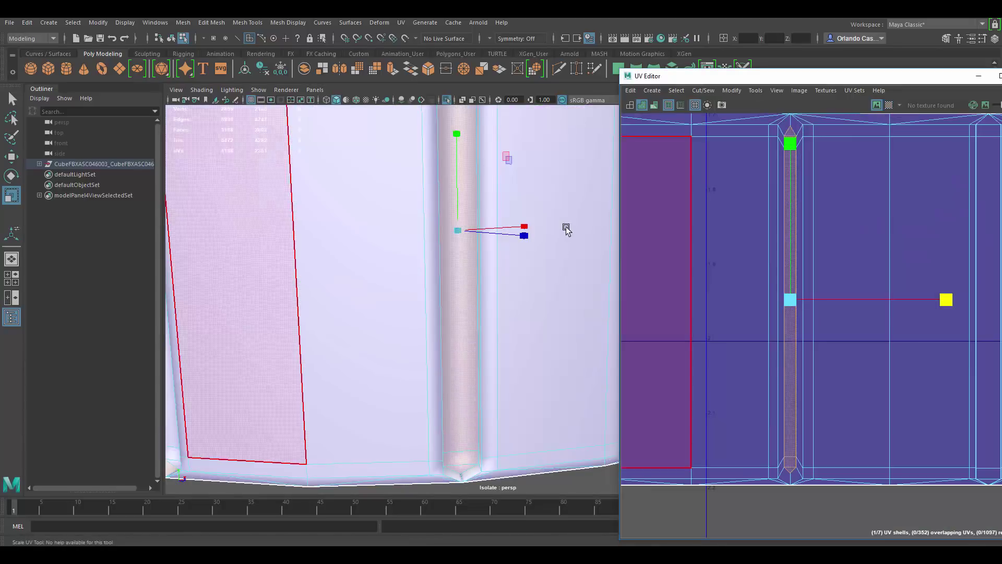
# - Cut the UVs along both long edges of the rib's front faces to separate the front strip
pyautogui.keyDown('alt'); pyautogui.moveTo(566, 226); pyautogui.dragTo(552, 360); pyautogui.keyUp('alt')
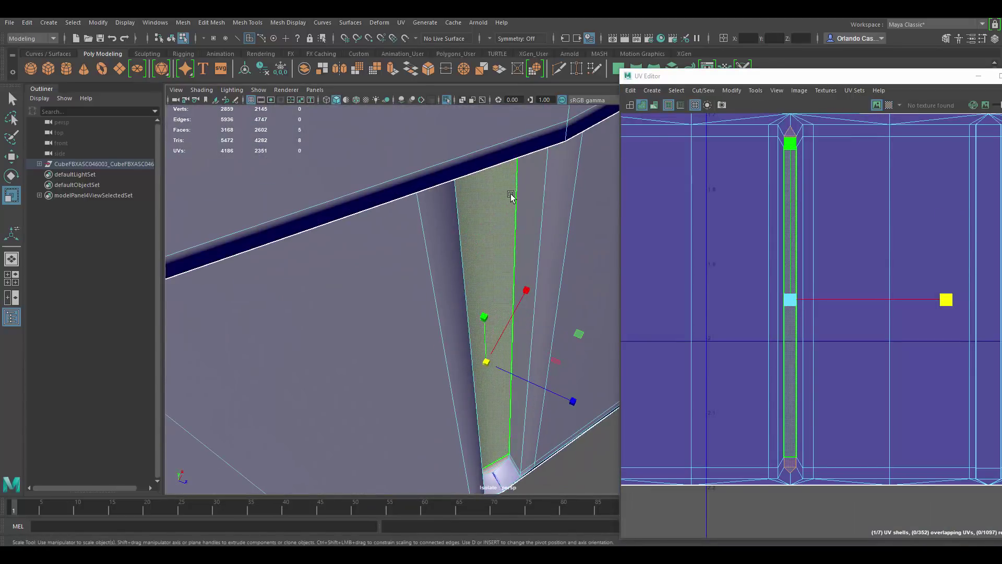
pyautogui.keyDown('alt'); pyautogui.moveTo(514, 287); pyautogui.dragTo(477, 336); pyautogui.keyUp('alt')
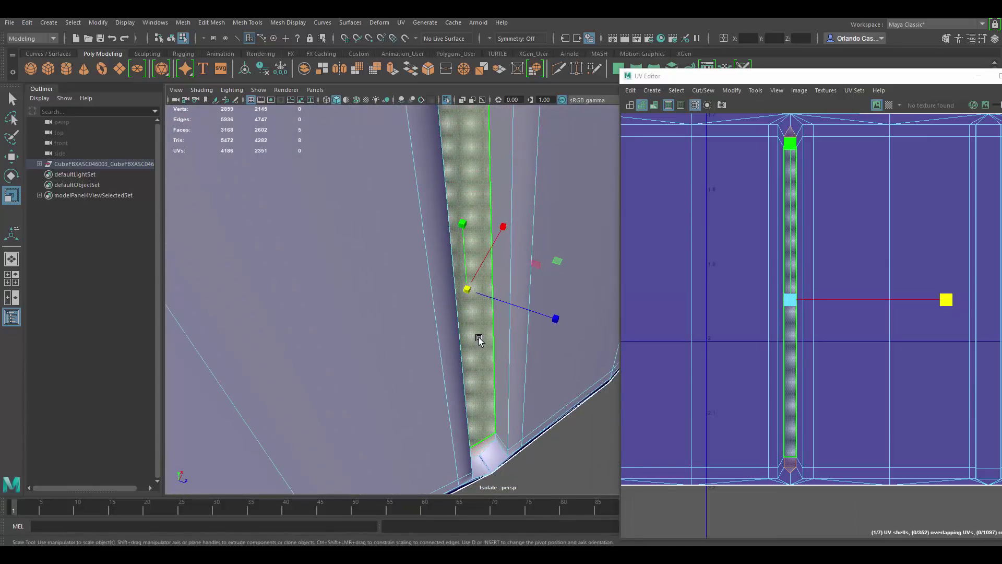
pyautogui.keyDown('alt'); pyautogui.moveTo(479, 341); pyautogui.dragTo(500, 235); pyautogui.keyUp('alt')
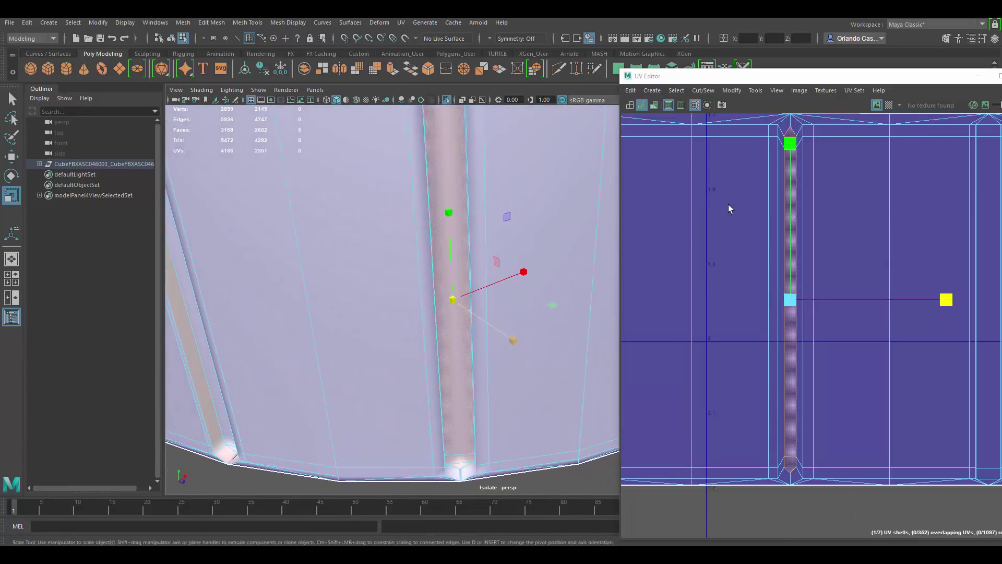
pyautogui.press('F10')
pyautogui.doubleClick(794, 161)
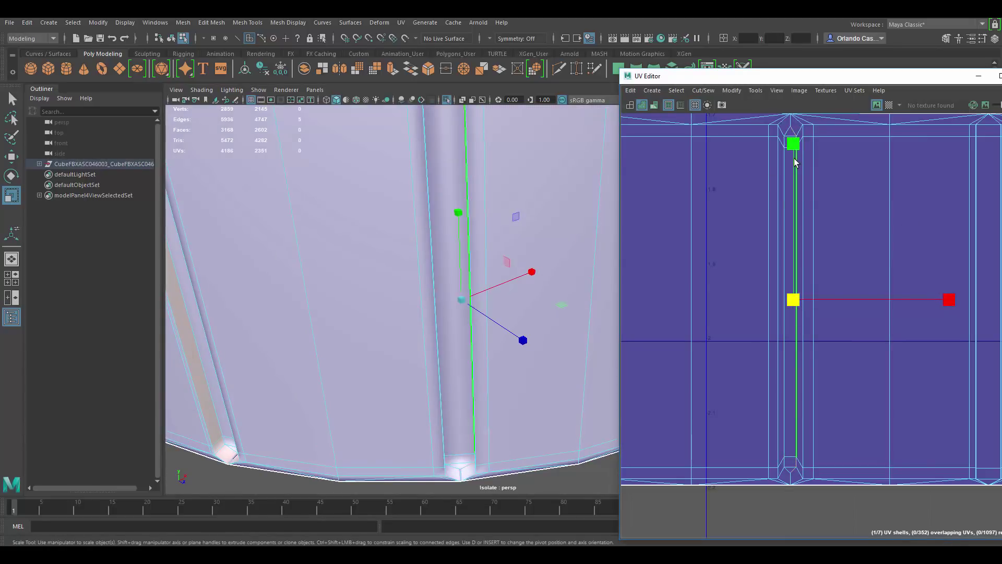
pyautogui.keyDown('shift'); pyautogui.doubleClick(783, 161); pyautogui.keyUp('shift')
pyautogui.keyDown('shift'); pyautogui.moveTo(803, 220); pyautogui.dragTo(766, 239, button='right'); pyautogui.keyUp('shift')
# - Select the rib's separated front-strip shell and move it into the empty space just below the lower wall's UV shell
pyautogui.press('F12')
pyautogui.click(783, 139)
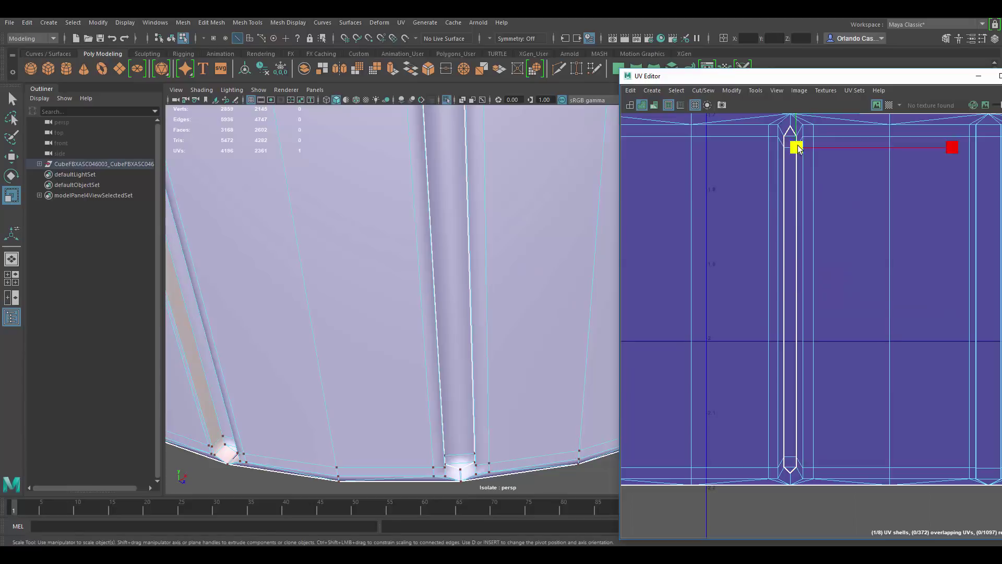
pyautogui.doubleClick(798, 146)
pyautogui.press('w')
pyautogui.scroll(-3, 801, 323)
pyautogui.keyDown('alt'); pyautogui.moveTo(801, 329); pyautogui.dragTo(760, 271, button='middle'); pyautogui.keyUp('alt')
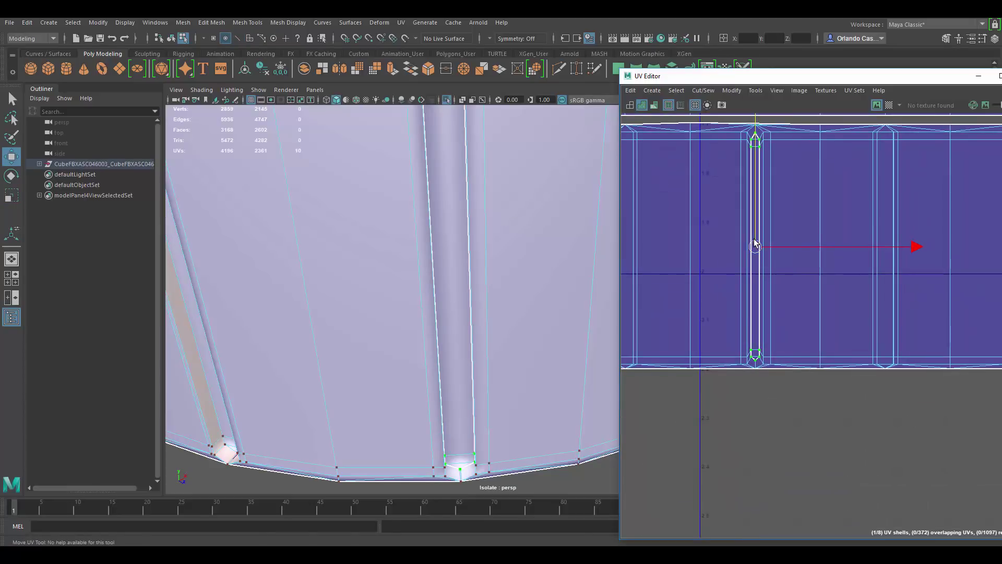
pyautogui.moveTo(756, 245); pyautogui.dragTo(856, 435)
pyautogui.moveTo(755, 441); pyautogui.dragTo(849, 464)
pyautogui.scroll(-3, 788, 407)
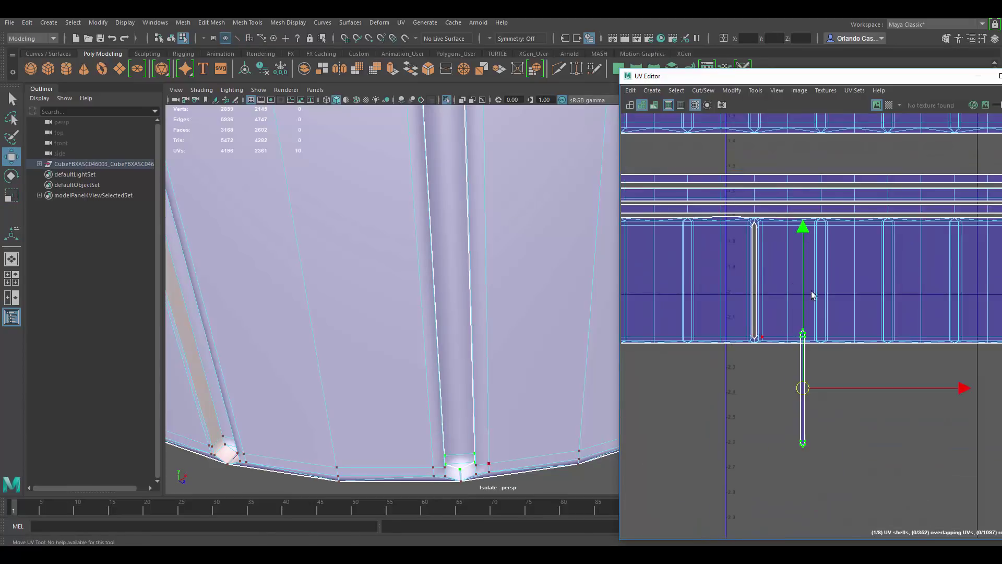
pyautogui.moveTo(763, 389); pyautogui.dragTo(718, 406)
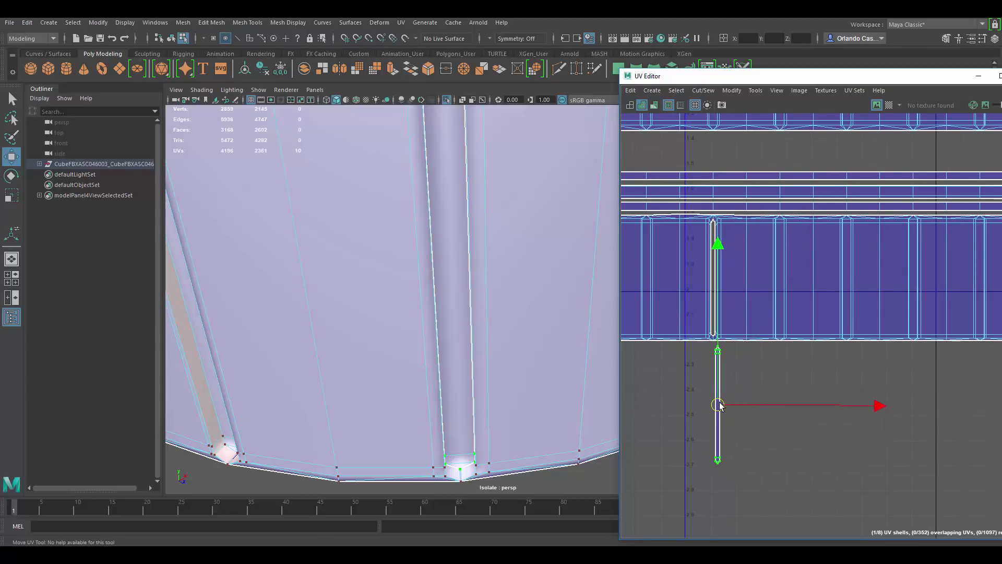
# - Show the checker texture and examine its proportions on the narrow side faces of the lower-wall rib
pyautogui.scroll(-3, 797, 302)
pyautogui.keyDown('alt'); pyautogui.moveTo(793, 288); pyautogui.dragTo(792, 308, button='middle'); pyautogui.keyUp('alt')
pyautogui.scroll(-1, 791, 309)
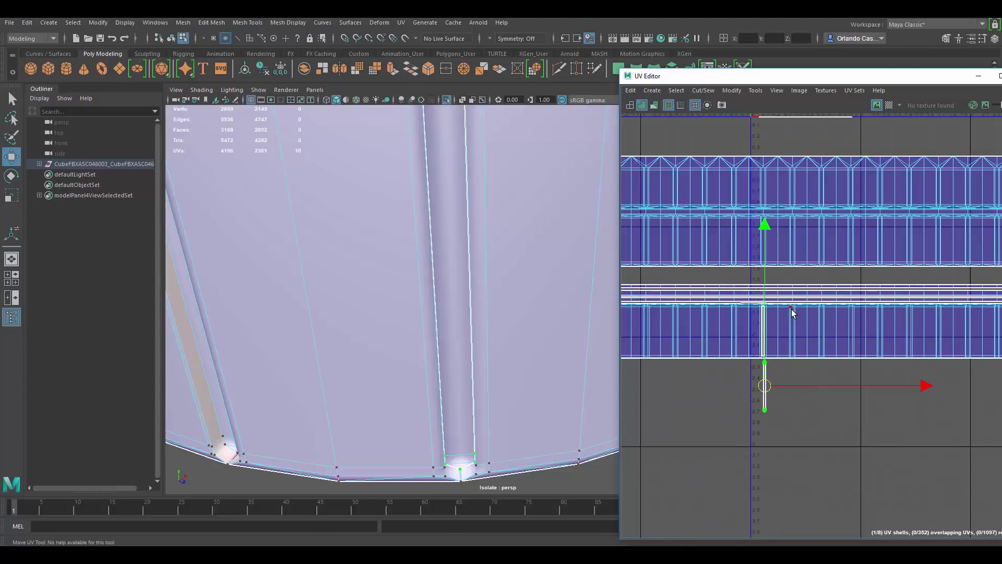
pyautogui.scroll(-1, 789, 284)
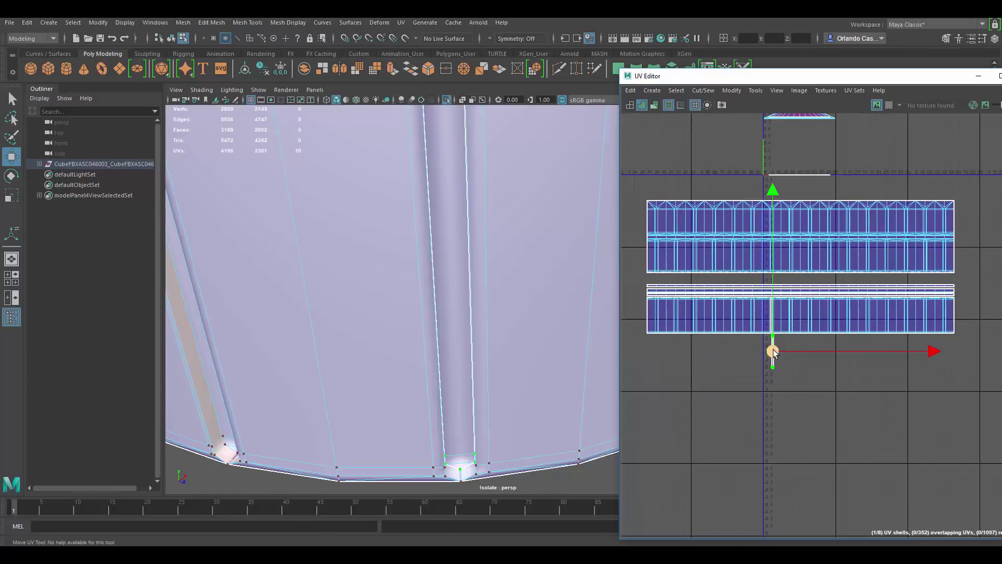
pyautogui.scroll(2, 780, 321)
pyautogui.keyDown('alt'); pyautogui.moveTo(474, 268); pyautogui.dragTo(506, 268); pyautogui.keyUp('alt')
pyautogui.scroll(1, 838, 156)
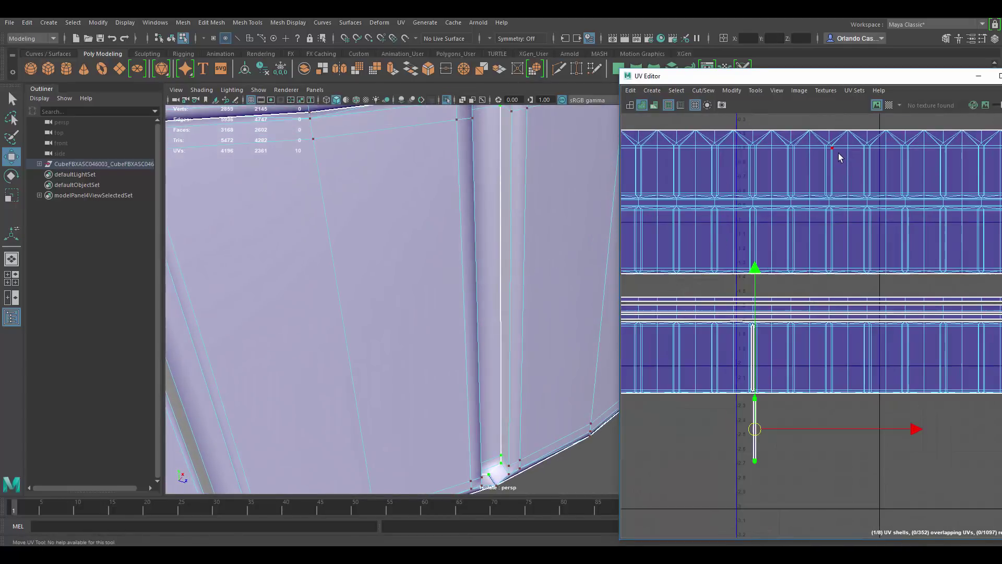
pyautogui.click(889, 105)
pyautogui.keyDown('alt'); pyautogui.moveTo(497, 280); pyautogui.dragTo(562, 267); pyautogui.keyUp('alt')
pyautogui.moveTo(530, 228); pyautogui.dragTo(530, 255, button='right')
pyautogui.click(544, 206)
pyautogui.keyDown('alt'); pyautogui.moveTo(544, 207); pyautogui.dragTo(537, 182); pyautogui.keyUp('alt')
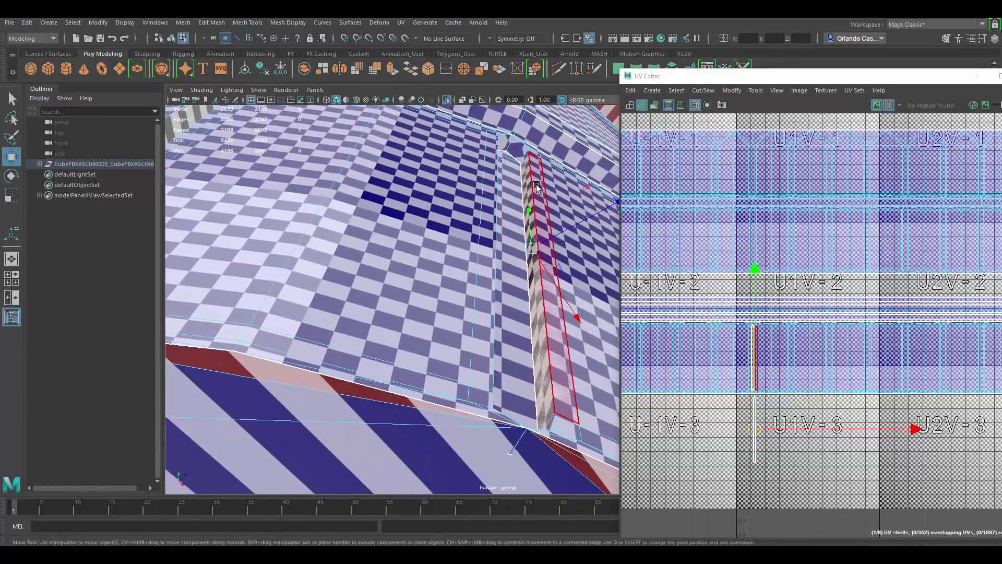
pyautogui.keyDown('shift'); pyautogui.click(537, 183); pyautogui.keyUp('shift')
# - Hide the checker texture and cut the UVs along the outer edges of the rib's side faces where they meet the wall
pyautogui.moveTo(534, 182); pyautogui.dragTo(532, 159, button='right')
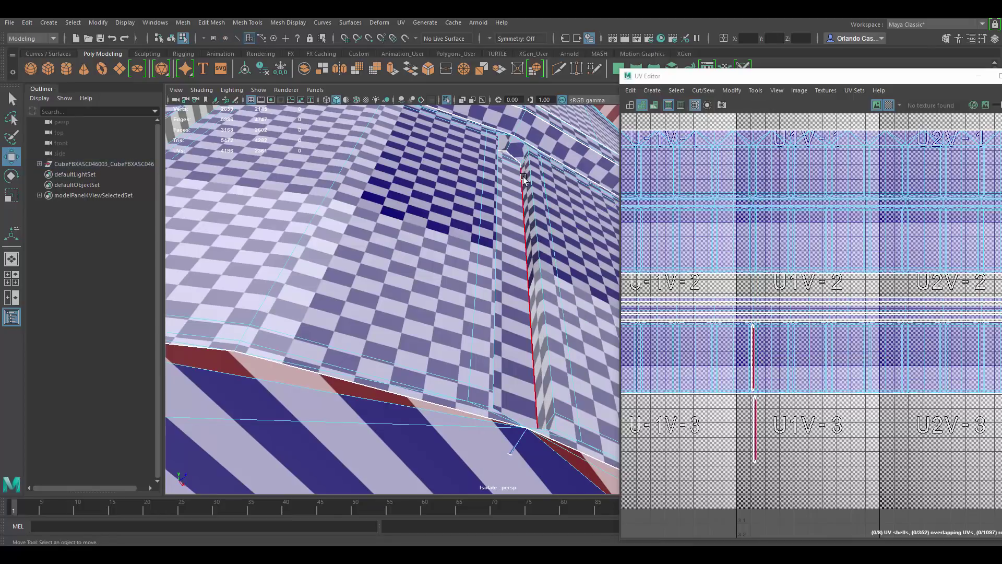
pyautogui.click(527, 177)
pyautogui.click(888, 106)
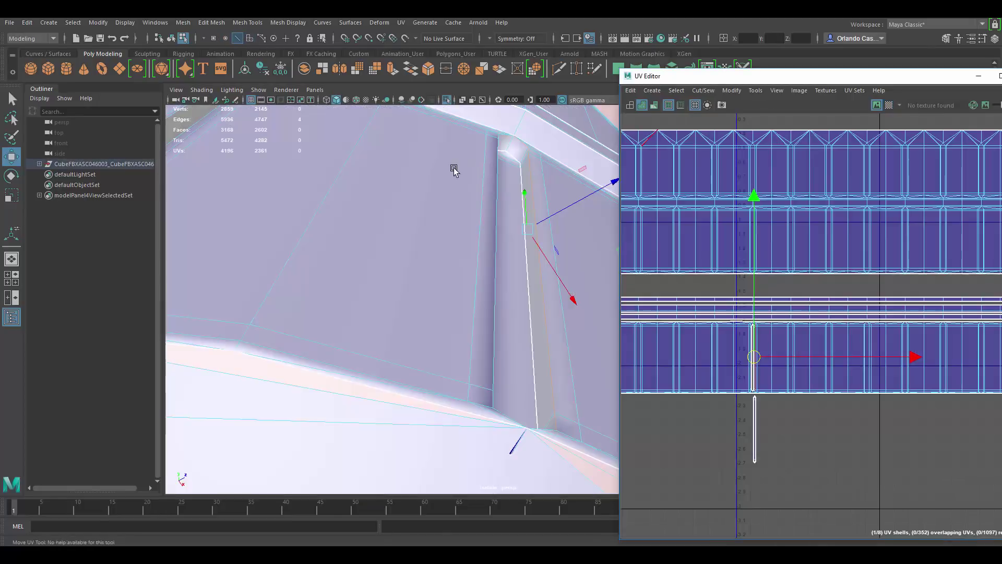
pyautogui.keyDown('alt'); pyautogui.moveTo(550, 188); pyautogui.dragTo(537, 221); pyautogui.keyUp('alt')
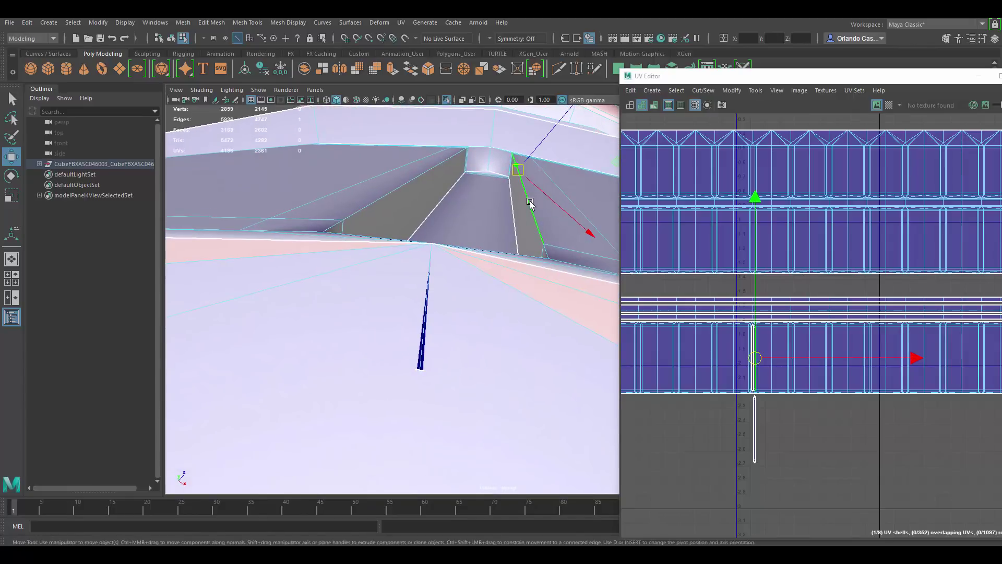
pyautogui.click(567, 244)
pyautogui.keyDown('alt'); pyautogui.moveTo(534, 201); pyautogui.dragTo(519, 234); pyautogui.keyUp('alt')
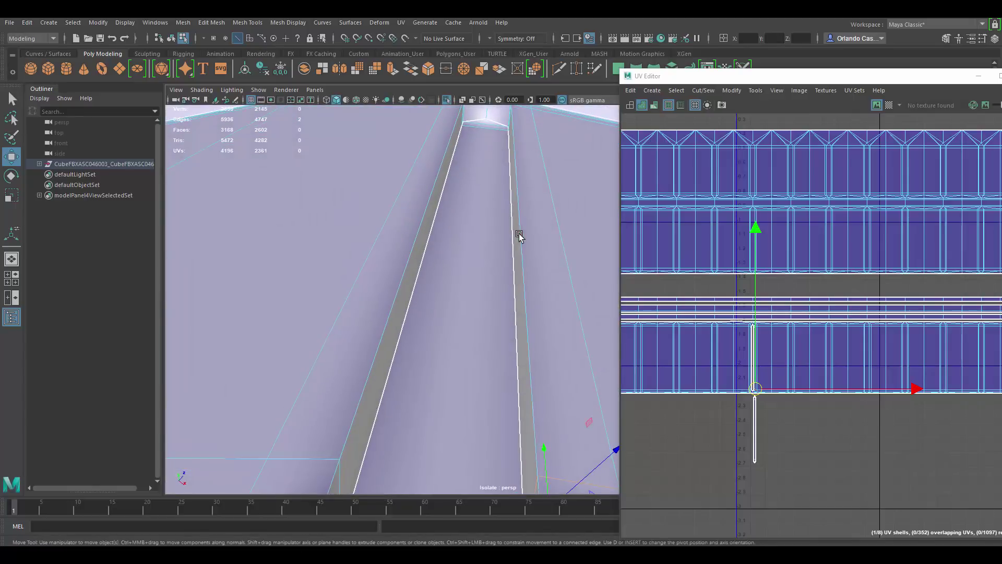
pyautogui.keyDown('alt'); pyautogui.moveTo(514, 204); pyautogui.dragTo(461, 194); pyautogui.keyUp('alt')
pyautogui.click(511, 179)
pyautogui.keyDown('shift'); pyautogui.click(463, 187); pyautogui.keyUp('shift')
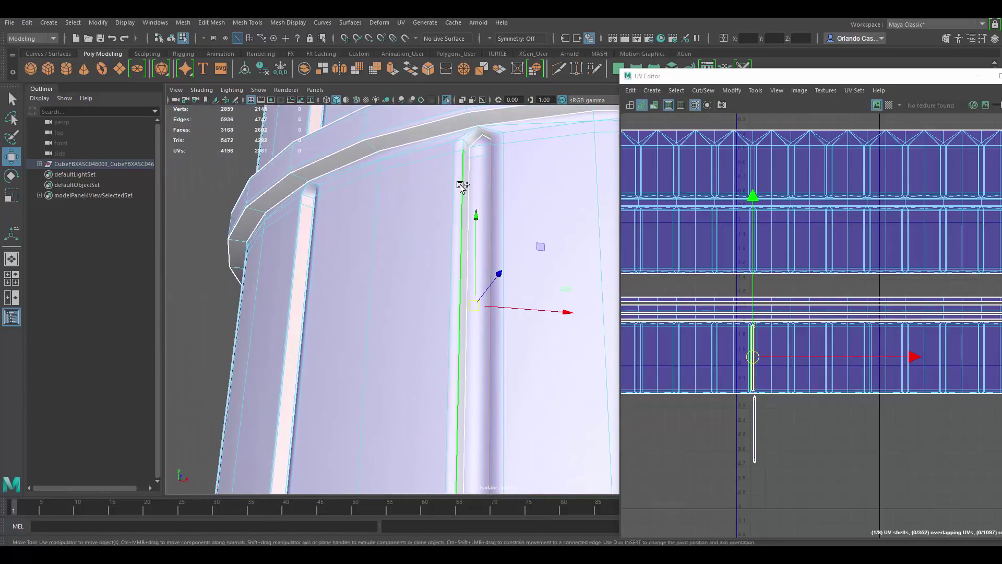
pyautogui.keyDown('alt'); pyautogui.moveTo(526, 356); pyautogui.dragTo(542, 432); pyautogui.keyUp('alt')
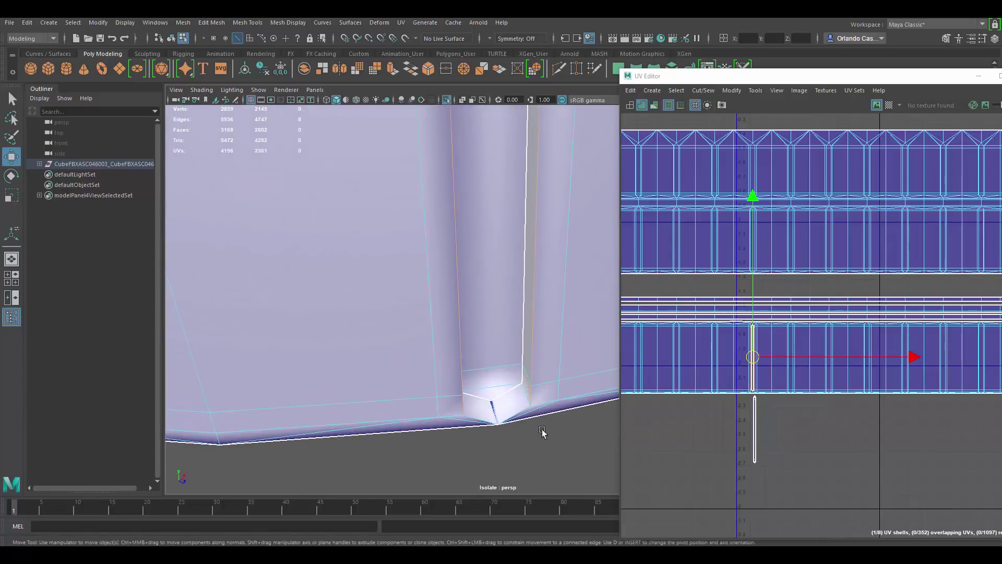
pyautogui.keyDown('shift'); pyautogui.rightClick(822, 333); pyautogui.keyUp('shift')
pyautogui.keyDown('shift'); pyautogui.moveTo(821, 334); pyautogui.dragTo(781, 347, button='right'); pyautogui.keyUp('shift')
# - Select the separated ring shell of rib side faces and move it below the wall shell, beside the front strip
pyautogui.keyDown('alt'); pyautogui.moveTo(739, 332); pyautogui.dragTo(792, 293, button='middle'); pyautogui.keyUp('alt')
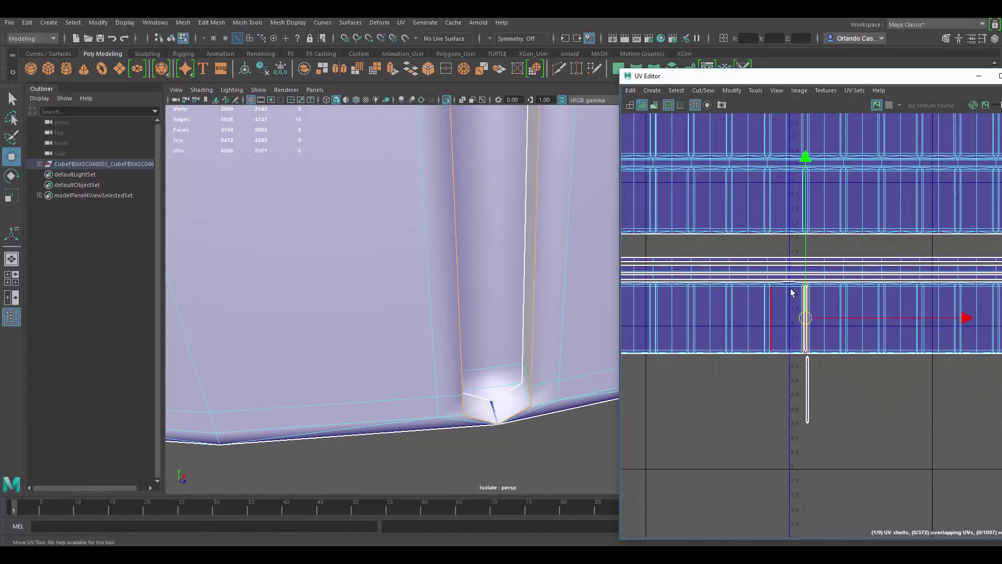
pyautogui.scroll(5, 793, 293)
pyautogui.press('F12')
pyautogui.doubleClick(826, 284)
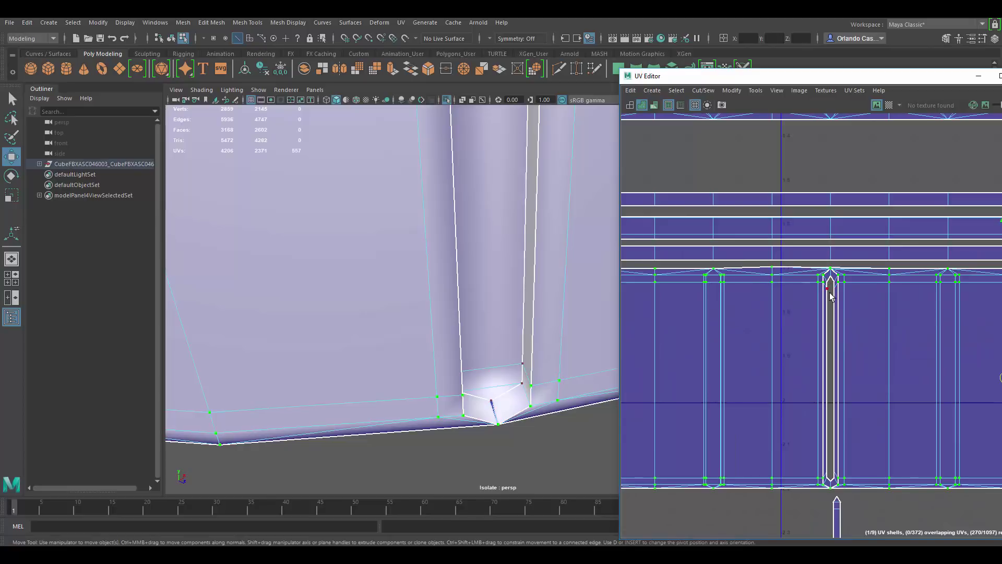
pyautogui.keyDown('alt'); pyautogui.moveTo(831, 377); pyautogui.dragTo(788, 245, button='middle'); pyautogui.keyUp('alt')
pyautogui.scroll(-1, 788, 254)
pyautogui.moveTo(787, 245); pyautogui.dragTo(834, 455)
# - Cut the edge across the lower end of the rib's side-face ring shell to open it
pyautogui.keyDown('alt'); pyautogui.moveTo(865, 468); pyautogui.dragTo(816, 311, button='middle'); pyautogui.keyUp('alt')
pyautogui.scroll(1, 786, 324)
pyautogui.moveTo(786, 369); pyautogui.dragTo(785, 313, button='right')
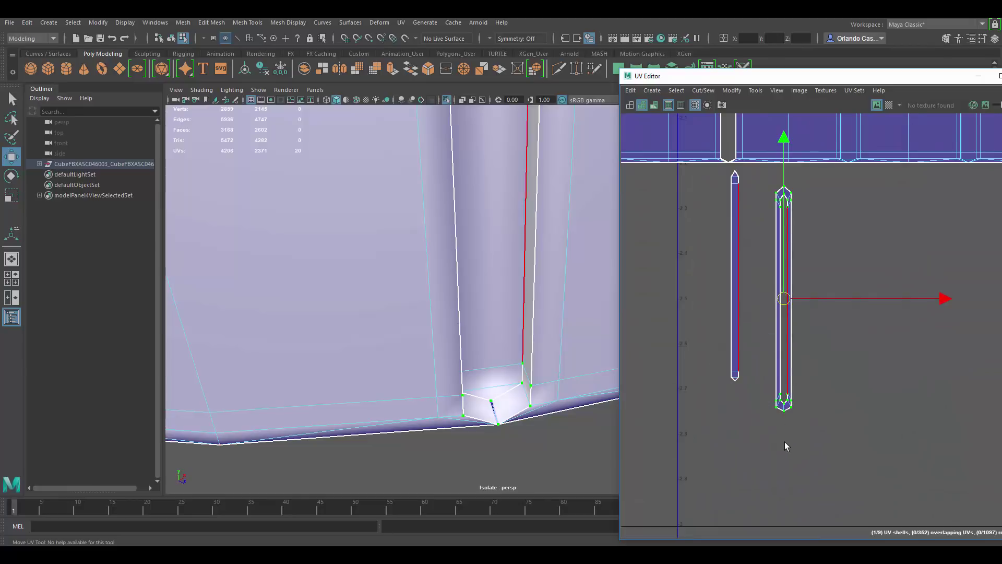
pyautogui.click(786, 408)
pyautogui.moveTo(796, 389); pyautogui.dragTo(772, 405, button='right')
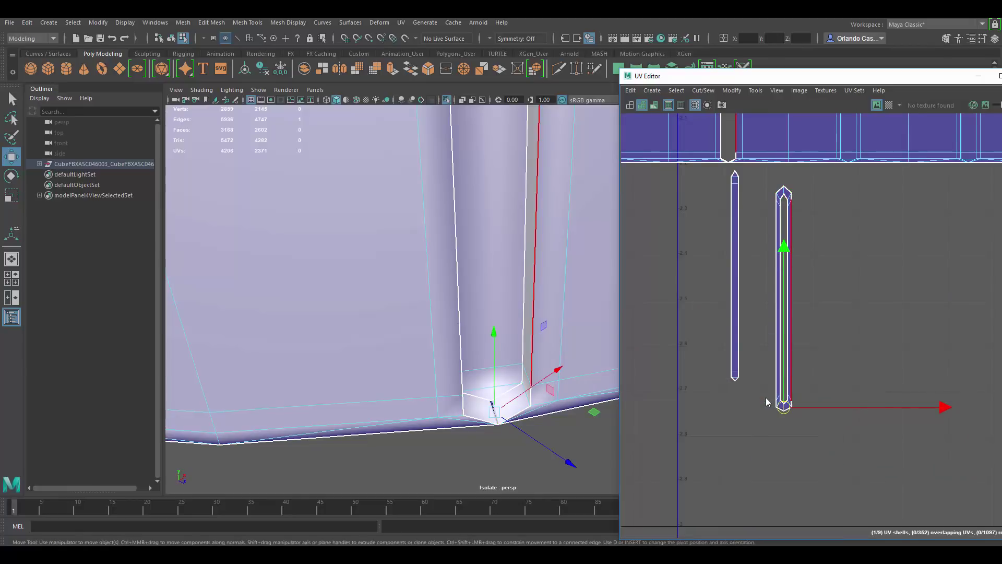
# - Select the whole side-face shell and unfold it, fixing the mesh's non-manifold geometry
pyautogui.click(772, 210)
pyautogui.doubleClick(782, 204)
pyautogui.scroll(-4, 773, 209)
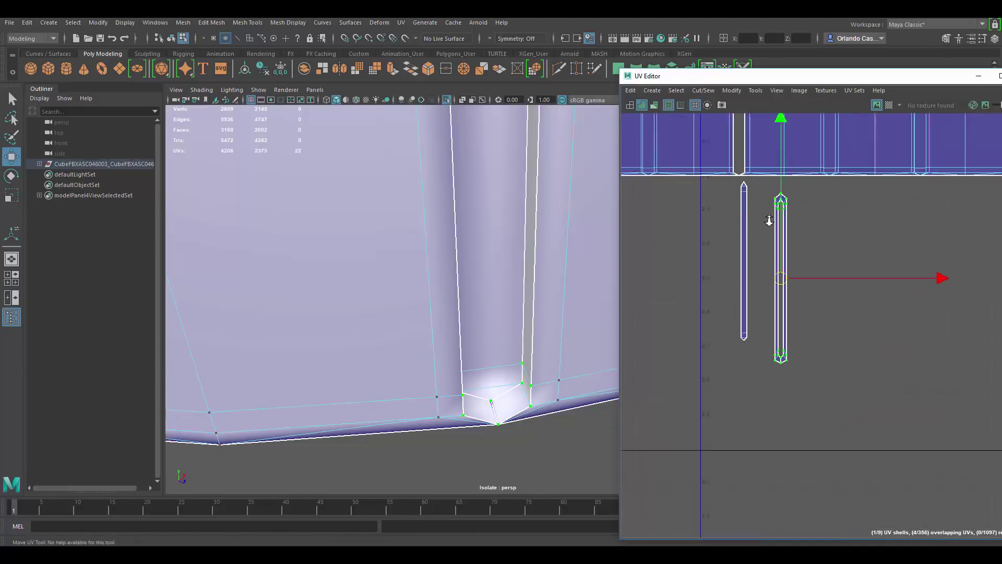
pyautogui.moveTo(874, 76); pyautogui.dragTo(657, 70)
pyautogui.click(854, 295)
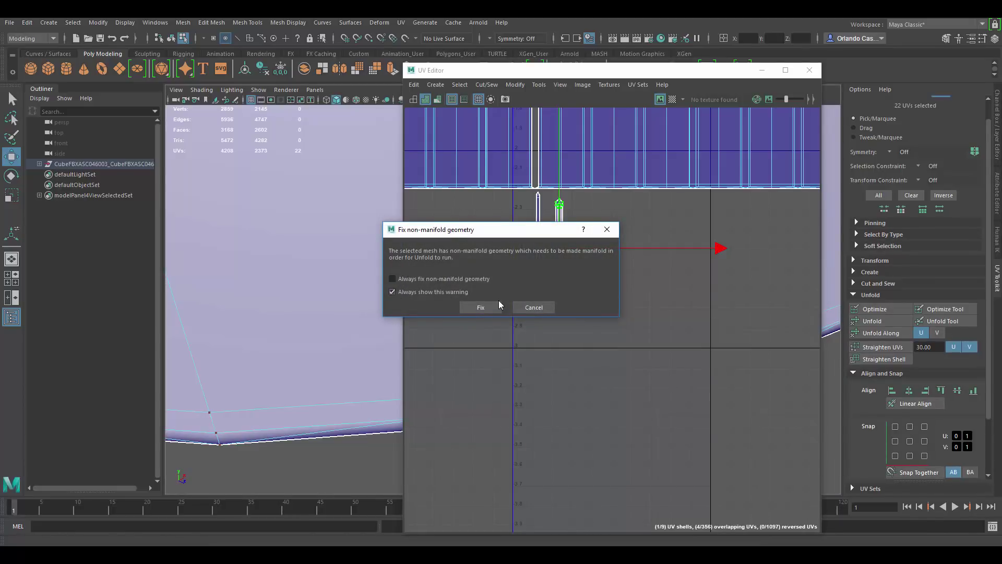
pyautogui.click(478, 308)
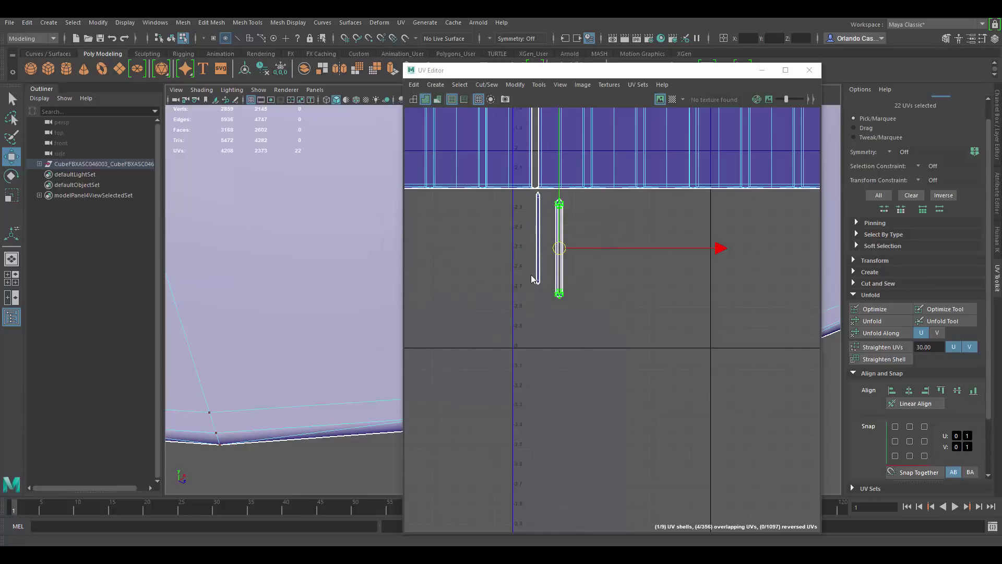
pyautogui.hotkey('ctrl', 'z')
pyautogui.hotkey('ctrl', 'z')
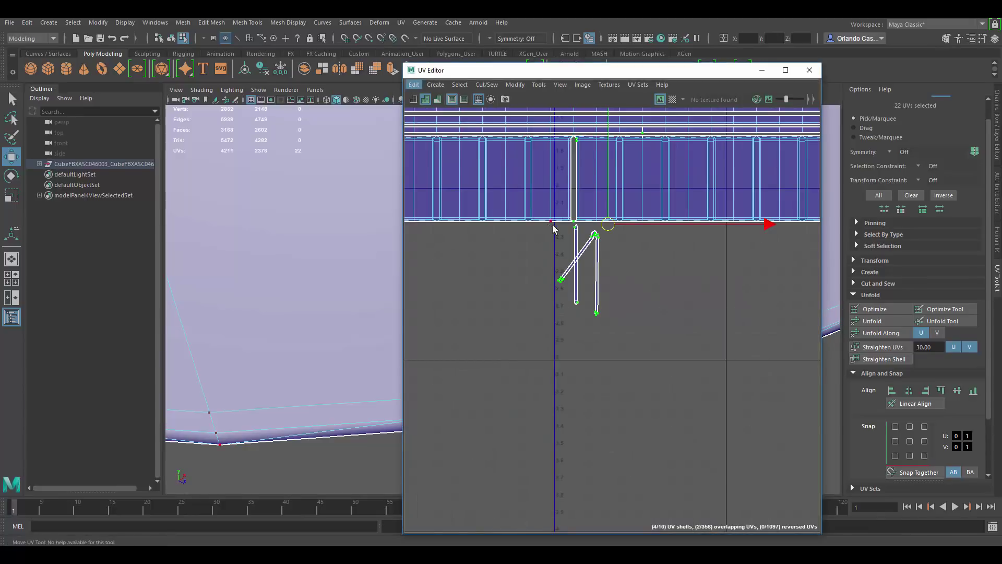
# - Select the unfolded side-face shell, move it clear of the front strip along U, and uncover the rib in the 3D view
pyautogui.keyDown('alt'); pyautogui.moveTo(555, 225); pyautogui.dragTo(696, 252, button='right'); pyautogui.keyUp('alt')
pyautogui.click(697, 253)
pyautogui.doubleClick(652, 252)
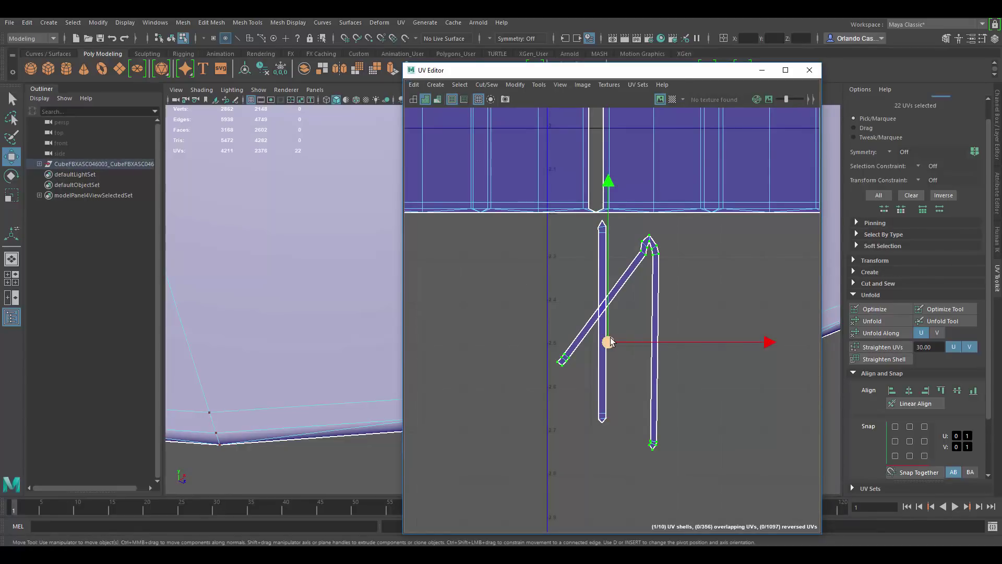
pyautogui.moveTo(609, 342); pyautogui.dragTo(695, 340)
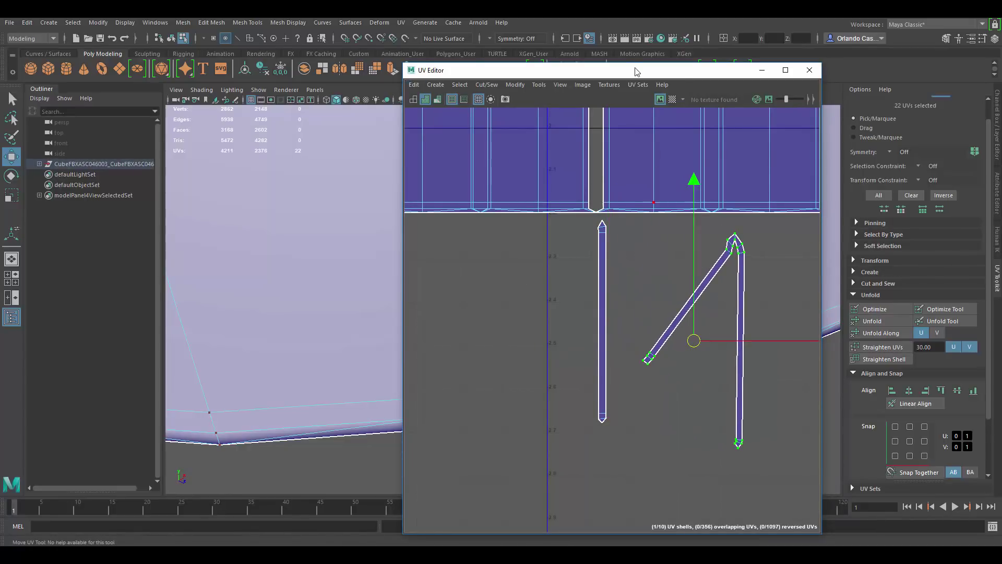
pyautogui.moveTo(636, 72); pyautogui.dragTo(771, 72)
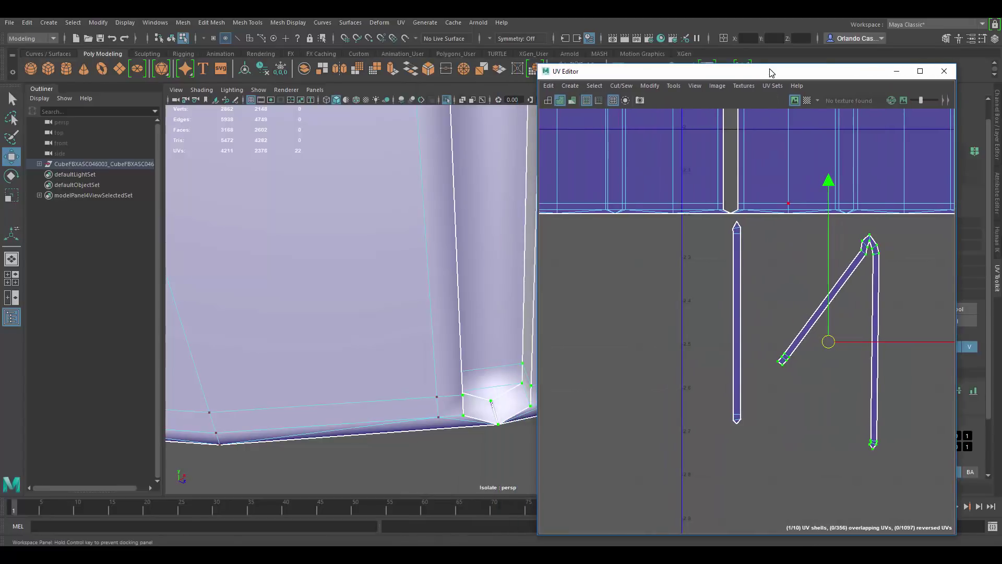
# - Examine the lower rib in the 3D view and preview a checker pattern on it to check its UV proportions
pyautogui.keyDown('alt'); pyautogui.moveTo(501, 273); pyautogui.dragTo(406, 301); pyautogui.keyUp('alt')
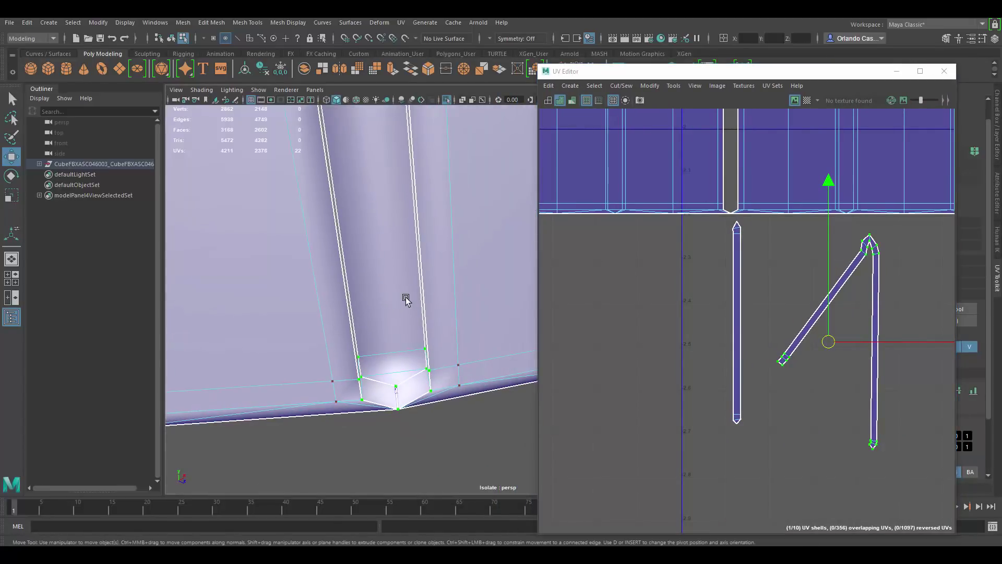
pyautogui.keyDown('alt'); pyautogui.moveTo(408, 337); pyautogui.dragTo(441, 274); pyautogui.keyUp('alt')
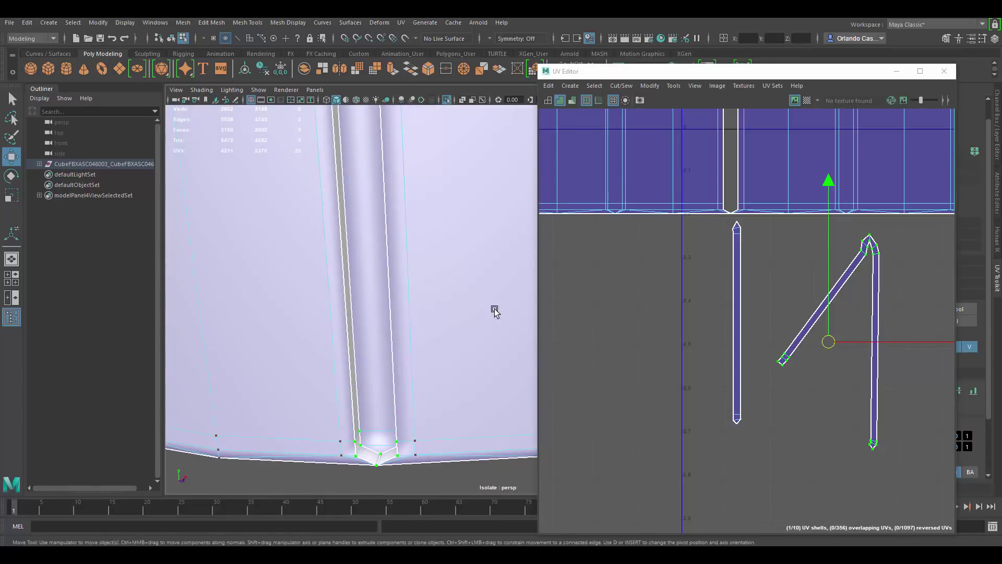
pyautogui.keyDown('alt'); pyautogui.moveTo(494, 308); pyautogui.dragTo(497, 233); pyautogui.keyUp('alt')
pyautogui.keyDown('alt'); pyautogui.moveTo(497, 231); pyautogui.dragTo(472, 320, button='middle'); pyautogui.keyUp('alt')
pyautogui.keyDown('alt'); pyautogui.moveTo(843, 287); pyautogui.dragTo(751, 298, button='middle'); pyautogui.keyUp('alt')
pyautogui.scroll(3, 744, 299)
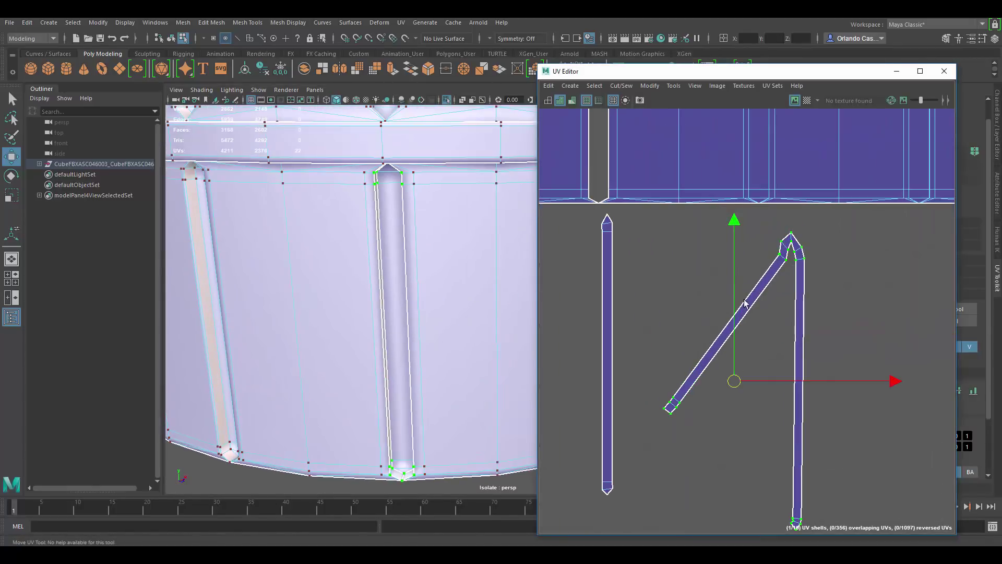
pyautogui.keyDown('alt'); pyautogui.moveTo(751, 263); pyautogui.dragTo(749, 236, button='middle'); pyautogui.keyUp('alt')
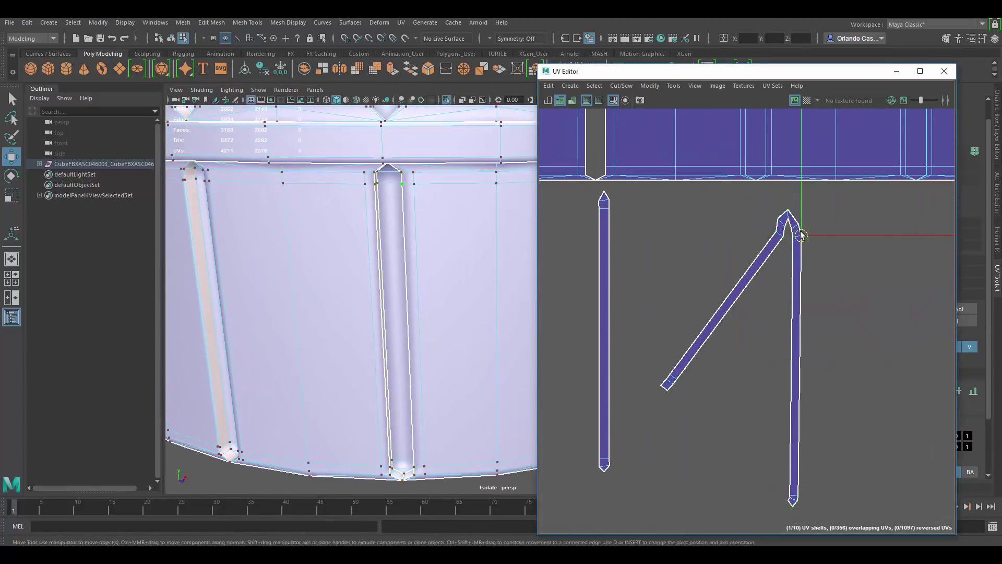
pyautogui.click(807, 100)
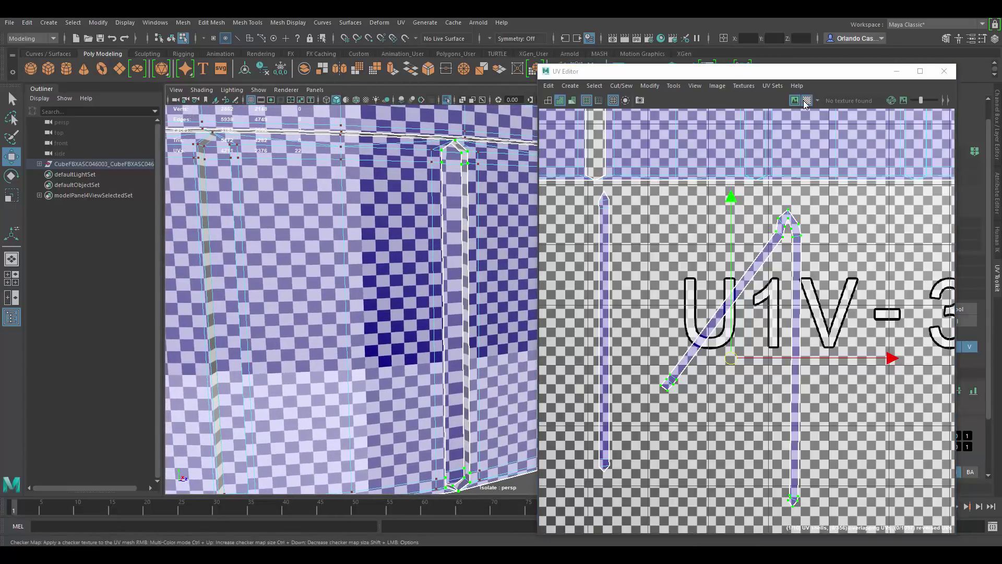
pyautogui.click(807, 101)
# - Compare the rib's front strip and unfolded side-face shell with the wall and hoop shells in the UV layout
pyautogui.scroll(-3, 426, 326)
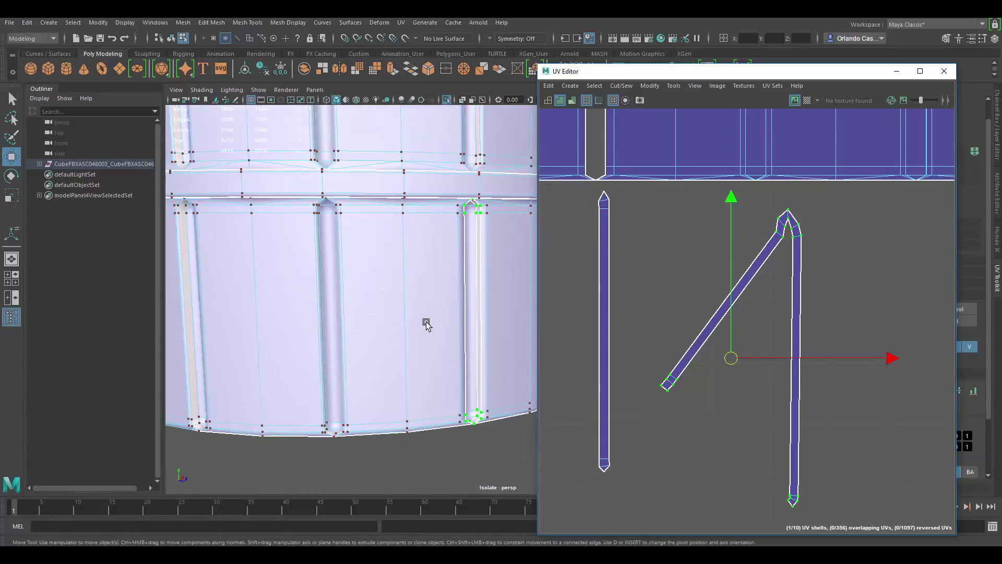
pyautogui.keyDown('alt'); pyautogui.moveTo(453, 310); pyautogui.dragTo(408, 275, button='right'); pyautogui.keyUp('alt')
pyautogui.keyDown('alt'); pyautogui.moveTo(449, 276); pyautogui.dragTo(413, 319, button='middle'); pyautogui.keyUp('alt')
pyautogui.scroll(-10, 736, 320)
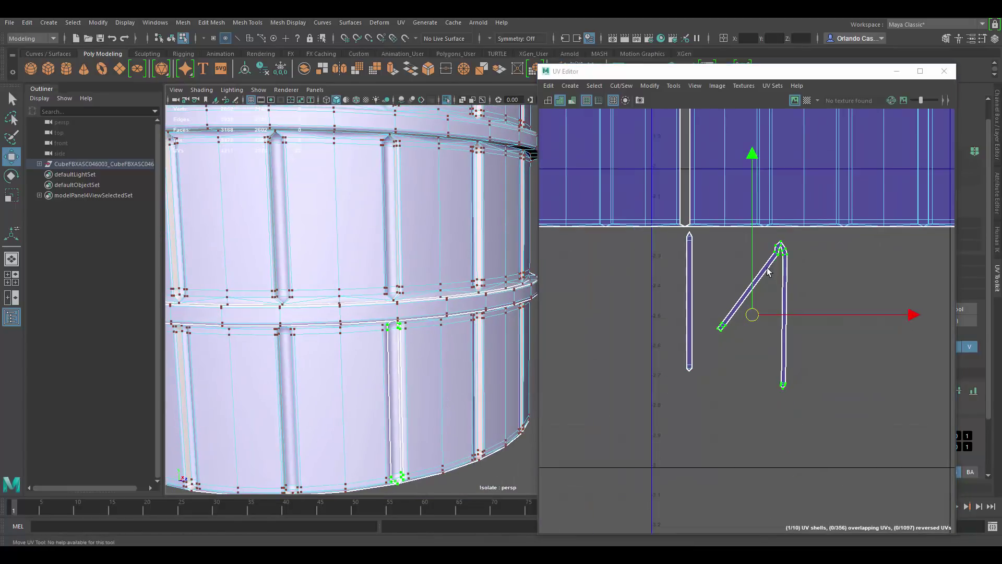
pyautogui.scroll(-1, 736, 320)
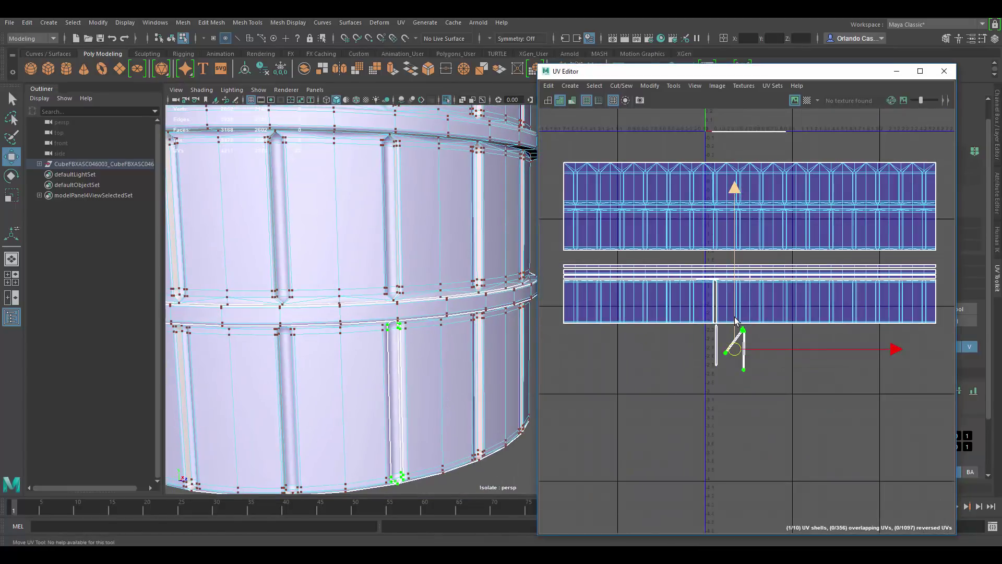
pyautogui.scroll(2, 736, 321)
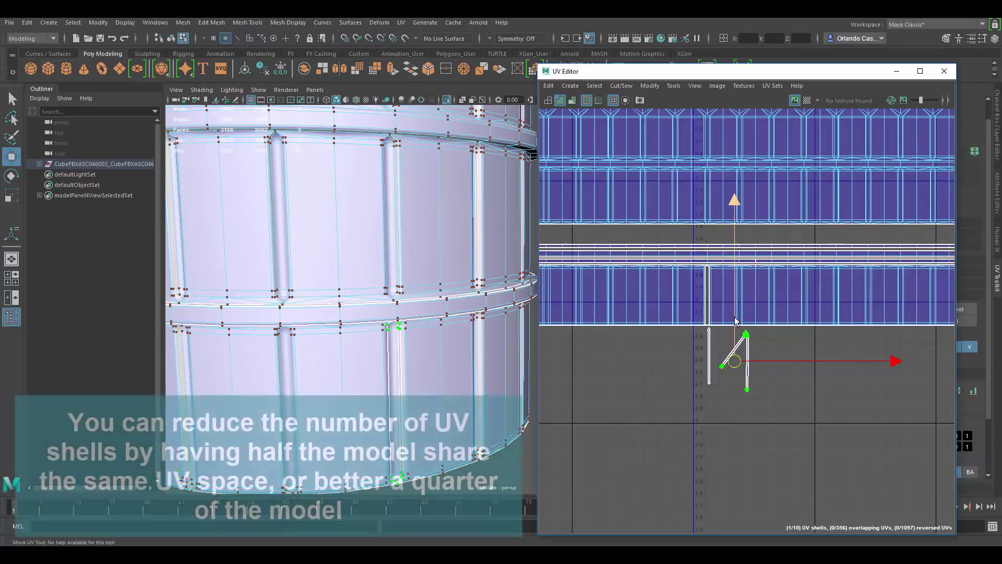
pyautogui.scroll(-2, 732, 251)
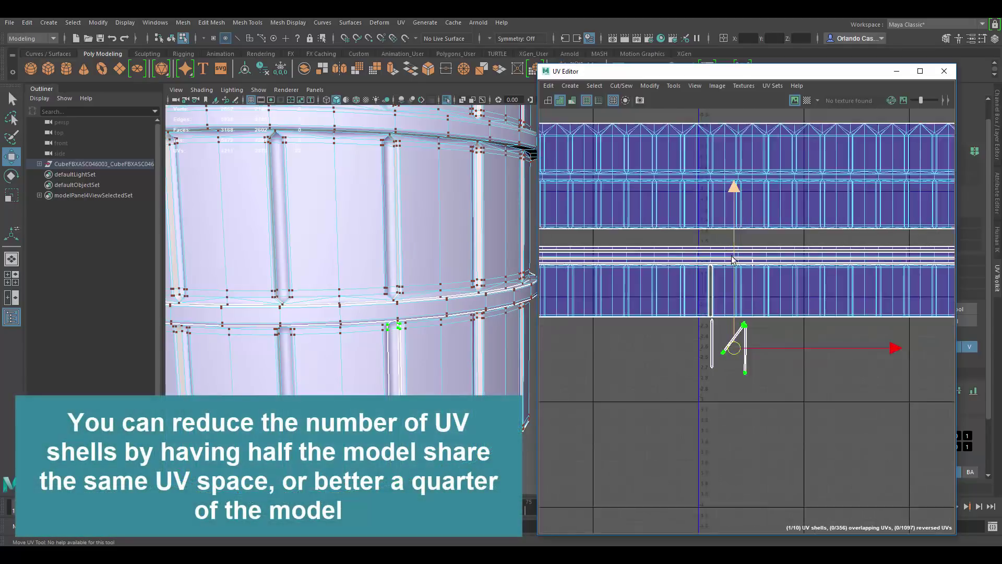
pyautogui.scroll(3, 793, 324)
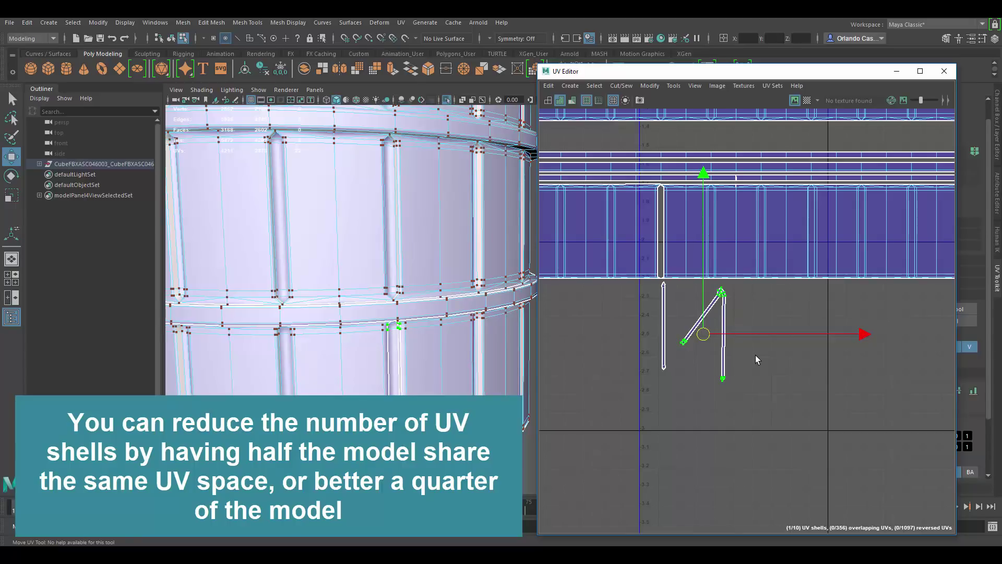
# - Cut the rib's side-face shell at the edge on its upper peak to split it into two halves
pyautogui.scroll(4, 678, 313)
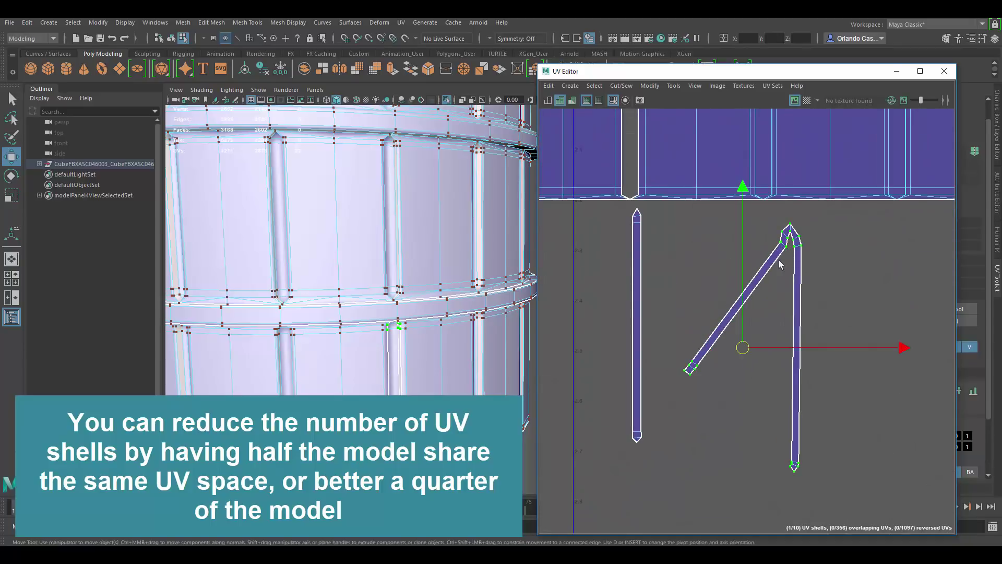
pyautogui.moveTo(788, 245); pyautogui.dragTo(752, 261, button='right')
pyautogui.click(790, 229)
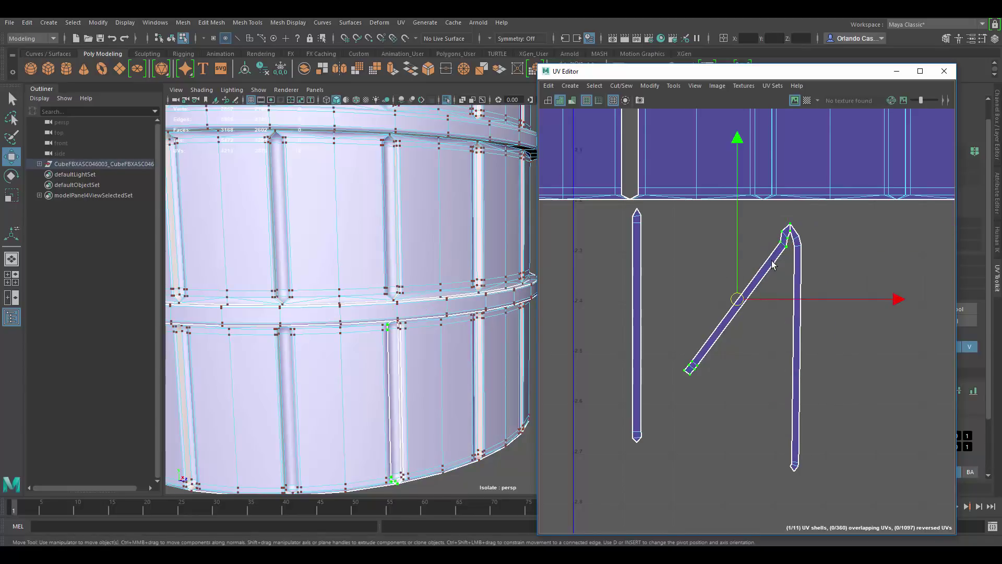
# - Rotate both side-face halves to horizontal and place the second half end to end with the first along U
pyautogui.press('e')
pyautogui.moveTo(867, 220); pyautogui.dragTo(879, 354)
pyautogui.press('w')
pyautogui.click(797, 236)
pyautogui.press('e')
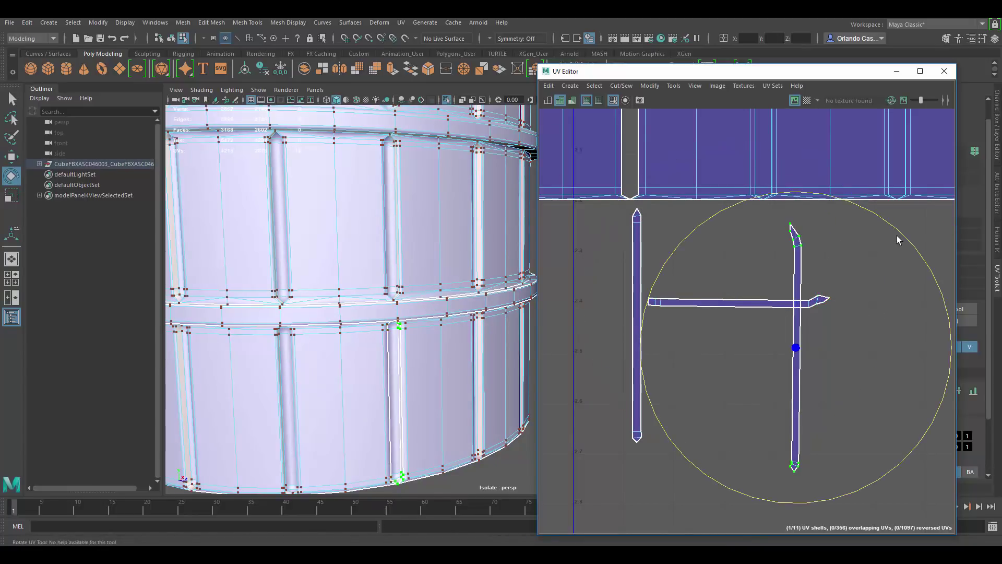
pyautogui.moveTo(899, 237); pyautogui.dragTo(730, 290)
pyautogui.press('w')
pyautogui.moveTo(797, 343); pyautogui.dragTo(958, 299)
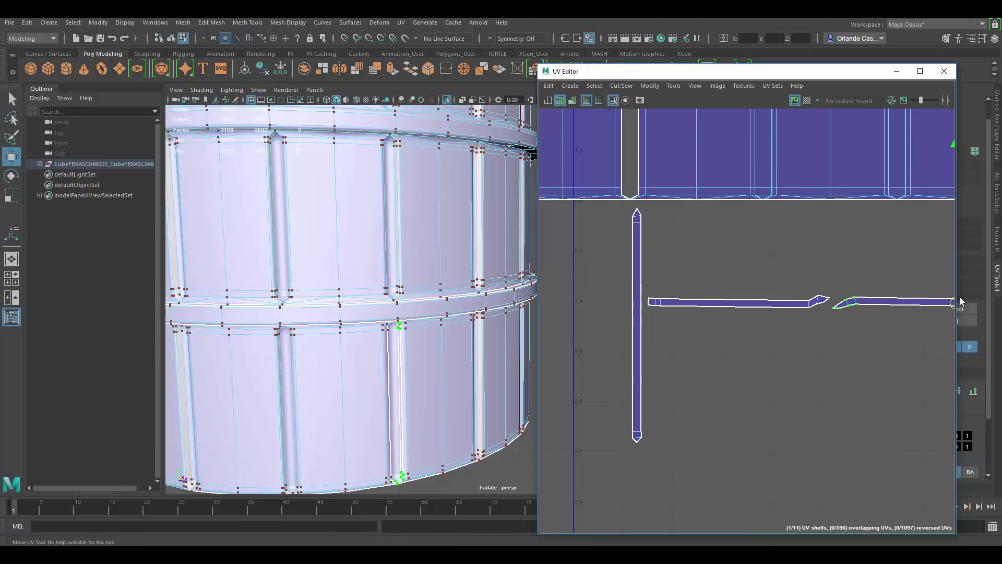
# - Select the two UVs at the first half's pointed inner end and align them to their maximum U
pyautogui.keyDown('alt'); pyautogui.moveTo(848, 291); pyautogui.dragTo(736, 283, button='middle'); pyautogui.keyUp('alt')
pyautogui.scroll(3, 736, 283)
pyautogui.moveTo(662, 290); pyautogui.dragTo(690, 318)
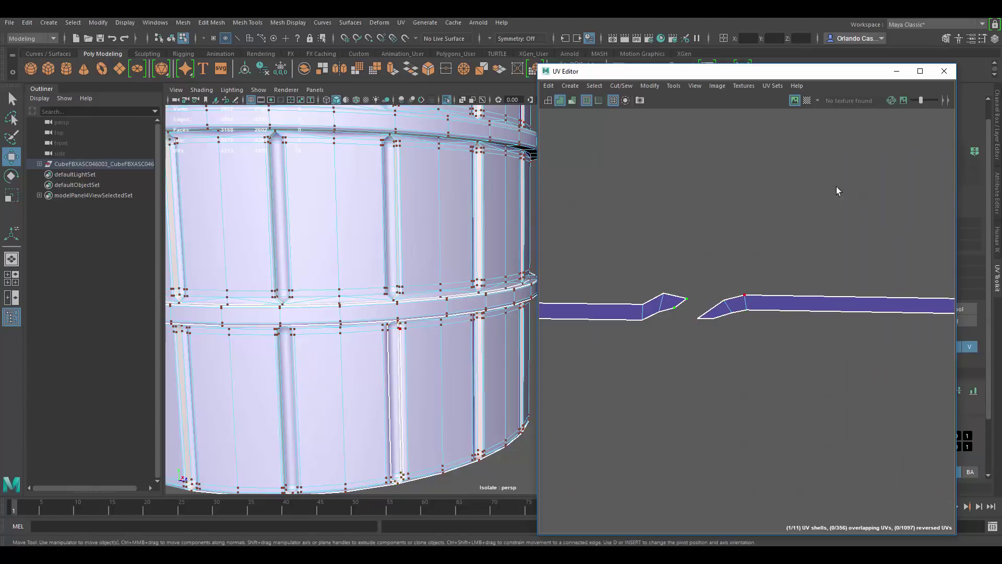
pyautogui.click(997, 285)
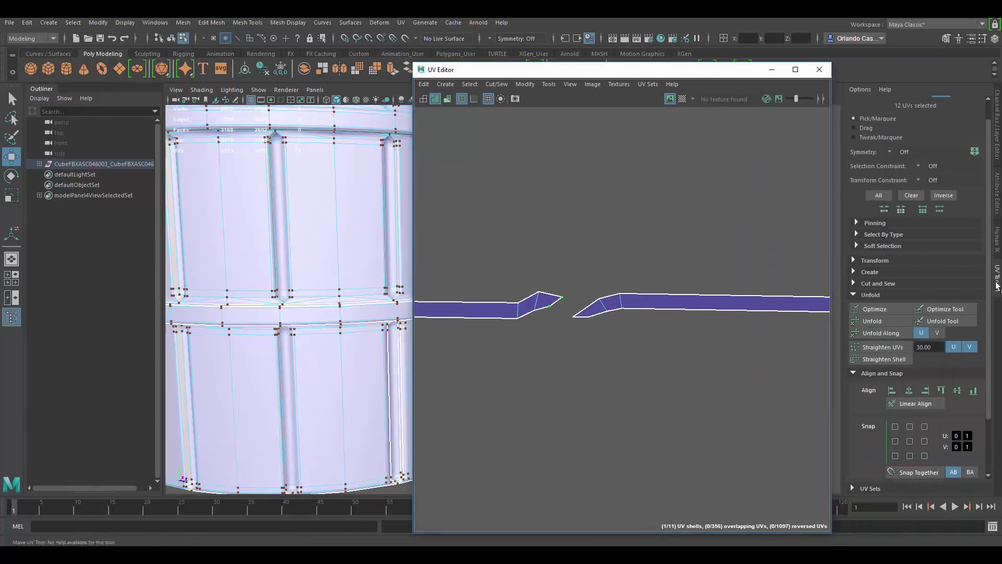
pyautogui.click(869, 295)
pyautogui.click(926, 323)
pyautogui.press('w')
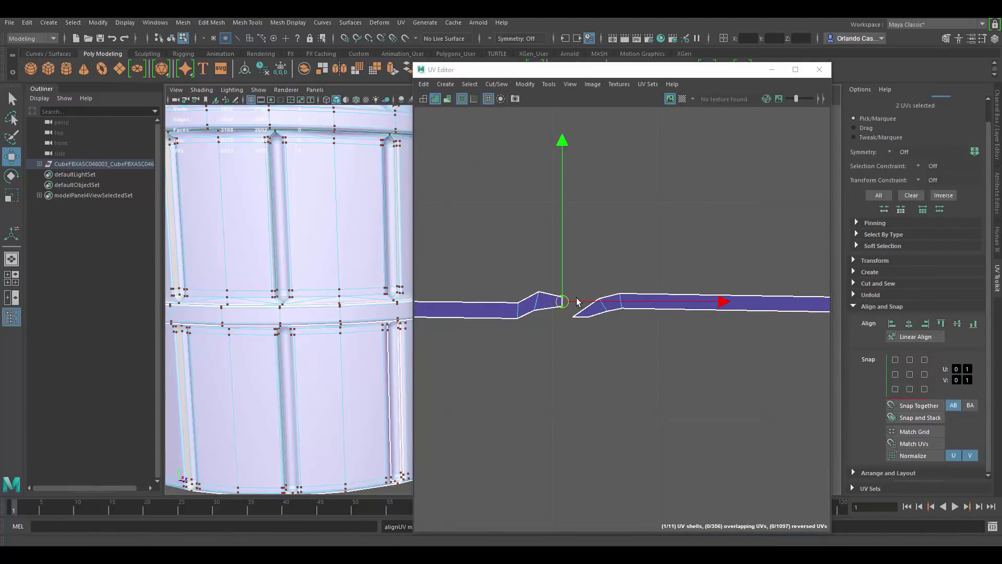
# - Rotate the second half's two inner end UVs to square off the end and move them close to the first half
pyautogui.moveTo(567, 306); pyautogui.dragTo(589, 321)
pyautogui.click(578, 288)
pyautogui.press('e')
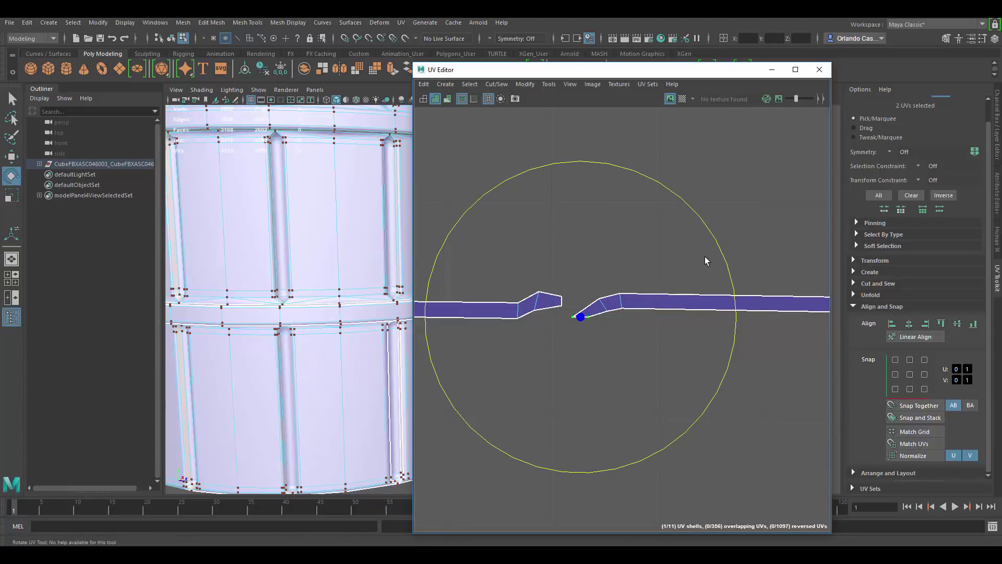
pyautogui.moveTo(716, 246); pyautogui.dragTo(622, 433)
pyautogui.press('w')
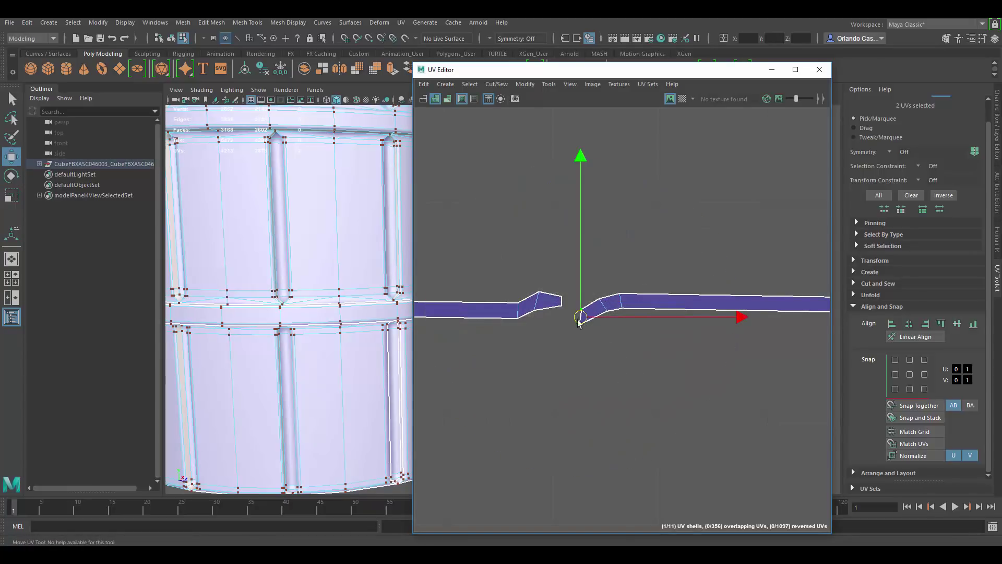
pyautogui.moveTo(576, 307); pyautogui.dragTo(567, 300)
# - Sew the two side-face halves together along their facing end edges into one strip
pyautogui.moveTo(575, 308); pyautogui.dragTo(582, 258, button='right')
pyautogui.click(570, 301)
pyautogui.scroll(-3, 594, 256)
pyautogui.keyDown('alt'); pyautogui.moveTo(582, 259); pyautogui.dragTo(653, 287, button='middle'); pyautogui.keyUp('alt')
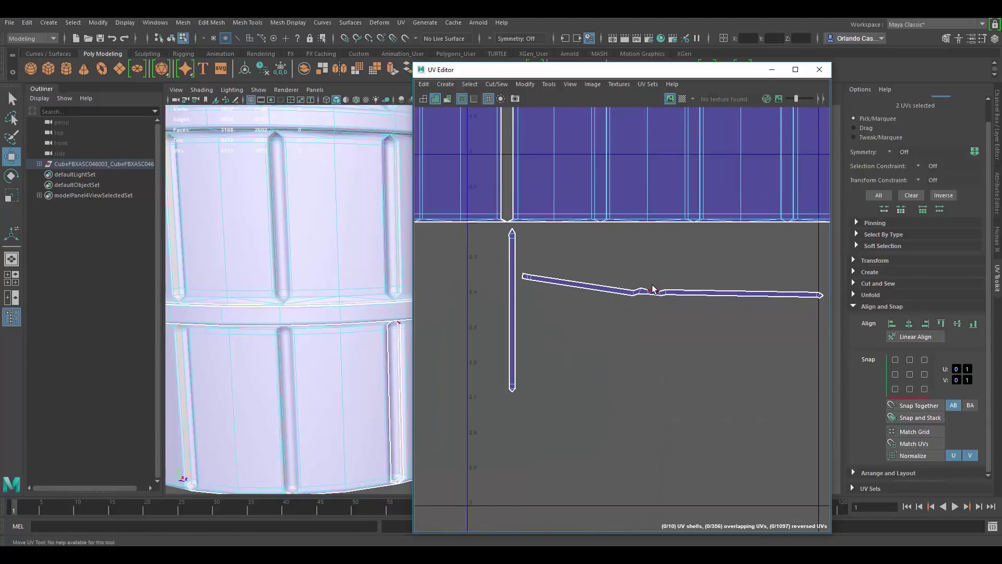
# - Select all UVs along the joined strip's lower border and align them to their minimum V
pyautogui.moveTo(609, 286); pyautogui.dragTo(650, 280, button='right')
pyautogui.scroll(3, 596, 282)
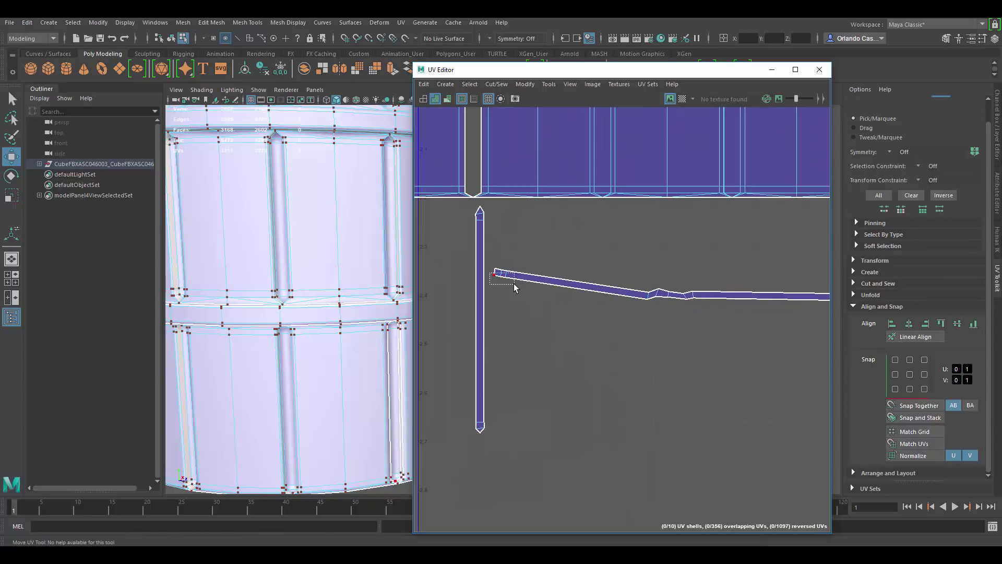
pyautogui.moveTo(514, 287); pyautogui.dragTo(516, 287)
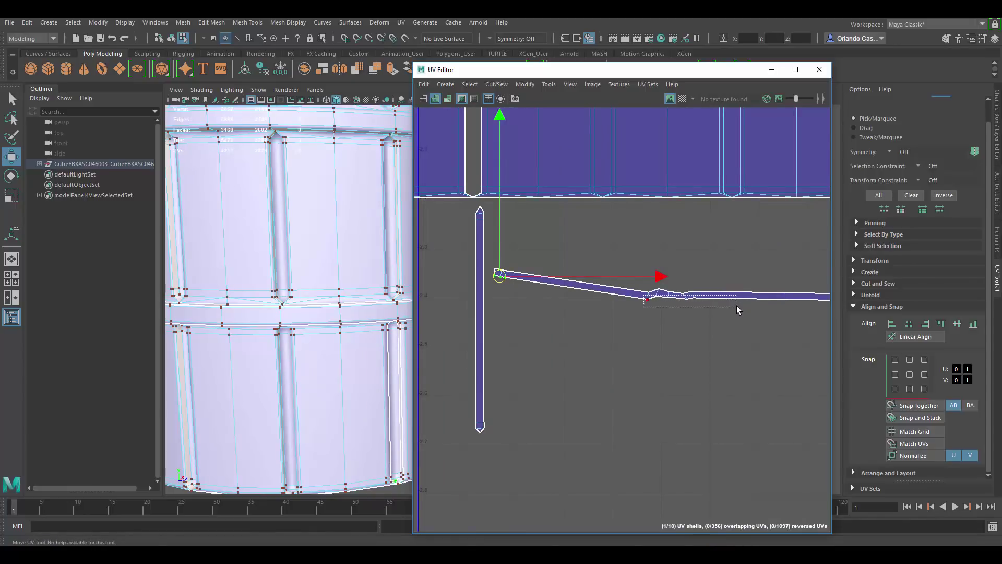
pyautogui.keyDown('shift'); pyautogui.moveTo(737, 306); pyautogui.dragTo(739, 305); pyautogui.keyUp('shift')
pyautogui.keyDown('alt'); pyautogui.moveTo(773, 303); pyautogui.dragTo(630, 296, button='middle'); pyautogui.keyUp('alt')
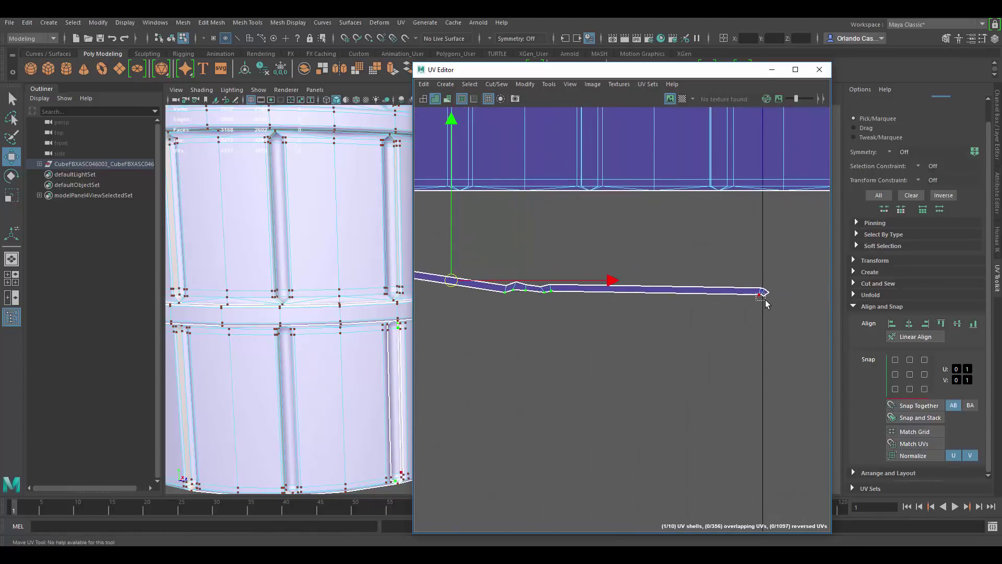
pyautogui.keyDown('shift'); pyautogui.moveTo(766, 305); pyautogui.dragTo(766, 305); pyautogui.keyUp('shift')
pyautogui.click(974, 323)
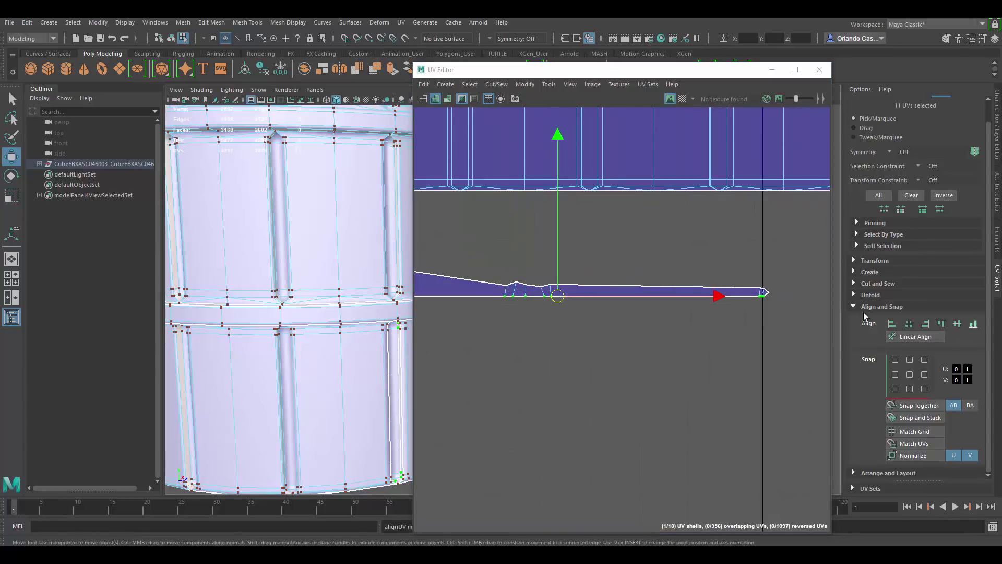
# - Align the UVs along the strip's upper border to their minimum V and raise them slightly along V
pyautogui.keyDown('alt'); pyautogui.moveTo(561, 295); pyautogui.dragTo(673, 301, button='middle'); pyautogui.keyUp('alt')
pyautogui.keyDown('alt'); pyautogui.moveTo(673, 302); pyautogui.dragTo(565, 287, button='right'); pyautogui.keyUp('alt')
pyautogui.keyDown('shift'); pyautogui.moveTo(491, 269); pyautogui.dragTo(853, 349); pyautogui.keyUp('shift')
pyautogui.click(974, 323)
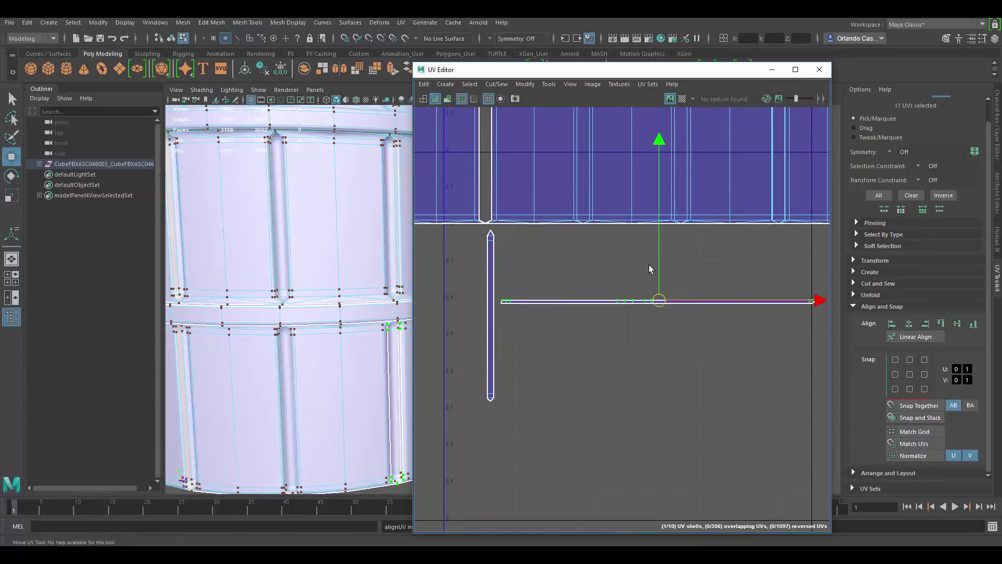
pyautogui.moveTo(660, 271); pyautogui.dragTo(658, 268)
pyautogui.click(695, 248)
pyautogui.scroll(3, 586, 304)
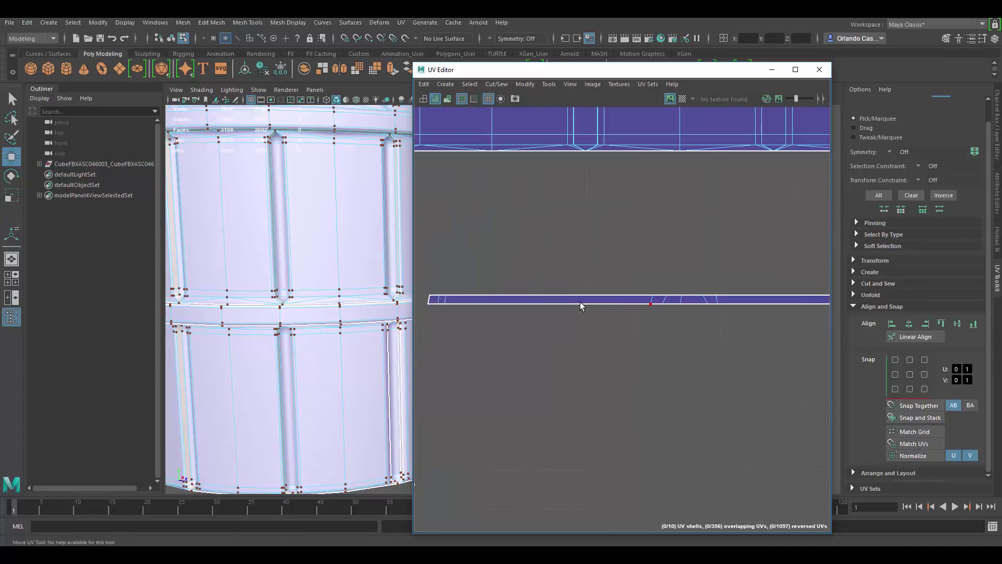
pyautogui.scroll(-5, 590, 302)
pyautogui.scroll(3, 644, 283)
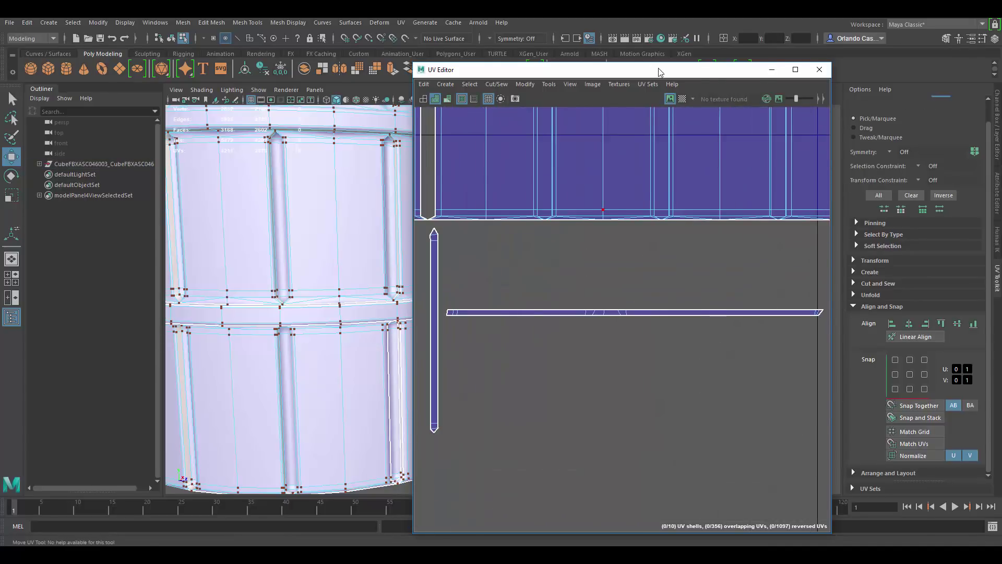
# - Uncover the 3D view, look over the tank's ribs beside the straightened strip, and return the mesh to object selection
pyautogui.moveTo(660, 72); pyautogui.dragTo(793, 75)
pyautogui.scroll(-3, 700, 209)
pyautogui.keyDown('alt'); pyautogui.moveTo(700, 135); pyautogui.dragTo(700, 214, button='middle'); pyautogui.keyUp('alt')
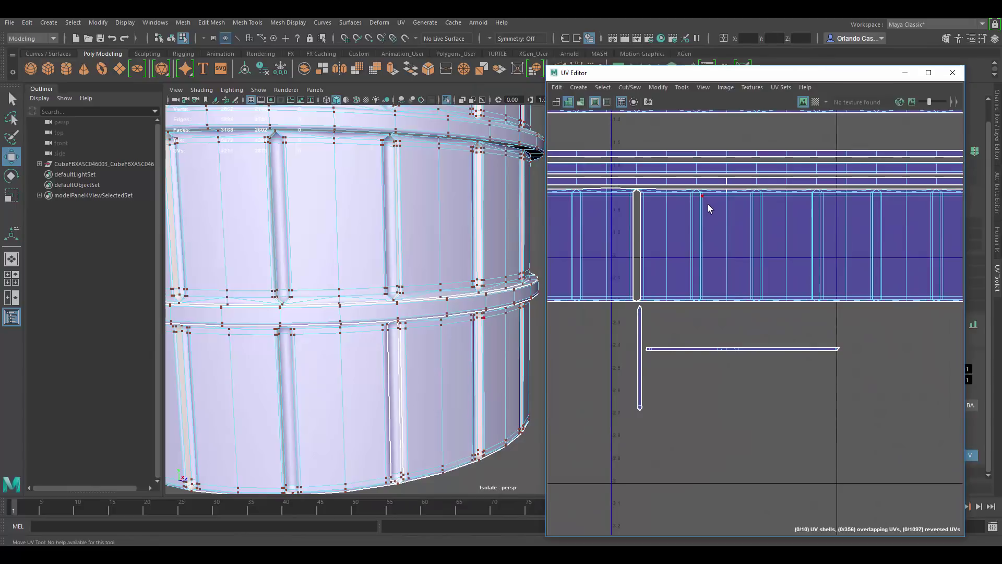
pyautogui.scroll(3, 678, 329)
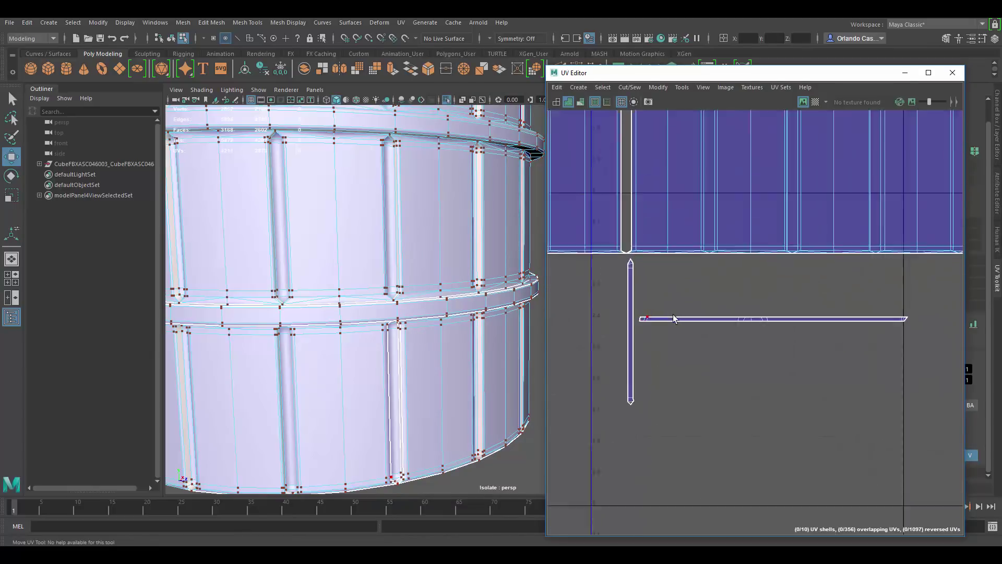
pyautogui.moveTo(673, 331); pyautogui.dragTo(721, 318, button='right')
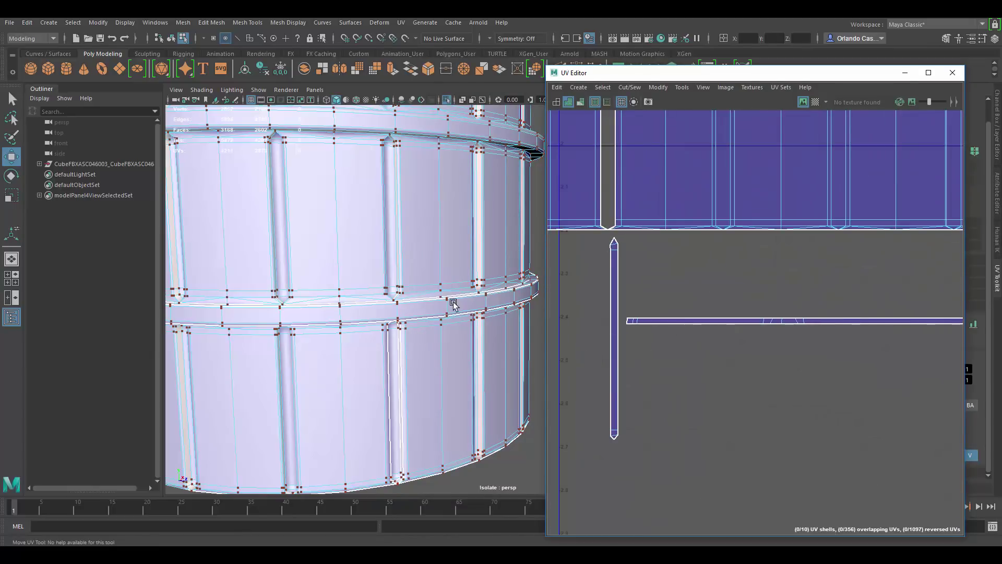
pyautogui.scroll(-3, 453, 304)
pyautogui.keyDown('alt'); pyautogui.moveTo(453, 304); pyautogui.dragTo(461, 379); pyautogui.keyUp('alt')
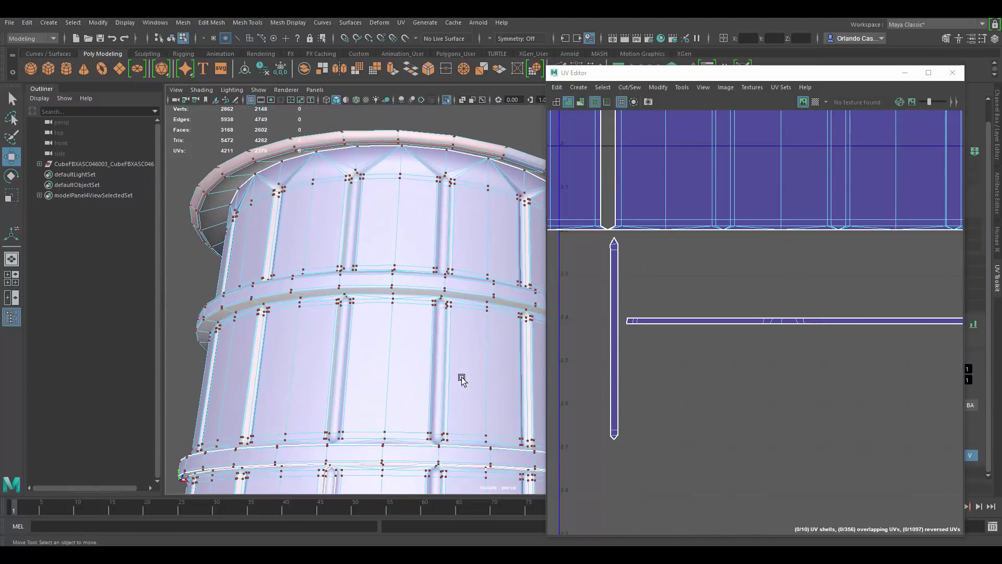
pyautogui.keyDown('alt'); pyautogui.moveTo(450, 378); pyautogui.dragTo(446, 301, button='middle'); pyautogui.keyUp('alt')
pyautogui.moveTo(447, 329)
pyautogui.keyDown('alt'); pyautogui.mouseDown()
pyautogui.moveTo(454, 351)
pyautogui.moveTo(433, 314)
pyautogui.mouseUp(); pyautogui.keyUp('alt')
pyautogui.keyDown('alt'); pyautogui.moveTo(433, 315); pyautogui.dragTo(437, 275, button='middle'); pyautogui.keyUp('alt')
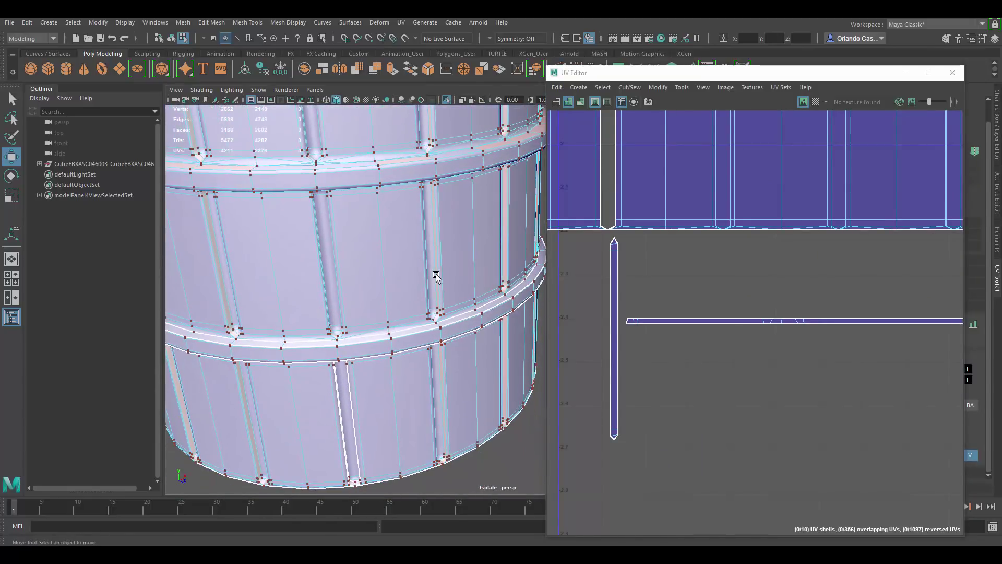
pyautogui.moveTo(374, 258); pyautogui.dragTo(473, 230, button='right')
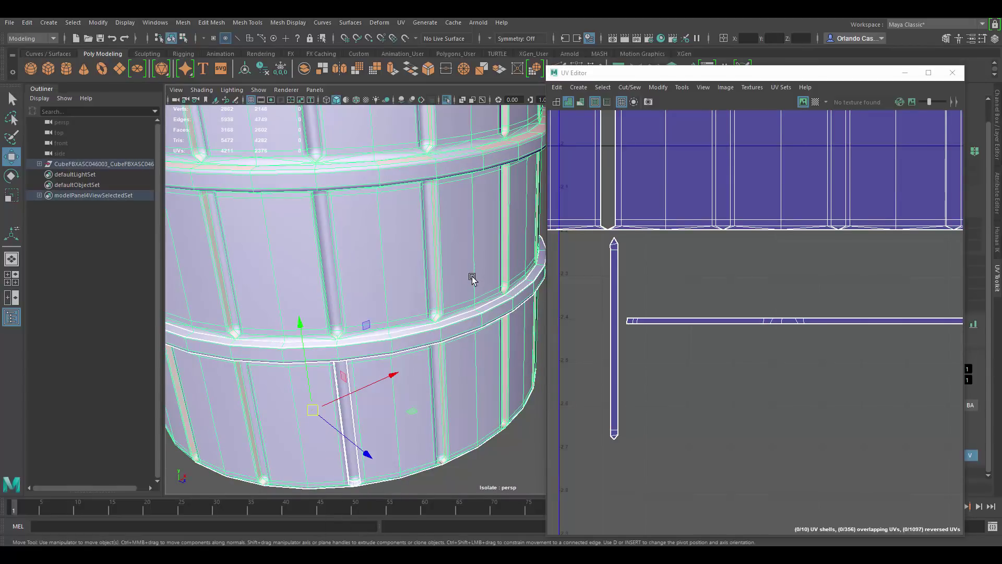
pyautogui.moveTo(472, 279)
pyautogui.keyDown('alt'); pyautogui.mouseDown(button='right')
pyautogui.moveTo(497, 401)
pyautogui.moveTo(467, 284)
pyautogui.mouseUp(button='right'); pyautogui.keyUp('alt')
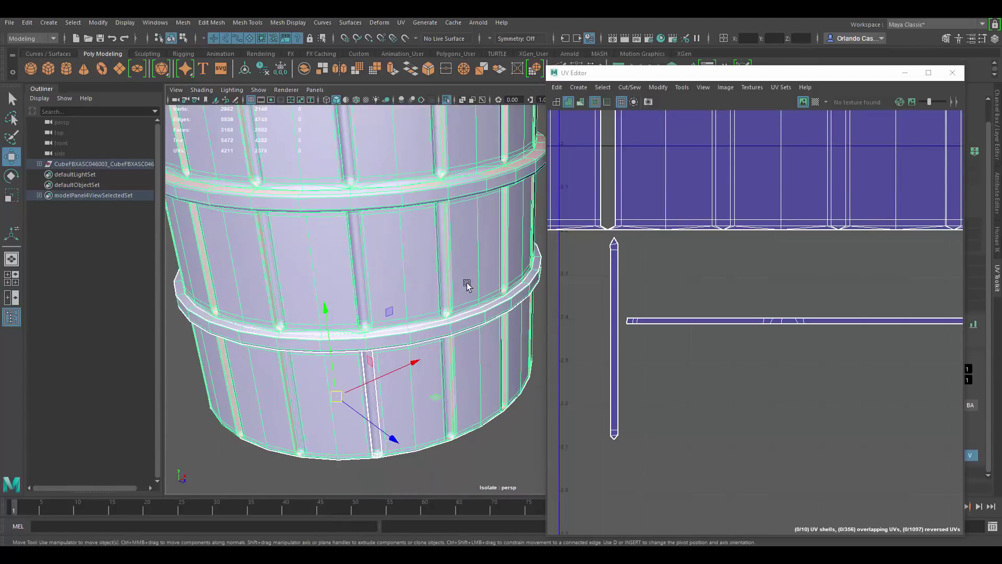
# - Examine the tank's ribs in the 3D view and the full layout of its wall, hoop and rib shells in UV space
pyautogui.click(541, 219)
pyautogui.keyDown('alt'); pyautogui.moveTo(460, 282); pyautogui.dragTo(438, 221); pyautogui.keyUp('alt')
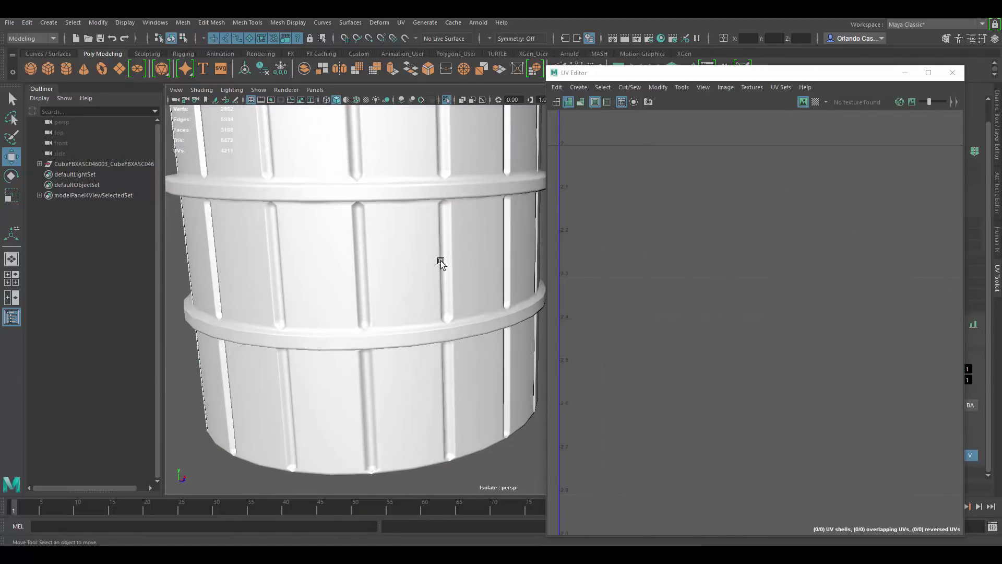
pyautogui.keyDown('alt'); pyautogui.moveTo(441, 276); pyautogui.dragTo(378, 282); pyautogui.keyUp('alt')
pyautogui.click(407, 264)
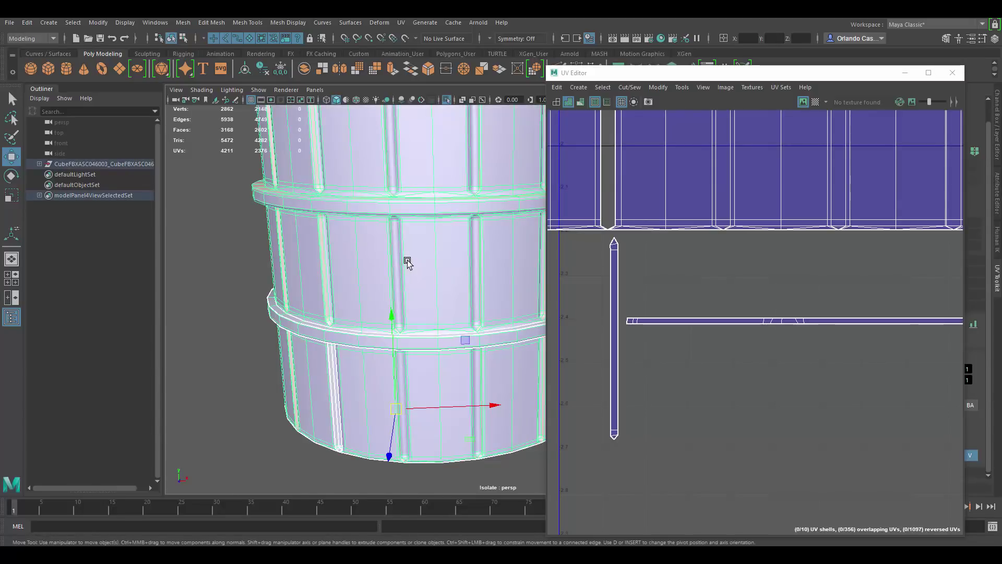
pyautogui.scroll(-4, 711, 193)
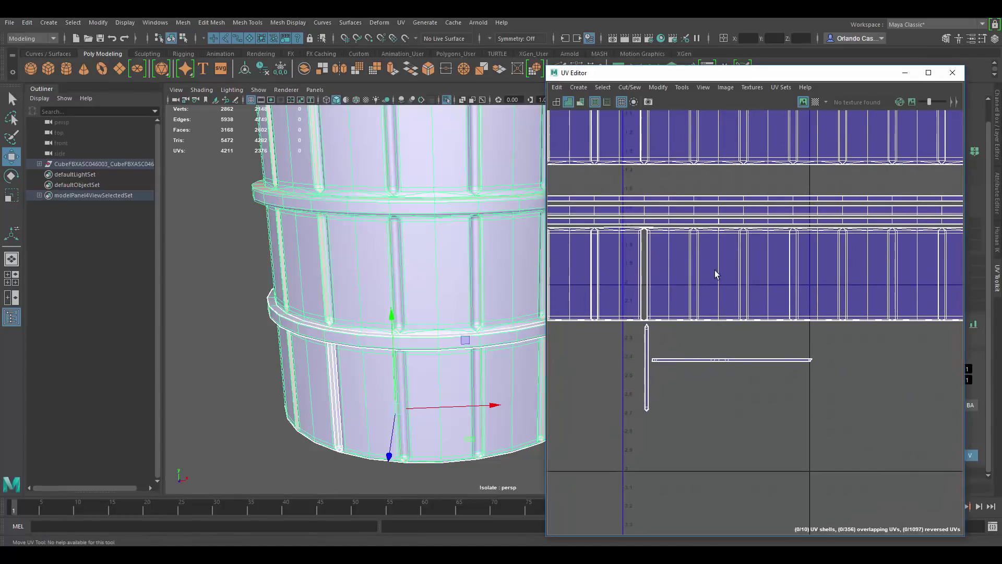
pyautogui.scroll(-4, 707, 250)
pyautogui.scroll(-1, 727, 224)
pyautogui.keyDown('alt'); pyautogui.moveTo(730, 226); pyautogui.dragTo(768, 312, button='middle'); pyautogui.keyUp('alt')
pyautogui.scroll(-1, 598, 260)
pyautogui.moveTo(602, 240); pyautogui.dragTo(560, 225, button='right')
pyautogui.keyDown('alt'); pyautogui.moveTo(615, 222); pyautogui.dragTo(649, 207, button='middle'); pyautogui.keyUp('alt')
pyautogui.moveTo(574, 170); pyautogui.dragTo(985, 338)
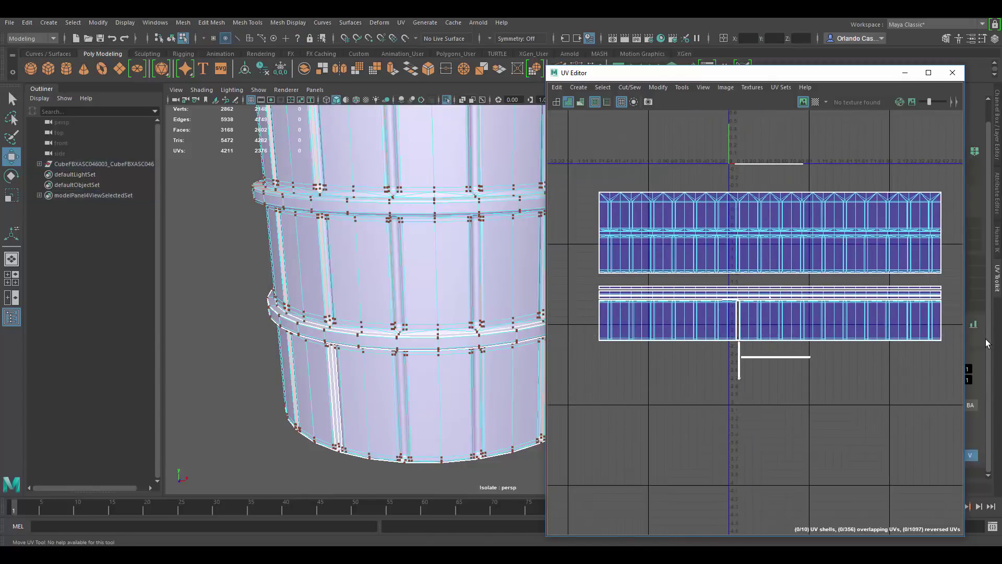
pyautogui.scroll(2, 833, 395)
pyautogui.click(828, 391)
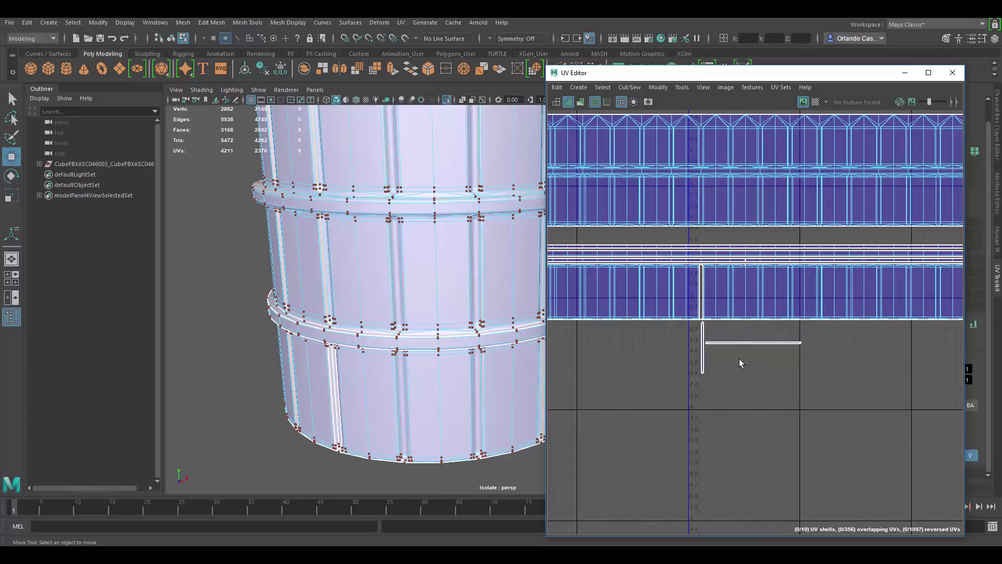
# - Return the tank mesh to object selection, look over its ribs, hoops and roof from several angles, and select the whole tank
pyautogui.keyDown('alt'); pyautogui.moveTo(389, 308); pyautogui.dragTo(411, 269); pyautogui.keyUp('alt')
pyautogui.moveTo(429, 210); pyautogui.dragTo(472, 197, button='right')
pyautogui.keyDown('alt'); pyautogui.moveTo(396, 224); pyautogui.dragTo(391, 295); pyautogui.keyUp('alt')
pyautogui.click(476, 237)
pyautogui.keyDown('alt'); pyautogui.moveTo(457, 292); pyautogui.dragTo(396, 311); pyautogui.keyUp('alt')
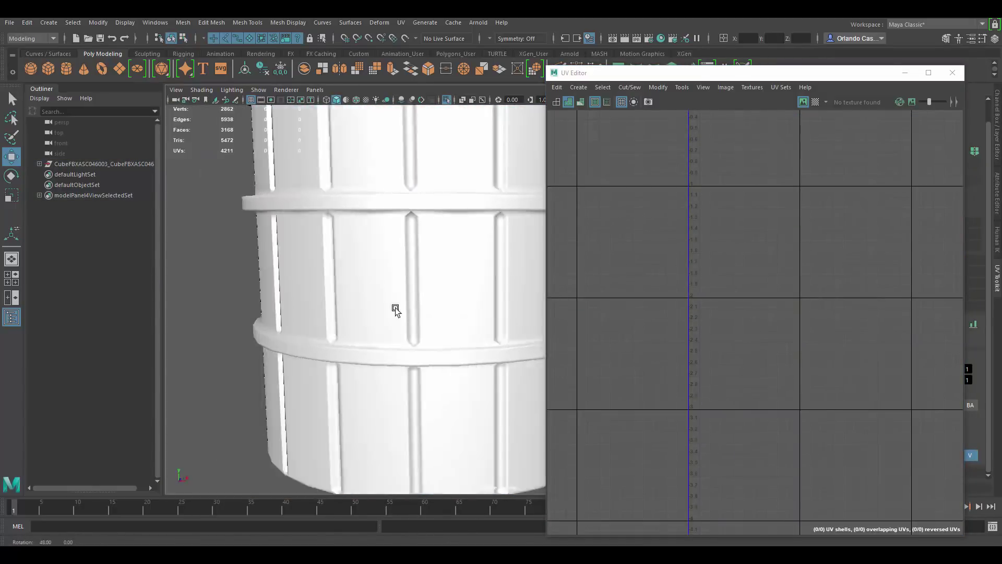
pyautogui.keyDown('alt'); pyautogui.moveTo(261, 275); pyautogui.dragTo(417, 280, button='middle'); pyautogui.keyUp('alt')
pyautogui.moveTo(417, 281)
pyautogui.keyDown('alt'); pyautogui.mouseDown()
pyautogui.moveTo(472, 307)
pyautogui.moveTo(427, 311)
pyautogui.moveTo(420, 286)
pyautogui.mouseUp(); pyautogui.keyUp('alt')
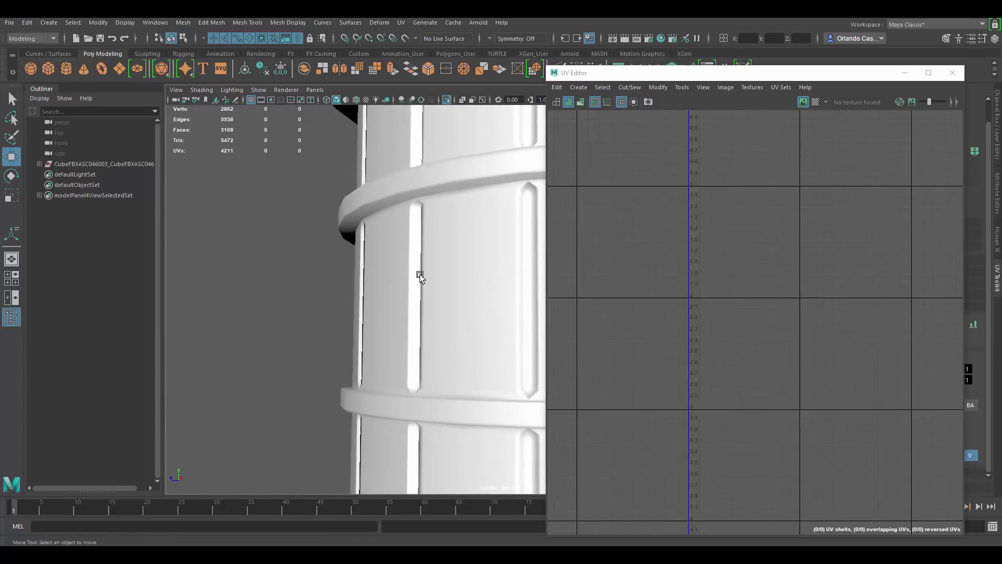
pyautogui.keyDown('alt'); pyautogui.moveTo(422, 328); pyautogui.dragTo(484, 374); pyautogui.keyUp('alt')
pyautogui.keyDown('alt'); pyautogui.moveTo(485, 374); pyautogui.dragTo(412, 318, button='right'); pyautogui.keyUp('alt')
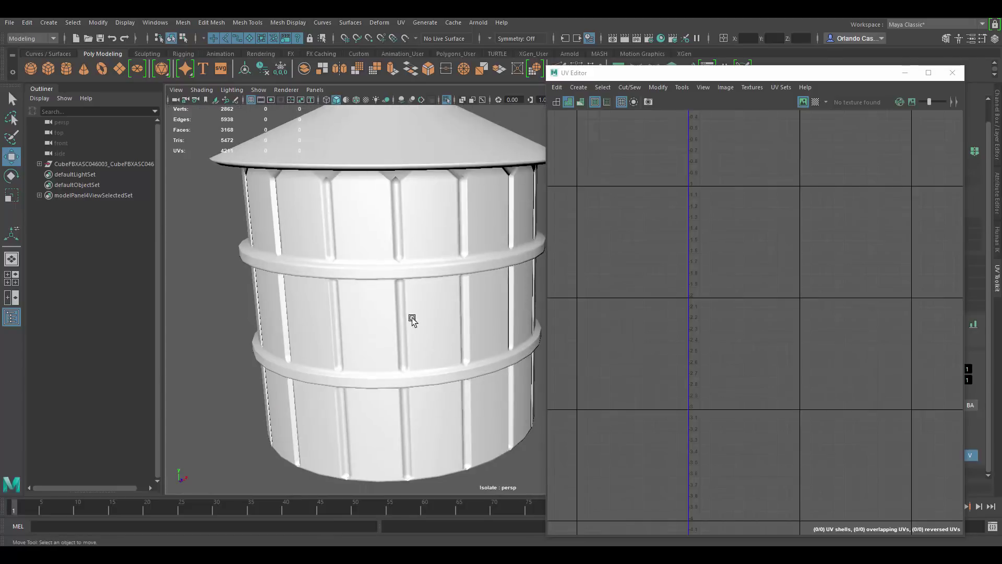
pyautogui.keyDown('alt'); pyautogui.moveTo(412, 318); pyautogui.dragTo(450, 322); pyautogui.keyUp('alt')
pyautogui.keyDown('alt'); pyautogui.moveTo(449, 247); pyautogui.dragTo(459, 277, button='middle'); pyautogui.keyUp('alt')
pyautogui.click(443, 216)
pyautogui.keyDown('alt'); pyautogui.moveTo(459, 277); pyautogui.dragTo(401, 255, button='right'); pyautogui.keyUp('alt')
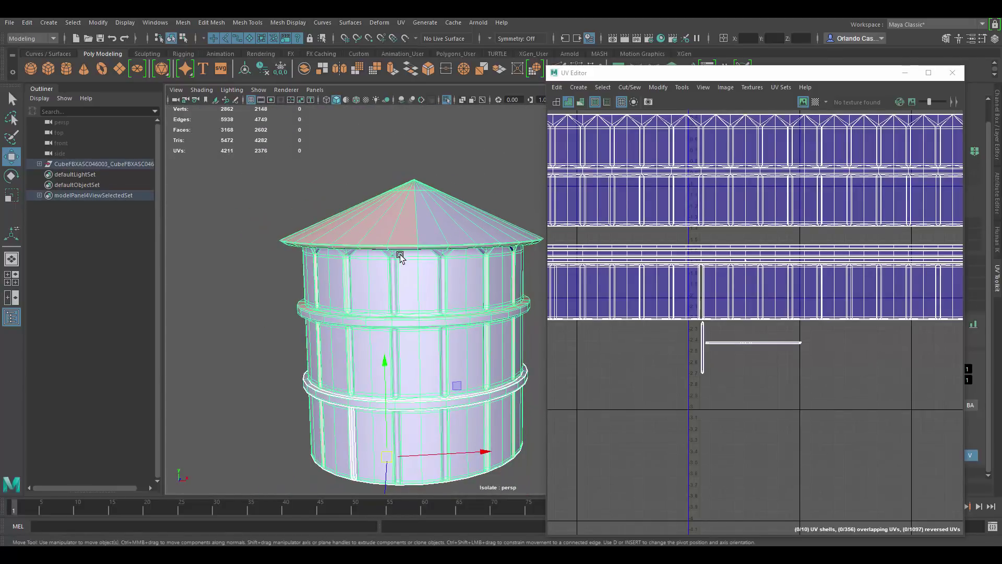
# - Leave the tank's isolated view to show the whole water tower
pyautogui.click(542, 555)
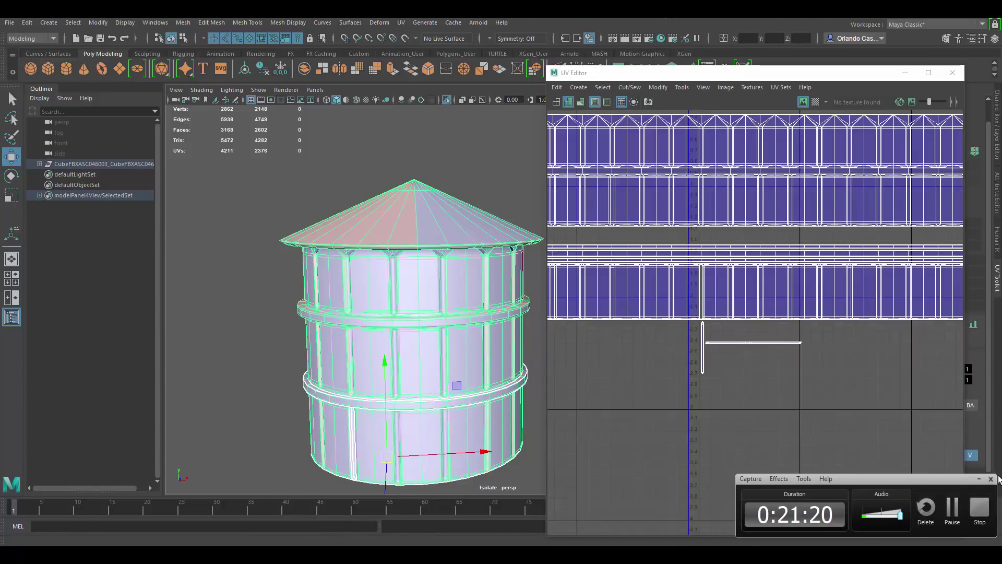
pyautogui.click(494, 172)
pyautogui.keyDown('alt'); pyautogui.moveTo(495, 172); pyautogui.dragTo(460, 260); pyautogui.keyUp('alt')
pyautogui.click(459, 260)
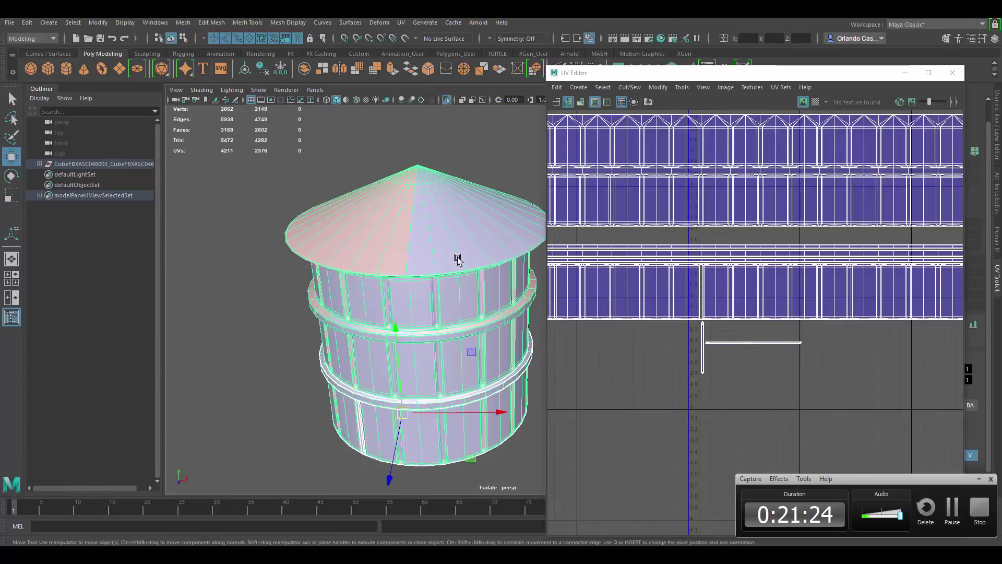
pyautogui.hotkey('ctrl', '1')
pyautogui.moveTo(445, 264)
pyautogui.keyDown('alt'); pyautogui.mouseDown()
pyautogui.moveTo(431, 240)
pyautogui.moveTo(452, 249)
pyautogui.mouseUp(); pyautogui.keyUp('alt')
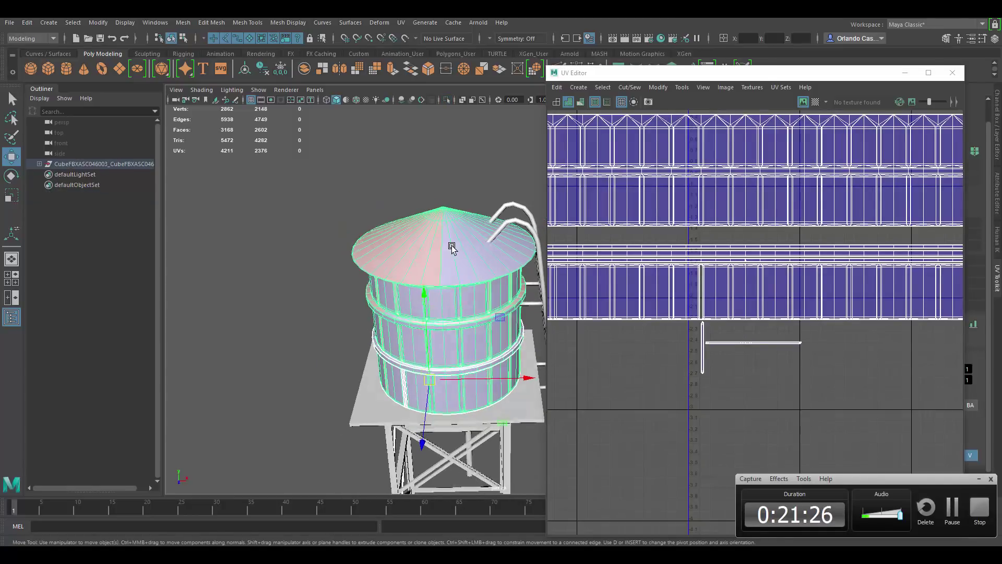
# - Switch the tank to face selection and examine the conical roof and the faces along its underside rim
pyautogui.moveTo(455, 228); pyautogui.dragTo(454, 259, button='right')
pyautogui.keyDown('alt'); pyautogui.moveTo(472, 196); pyautogui.dragTo(454, 250); pyautogui.keyUp('alt')
pyautogui.click(454, 271)
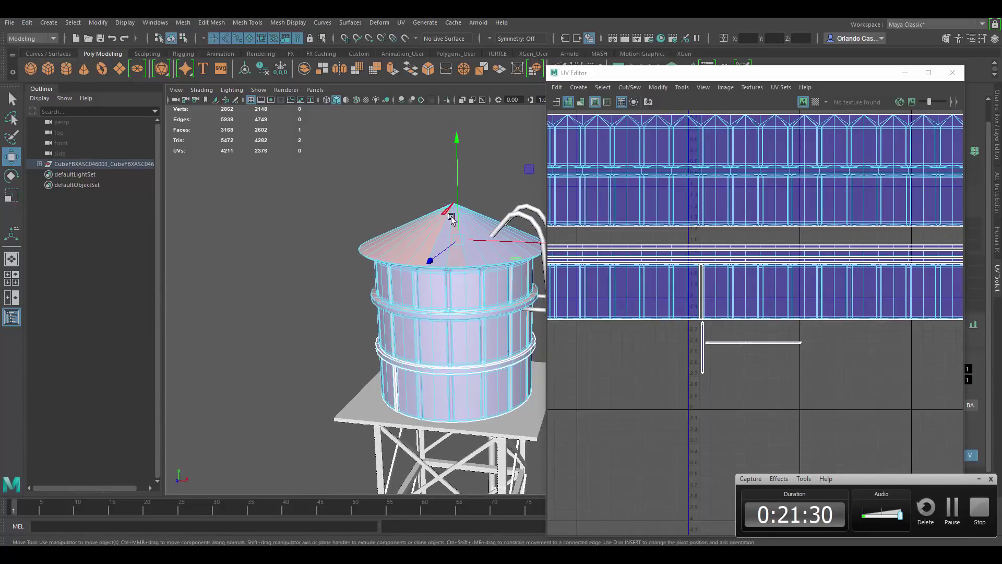
pyautogui.keyDown('alt'); pyautogui.moveTo(451, 217); pyautogui.dragTo(418, 203); pyautogui.keyUp('alt')
pyautogui.doubleClick(472, 226)
pyautogui.keyDown('alt'); pyautogui.moveTo(470, 251); pyautogui.dragTo(468, 238); pyautogui.keyUp('alt')
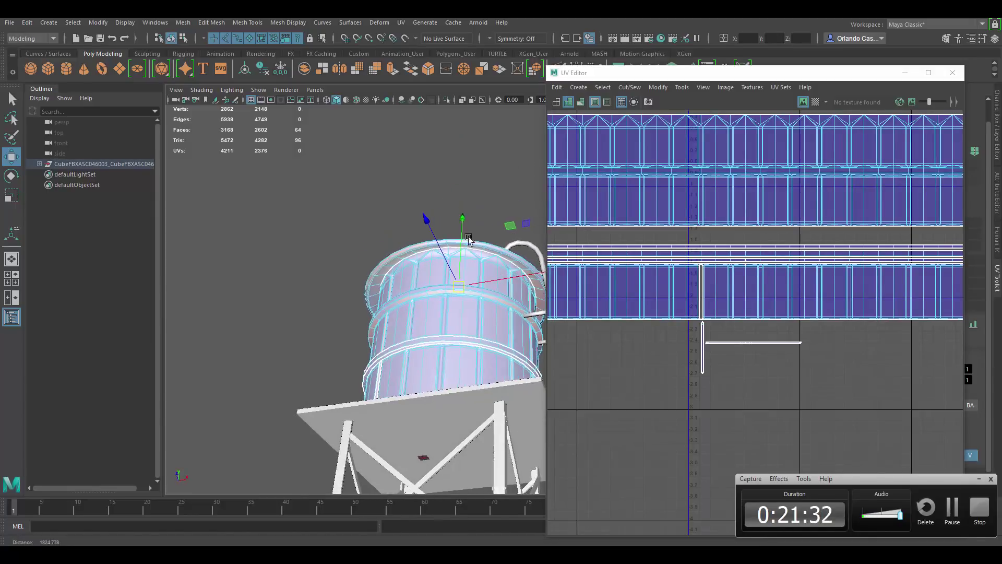
pyautogui.scroll(4, 468, 237)
pyautogui.click(508, 230)
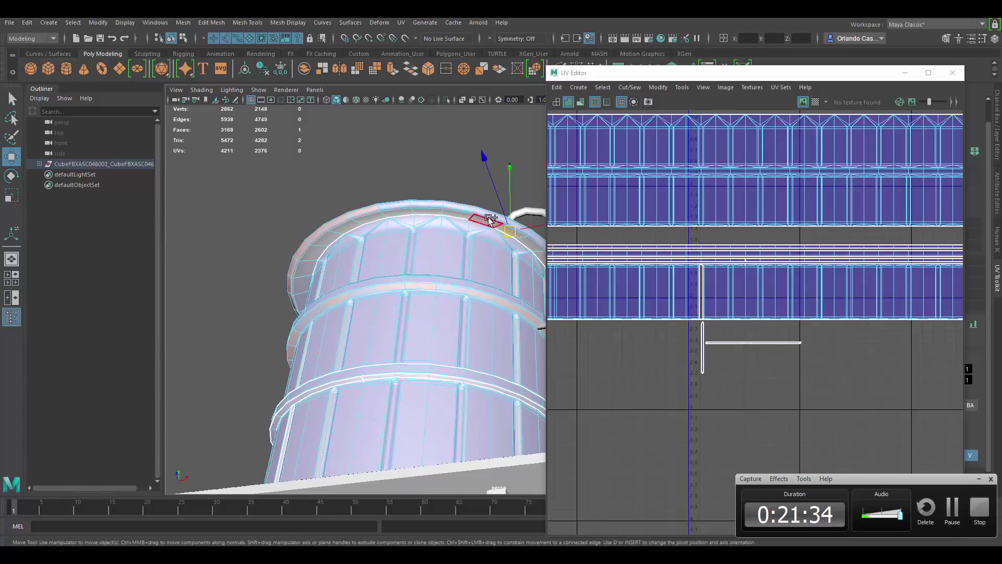
pyautogui.keyDown('shift'); pyautogui.click(470, 217); pyautogui.keyUp('shift')
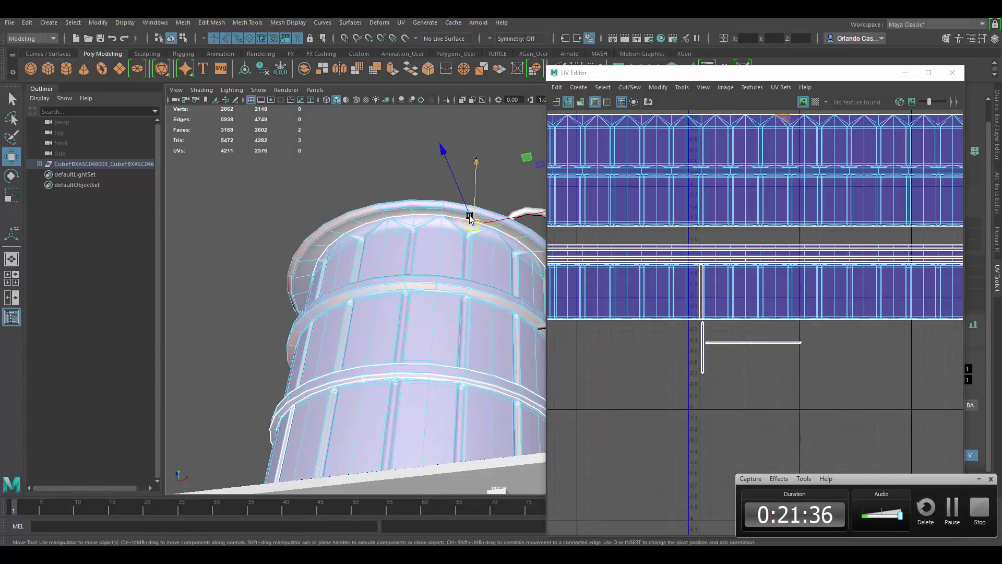
pyautogui.click(448, 213)
pyautogui.scroll(-6, 490, 327)
pyautogui.keyDown('alt'); pyautogui.moveTo(439, 224); pyautogui.dragTo(429, 254); pyautogui.keyUp('alt')
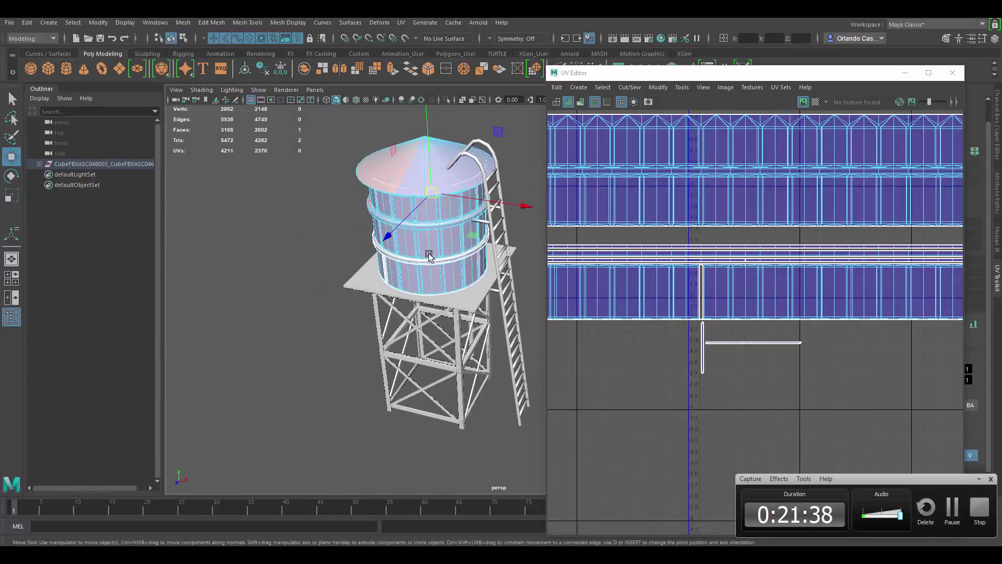
# - Return to object selection and select the square platform beneath the tank to examine its UVs
pyautogui.moveTo(429, 254); pyautogui.dragTo(439, 231, button='right')
pyautogui.click(447, 298)
pyautogui.keyDown('alt'); pyautogui.moveTo(459, 360); pyautogui.dragTo(449, 339); pyautogui.keyUp('alt')
pyautogui.keyDown('alt'); pyautogui.moveTo(448, 338); pyautogui.dragTo(526, 339, button='right'); pyautogui.keyUp('alt')
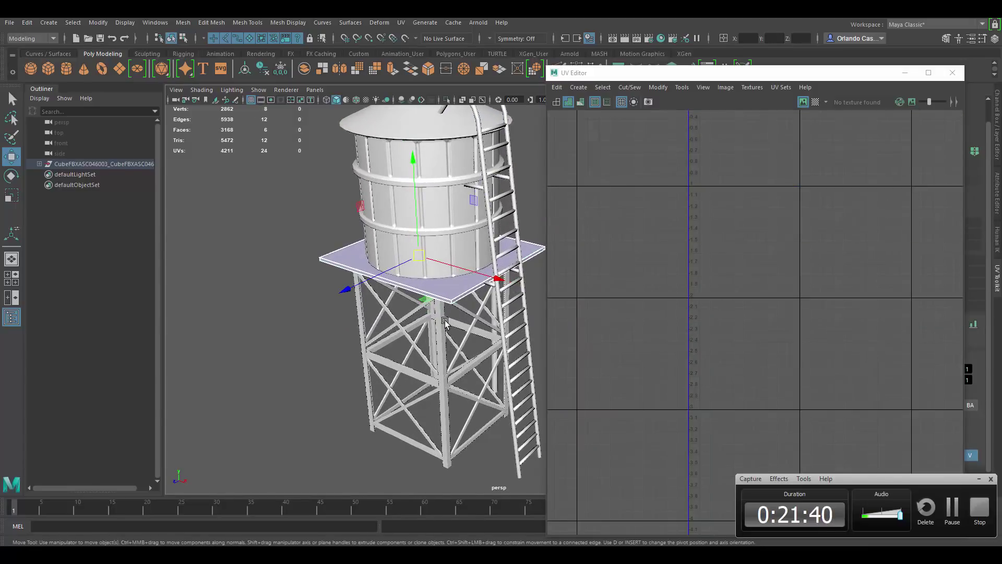
pyautogui.scroll(4, 445, 322)
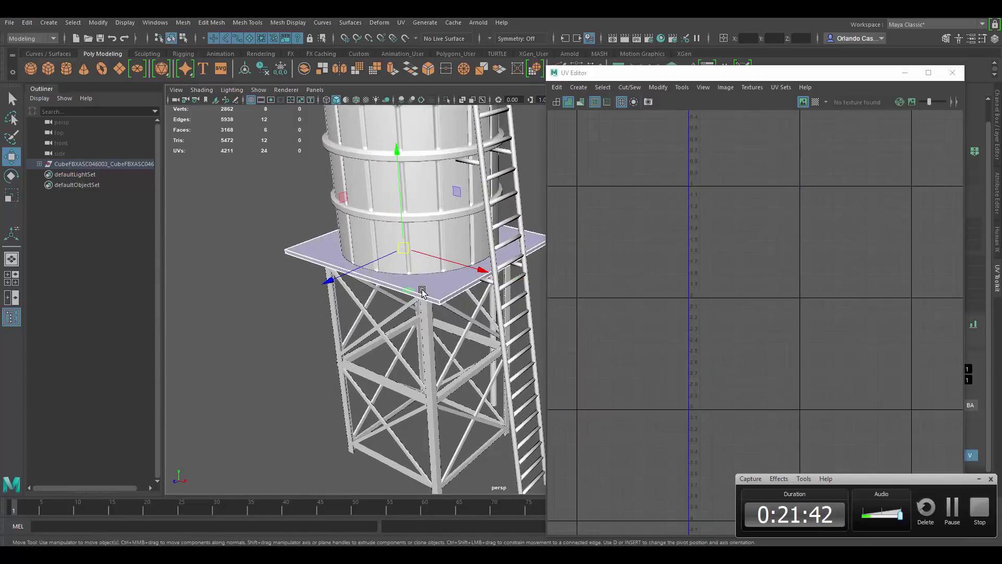
pyautogui.scroll(-4, 870, 286)
pyautogui.scroll(1, 867, 287)
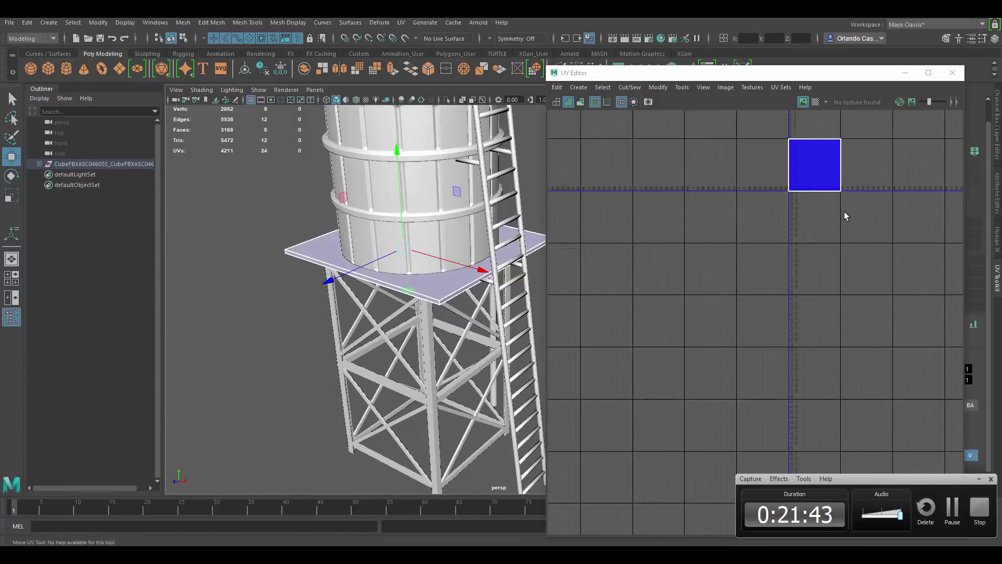
# - Select several members of the support frame together to examine their overlapping UVs
pyautogui.click(418, 348)
pyautogui.keyDown('alt'); pyautogui.moveTo(438, 402); pyautogui.dragTo(449, 327); pyautogui.keyUp('alt')
pyautogui.keyDown('shift'); pyautogui.click(462, 303); pyautogui.keyUp('shift')
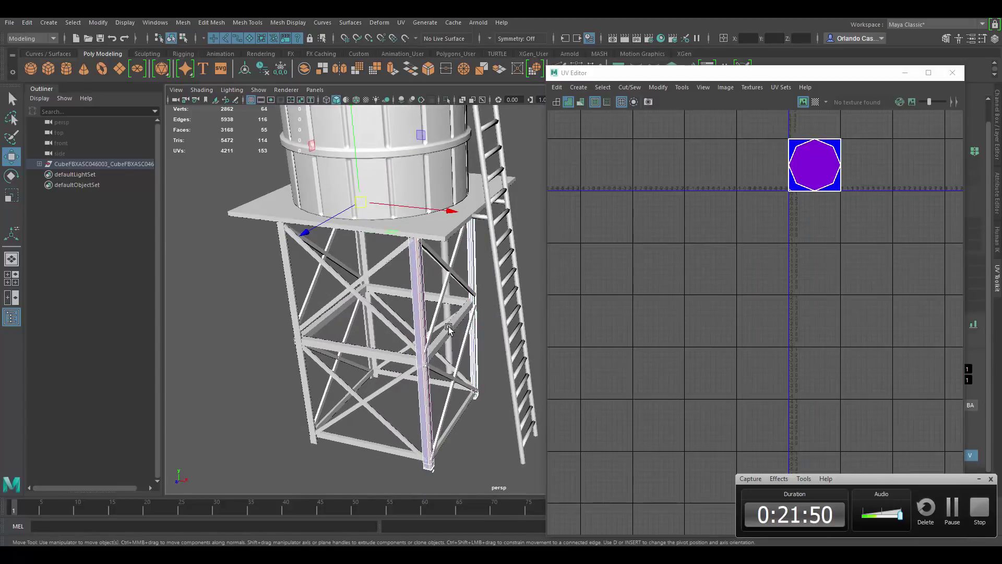
pyautogui.keyDown('shift'); pyautogui.click(297, 302); pyautogui.keyUp('shift')
# - Select several of the ladder's upper rungs to examine their UVs, and reselect the tank mesh
pyautogui.keyDown('alt'); pyautogui.moveTo(368, 254); pyautogui.dragTo(417, 313); pyautogui.keyUp('alt')
pyautogui.keyDown('alt'); pyautogui.moveTo(417, 240); pyautogui.dragTo(416, 319, button='middle'); pyautogui.keyUp('alt')
pyautogui.keyDown('alt'); pyautogui.moveTo(417, 320); pyautogui.dragTo(452, 239, button='right'); pyautogui.keyUp('alt')
pyautogui.keyDown('alt'); pyautogui.moveTo(452, 239); pyautogui.dragTo(428, 263, button='middle'); pyautogui.keyUp('alt')
pyautogui.click(485, 243)
pyautogui.keyDown('alt'); pyautogui.moveTo(484, 243); pyautogui.dragTo(489, 233); pyautogui.keyUp('alt')
pyautogui.click(484, 245)
pyautogui.keyDown('shift'); pyautogui.click(479, 221); pyautogui.keyUp('shift')
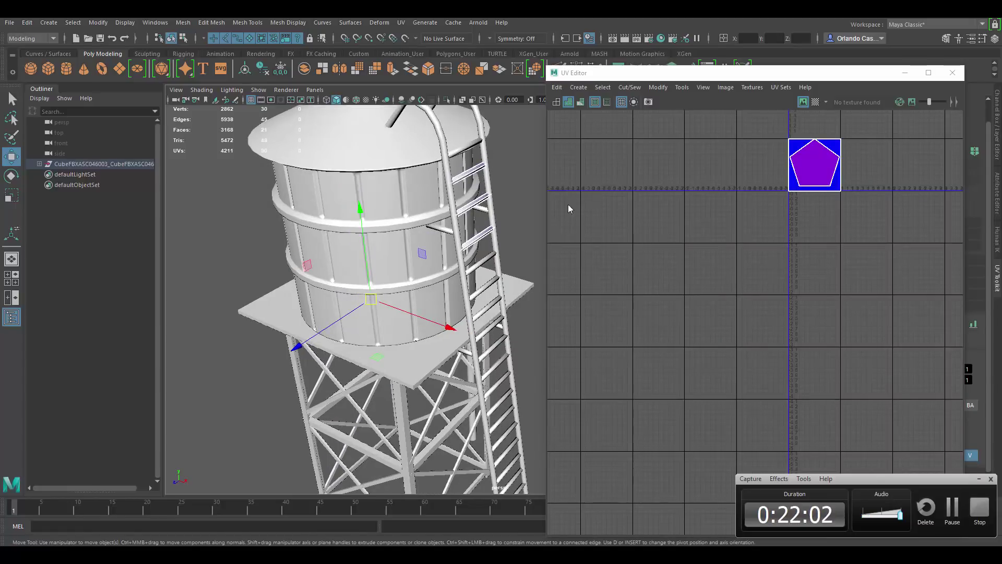
pyautogui.click(381, 235)
pyautogui.keyDown('alt'); pyautogui.moveTo(452, 195); pyautogui.dragTo(453, 244, button='middle'); pyautogui.keyUp('alt')
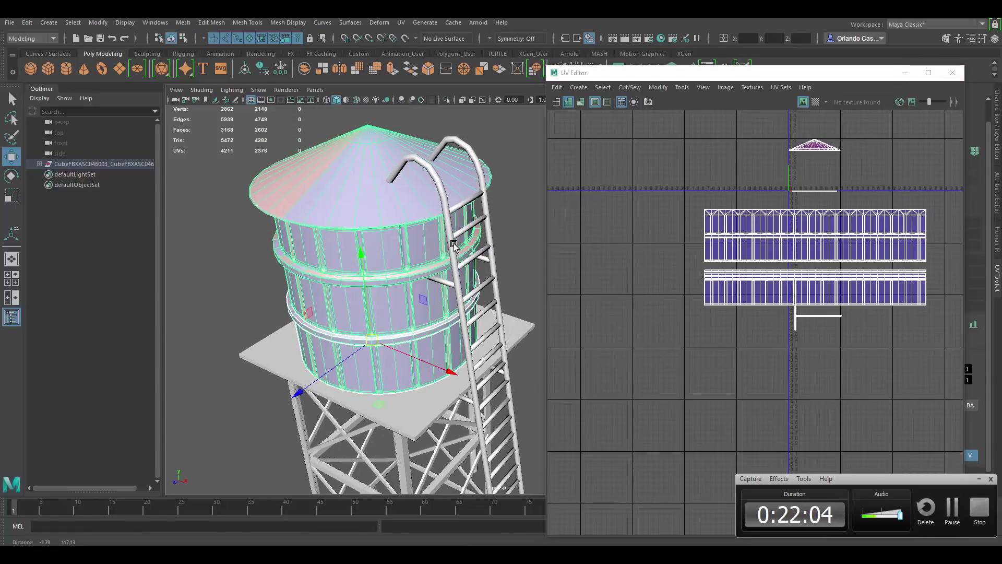